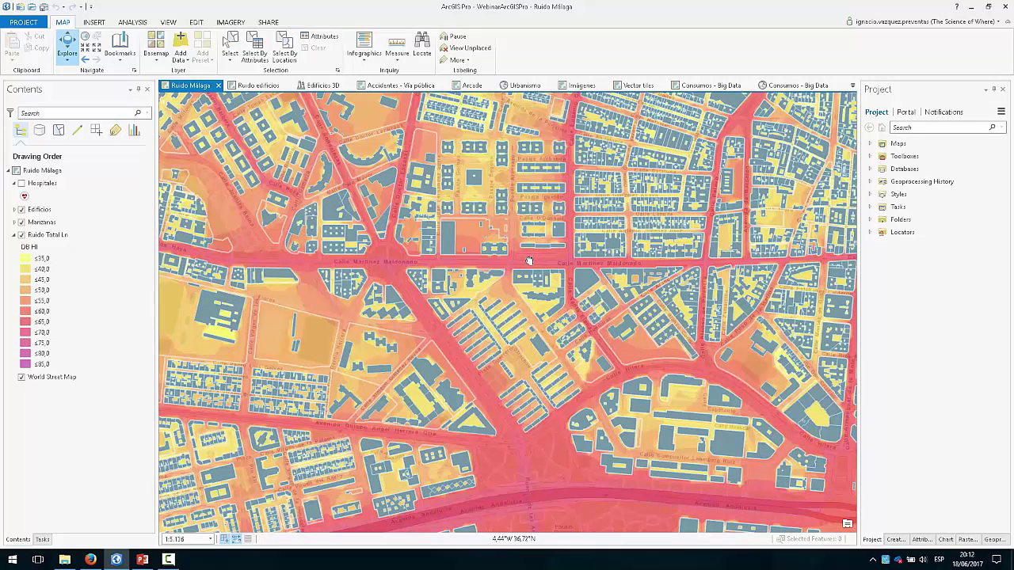
Examine the general command sets for inserting, analysis, viewing, editing, imagery and sharing, and return to the map commands
left_click_drag(483, 200, 339, 145)
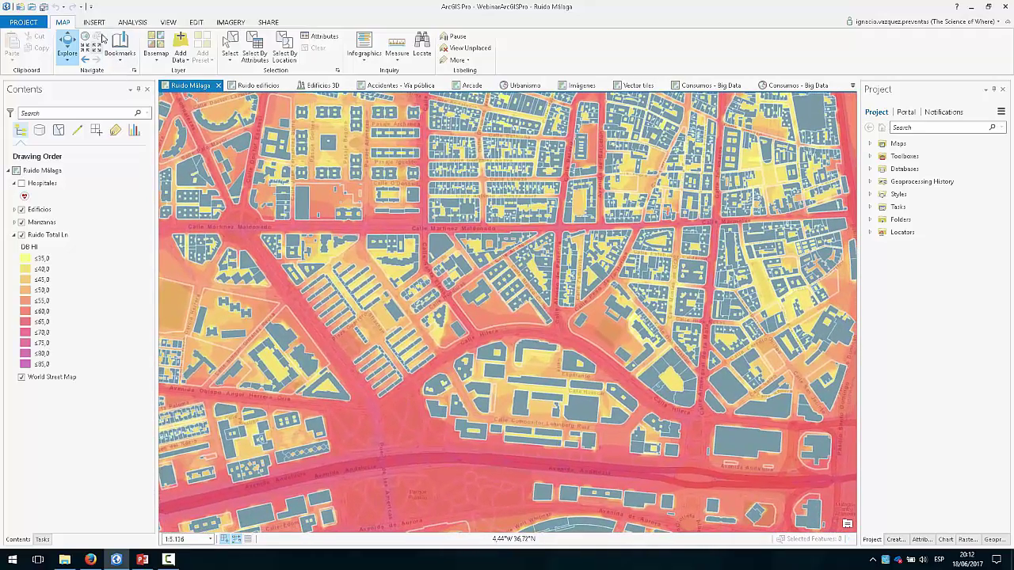
left_click(97, 24)
left_click(133, 23)
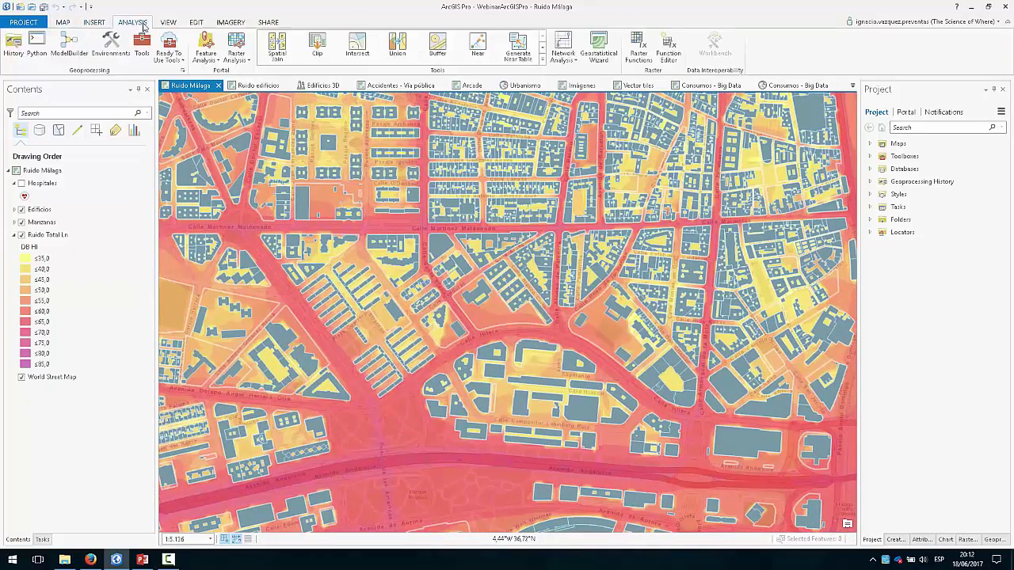
left_click(168, 23)
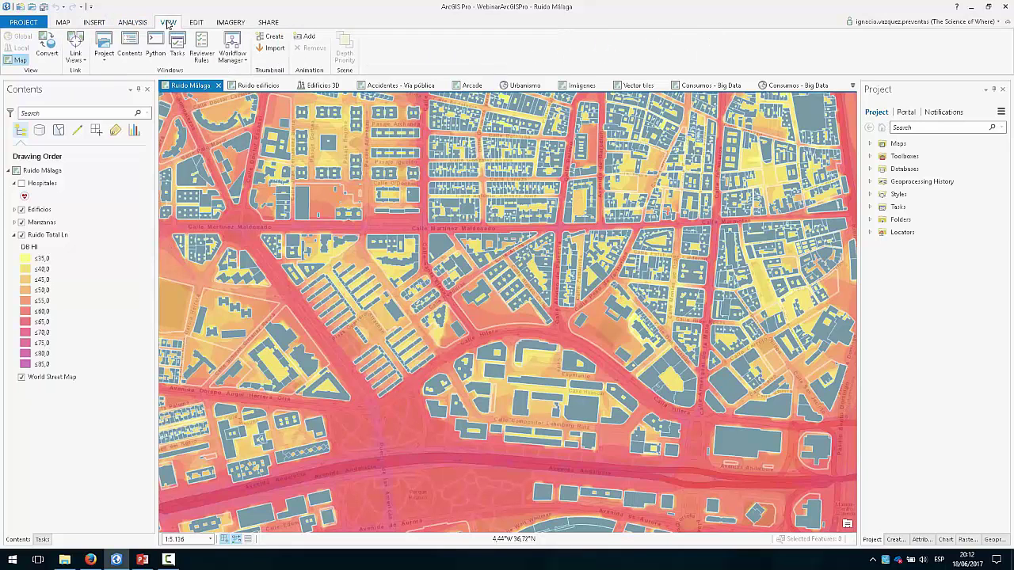
left_click(194, 23)
left_click(230, 24)
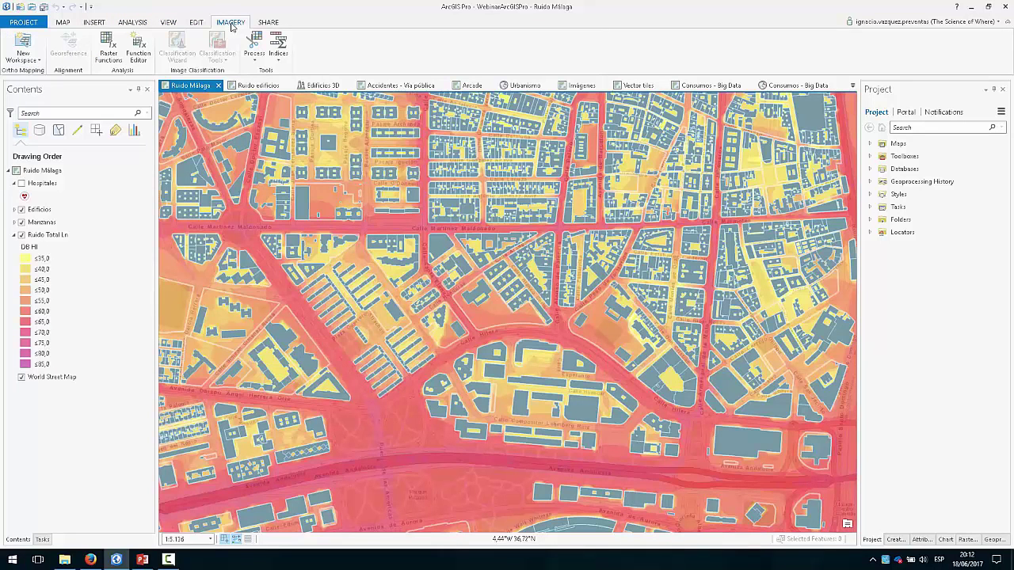
left_click(269, 23)
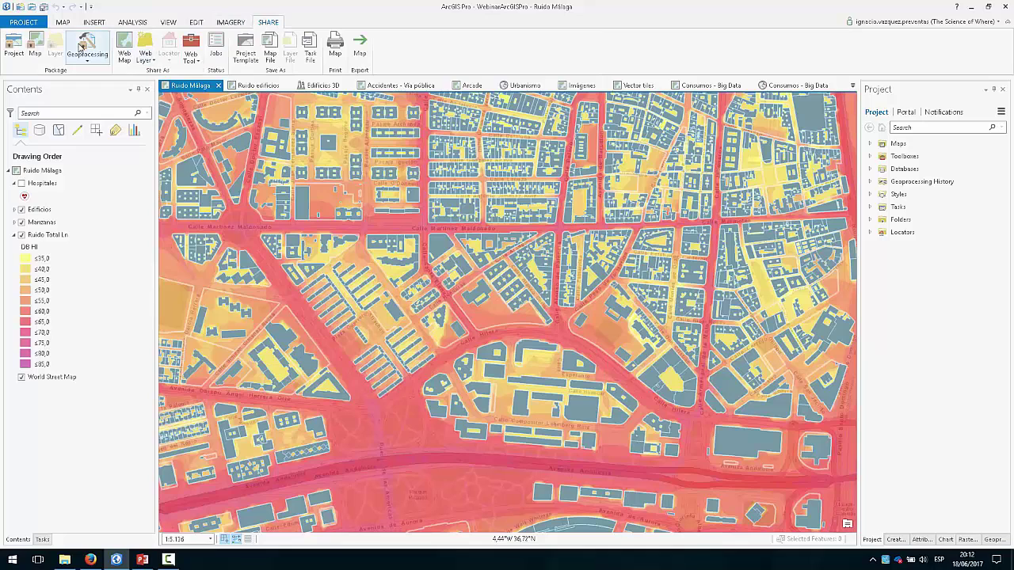
left_click(62, 22)
Select the Ruido Total Ln layer and review its appearance, labeling and data commands
left_click(53, 235)
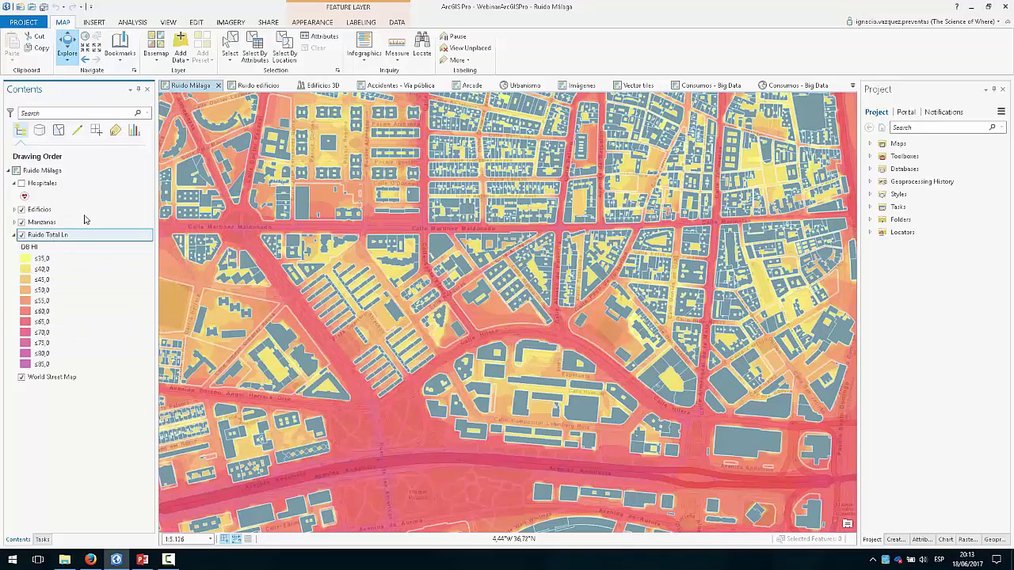
left_click(304, 24)
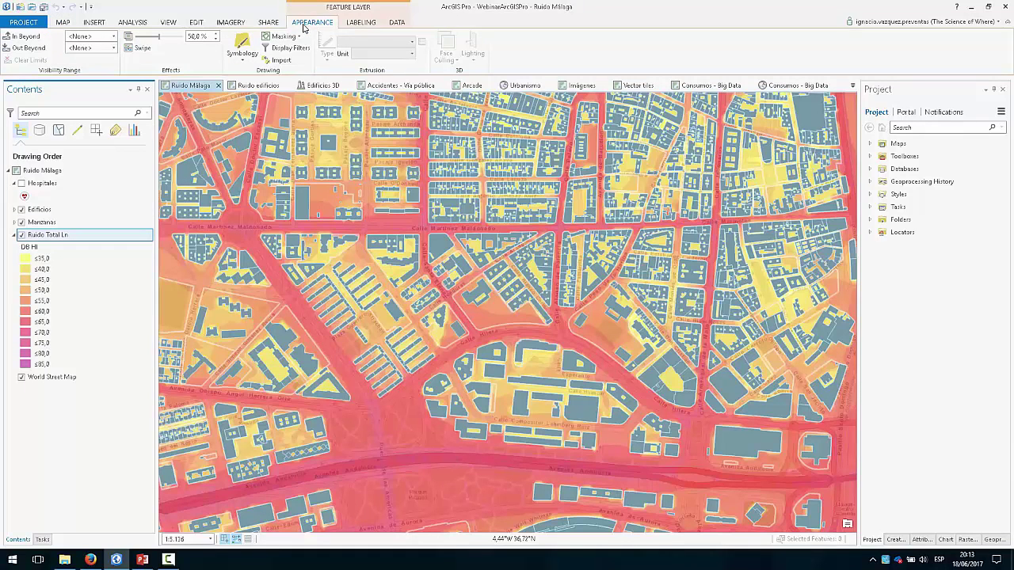
left_click(353, 24)
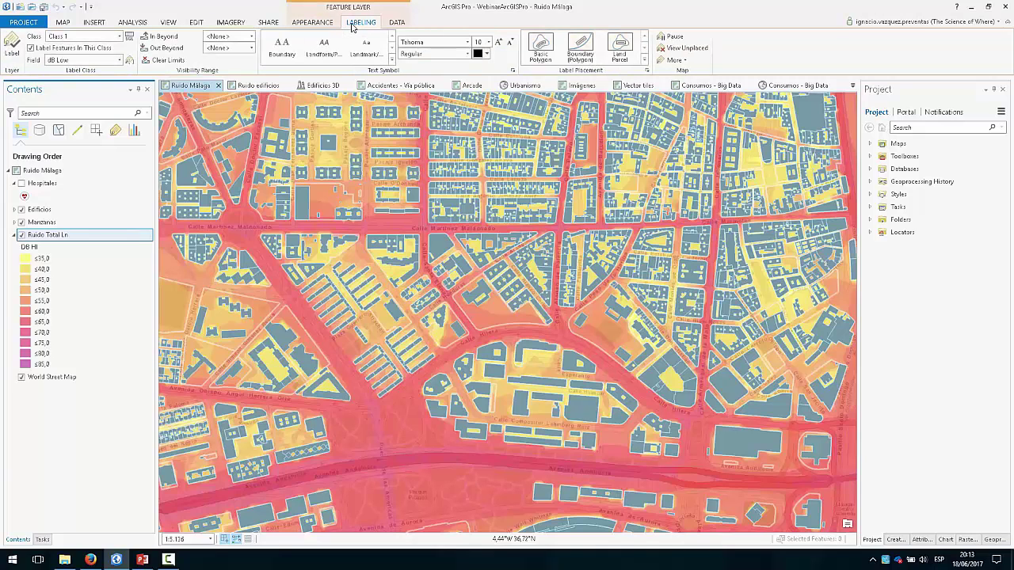
left_click(396, 23)
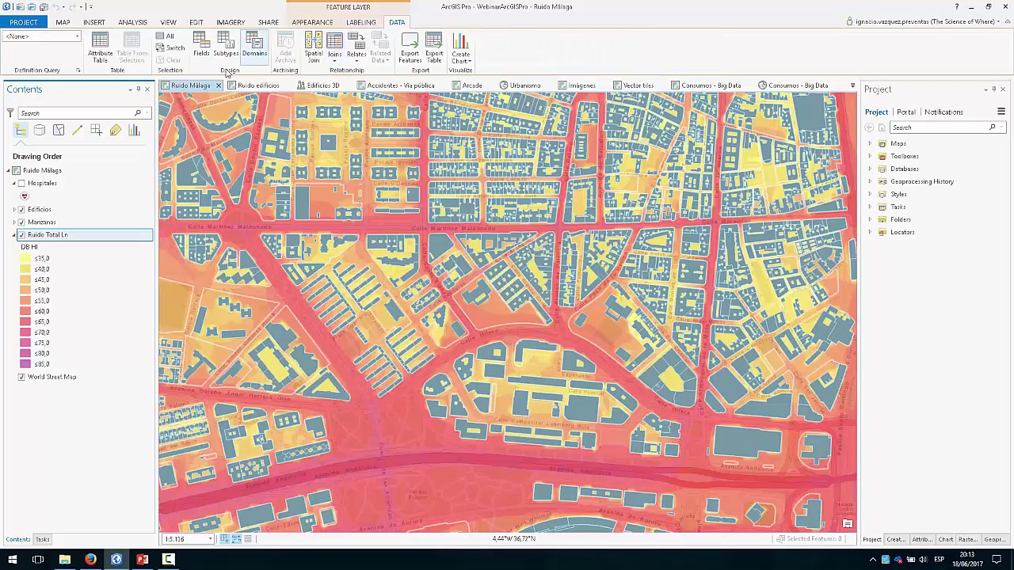
left_click(65, 23)
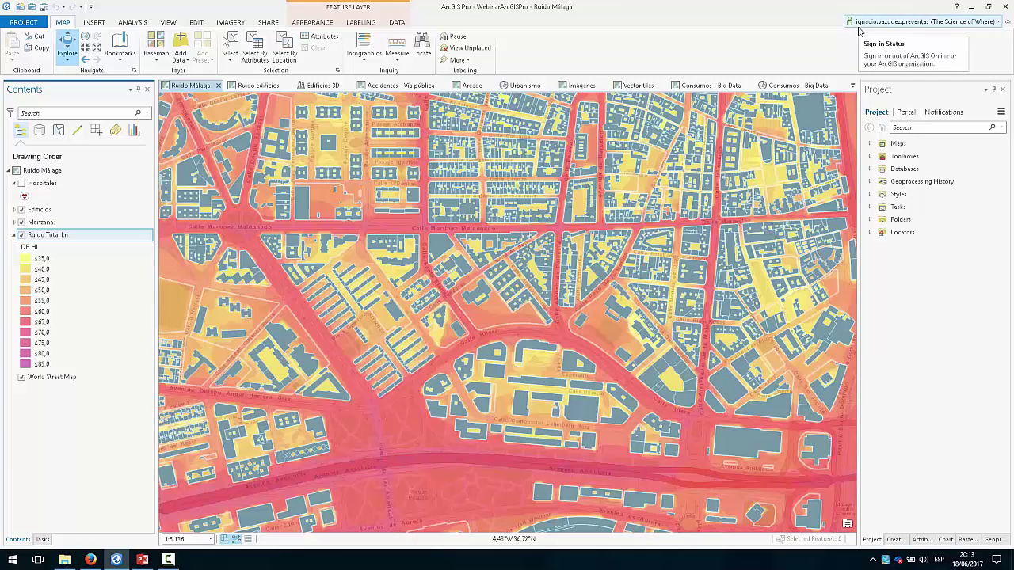
Review the project's licensing information and Esri extensions, and return to the Ruido Málaga map
left_click(24, 21)
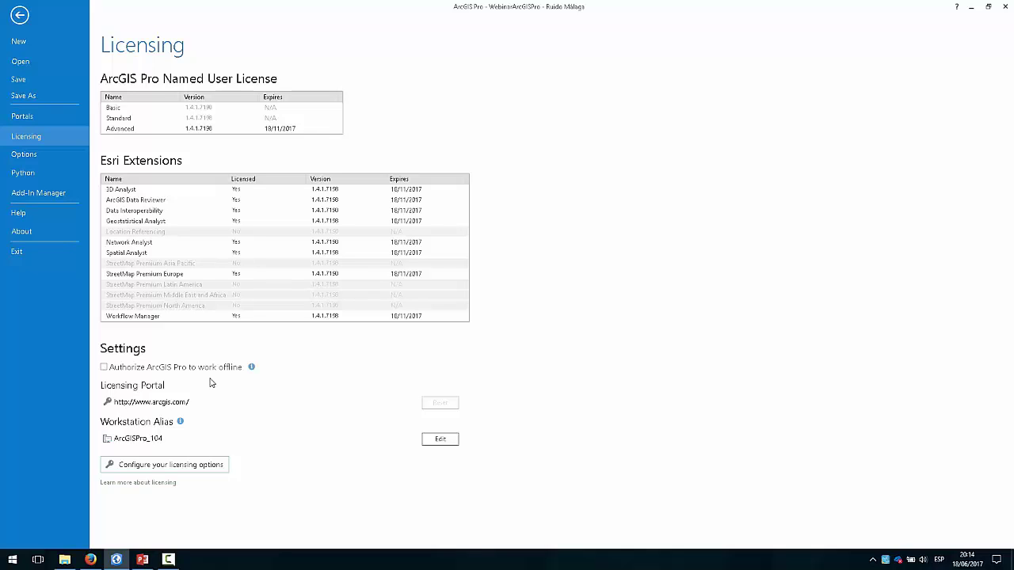
left_click(22, 15)
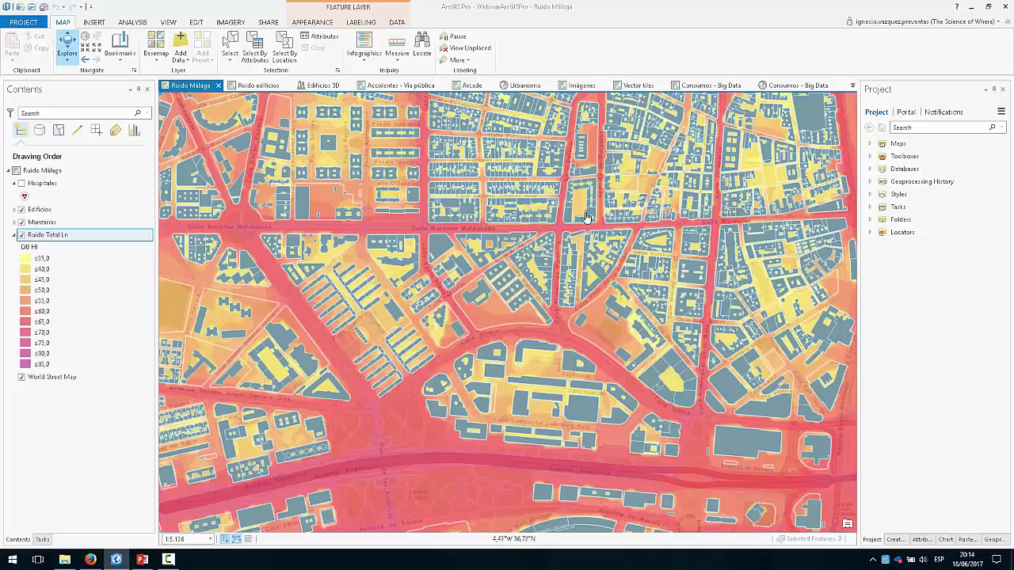
left_click_drag(609, 210, 592, 237)
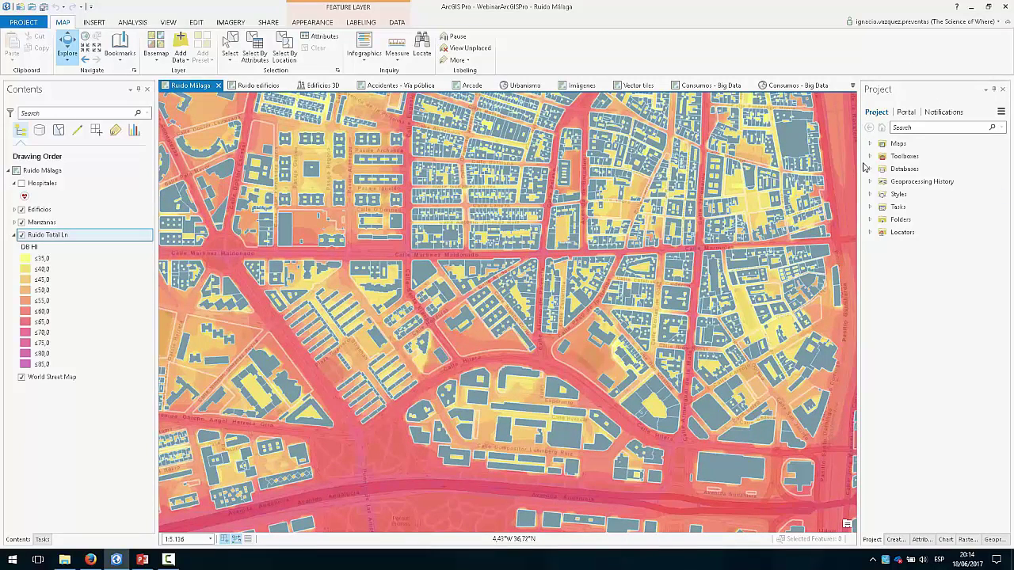
Widen the Project pane and examine the project's maps, toolboxes, databases and styles, leaving all categories collapsed
left_click_drag(858, 169, 824, 179)
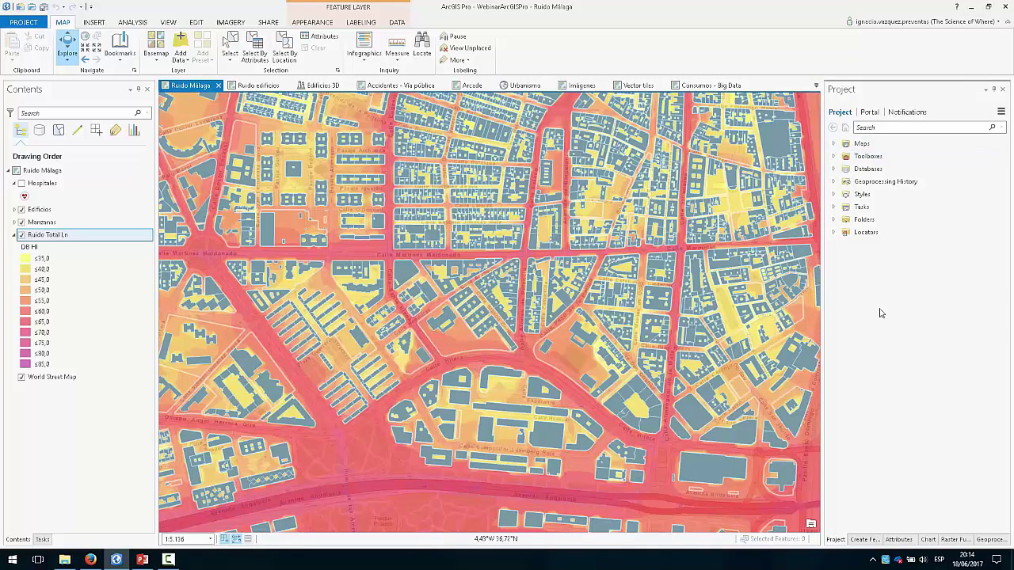
left_click(835, 143)
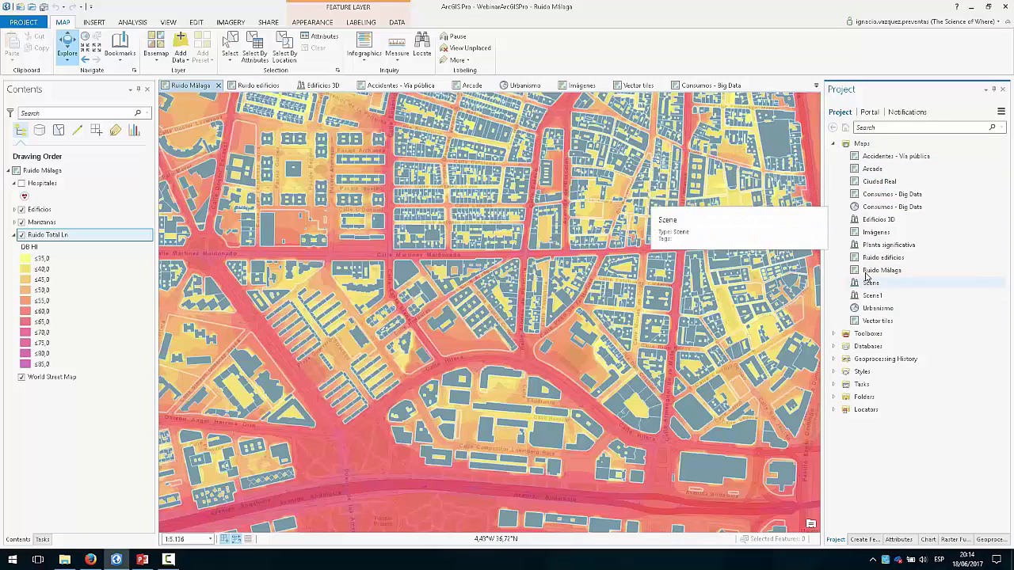
left_click(833, 334)
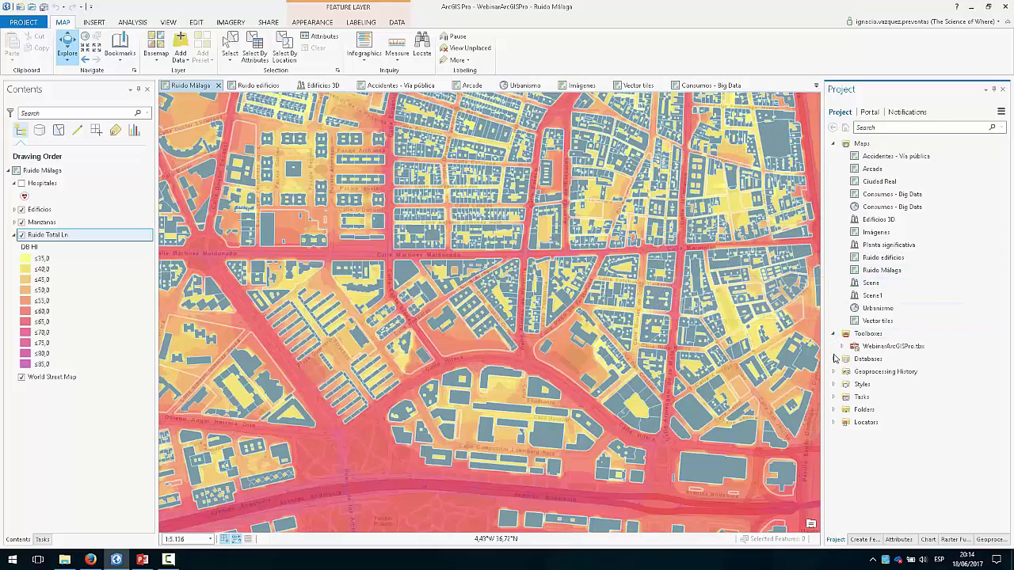
left_click(833, 359)
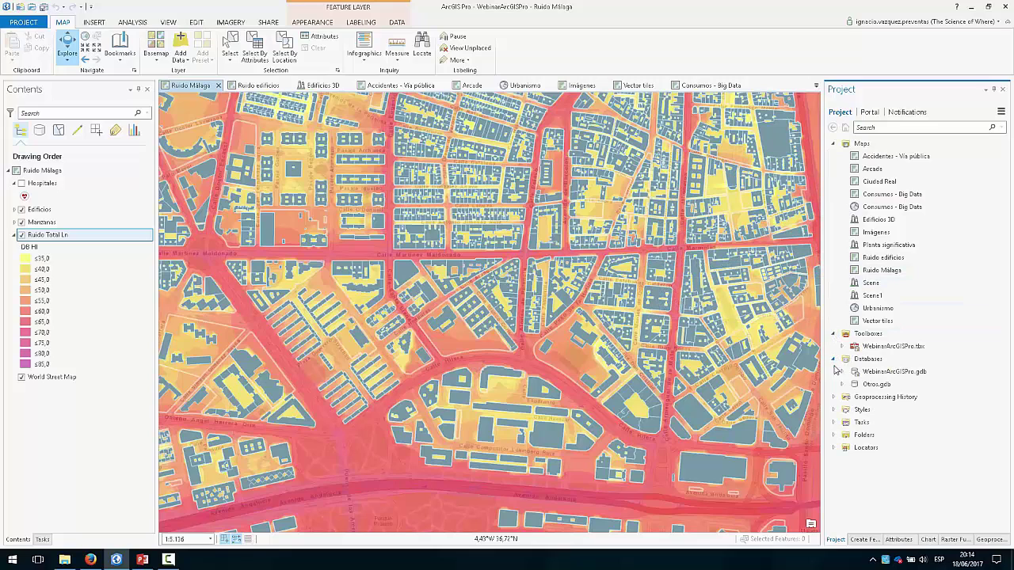
left_click(834, 410)
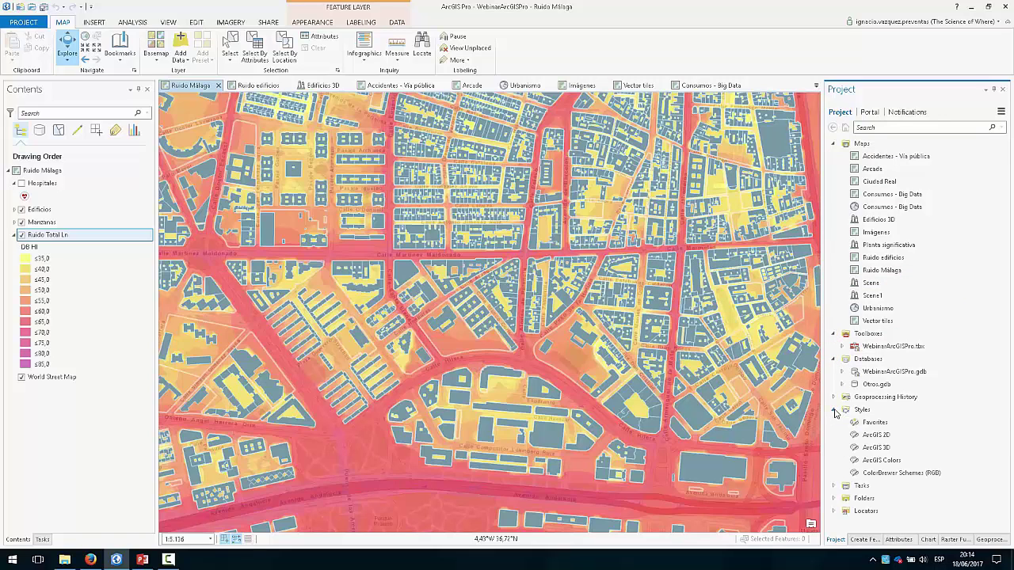
left_click(834, 410)
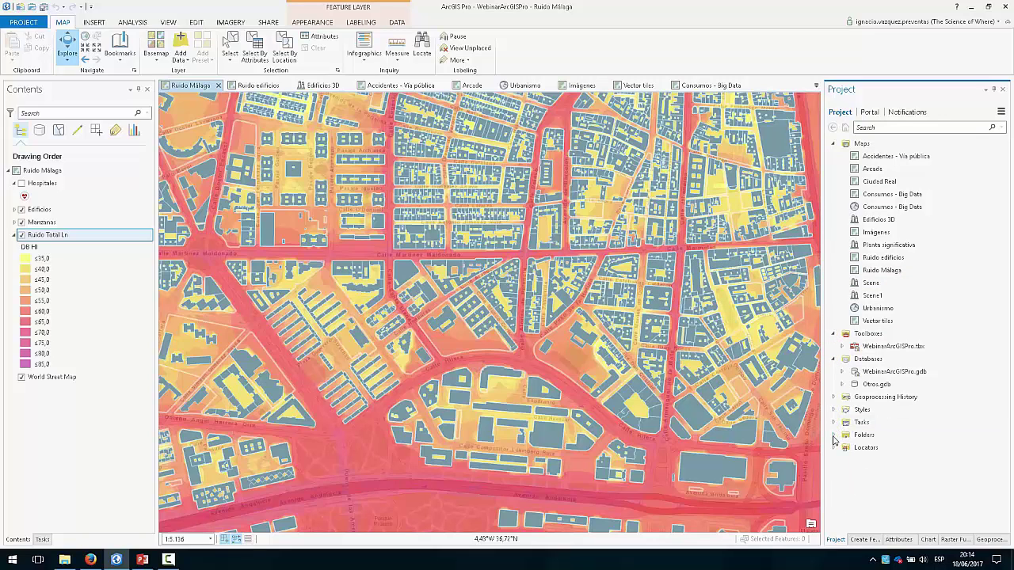
left_click(833, 360)
left_click(834, 335)
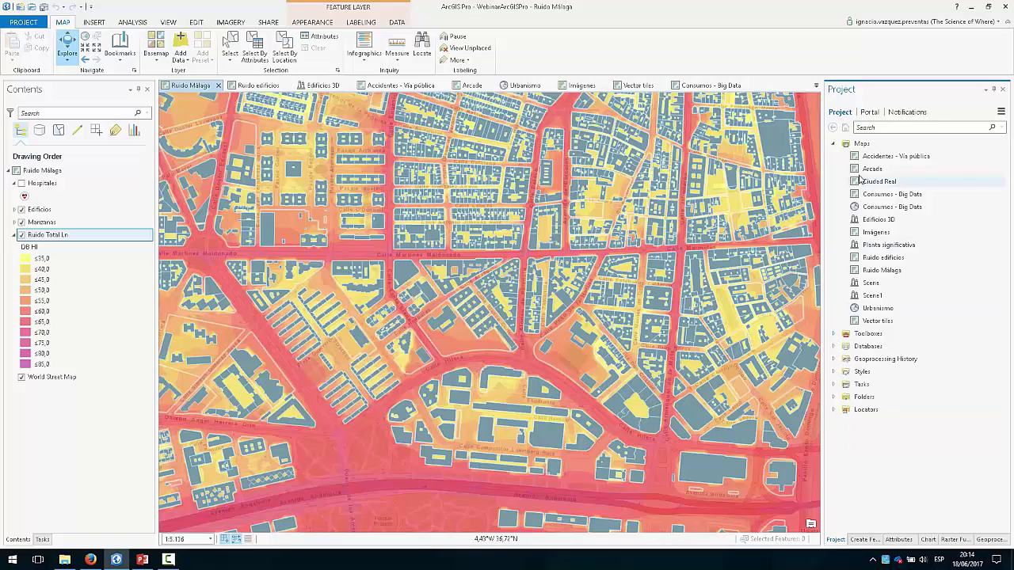
left_click(834, 144)
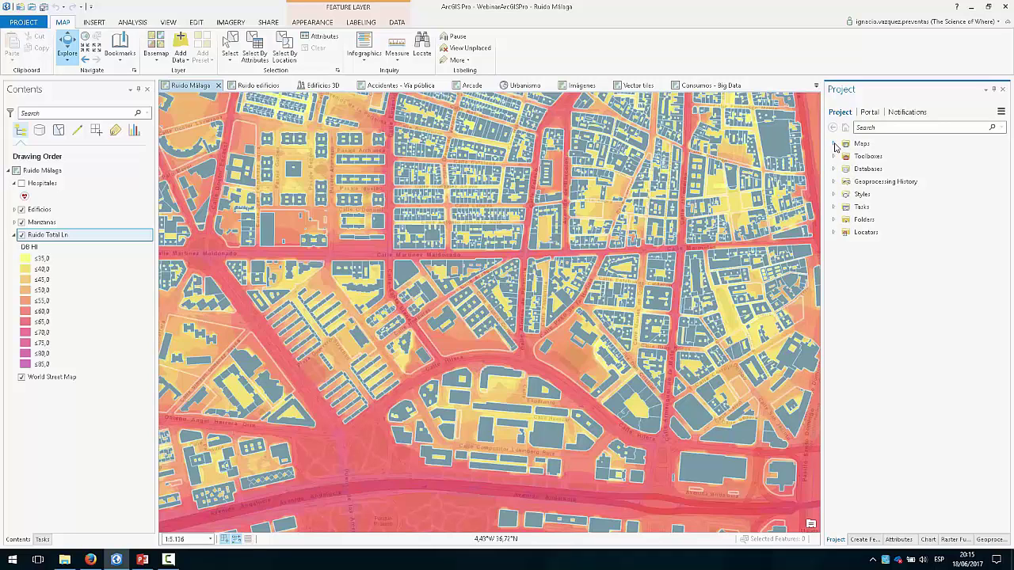
left_click(834, 145)
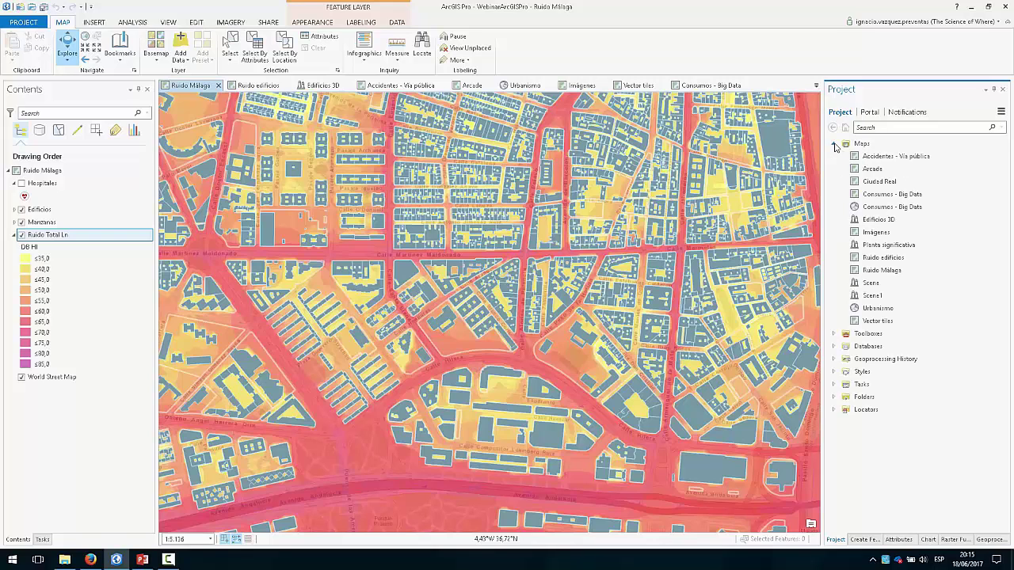
left_click(834, 144)
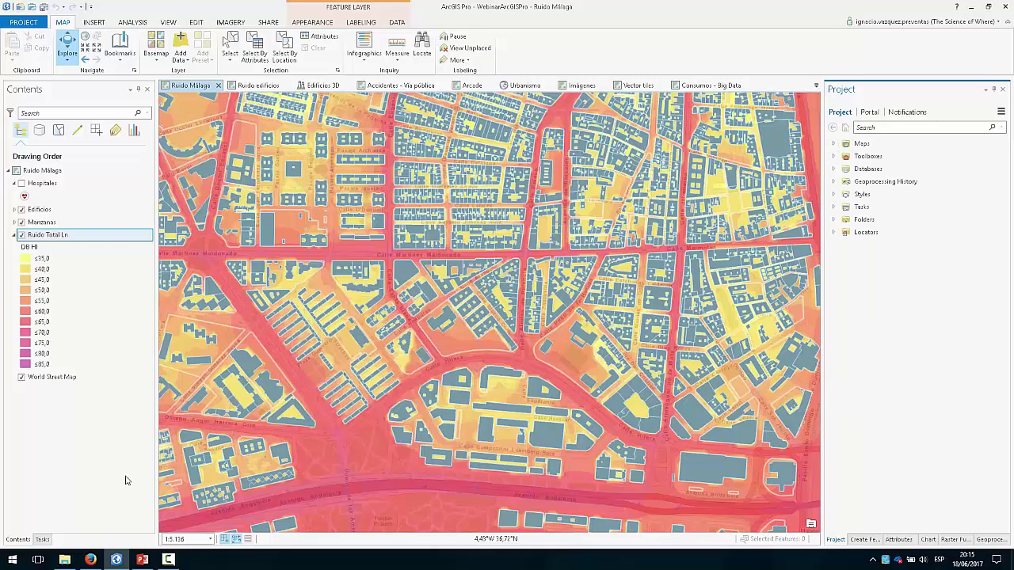
View the Ruido edificios map and the Edificios 3D scene, and go back to the Ruido Málaga map
left_click_drag(268, 113, 236, 134)
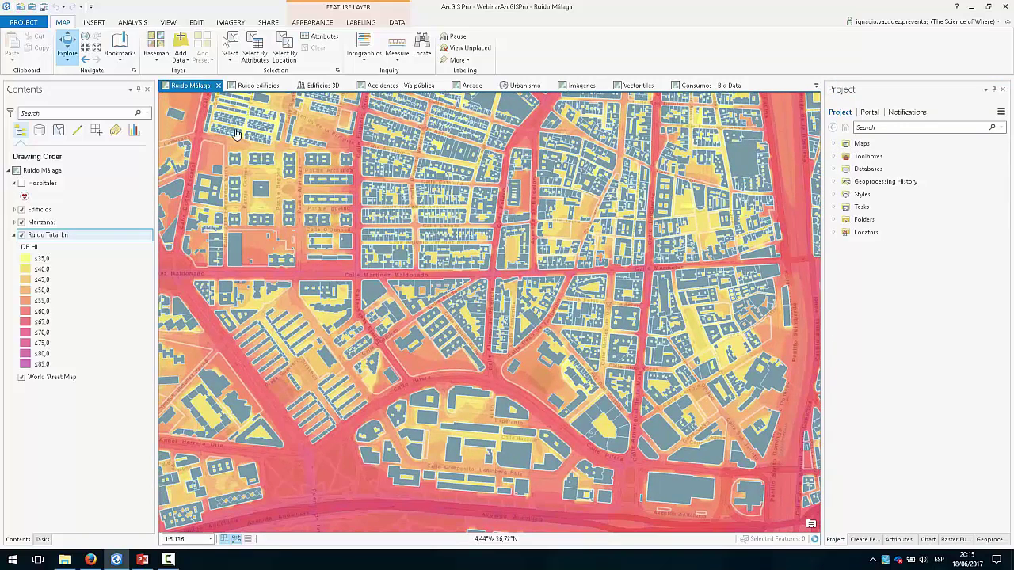
left_click(248, 85)
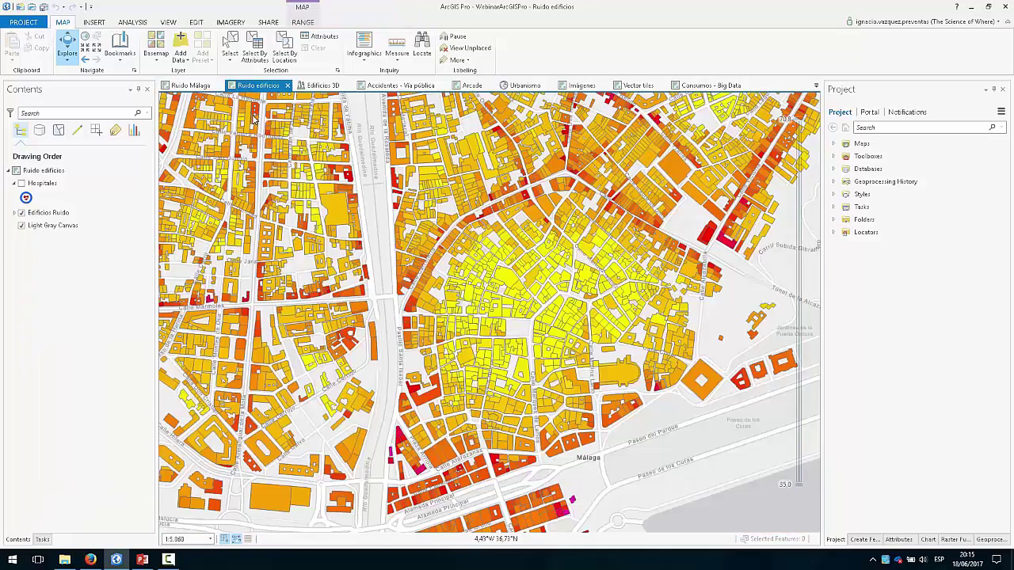
left_click(316, 86)
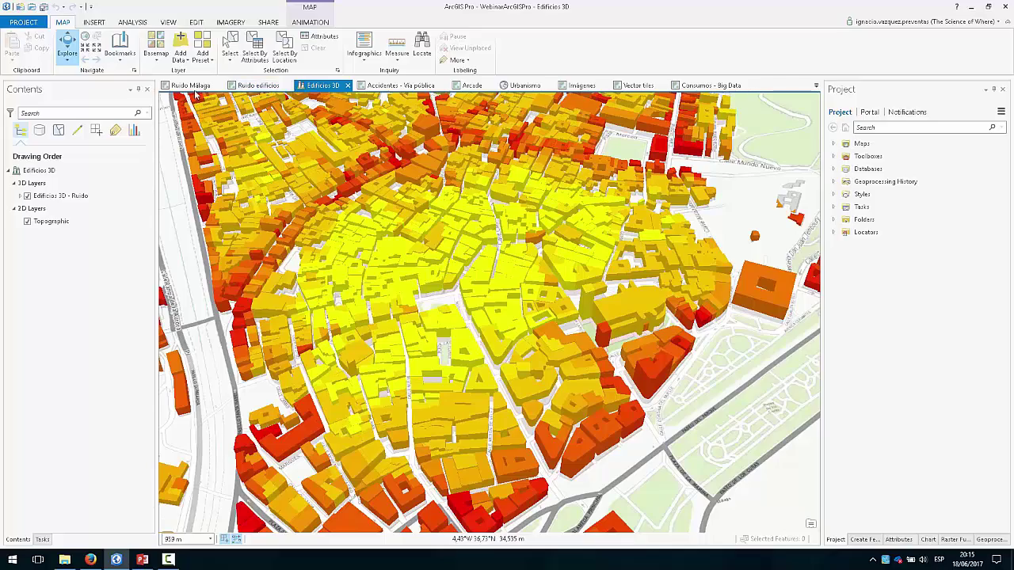
scroll(438, 269, "down", 2)
scroll(443, 245, "down", 2)
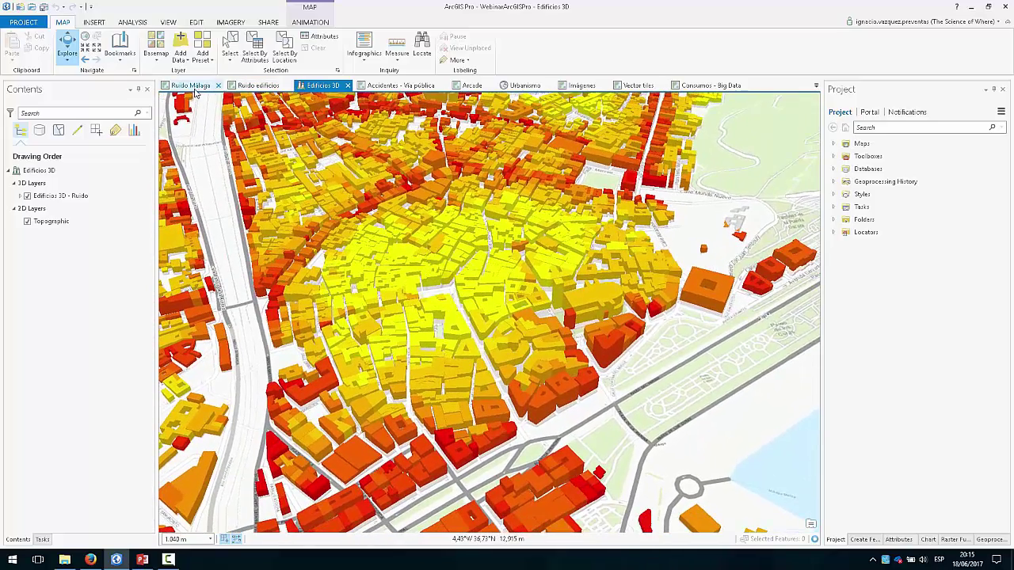
left_click(192, 86)
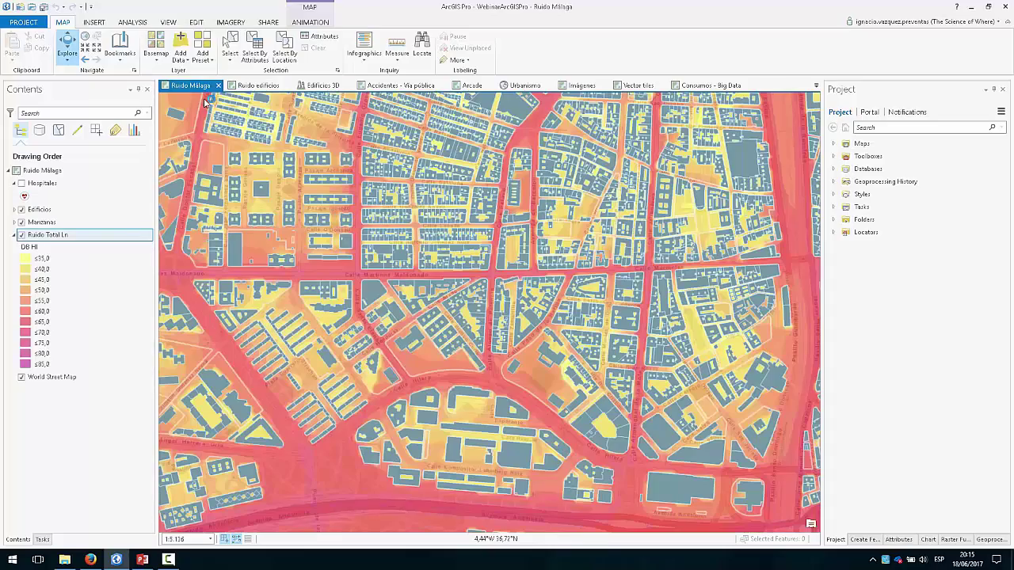
Dock the Ruido edificios map beside the Ruido Málaga map and narrow the Contents pane
left_click(258, 85)
left_click_drag(468, 203, 510, 312)
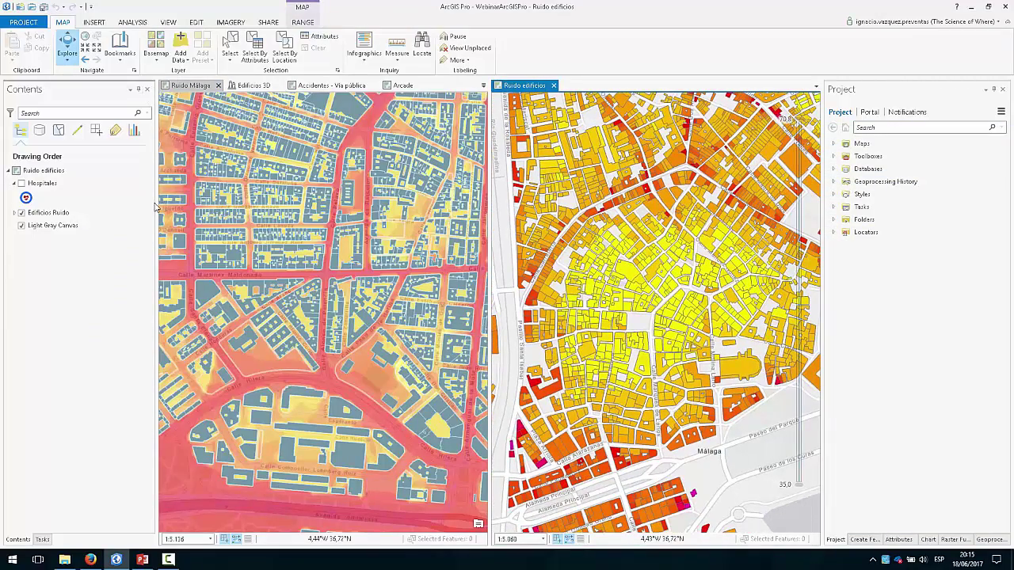
left_click_drag(156, 208, 95, 208)
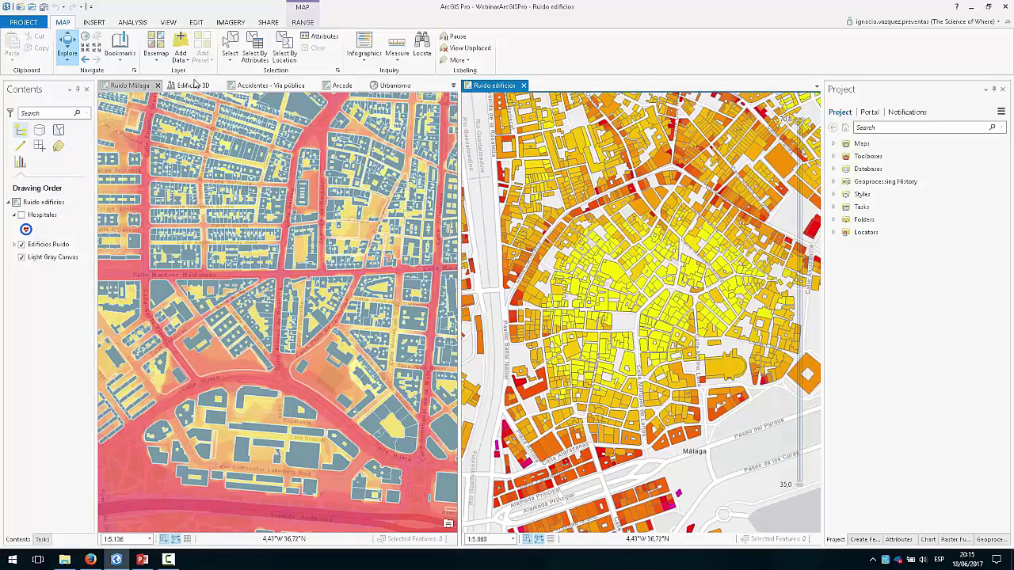
Dock the Edificios 3D scene below the Ruido edificios map
left_click(193, 85)
left_click_drag(296, 141, 641, 324)
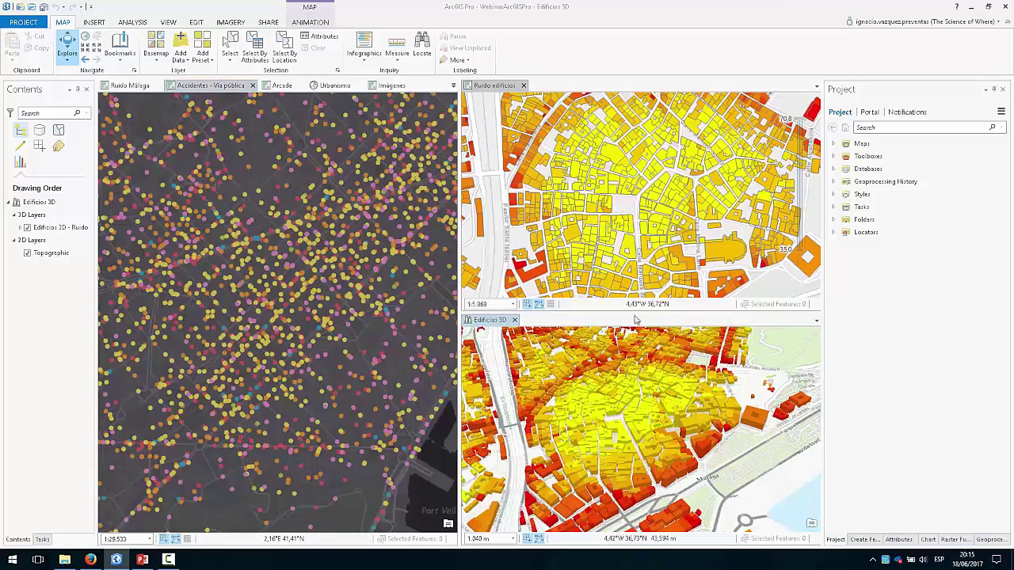
Show the Ruido Málaga map alongside the other two views, centre it on Málaga's old town and widen its view
left_click(129, 85)
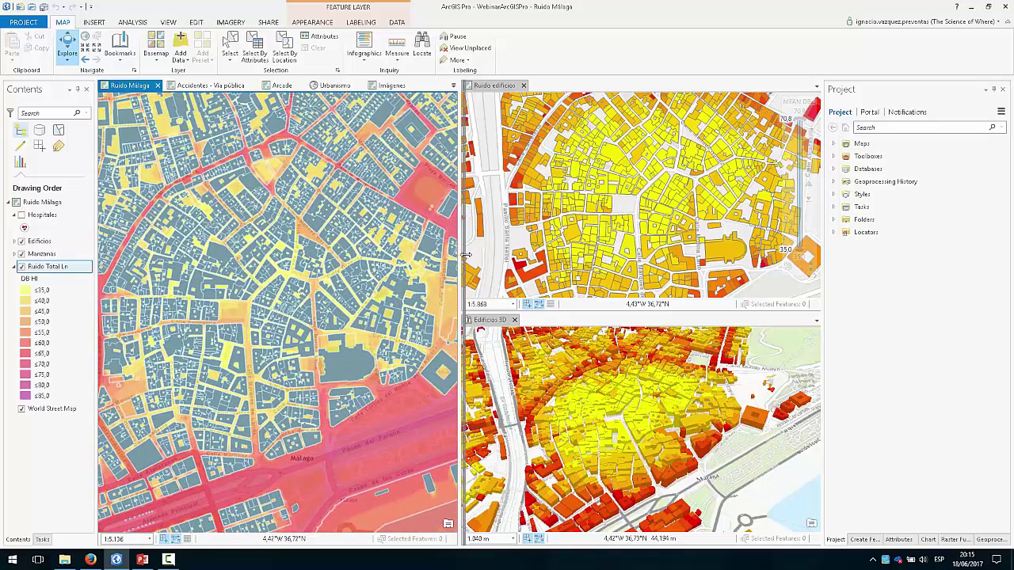
left_click_drag(460, 258, 473, 258)
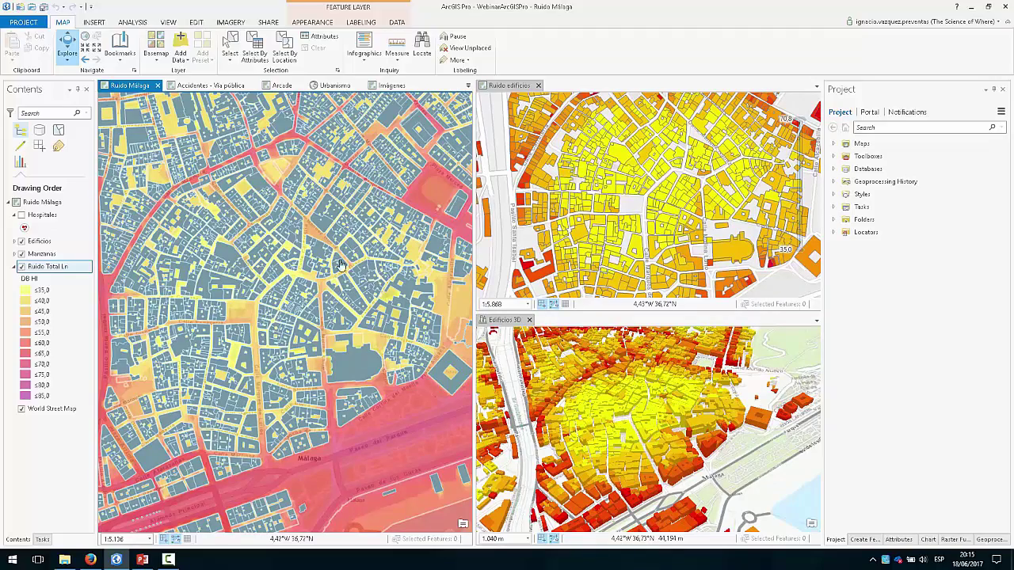
scroll(259, 312, "down", 2)
scroll(285, 283, "up", 2)
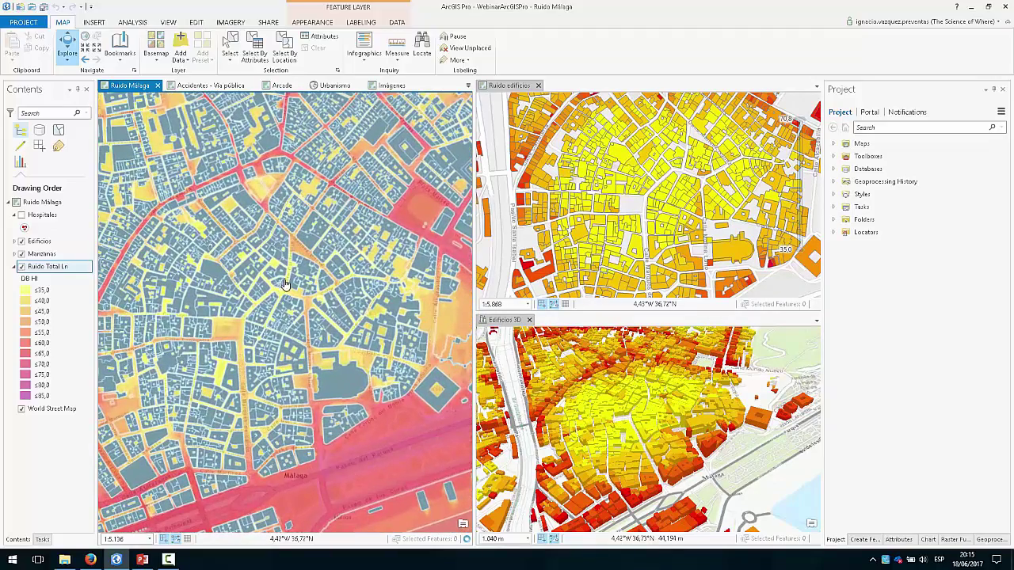
scroll(607, 390, "up", 2)
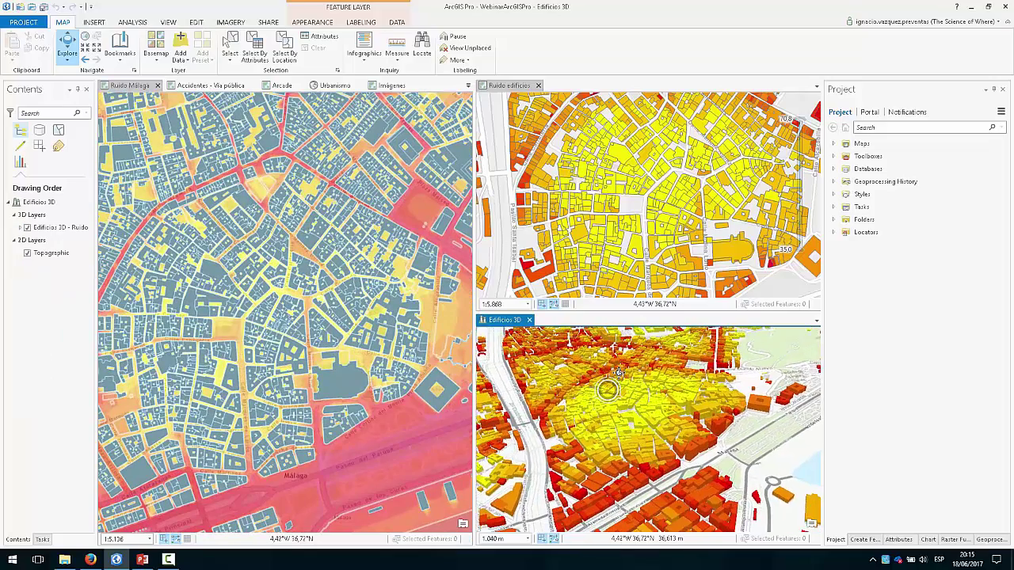
Get closer to the buildings in the Edificios 3D scene and enlarge both building views at the expense of the Ruido Málaga map
scroll(639, 402, "up", 1)
scroll(638, 401, "up", 1)
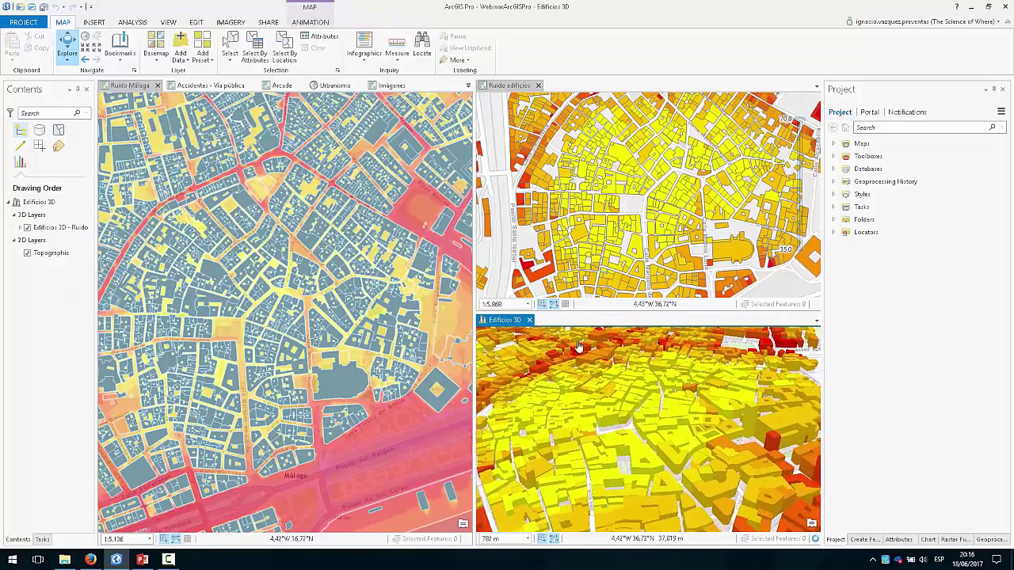
left_click_drag(473, 228, 161, 229)
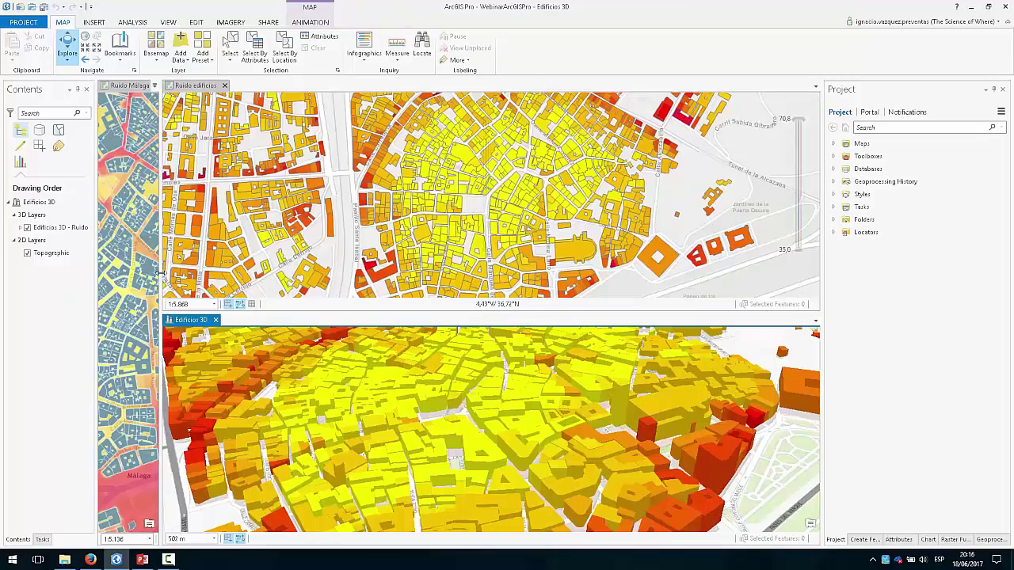
Close the Edificios 3D scene and filter the Ruido edificios buildings by noise range, with a lower limit of 41.3 and finally 38.1
left_click(216, 321)
left_click(814, 430)
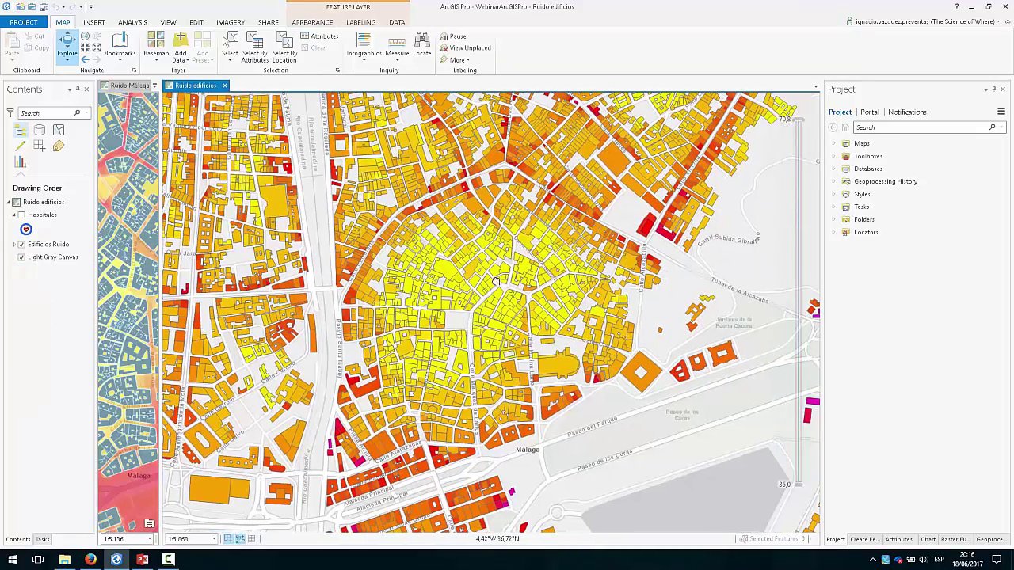
left_click_drag(798, 489, 801, 420)
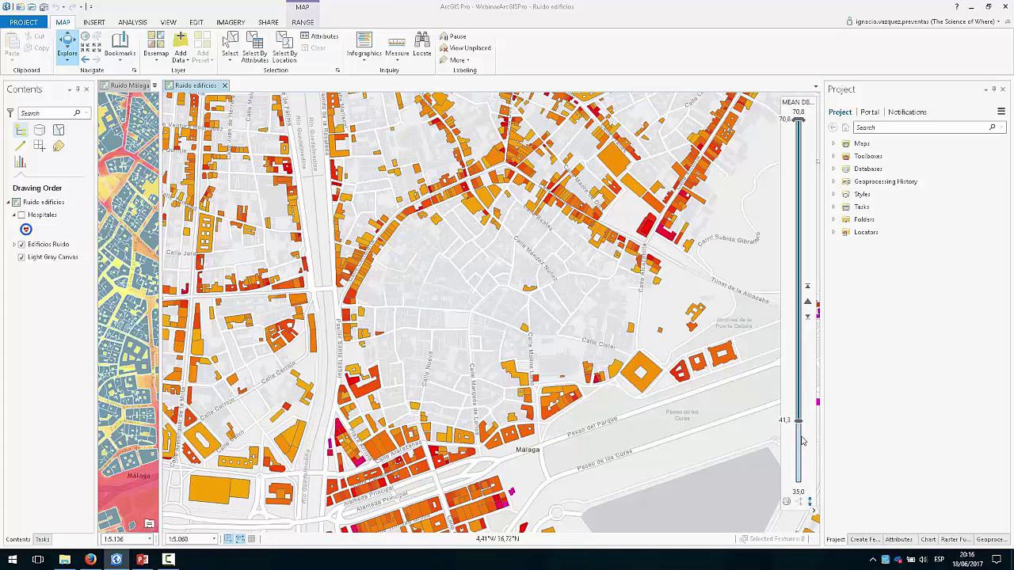
mouse_move(802, 442)
left_mouse_down()
mouse_move(800, 432)
mouse_move(802, 485)
mouse_move(800, 456)
left_mouse_up()
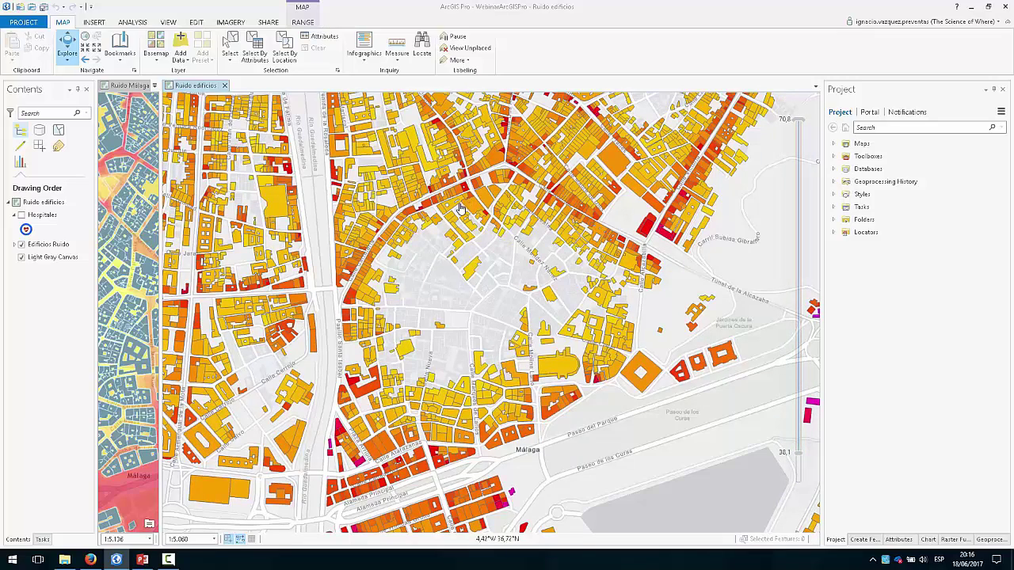
Close the Ruido edificios and Ruido Málaga maps and show the Accidentes - Vía pública map with a narrower Project pane
left_click(224, 85)
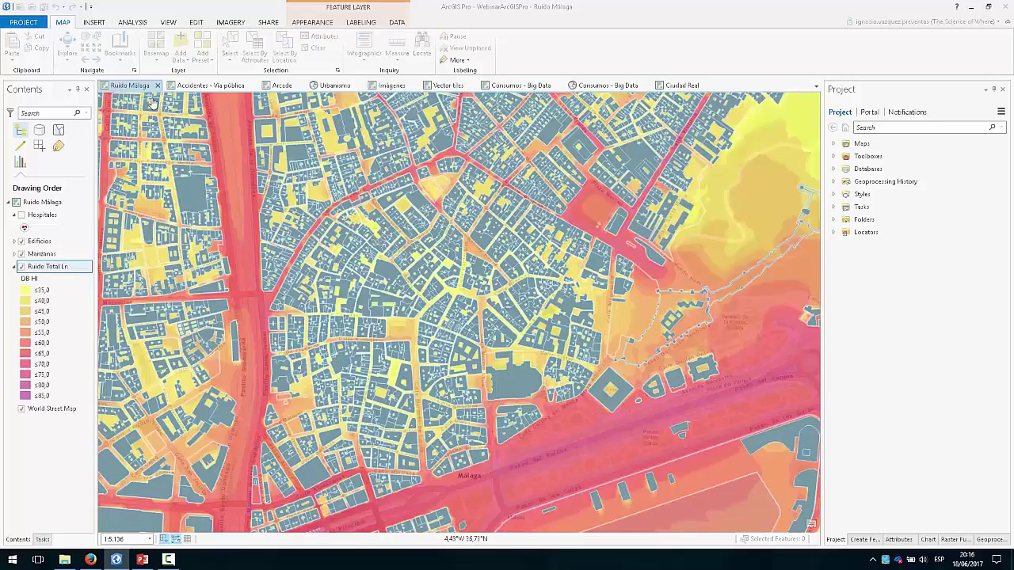
left_click(158, 85)
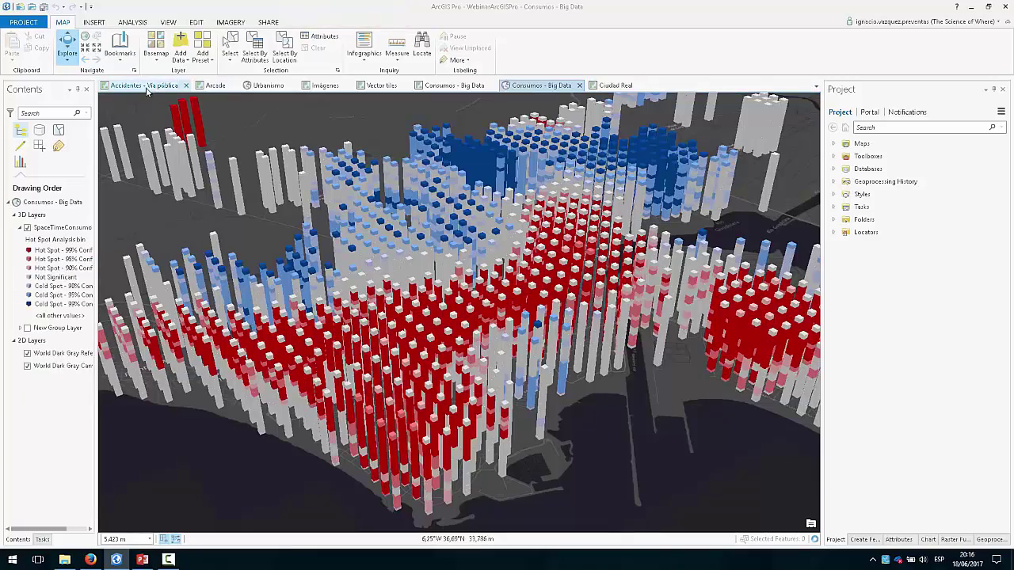
left_click(142, 85)
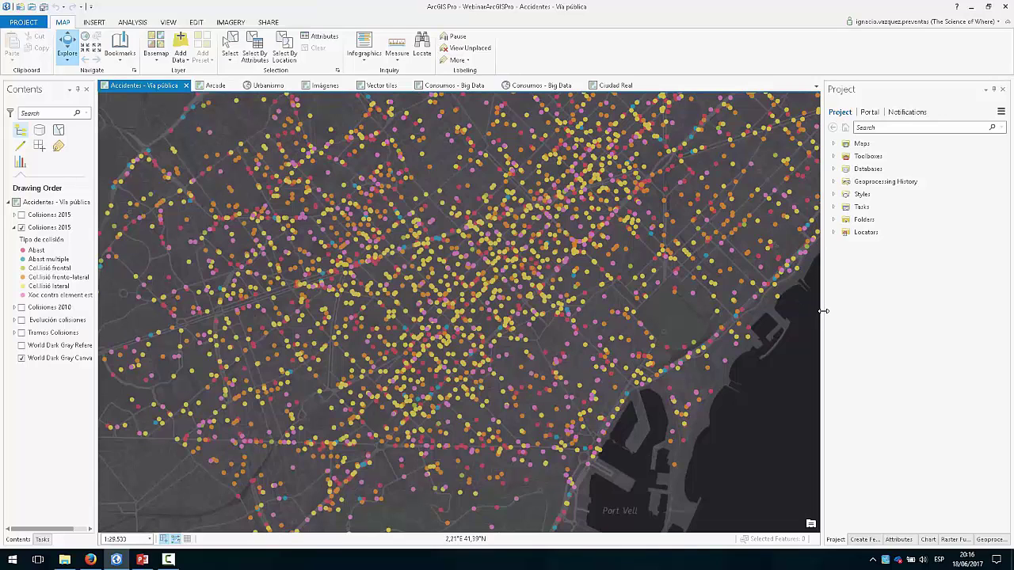
left_click_drag(825, 311, 869, 310)
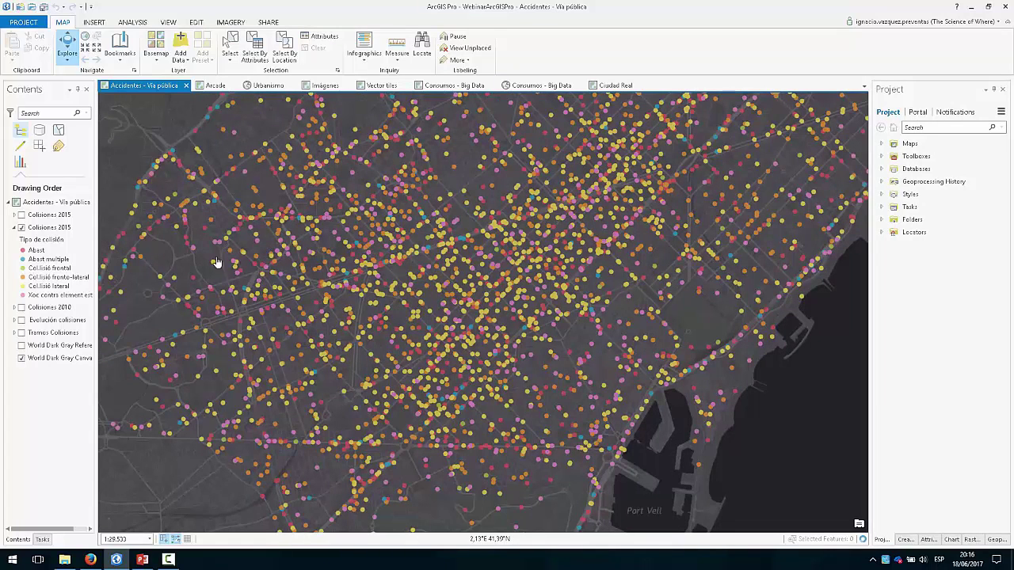
List the accident map's charts, examine the collision points by type up close, and return the Contents to drawing order
left_click(21, 163)
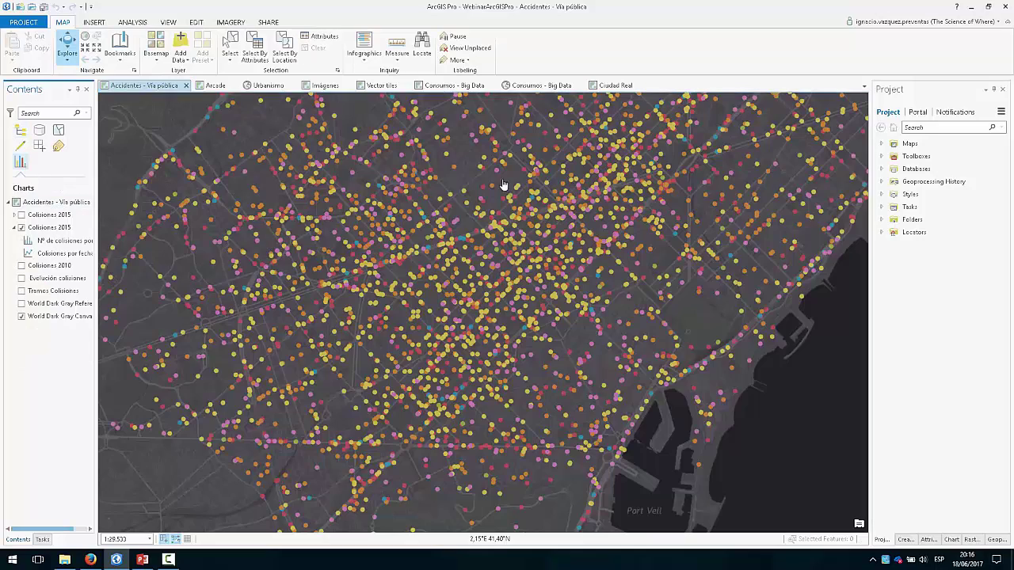
scroll(519, 270, "up", 3)
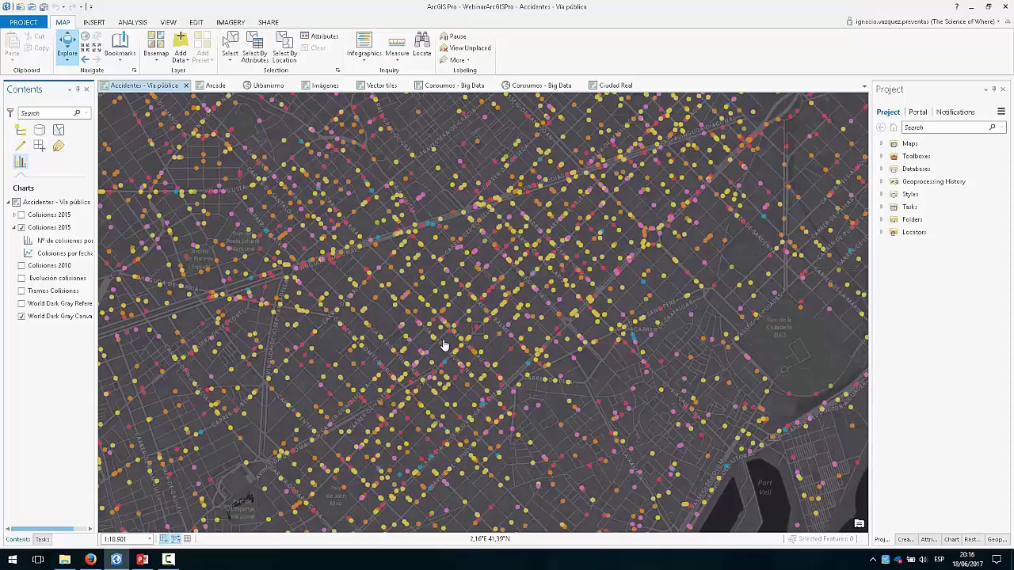
scroll(369, 353, "up", 2)
scroll(369, 352, "down", 2)
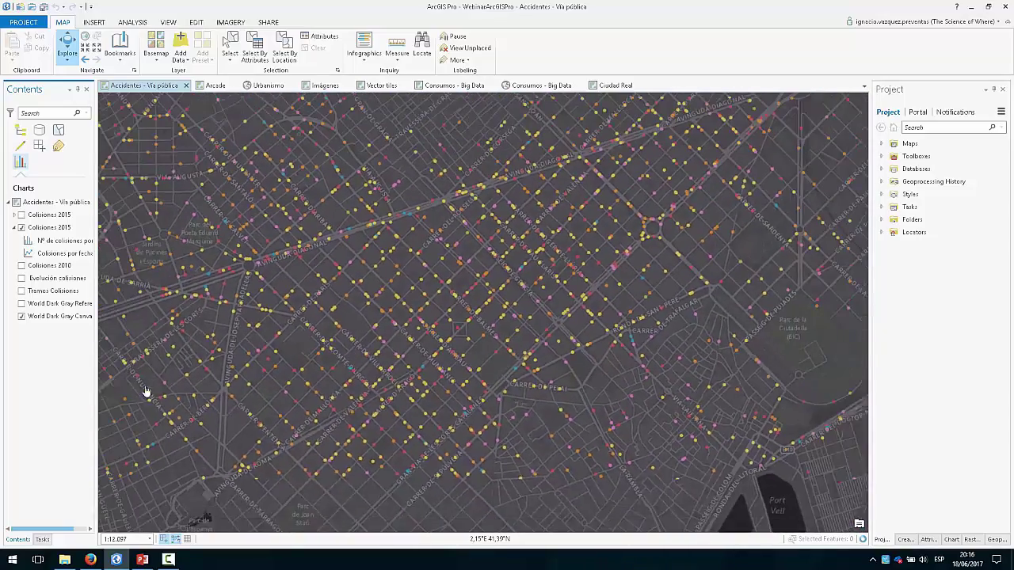
left_click(24, 132)
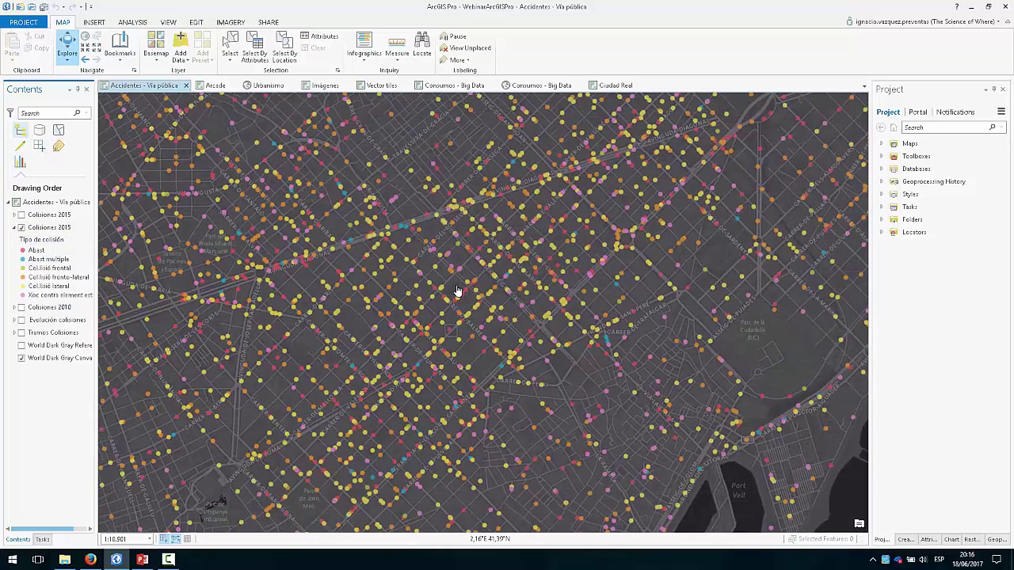
scroll(458, 291, "up", 2)
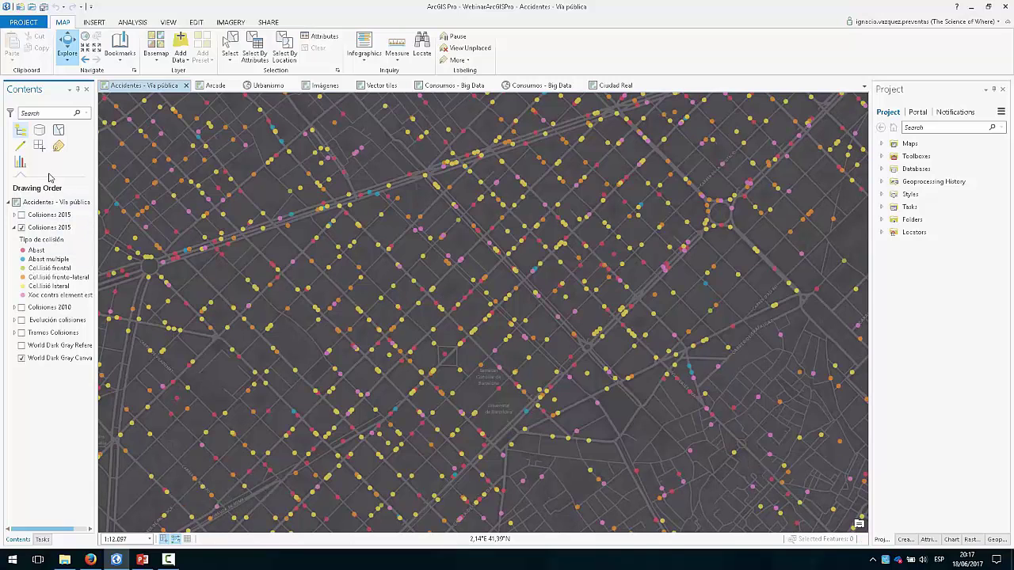
Open the Nº de colisiones por tipo and Colisiones por fecha charts, hide the side panes and dock the charts side by side
left_click(23, 164)
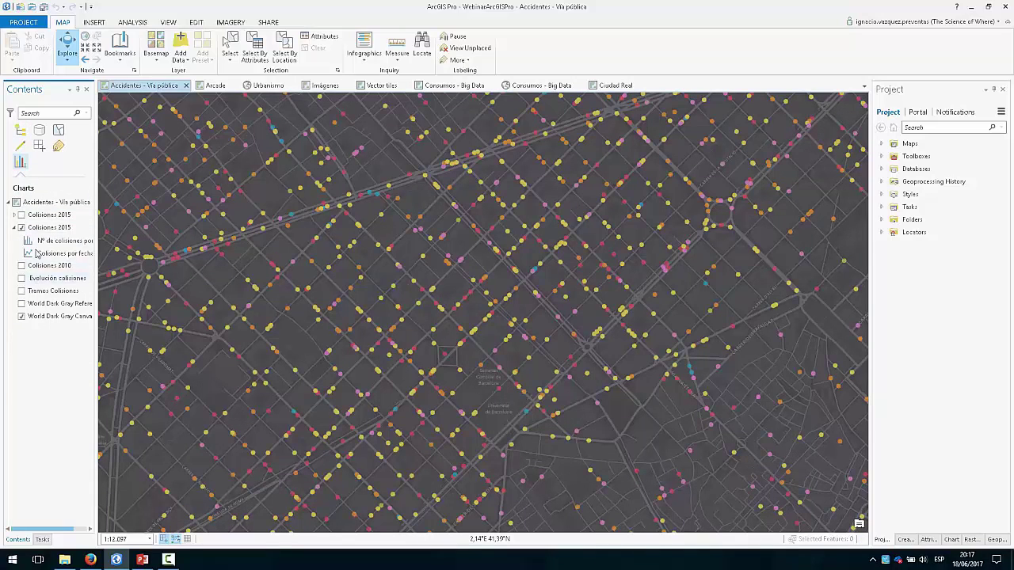
double_click(67, 241)
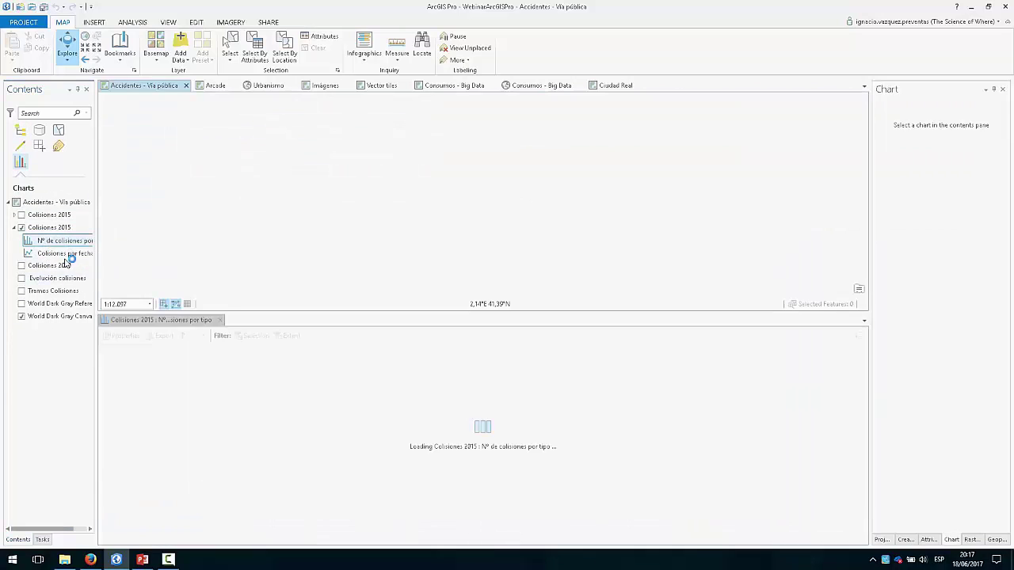
right_click(79, 253)
left_click(86, 260)
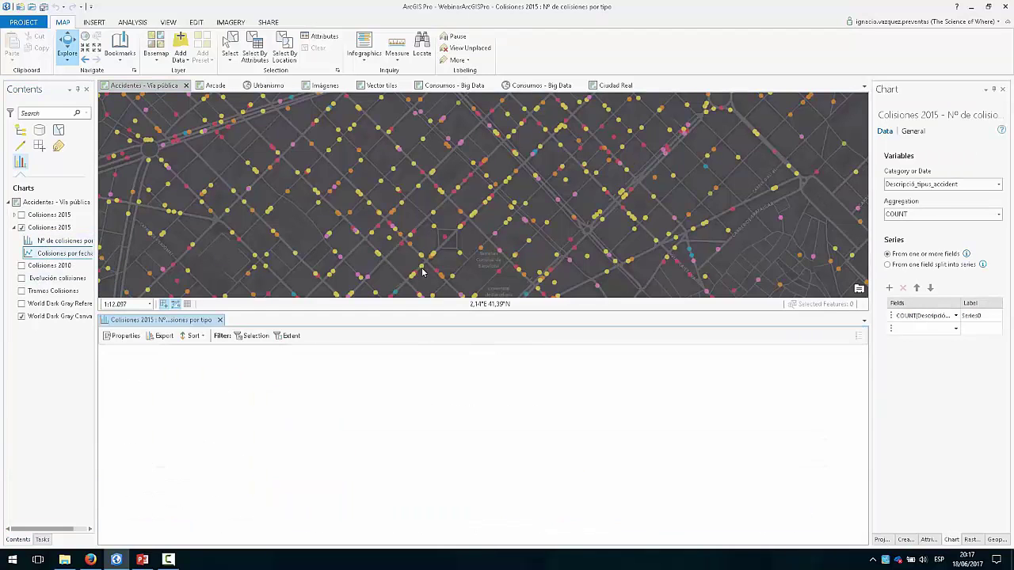
left_click(997, 89)
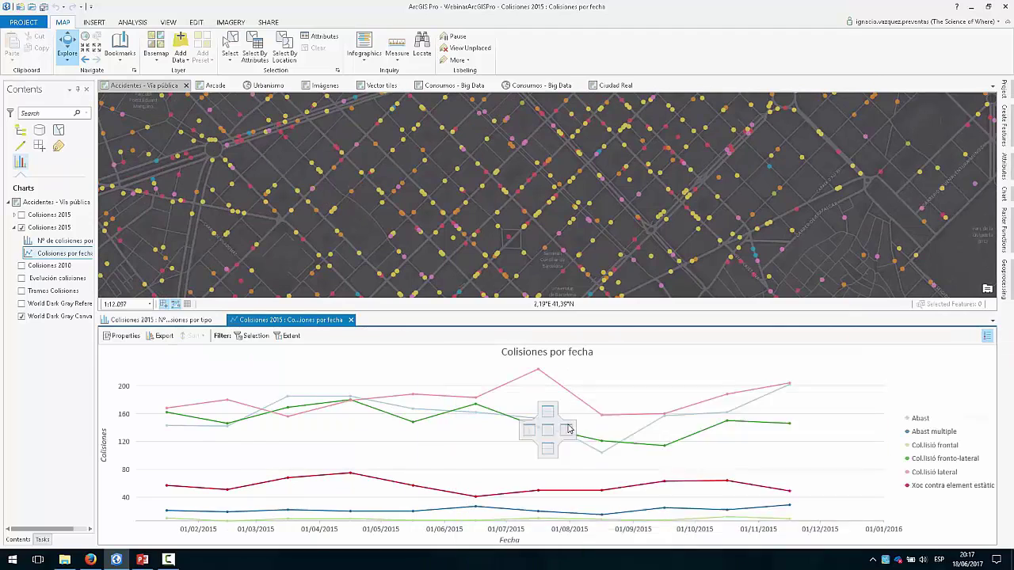
left_click_drag(568, 428, 568, 429)
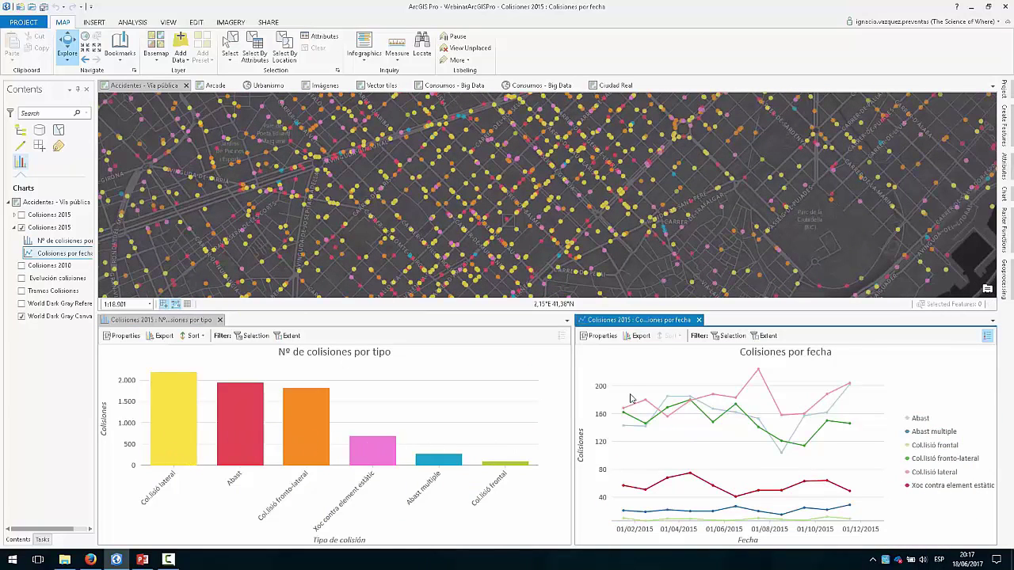
Select collisions through the charts: the Xoc contra element estàtic and Abast bars, the Col·lisió lateral peak, and groups of points by date
left_click(377, 453)
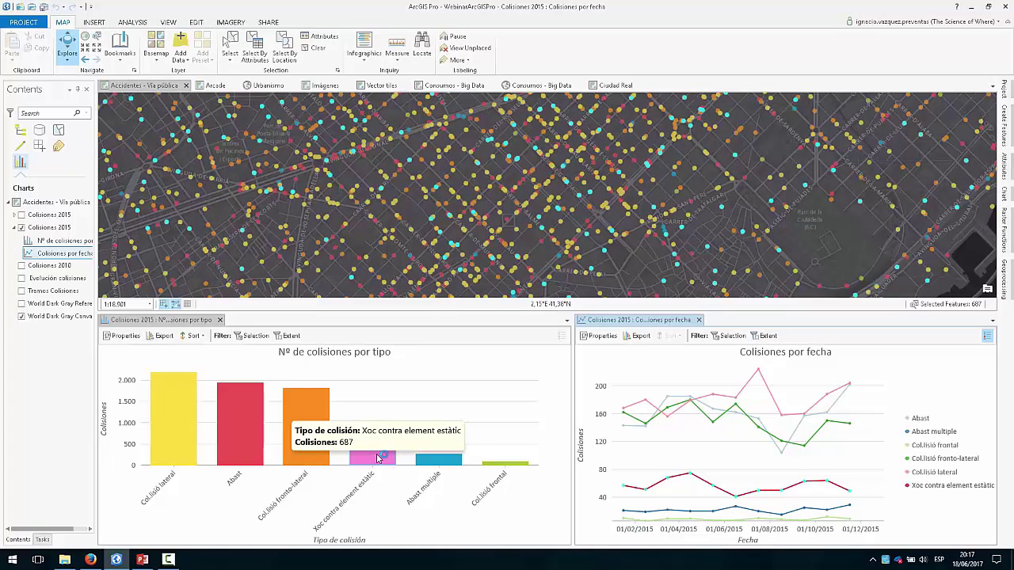
left_click(232, 431)
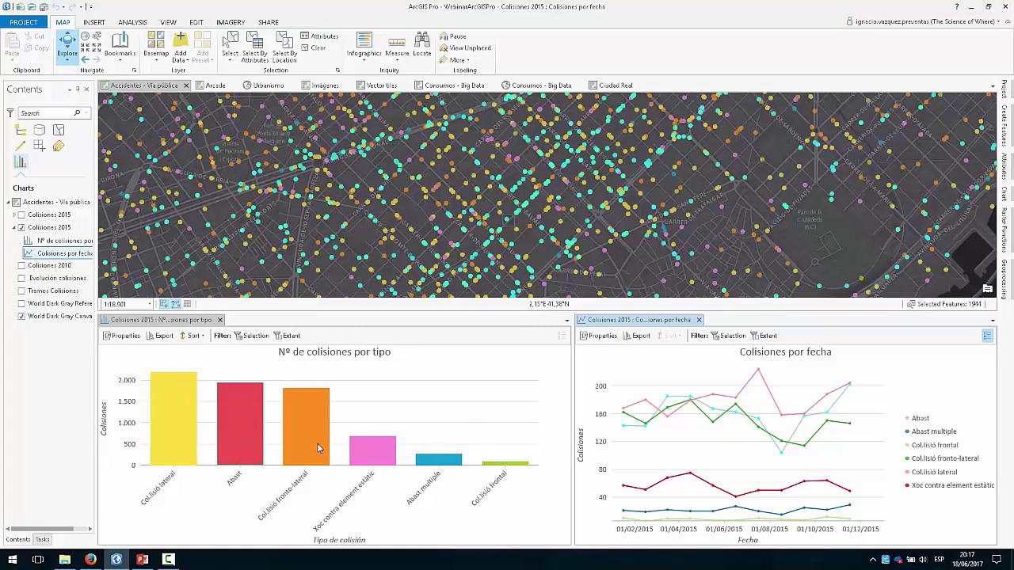
mouse_move(320, 449)
left_click(755, 370)
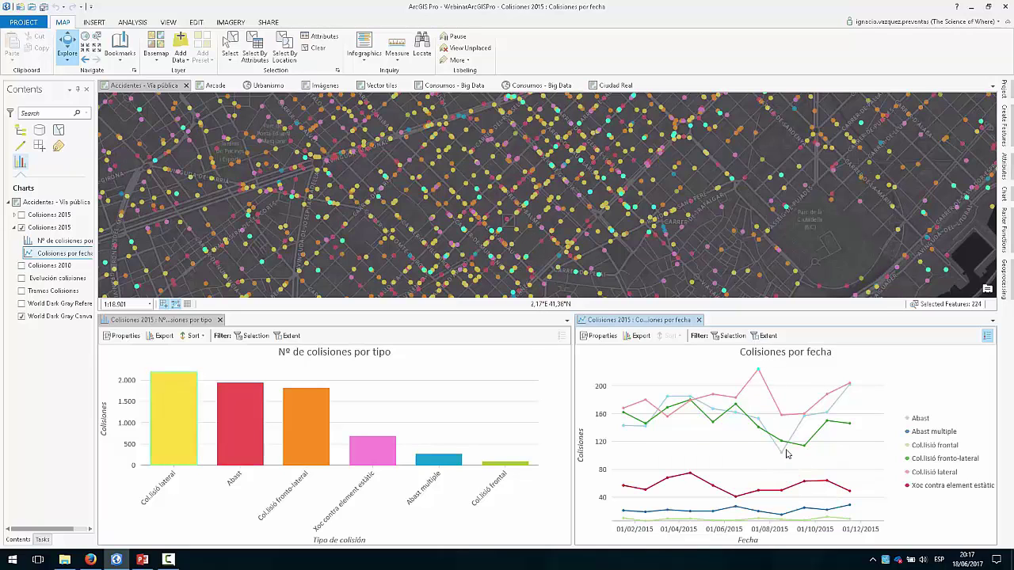
left_click_drag(720, 498, 665, 463)
left_click_drag(668, 400, 708, 415)
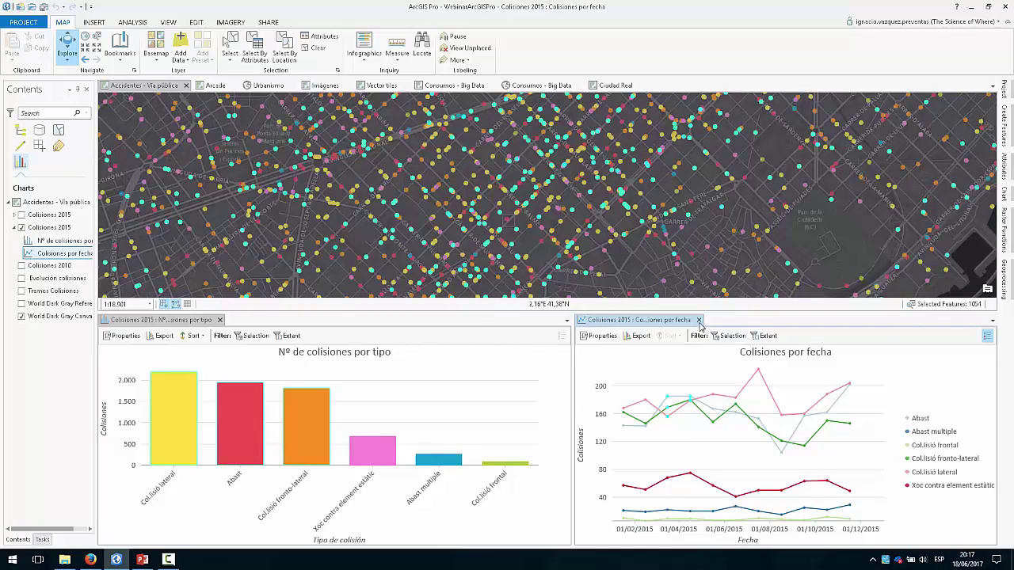
Close both collision charts, clear the feature selection and list the layers by drawing order again
left_click(698, 320)
left_click(221, 320)
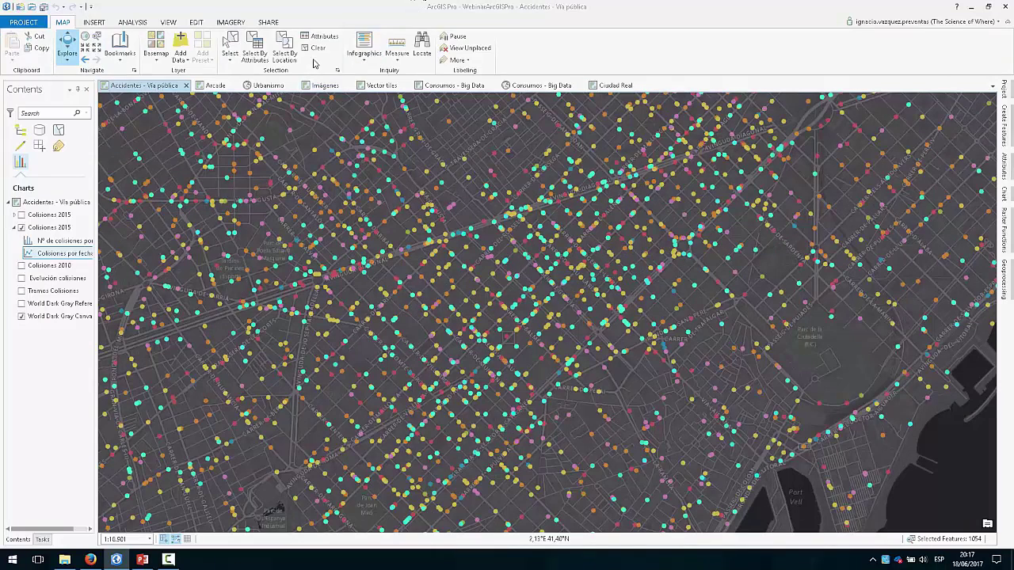
left_click(315, 47)
left_click(22, 131)
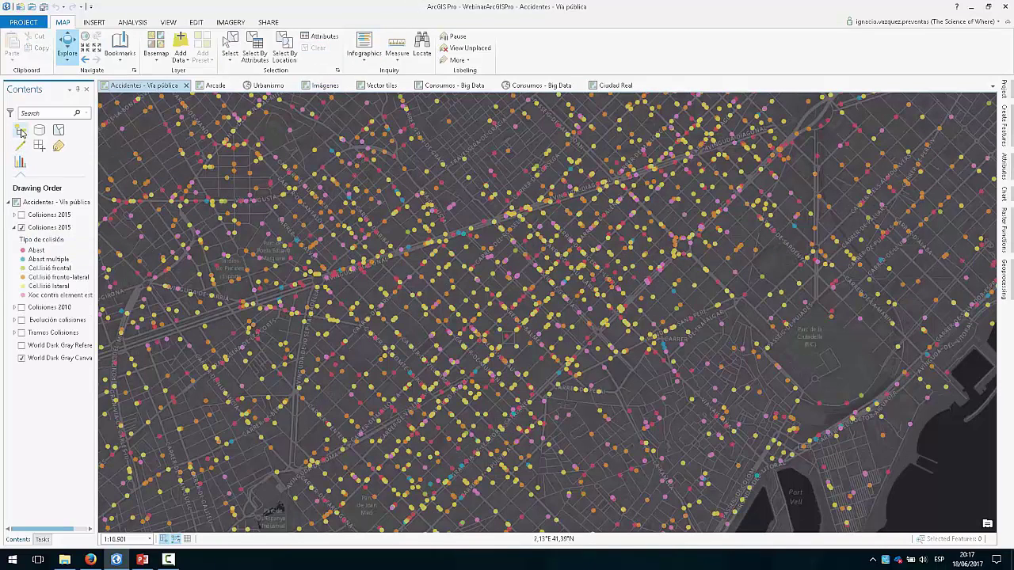
Turn on the upper Colisiones 2015 layer and symbolize it as a Heat Map
left_click(45, 229)
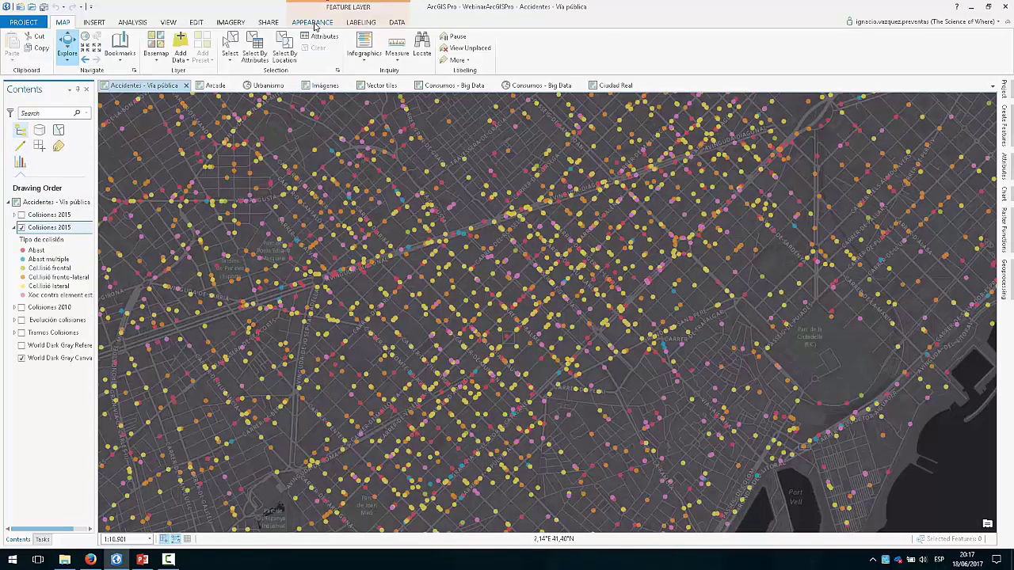
left_click(314, 23)
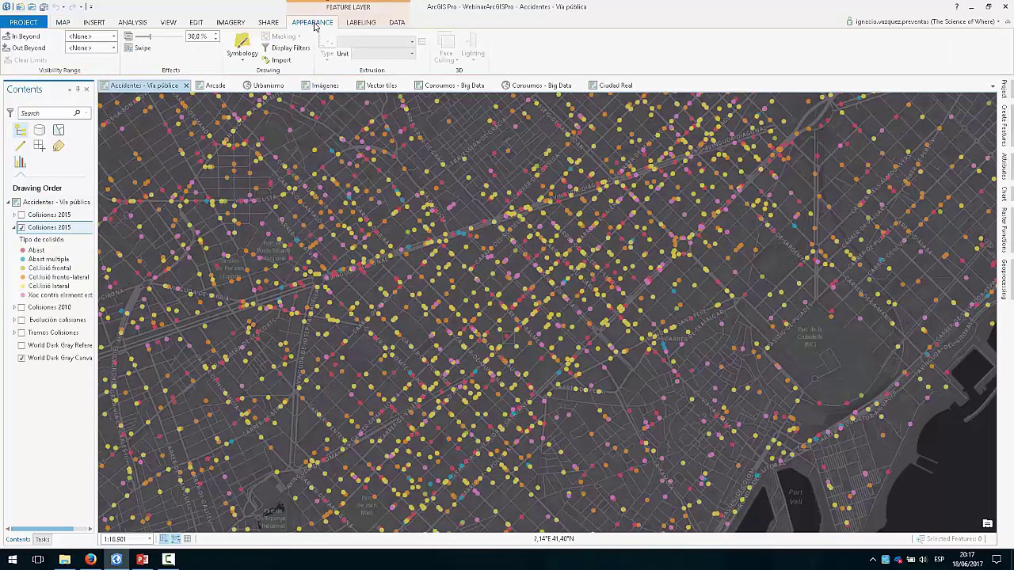
left_click(243, 62)
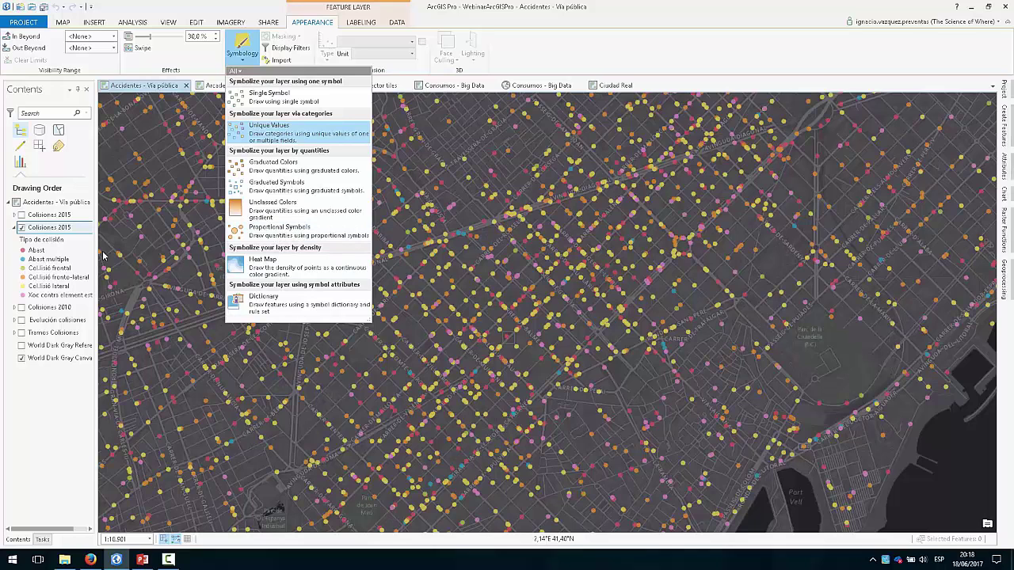
left_click(37, 220)
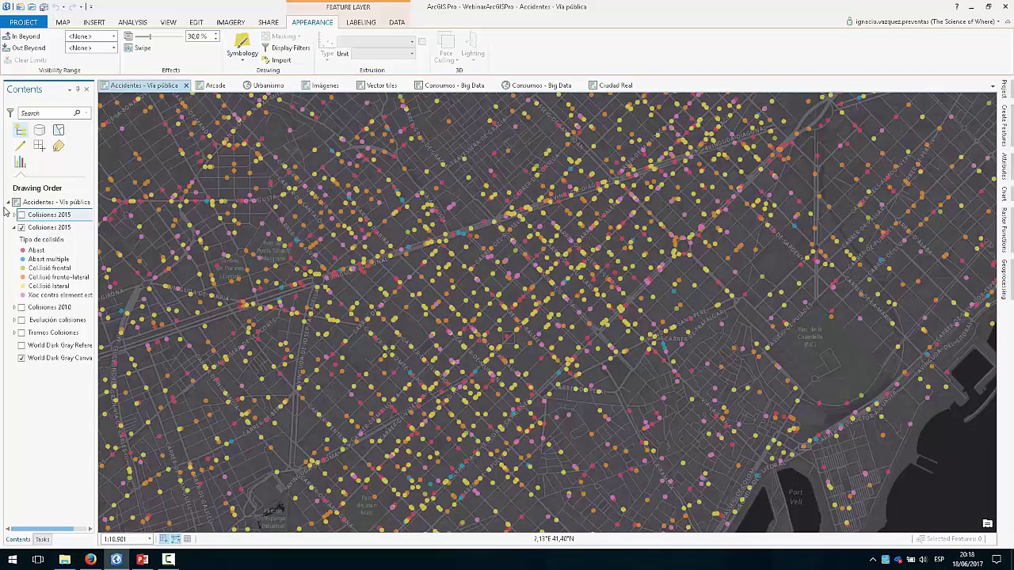
left_click(21, 216)
left_click(242, 47)
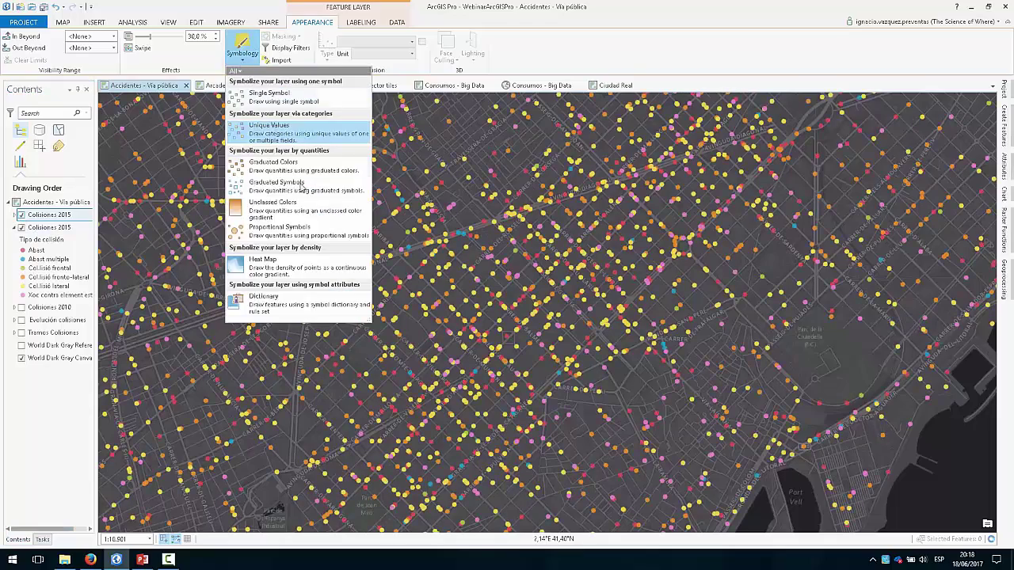
left_click(299, 267)
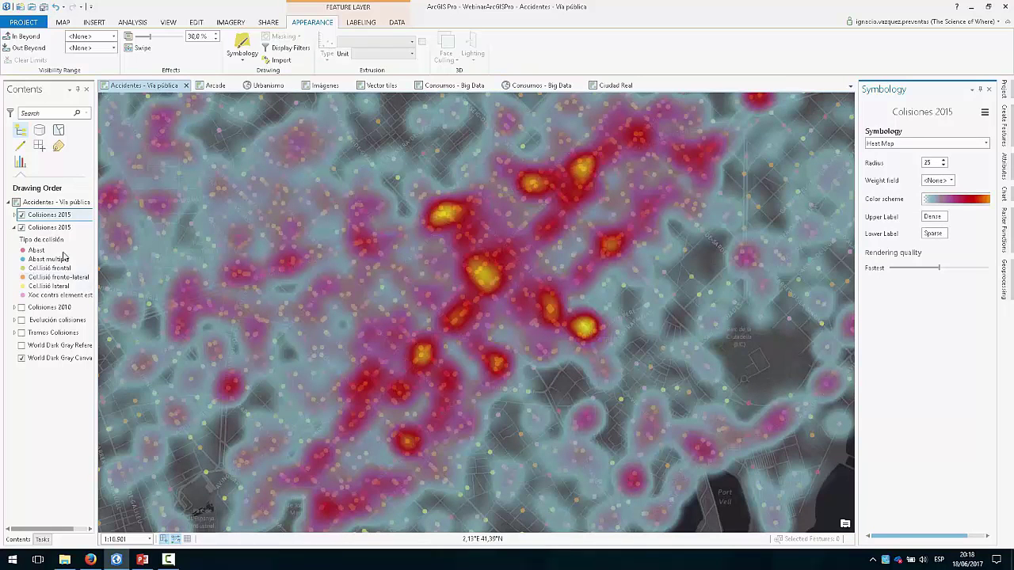
Compare the heat map with the collision points by switching its layer off and on, leaving only the points shown
left_click(21, 214)
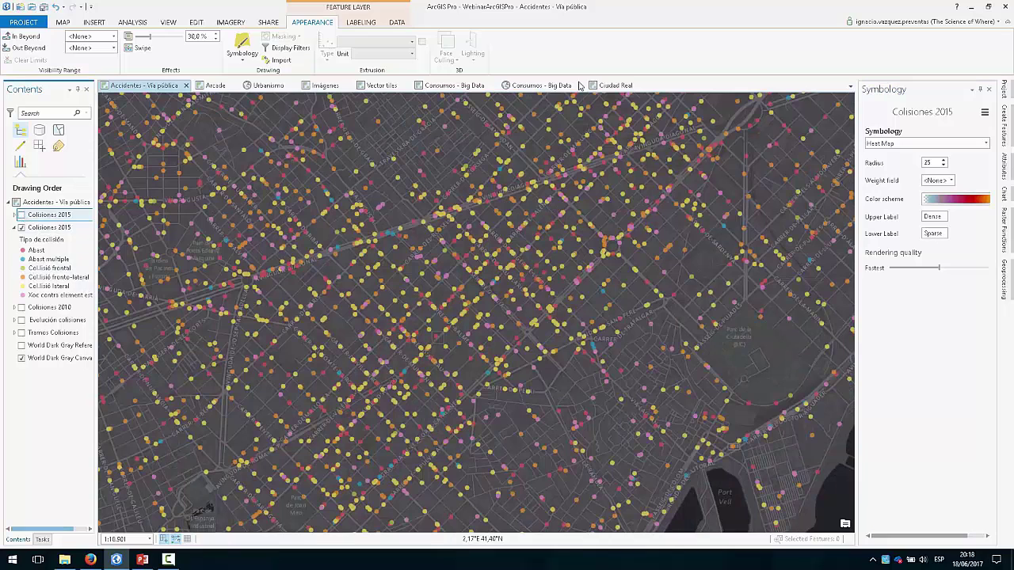
left_click(21, 214)
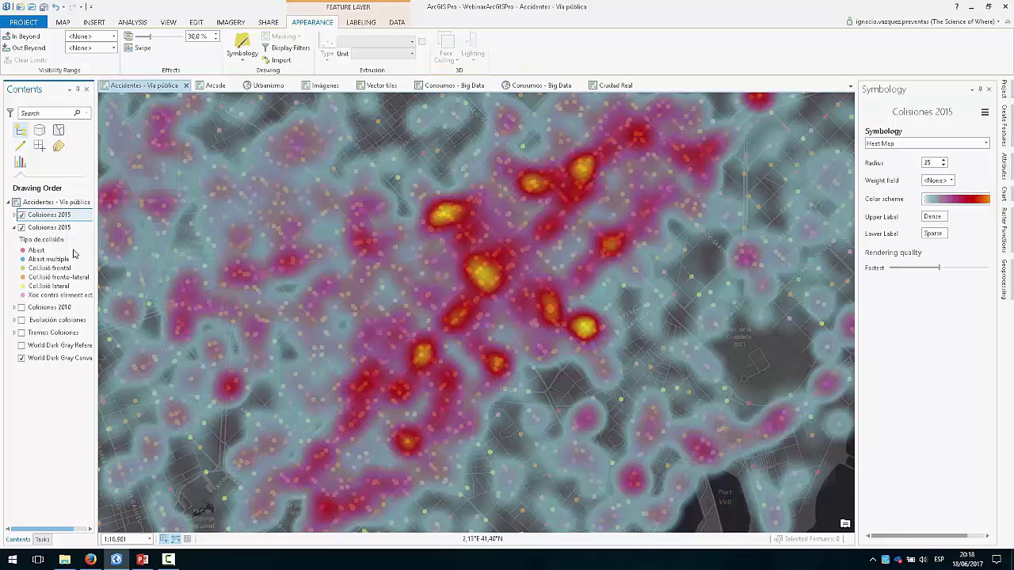
left_click(21, 215)
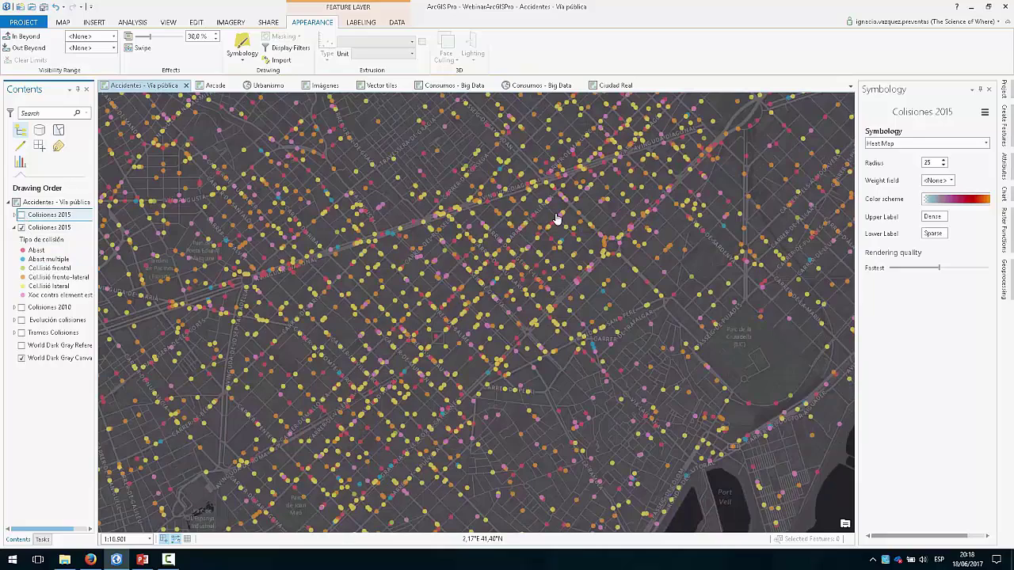
scroll(556, 219, "up", 2)
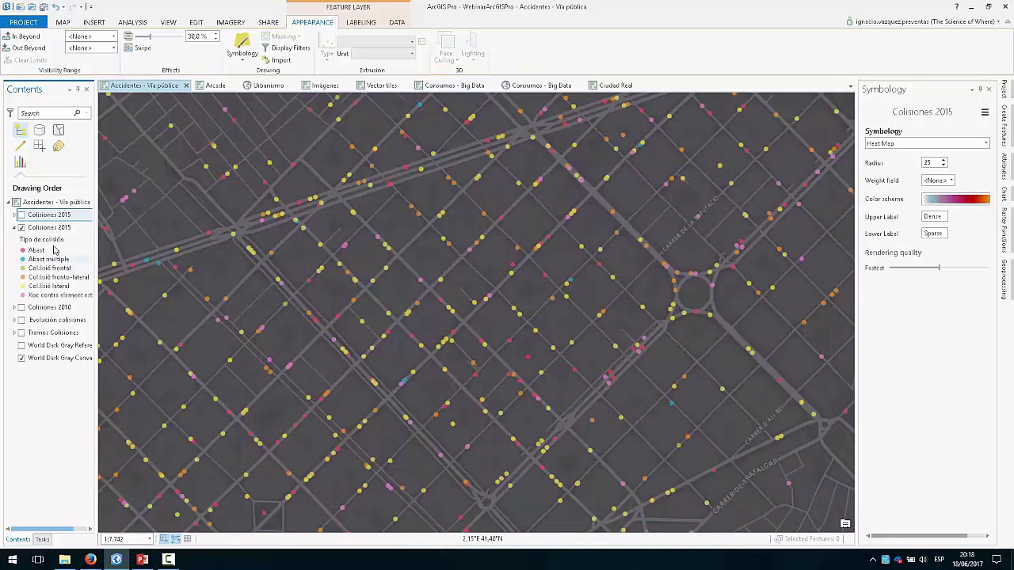
Switch the lower Colisiones 2015 layer's symbology to its scale range view and widen the Symbology pane to fit the range sliders
left_click(55, 228)
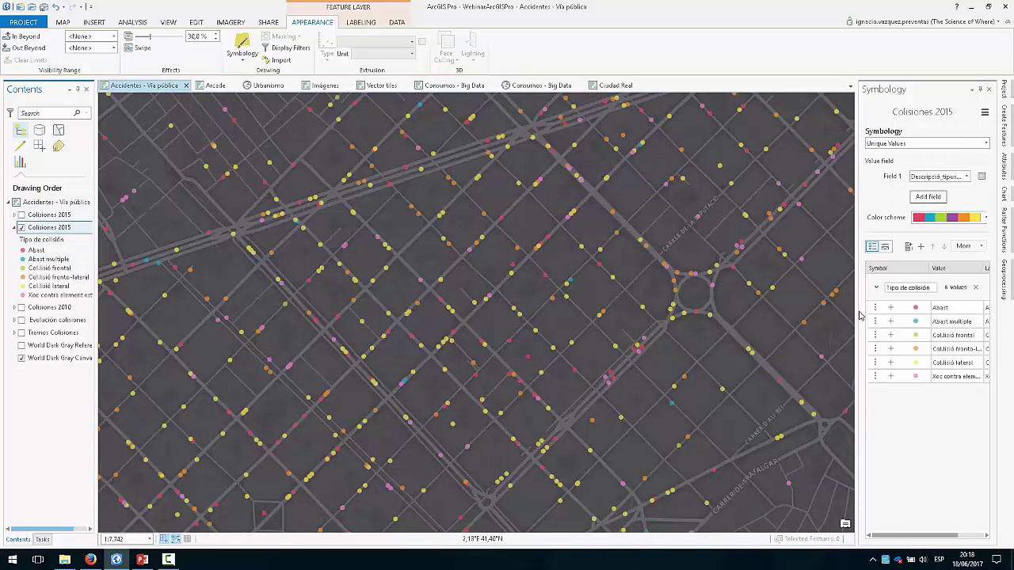
scroll(622, 335, "up", 2)
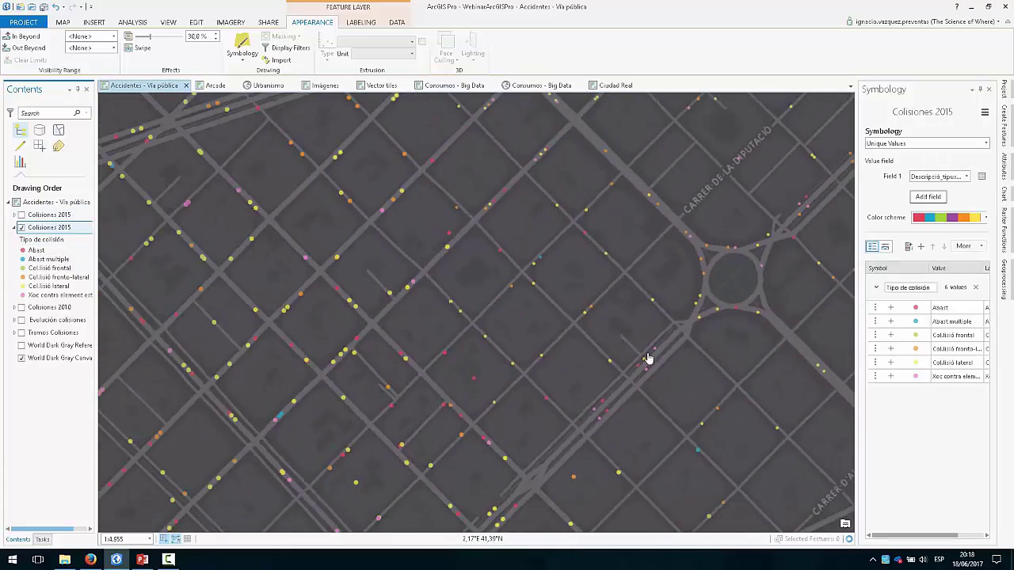
scroll(566, 369, "down", 3)
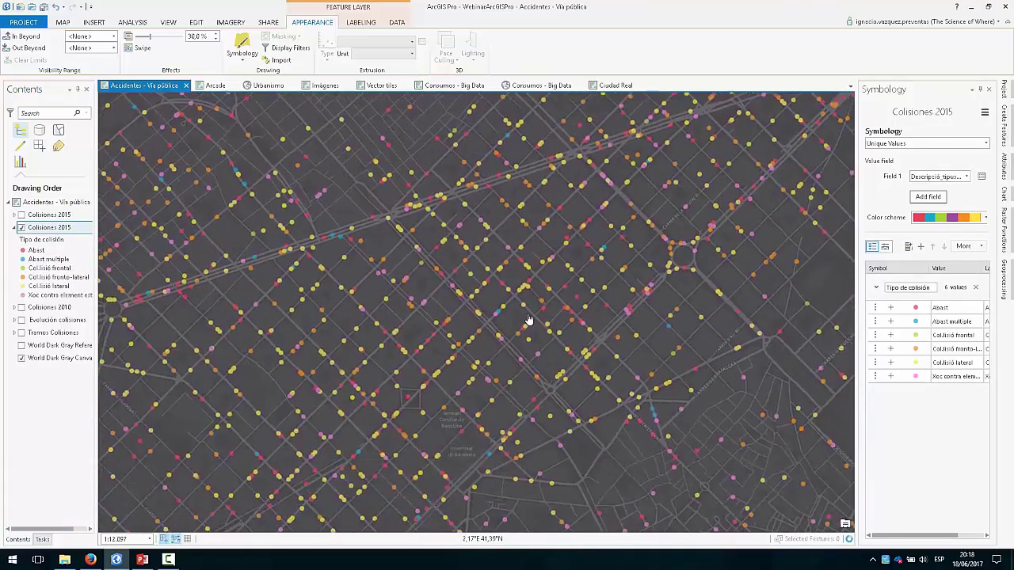
scroll(529, 320, "up", 3)
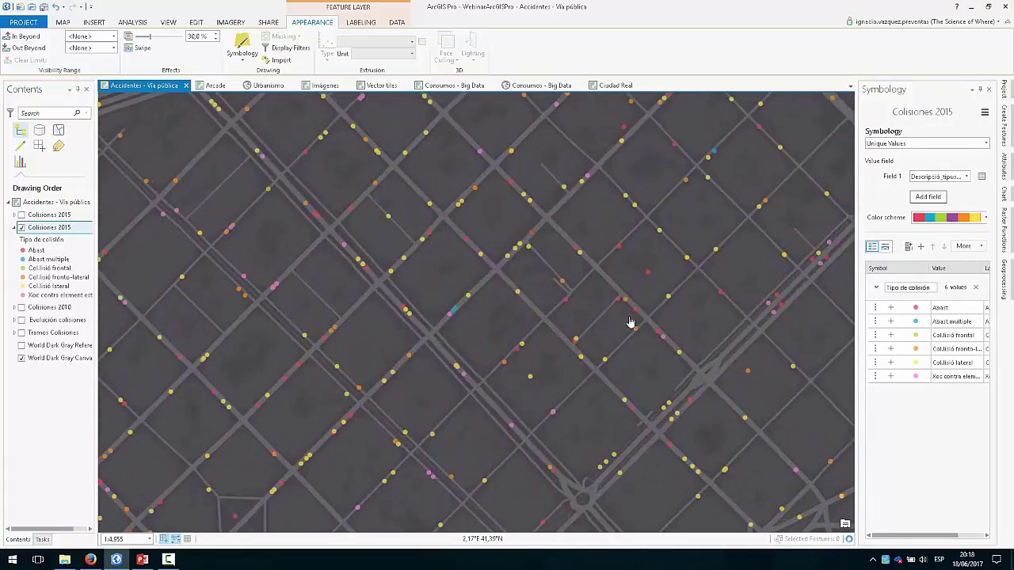
left_click_drag(848, 327, 803, 332)
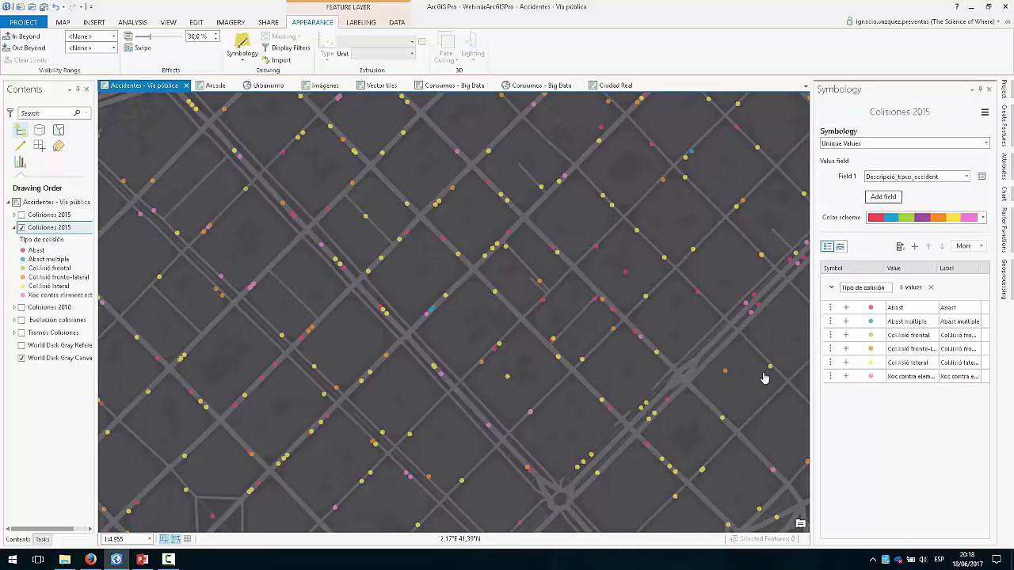
left_click(840, 247)
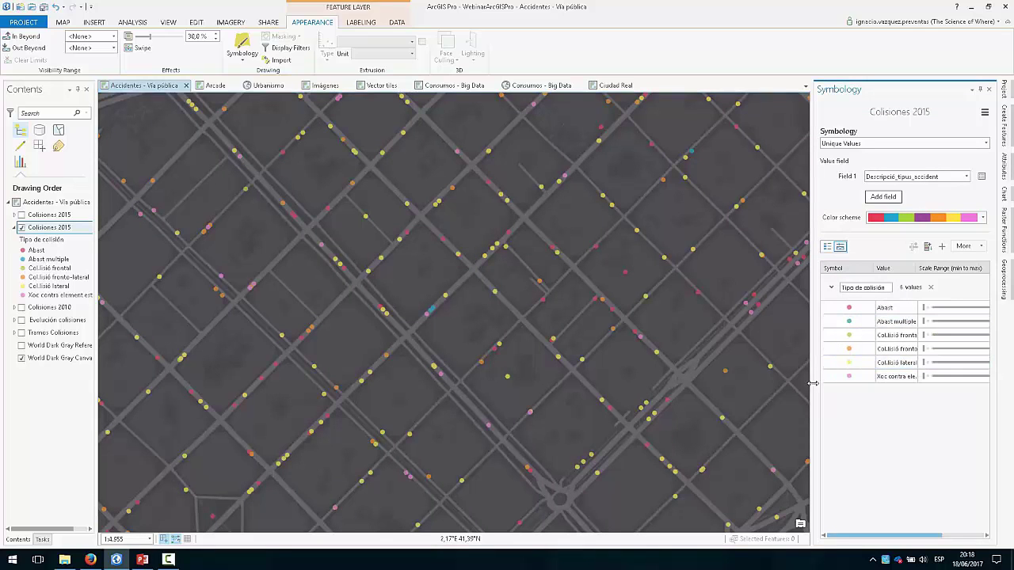
left_click_drag(816, 387, 748, 428)
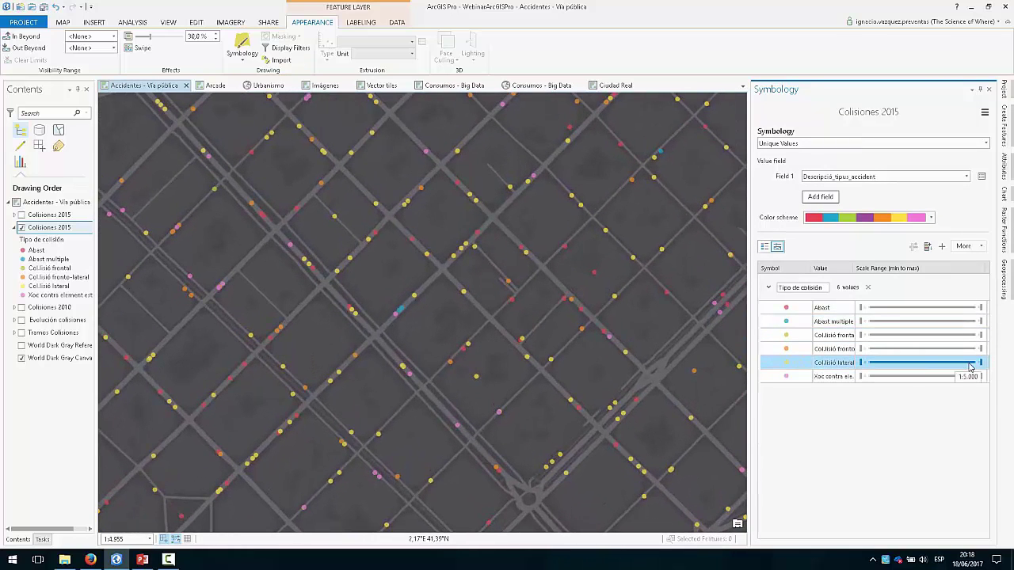
Split the Col·lisió lateral class by scale near 1:5.000 and assign the Box Pin symbol to its close-up range
left_click_drag(970, 365, 962, 365)
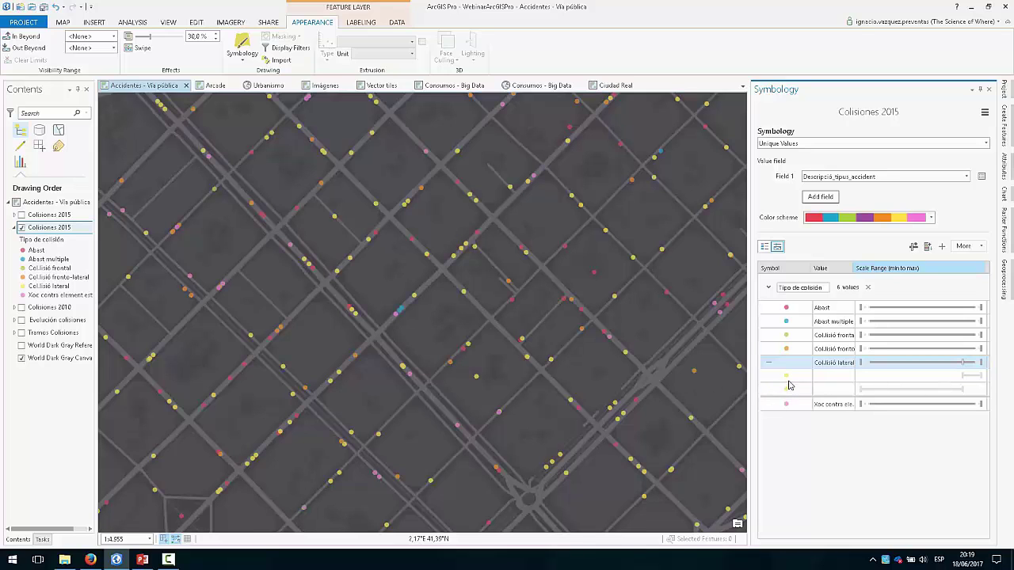
left_click(787, 381)
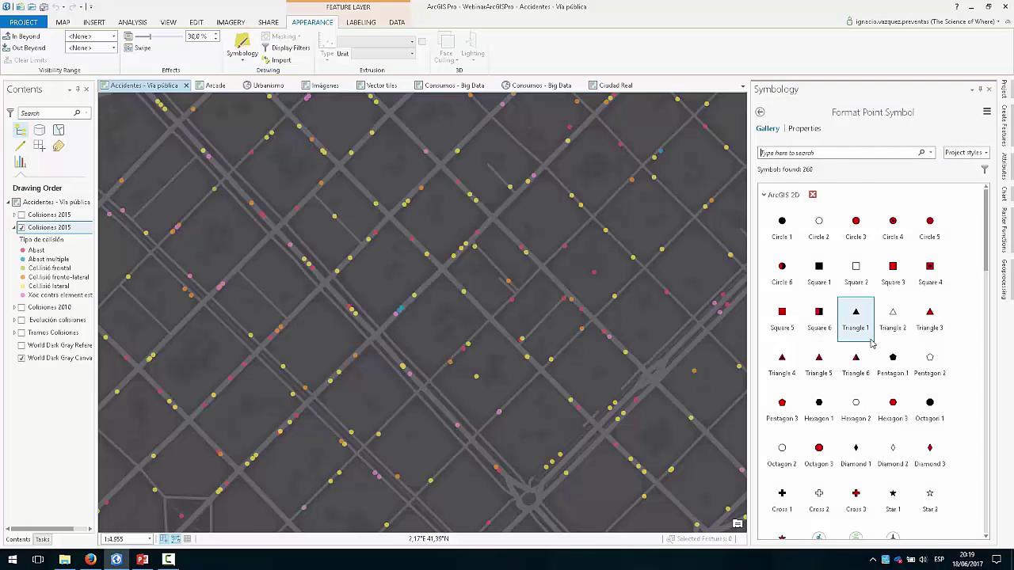
scroll(861, 352, "down", 5)
scroll(867, 351, "down", 3)
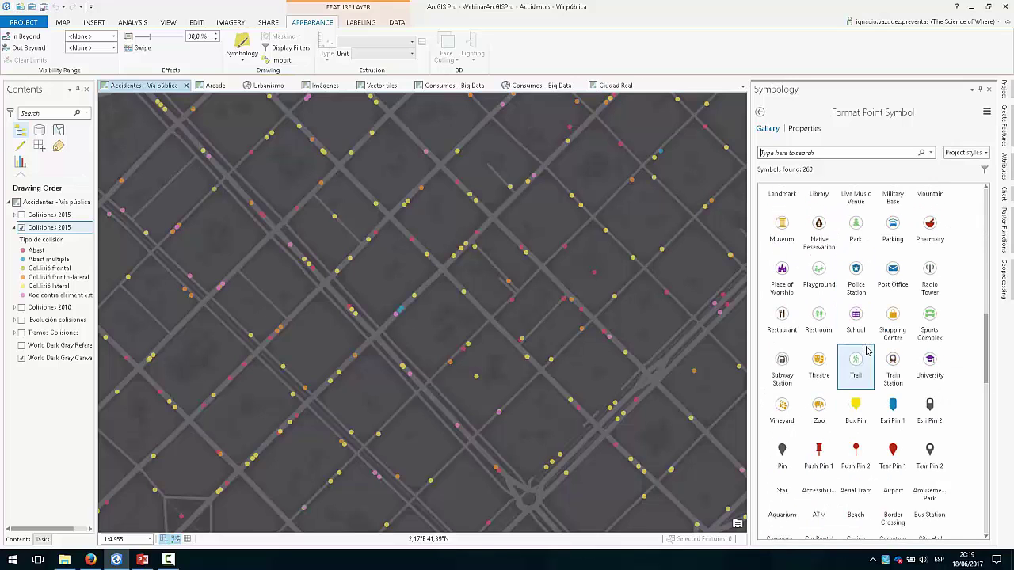
left_click(860, 421)
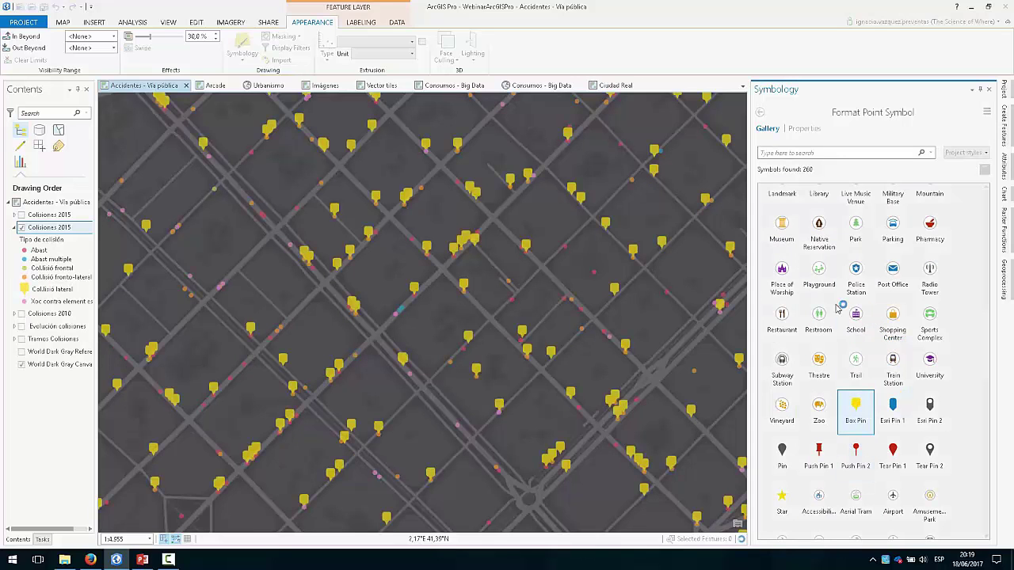
left_click(760, 112)
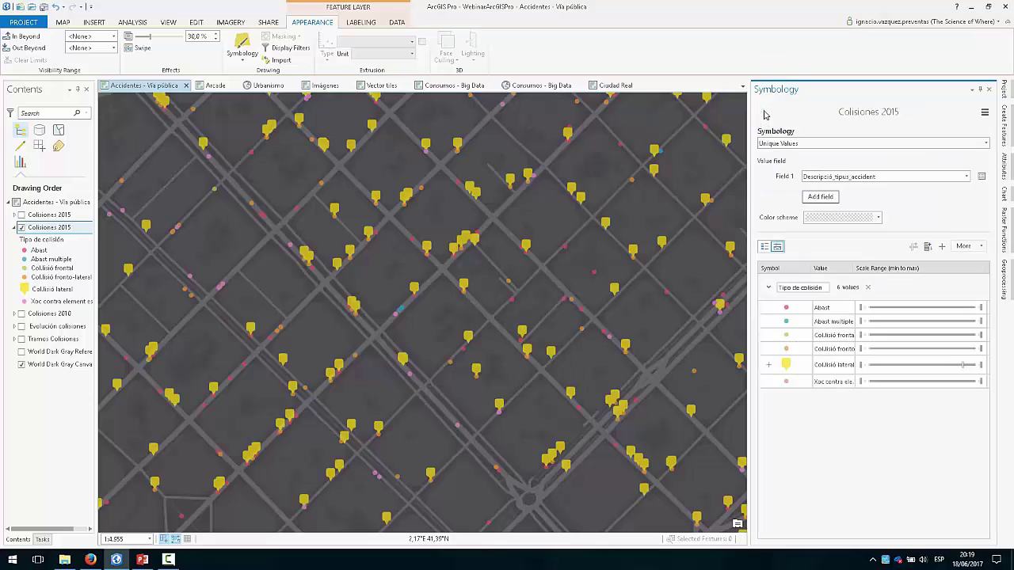
left_click(767, 365)
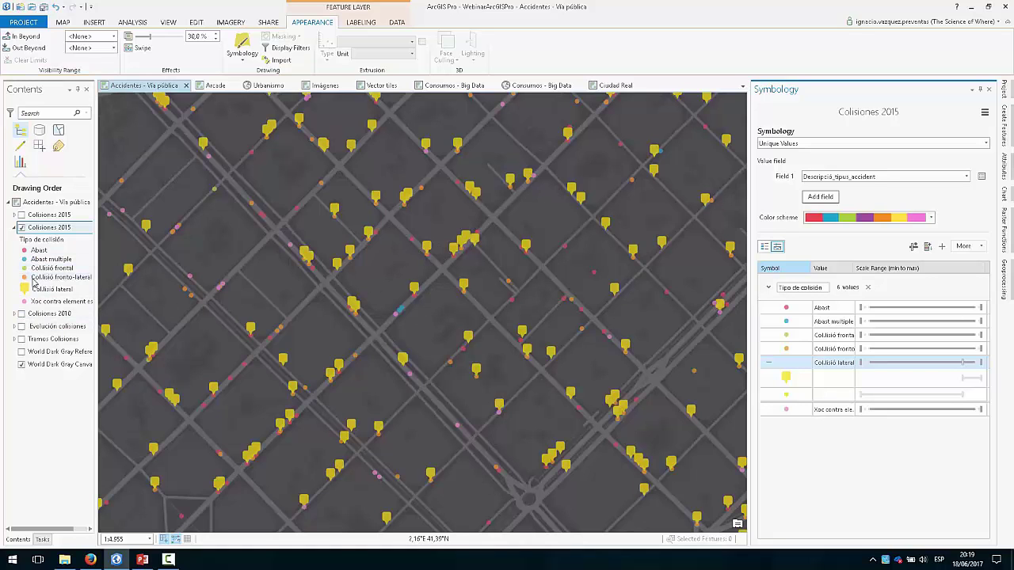
Check how the Col·lisió lateral symbol changes between close-up and smaller map scales
scroll(418, 223, "down", 2)
scroll(418, 223, "down", 2)
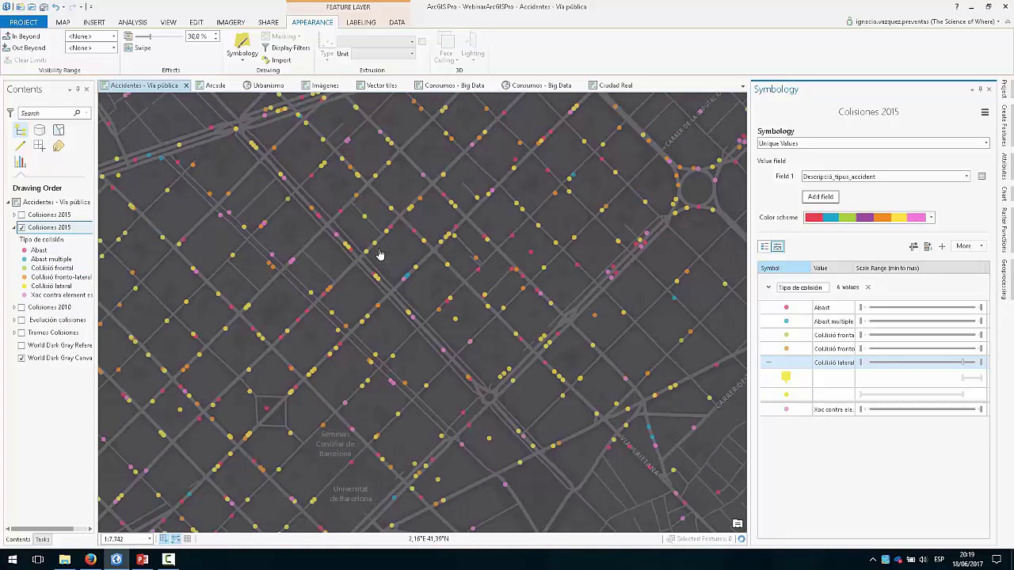
mouse_move(966, 366)
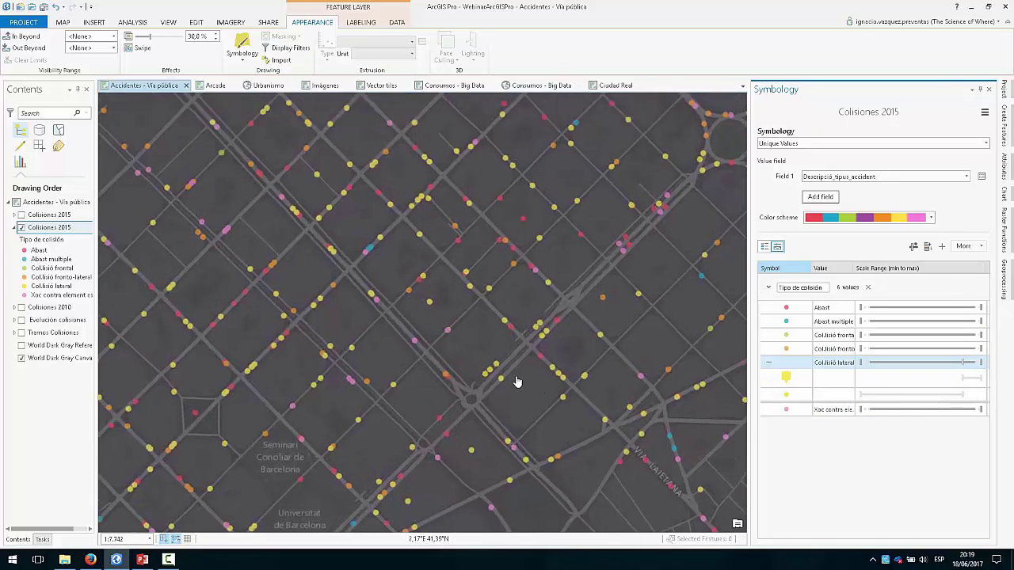
scroll(559, 394, "up", 2)
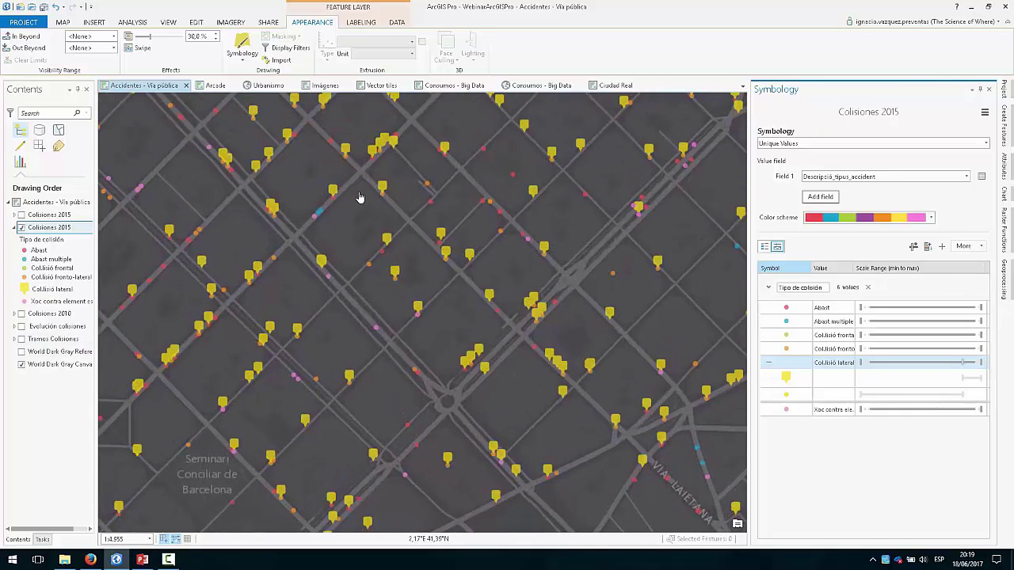
scroll(376, 227, "down", 2)
scroll(394, 310, "down", 2)
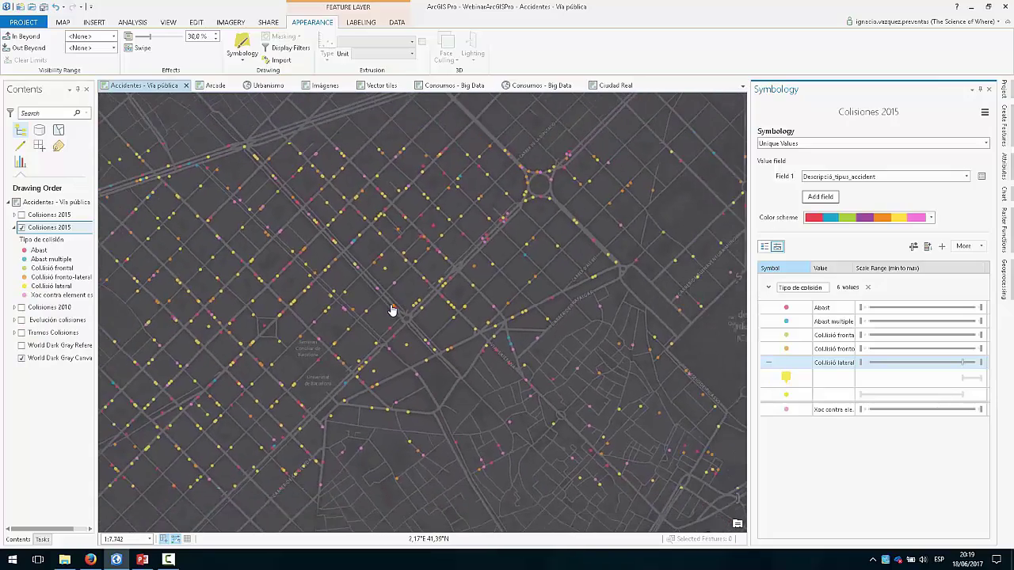
scroll(353, 325, "up", 4)
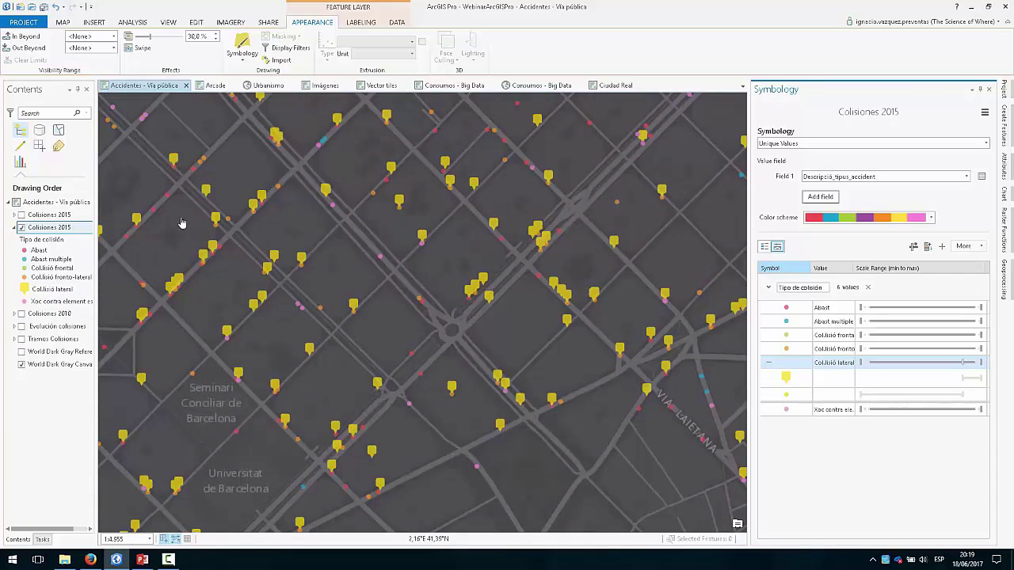
Open the Arcade map, narrow the Symbology pane and look over the Andalusian municipalities
left_click(214, 85)
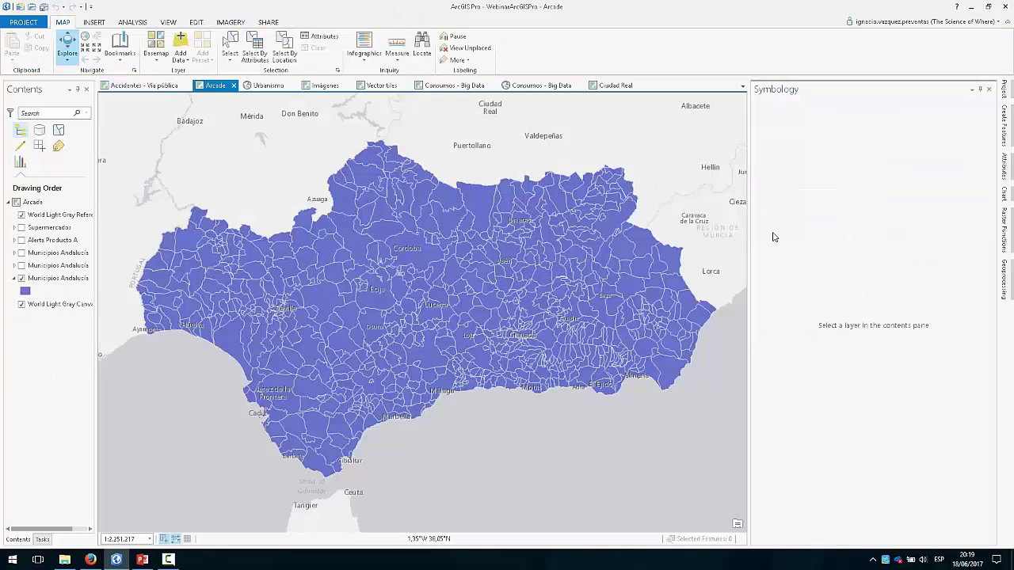
left_click_drag(750, 232, 848, 219)
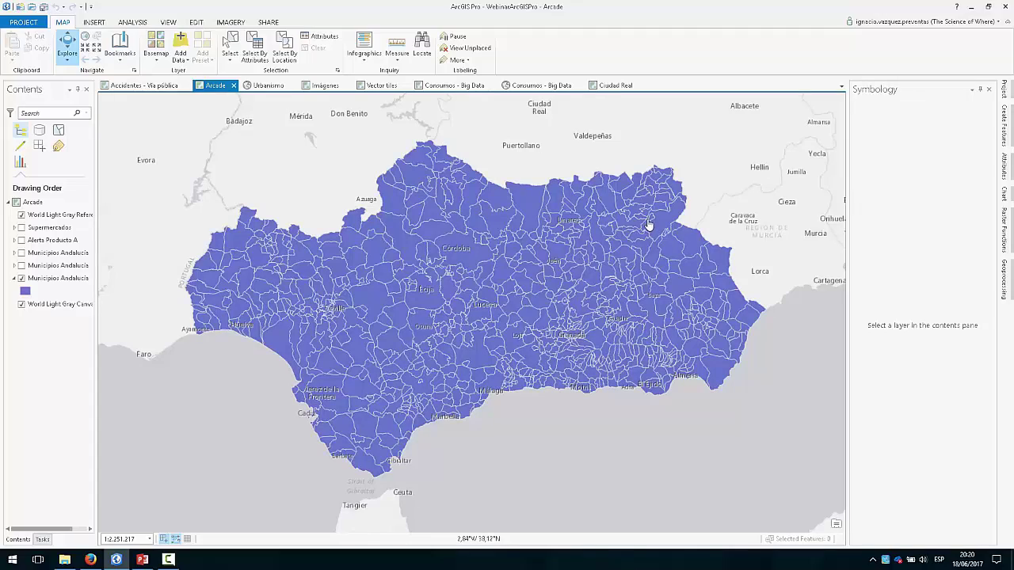
scroll(432, 333, "up", 2)
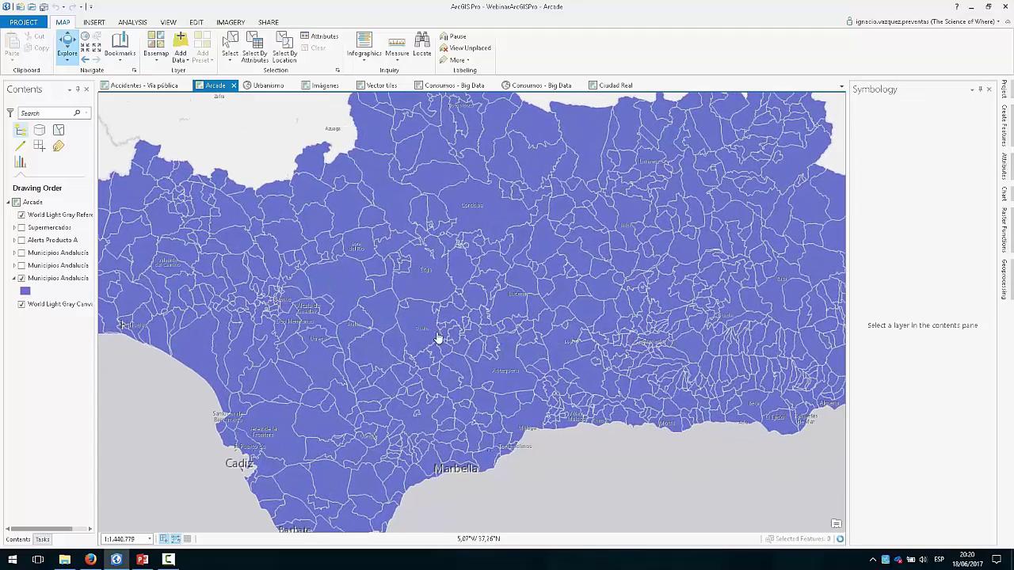
left_click_drag(722, 436, 677, 414)
scroll(600, 414, "down", 2)
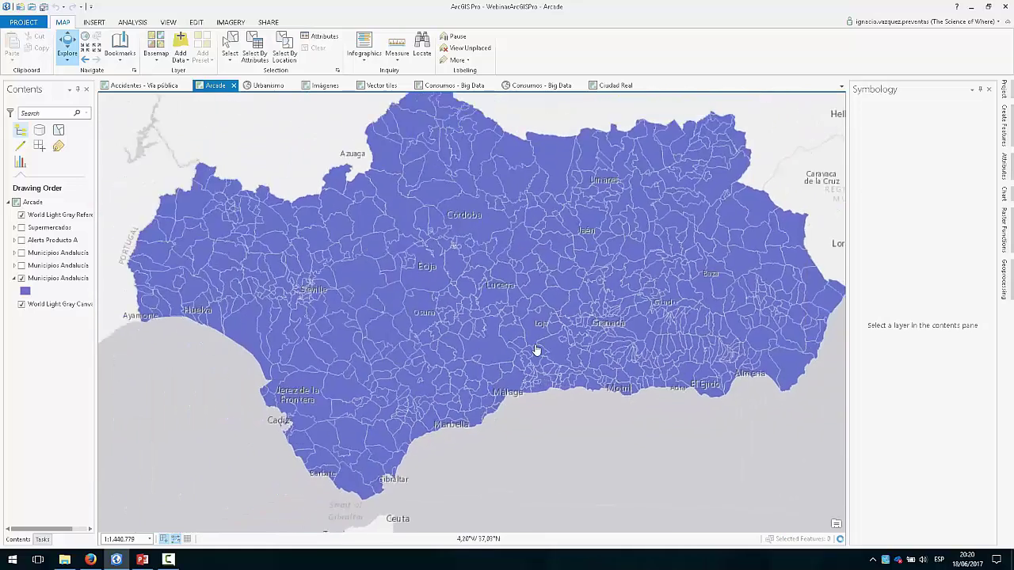
left_click_drag(551, 421, 516, 440)
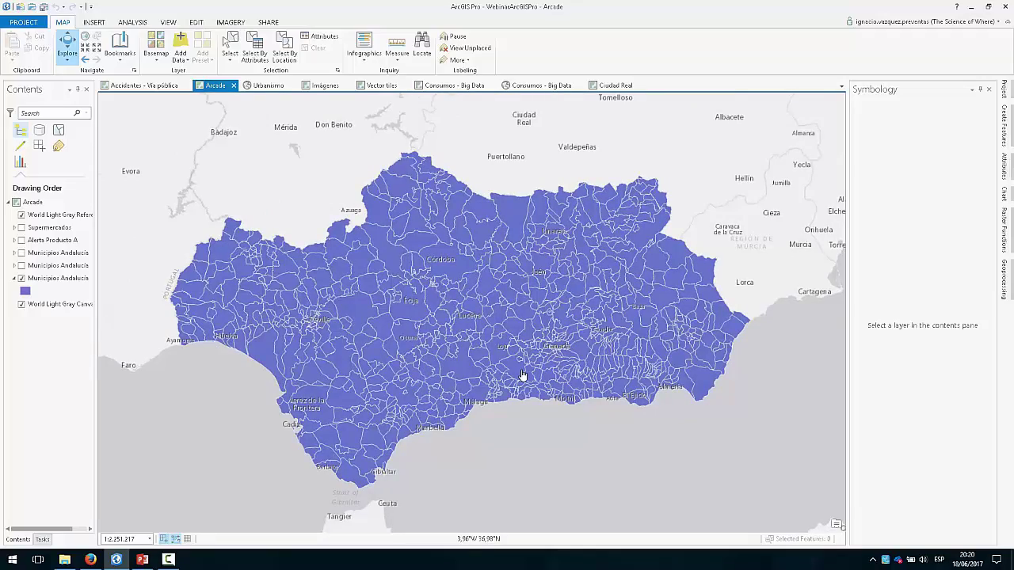
scroll(511, 370, "up", 3)
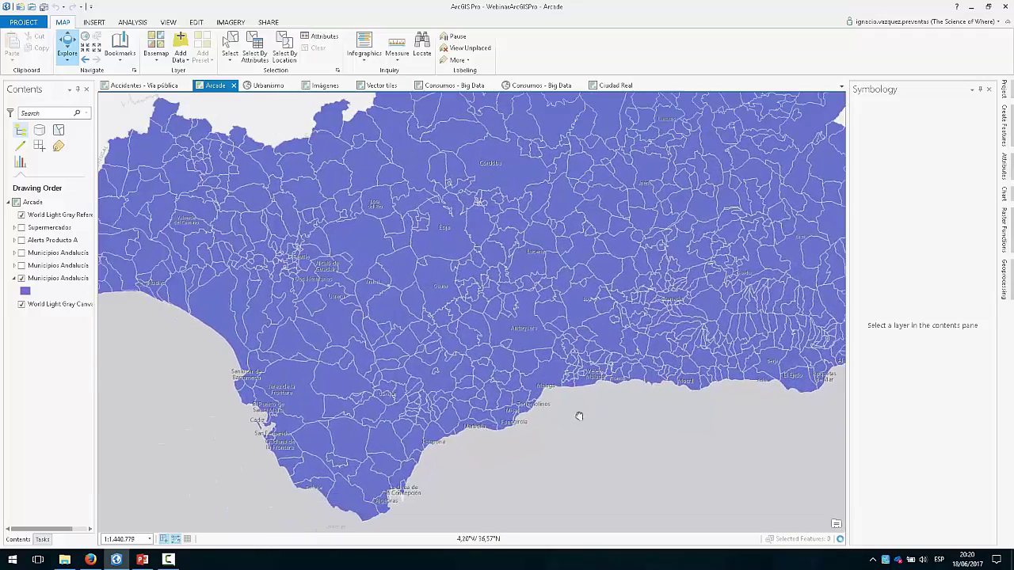
scroll(499, 386, "down", 3)
Open the pop-up of the Carmona municipality and page back and forth through its charts below the attribute values
left_click(403, 308)
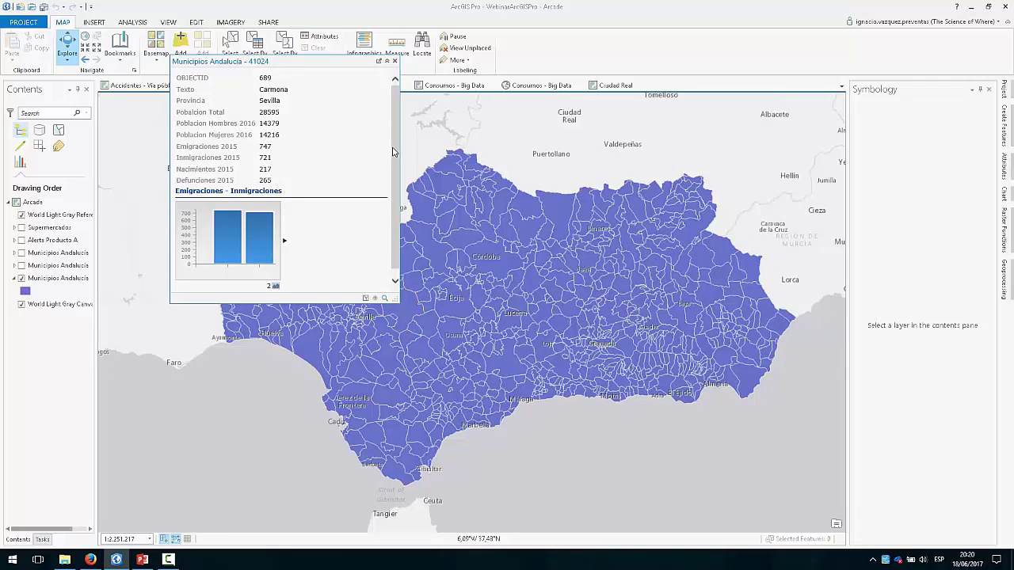
left_click_drag(257, 113, 281, 113)
left_click_drag(177, 146, 239, 155)
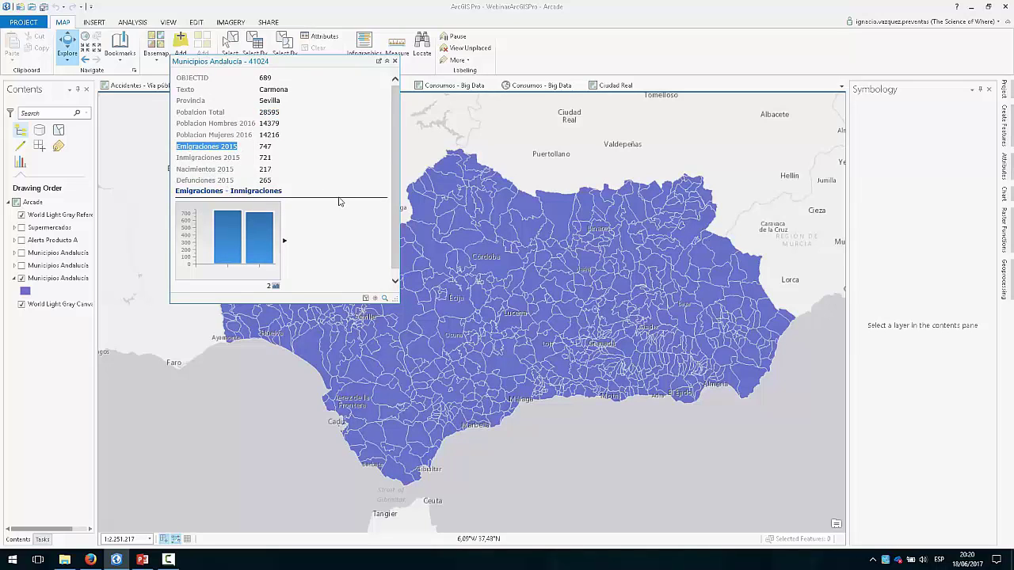
left_click(284, 241)
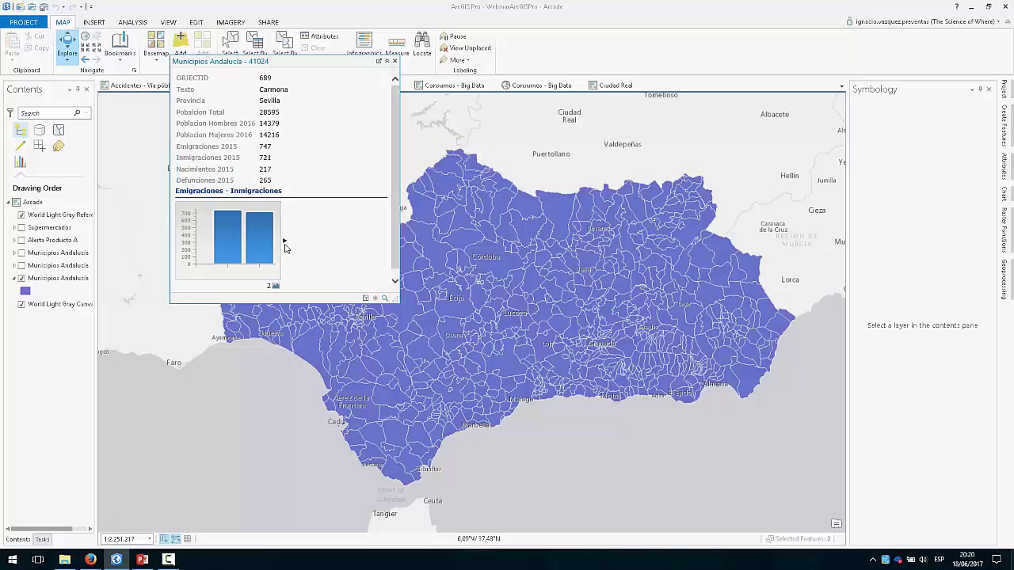
left_click(171, 243)
left_click(283, 241)
left_click(171, 244)
Highlight the 2015 emigration, immigration, birth and death rows in Carmona's pop-up, and close it
left_click_drag(179, 151, 274, 150)
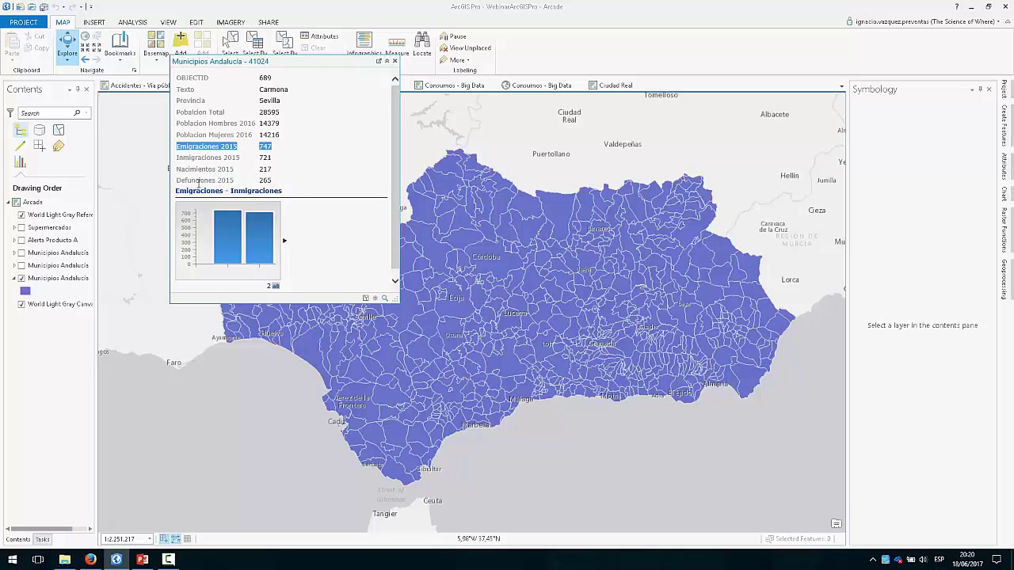
left_click_drag(179, 160, 276, 164)
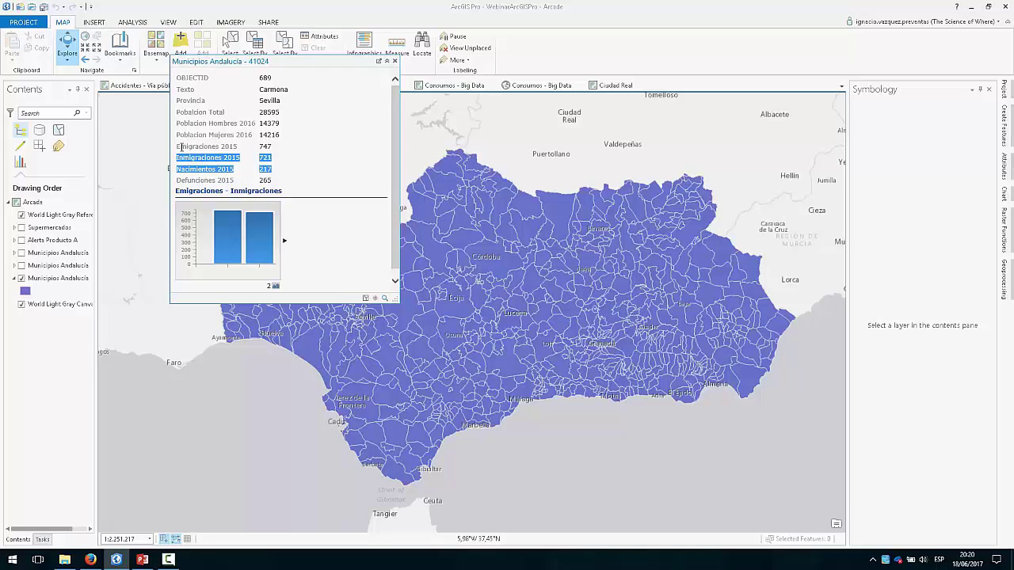
left_click_drag(180, 147, 282, 158)
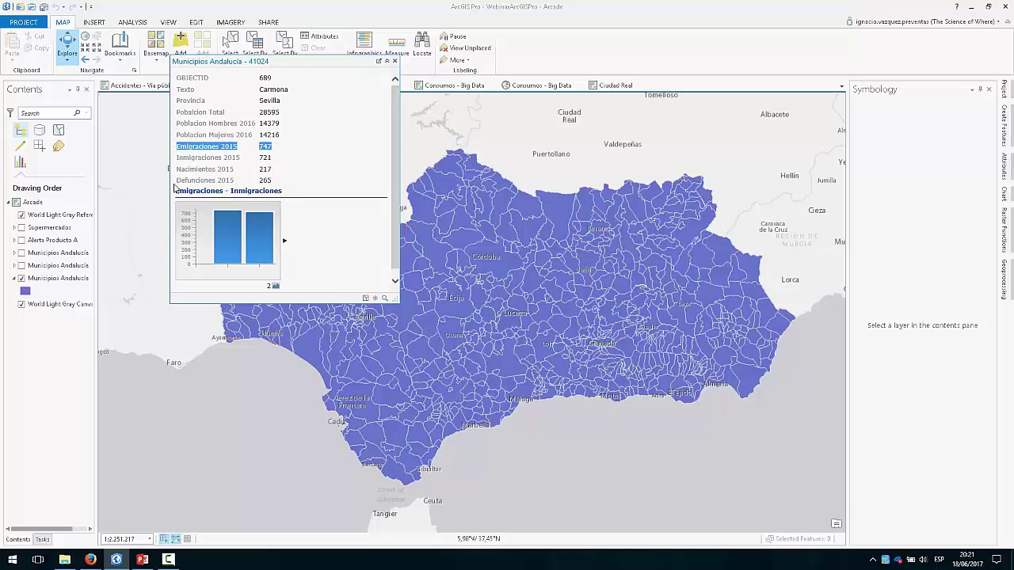
left_click_drag(175, 183, 277, 180)
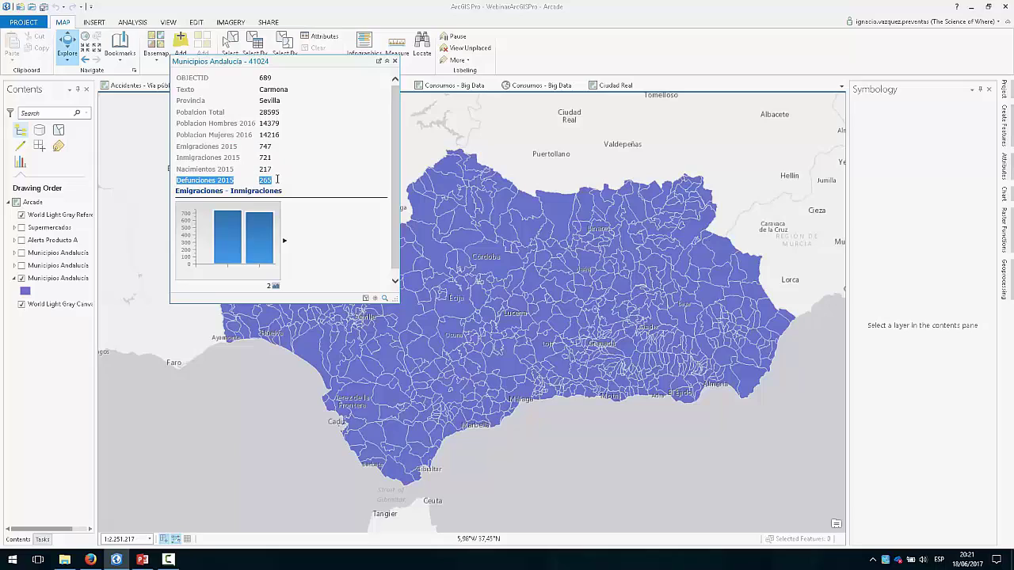
left_click(394, 61)
Symbolize the visible Municipios Andalucía layer with Graduated Colors, widening the Symbology pane to fit the settings
scroll(509, 286, "up", 2)
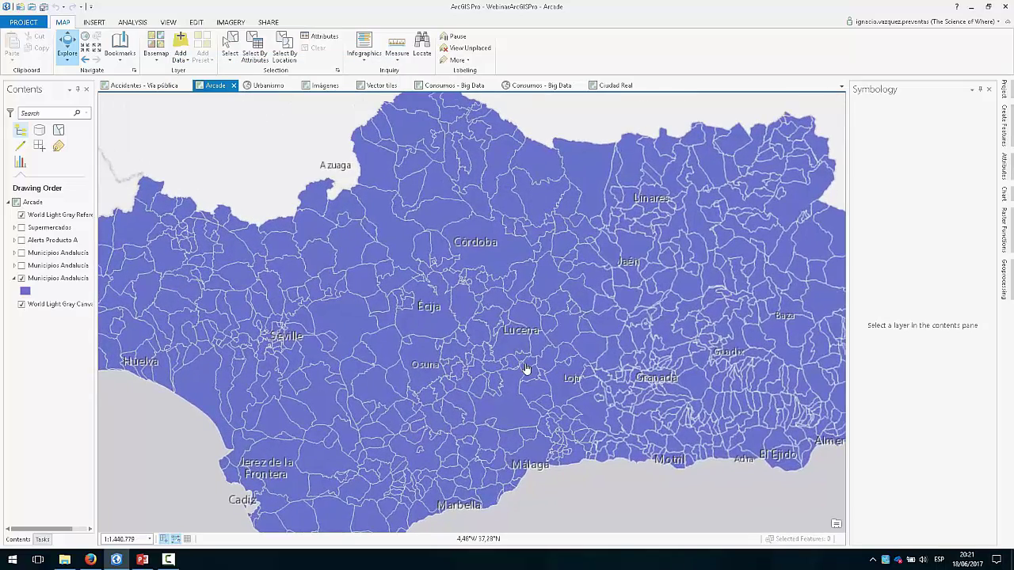
left_click_drag(493, 325, 454, 297)
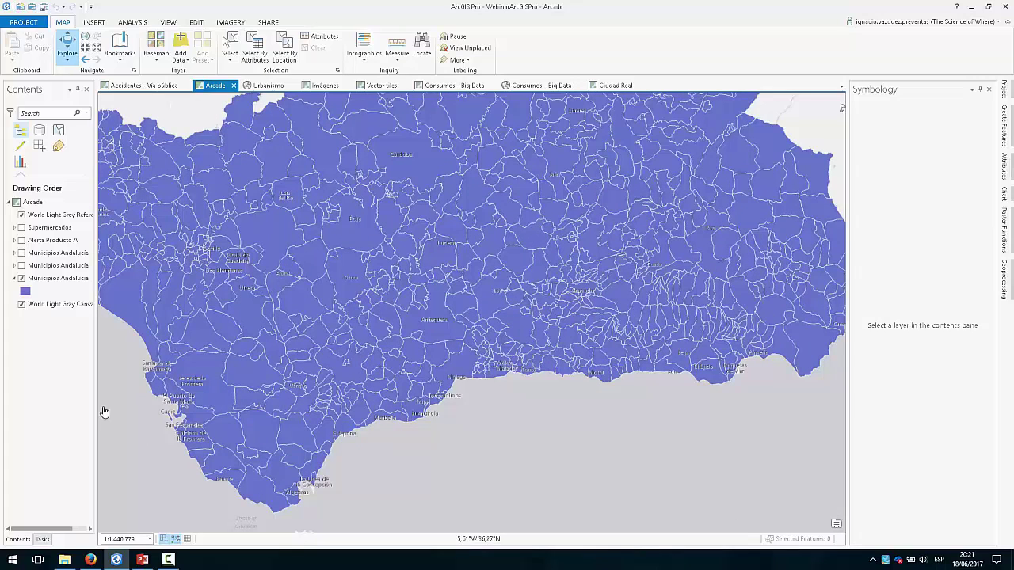
left_click(69, 279)
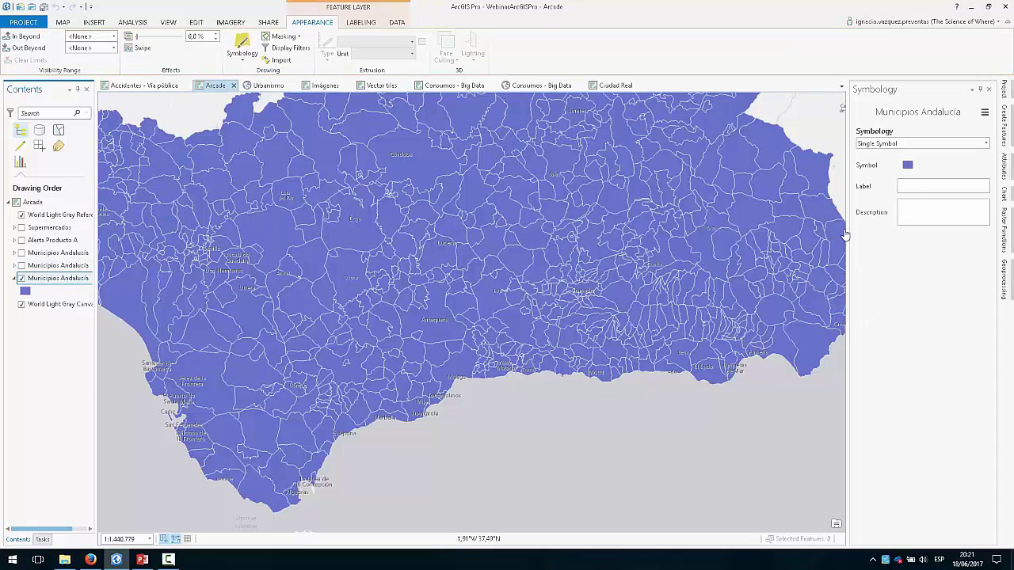
left_click_drag(848, 236, 788, 238)
left_click_drag(458, 333, 556, 307)
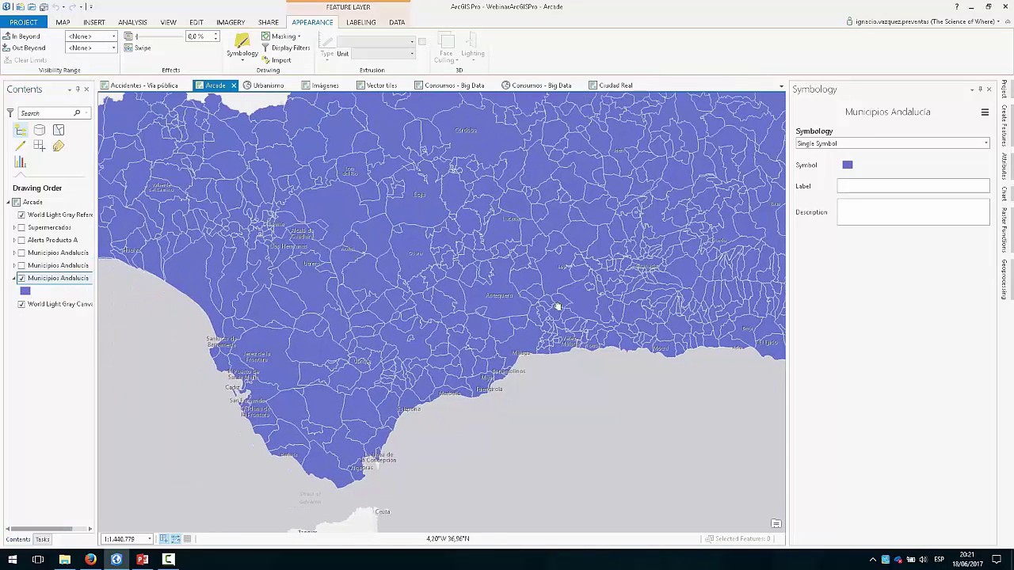
left_click(876, 144)
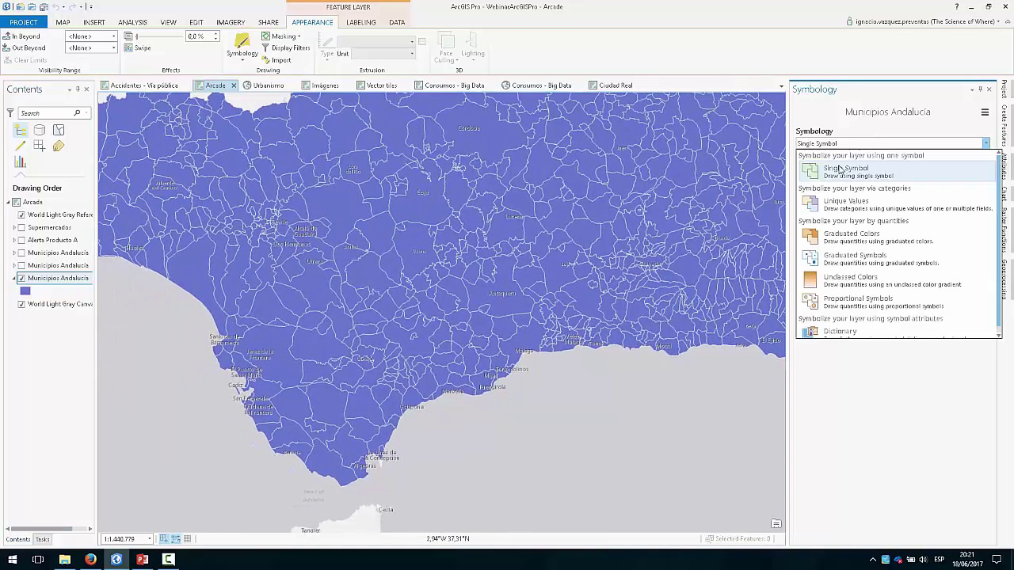
left_click(843, 236)
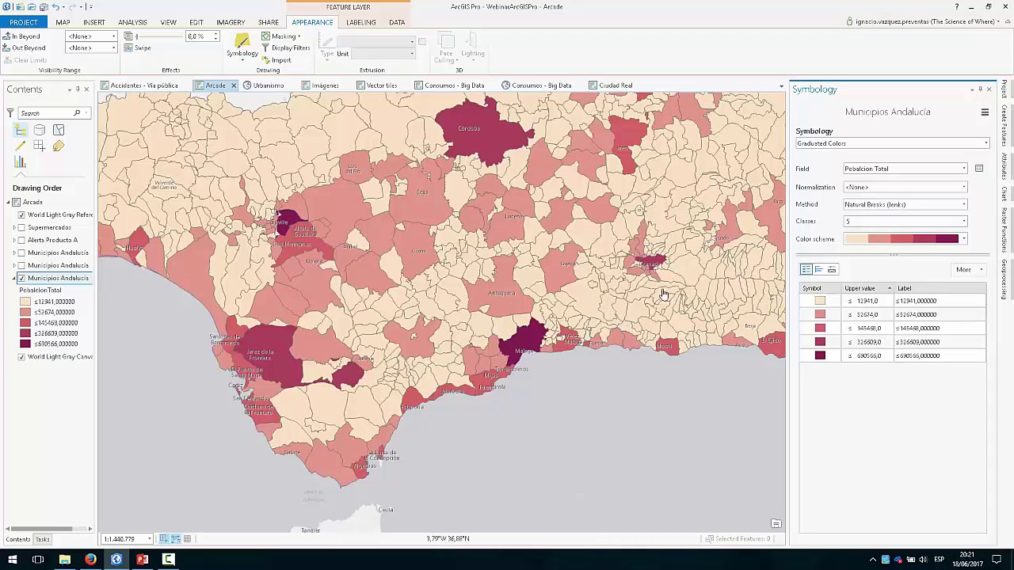
Open the Expression Builder for the symbology field, enlarge its expression area and clear the existing expression
left_click(980, 171)
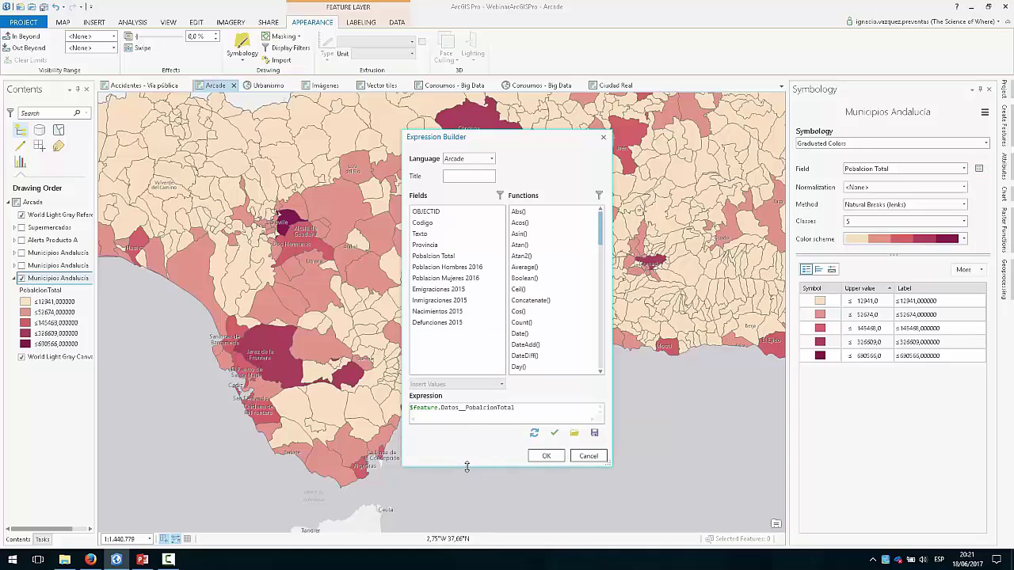
left_click_drag(467, 468, 468, 488)
left_click_drag(518, 320, 372, 353)
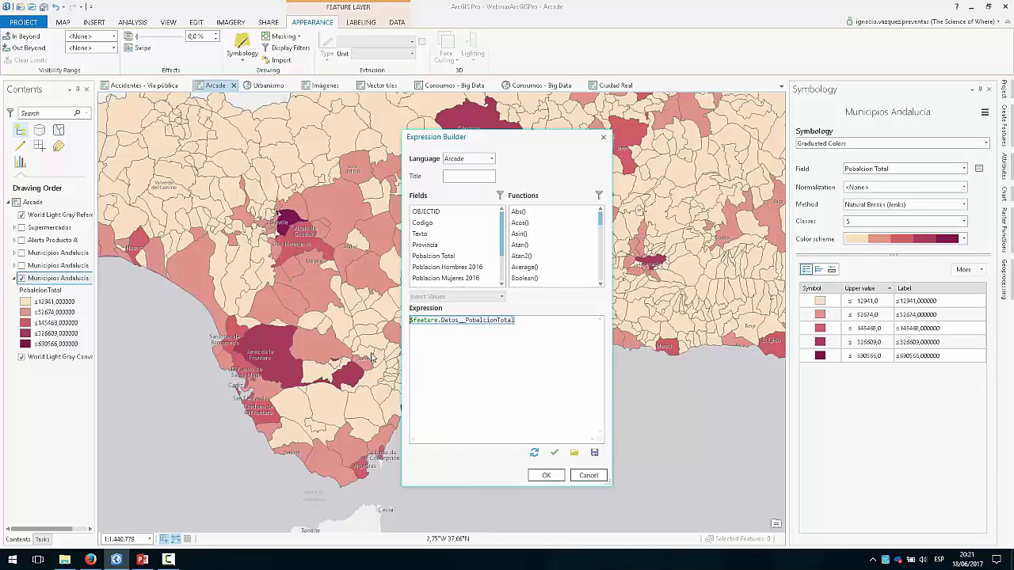
key("Delete")
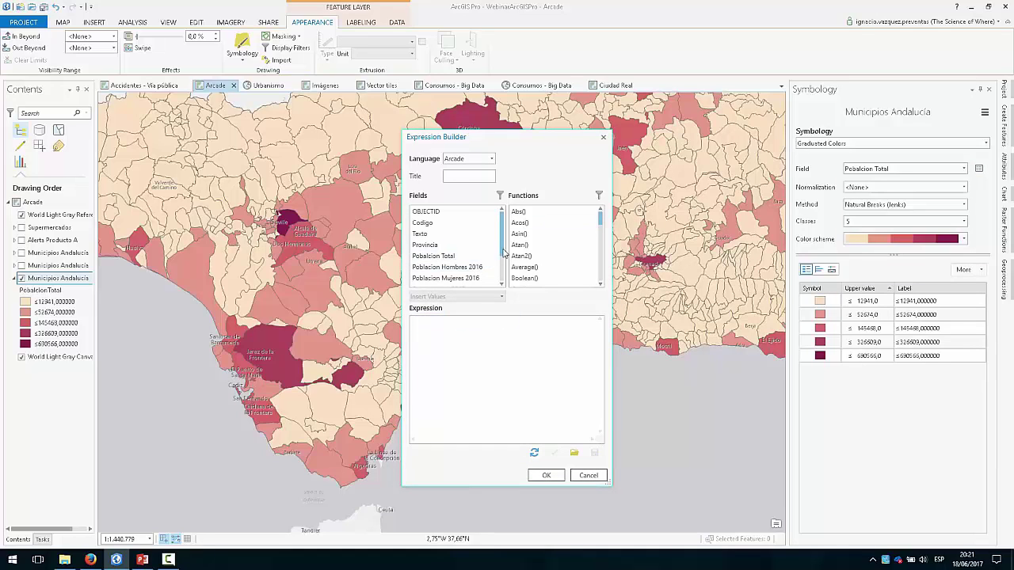
Build and apply the expression $feature.Inmigraciones_2015 + $feature.Nacimientos_2015 - $feature.Emigraciones_2015 - $feature.Defunciones_2015
scroll(503, 252, "down", 2)
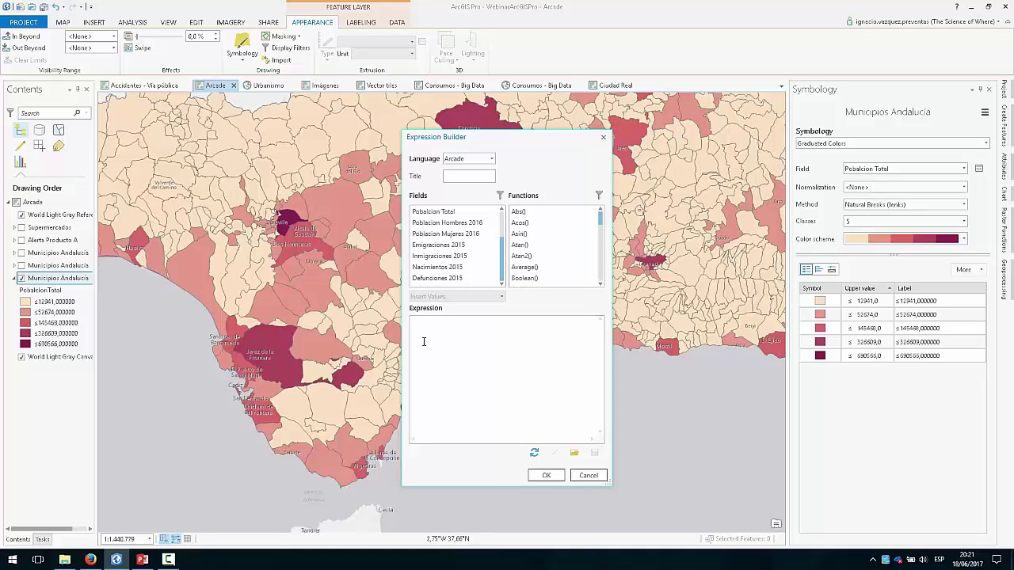
double_click(439, 255)
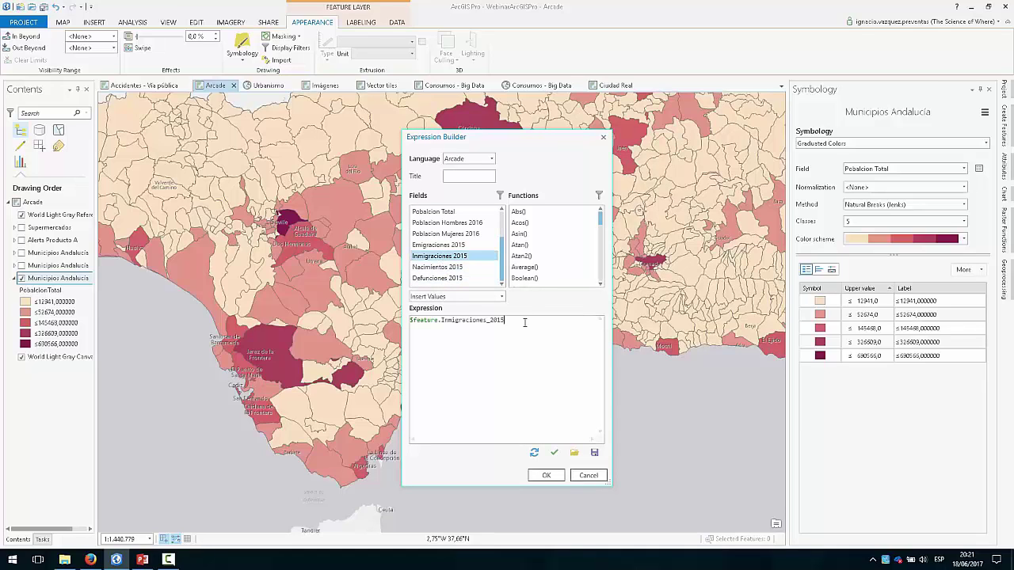
double_click(437, 267)
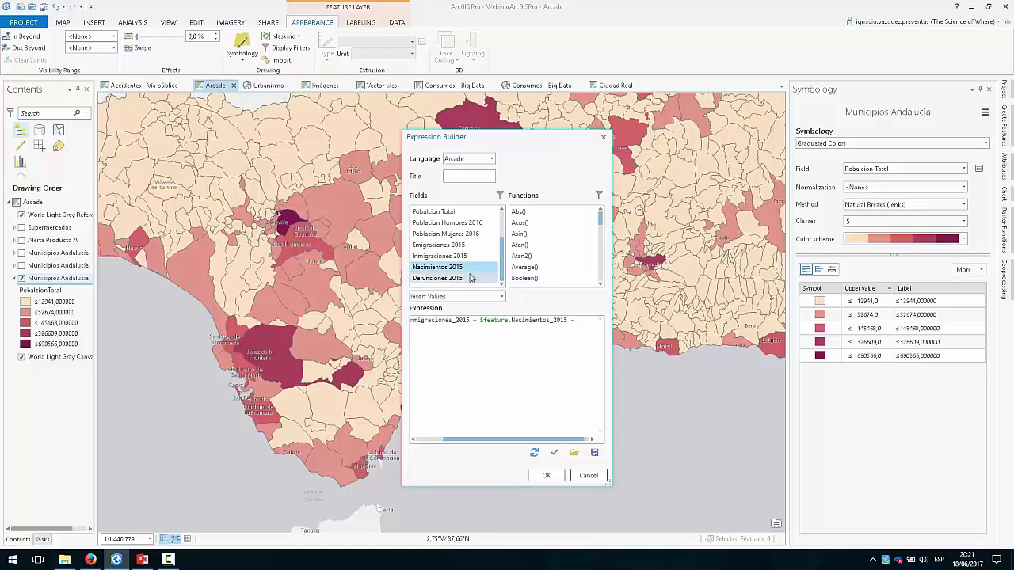
double_click(438, 247)
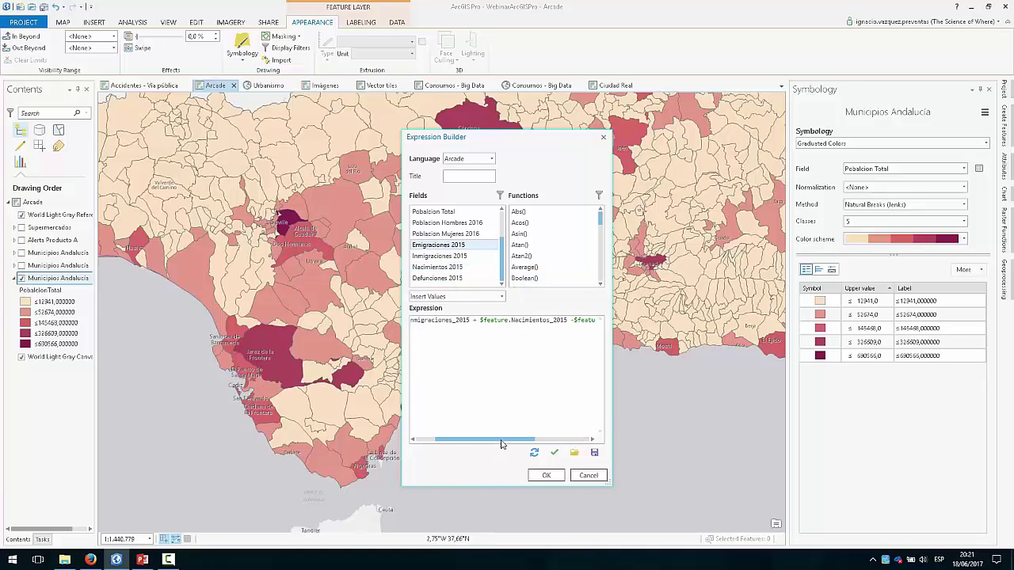
left_click_drag(502, 444, 557, 445)
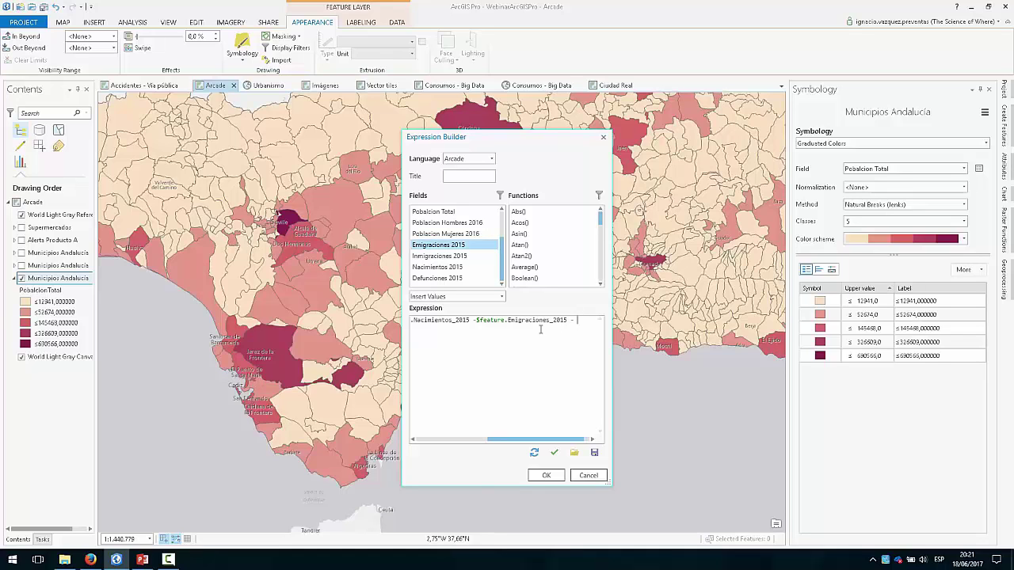
left_click(545, 476)
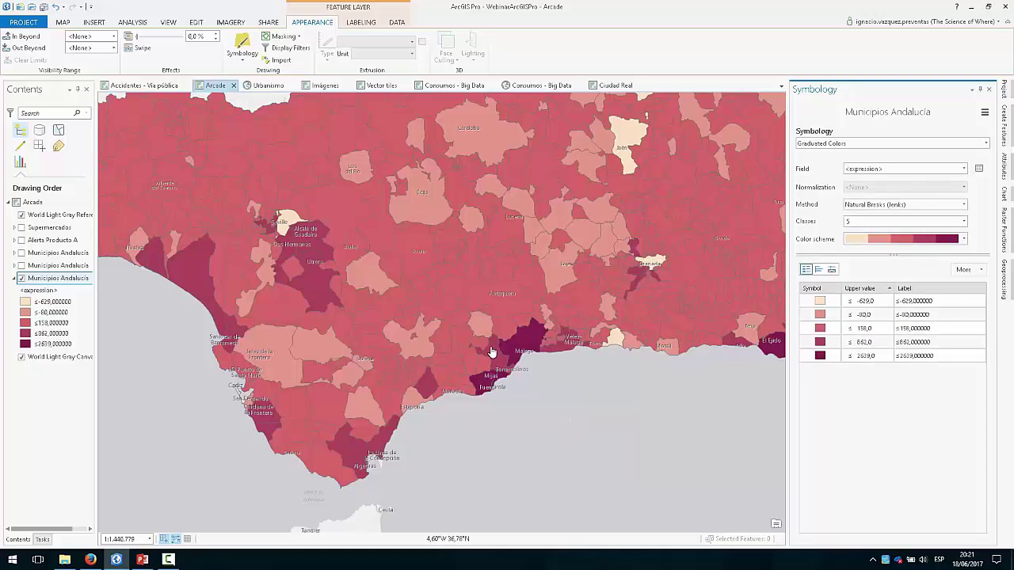
Classify the municipalities into 9 classes and apply the purple-blue-yellow-red color scheme
scroll(490, 351, "down", 2)
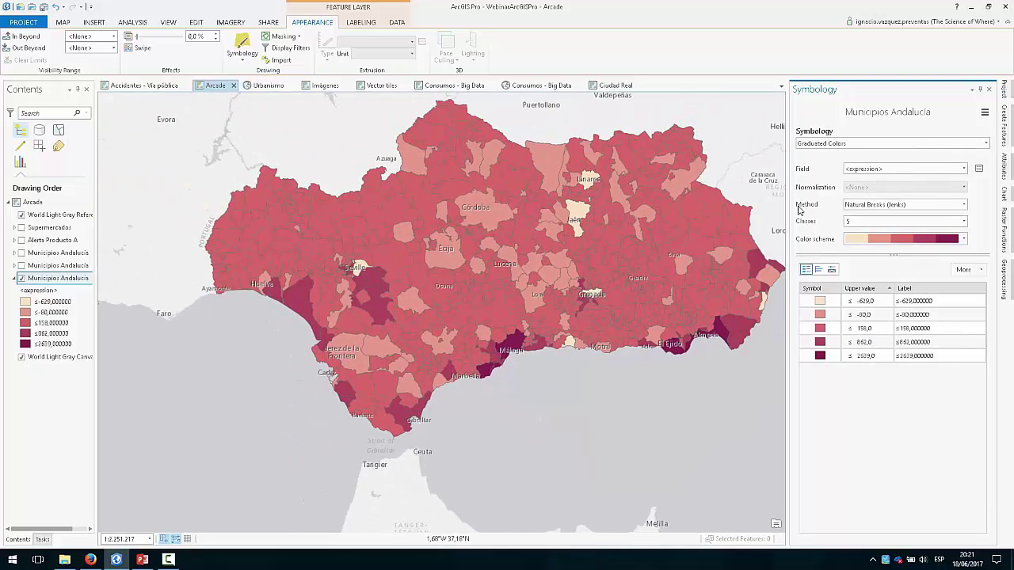
left_click(964, 221)
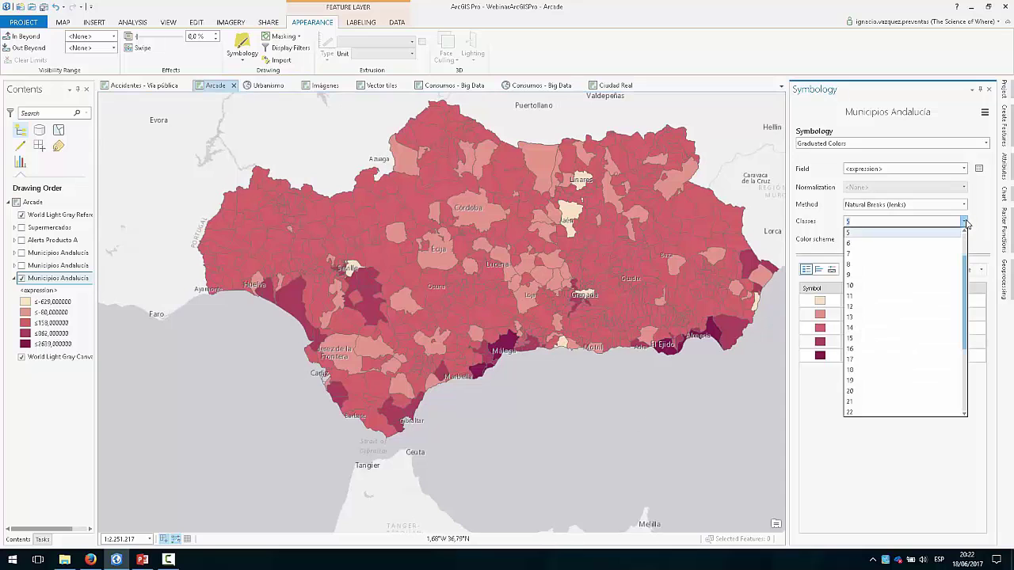
left_click(855, 275)
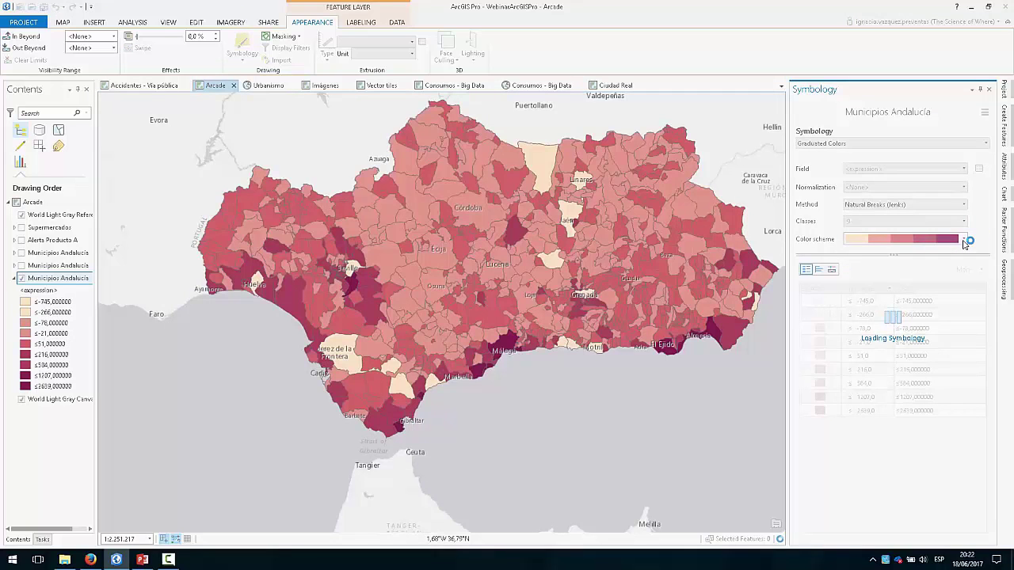
left_click(953, 242)
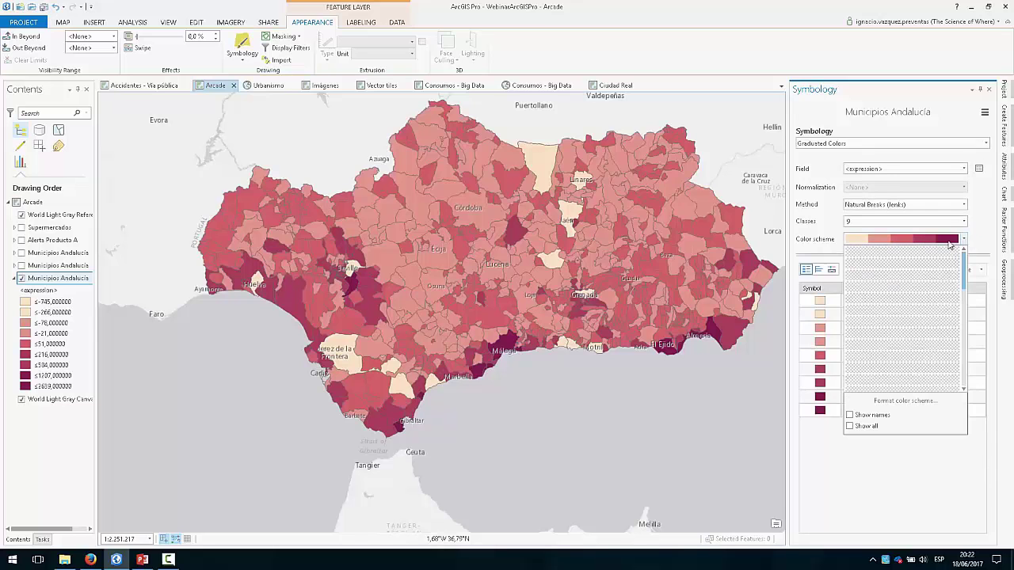
left_click(919, 264)
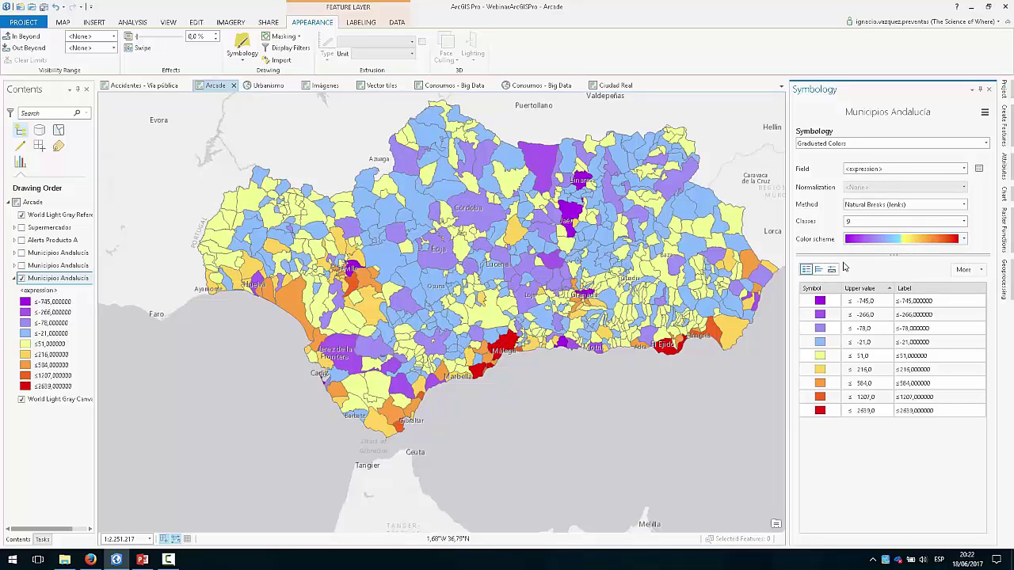
Examine the histogram of the classes with its statistics shown, and narrow the Symbology pane
left_click(819, 270)
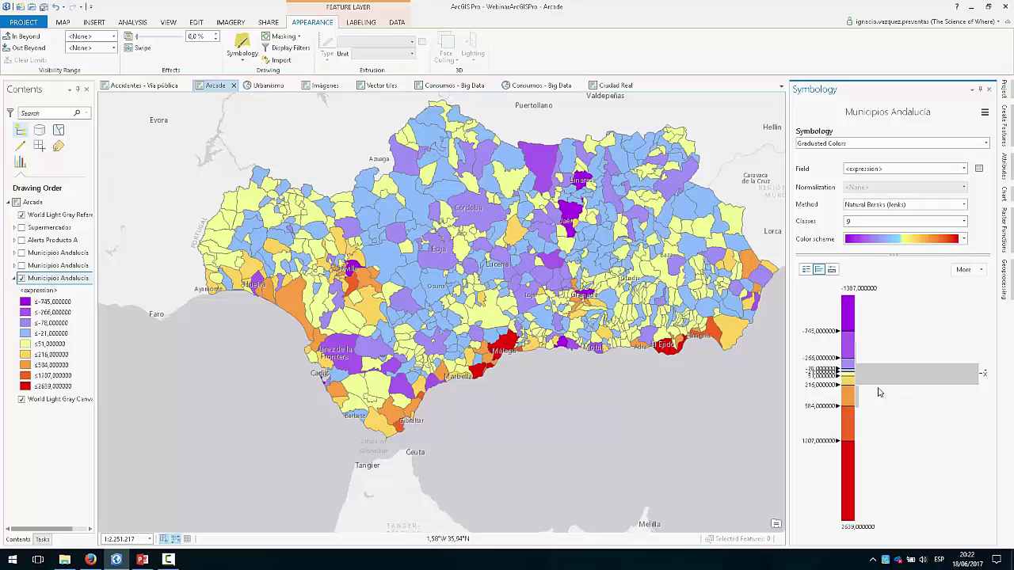
left_click(963, 269)
left_click(950, 321)
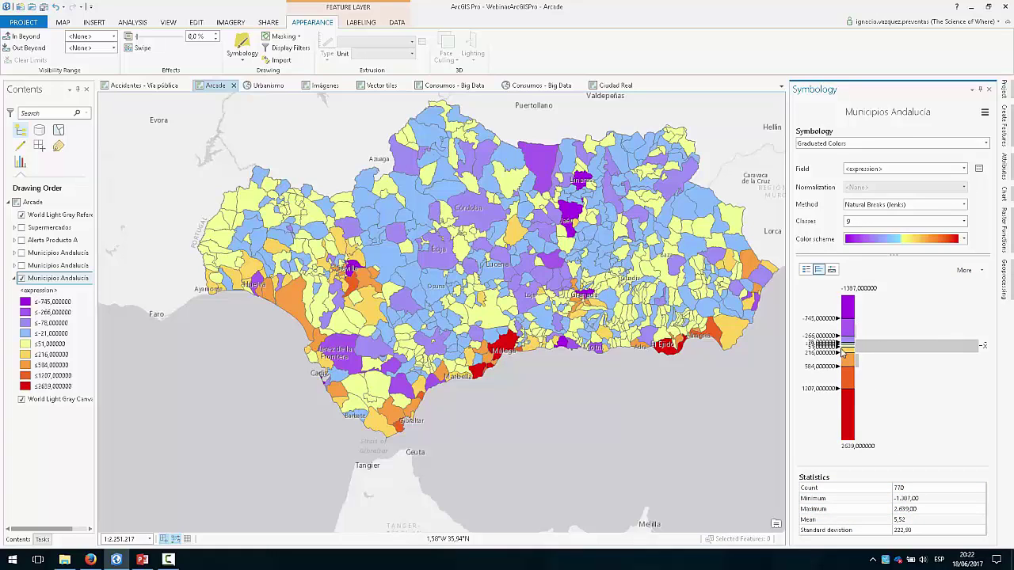
mouse_move(986, 346)
left_click_drag(788, 428, 819, 428)
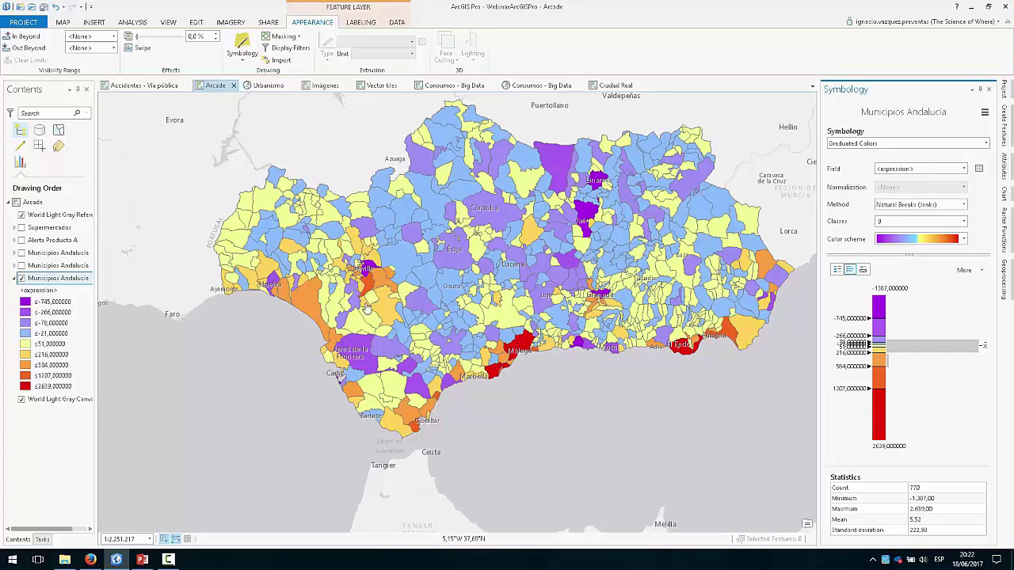
Vary the transparency of the municipalities by the Pobalcion Total field
left_click(986, 114)
left_click(920, 161)
left_click(833, 150)
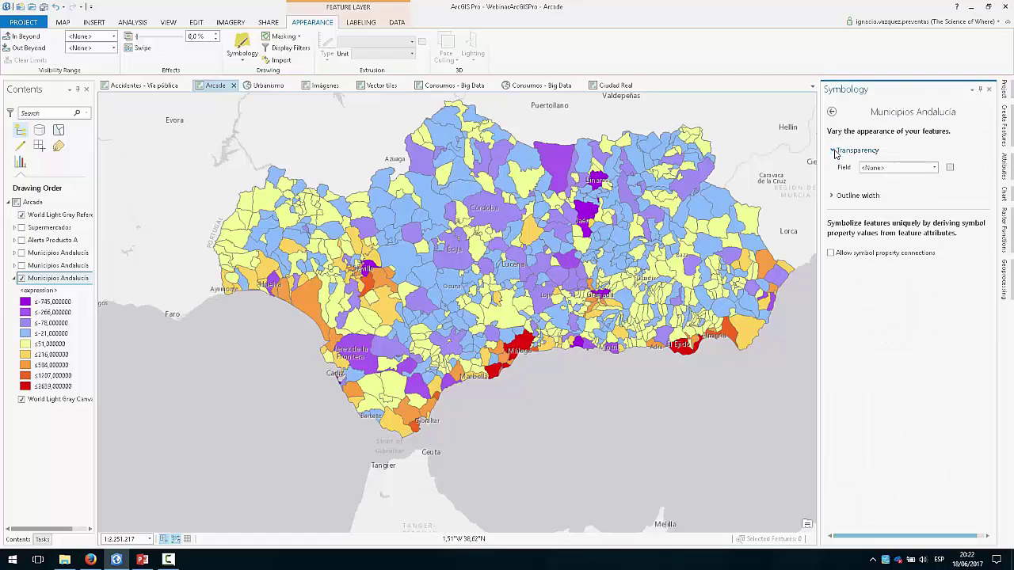
left_click(895, 168)
left_click(890, 190)
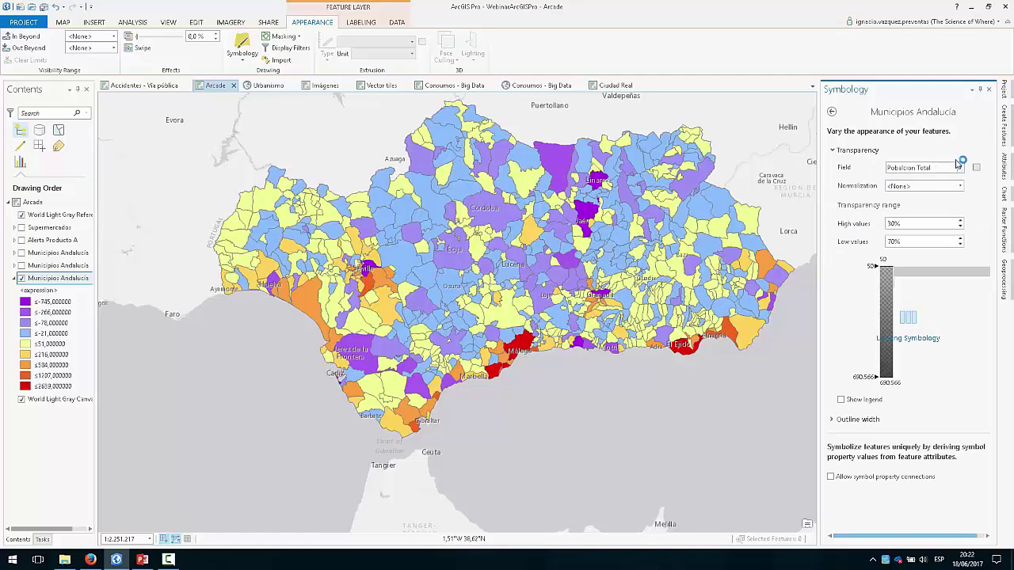
Set the transparency range to 0% for high values and 90% for low values
double_click(903, 227)
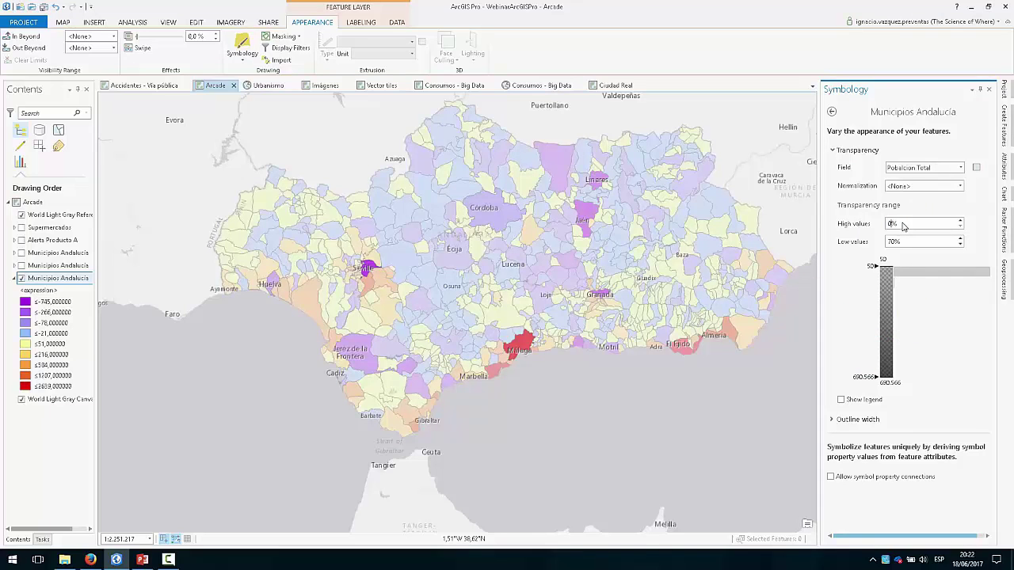
type("0")
double_click(897, 242)
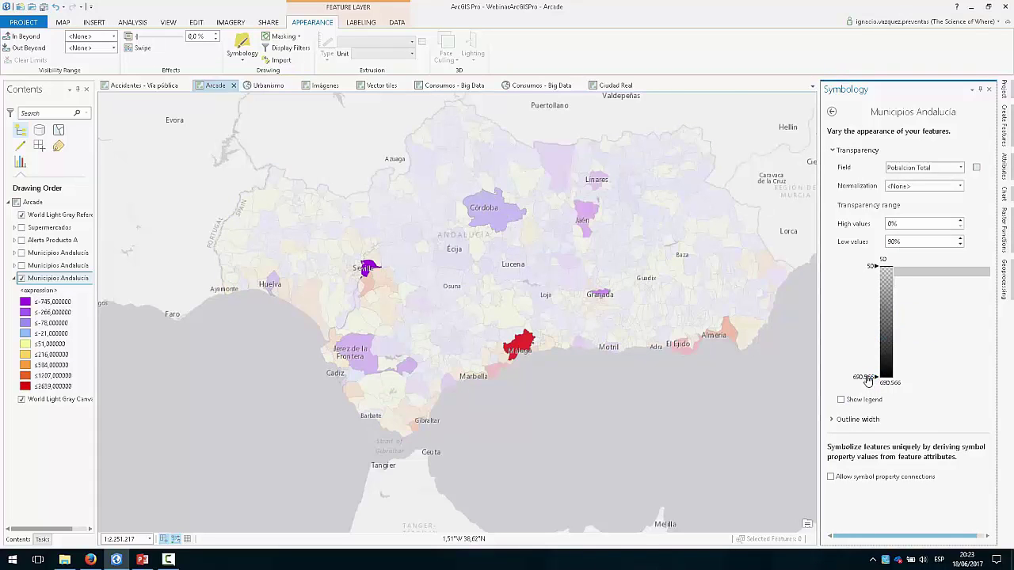
Lower the upper population limit of the transparency ramp to about 59.237 and return to the primary symbology settings
left_click_drag(870, 378, 875, 279)
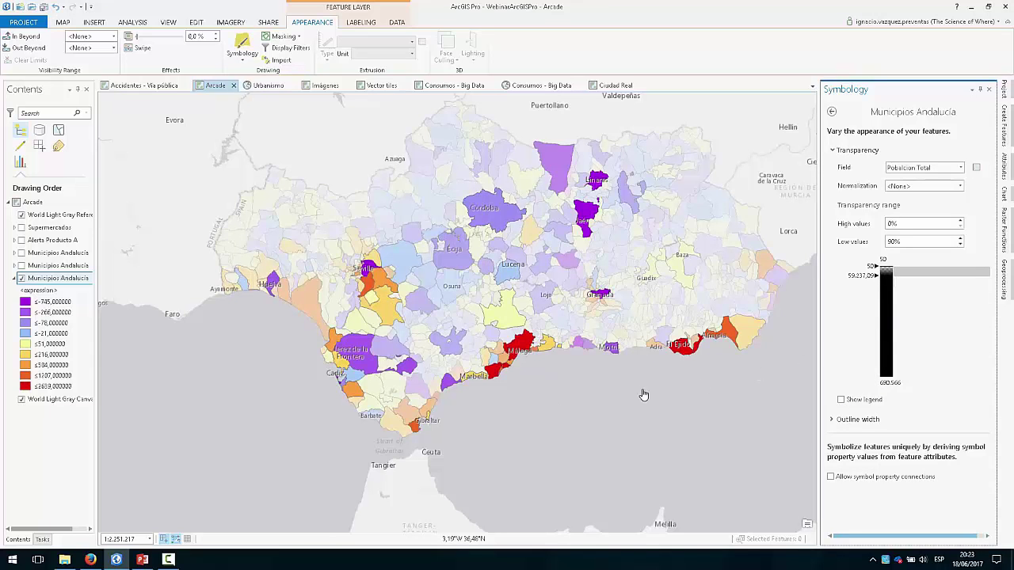
left_click_drag(640, 394, 599, 423)
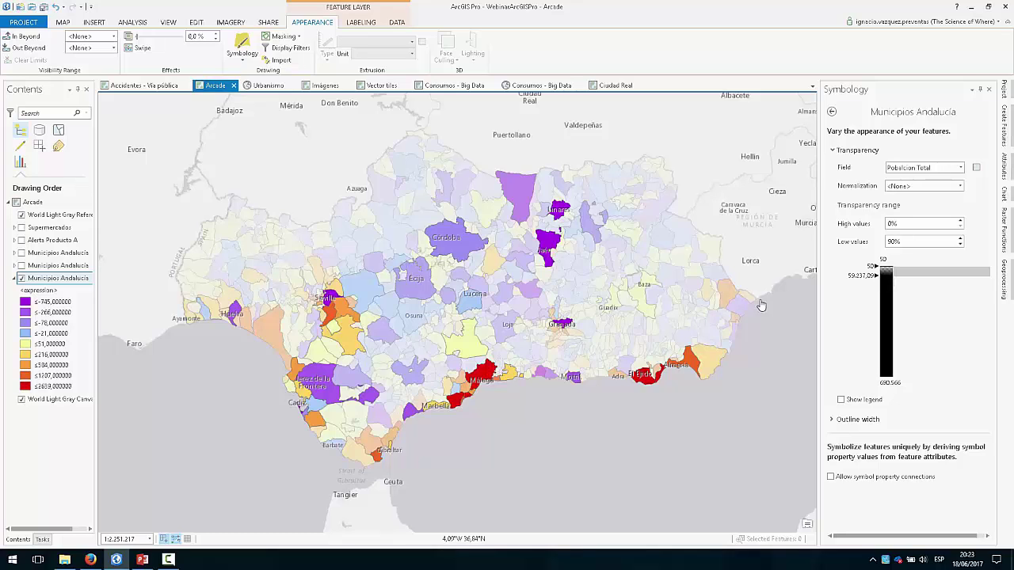
left_click(833, 113)
left_click(835, 113)
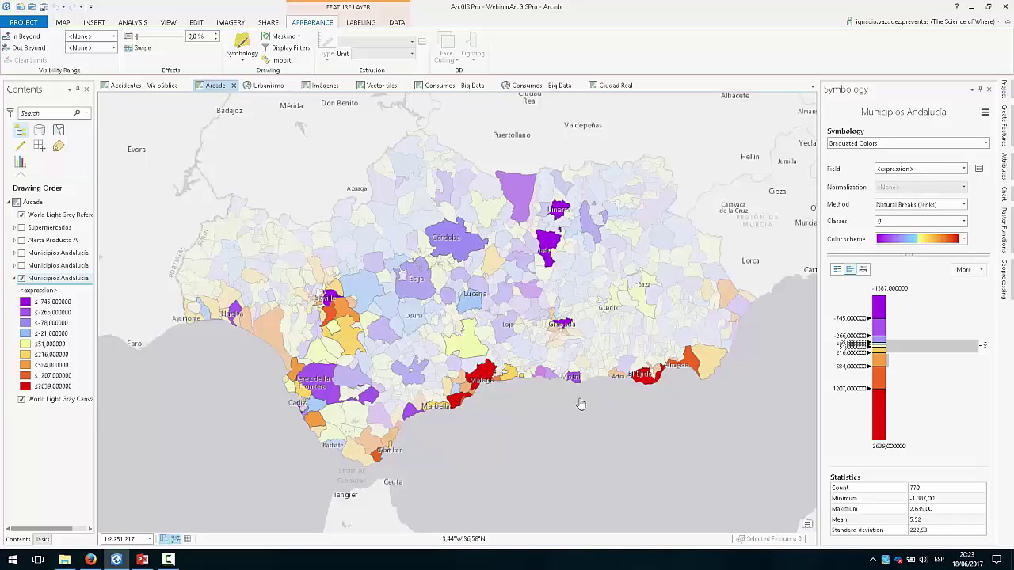
left_click_drag(582, 405, 578, 413)
Switch to Firefox and look over the Municipios Andalucía Pro web map
left_click(91, 559)
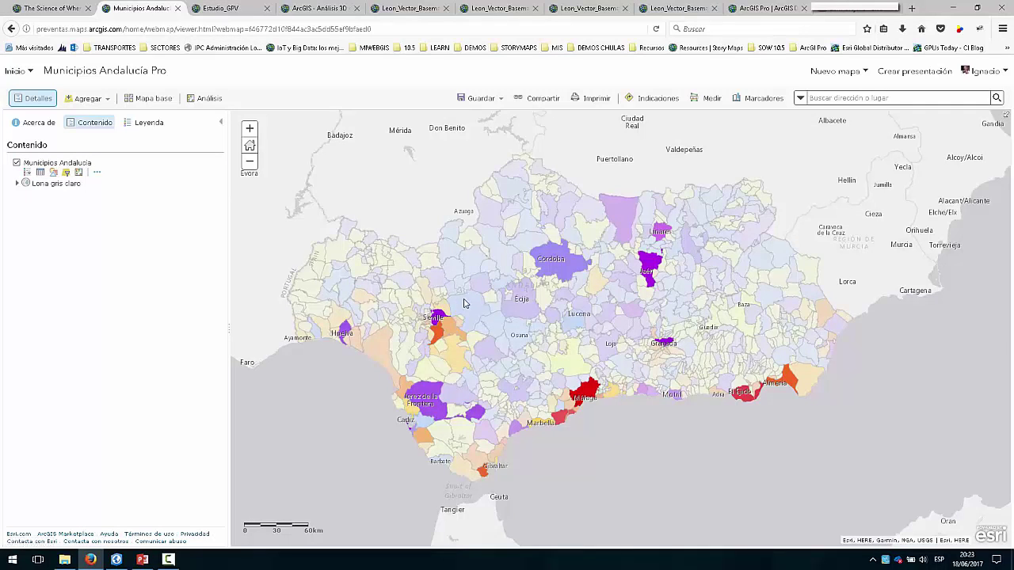
scroll(507, 293, "up", 1)
scroll(555, 301, "down", 1)
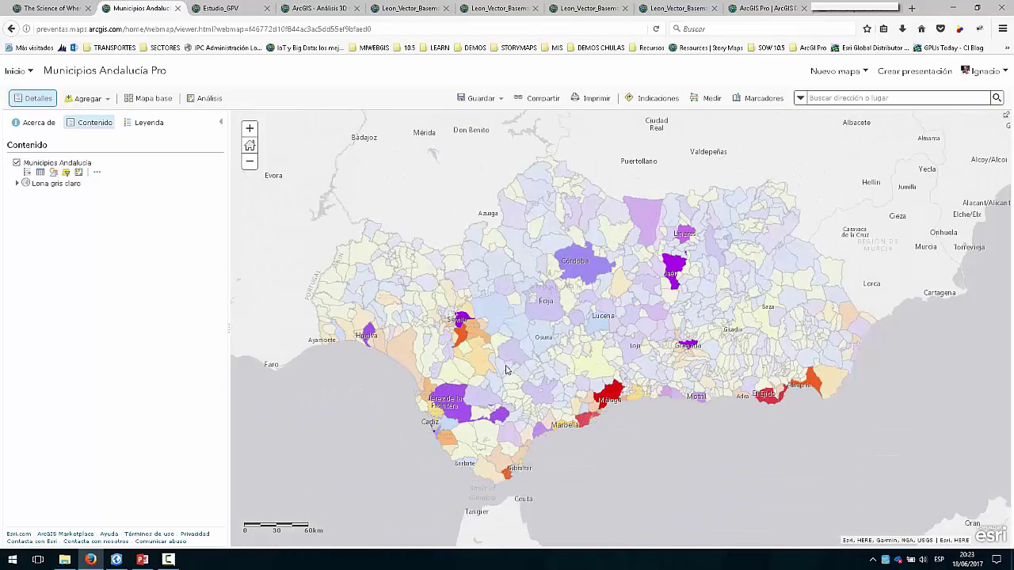
Open the style settings of the web map's Municipios Andalucía layer and read through its custom Arcade expression
left_click(53, 173)
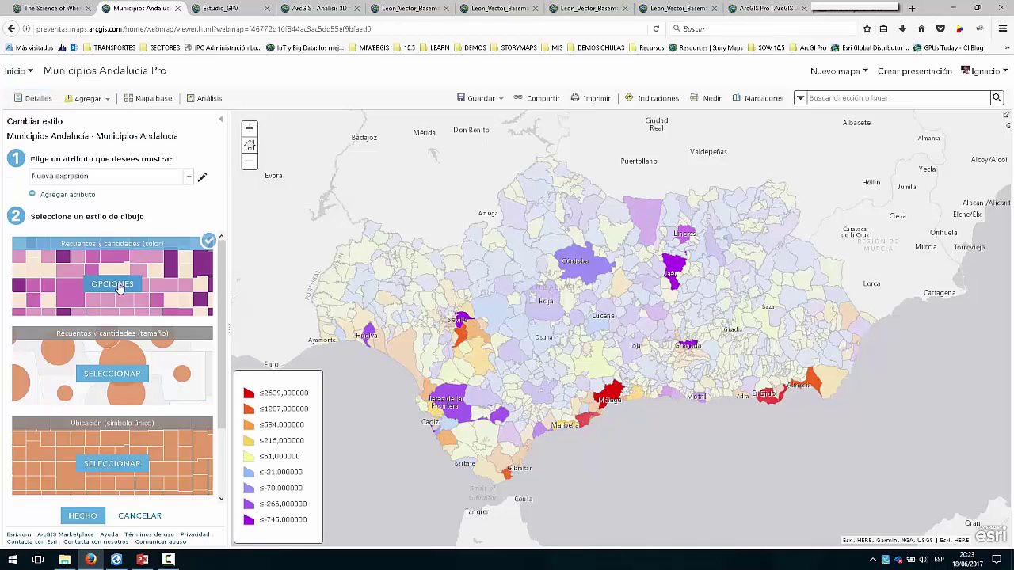
left_click(202, 178)
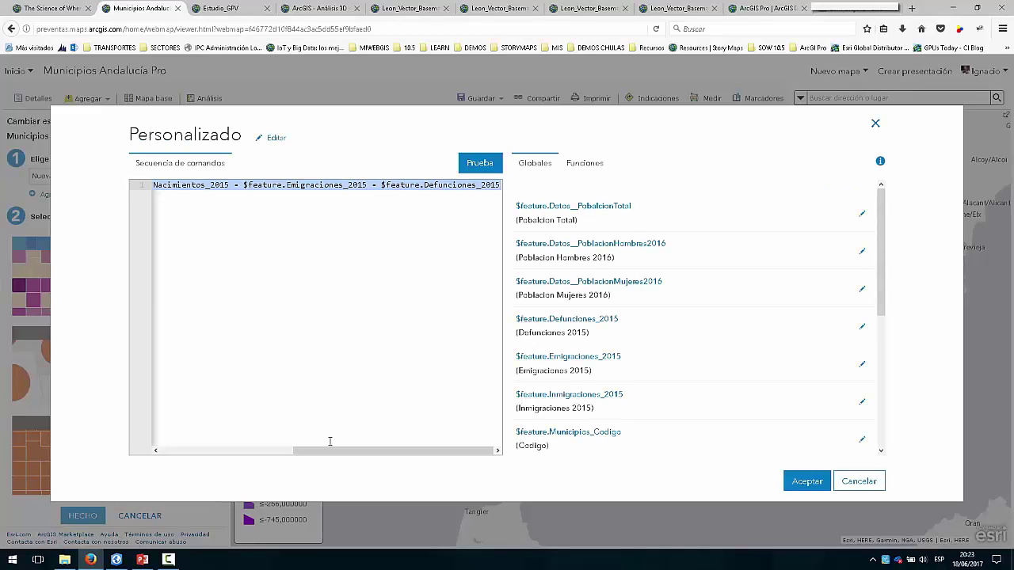
left_click_drag(301, 451, 419, 410)
scroll(296, 428, "left", 3)
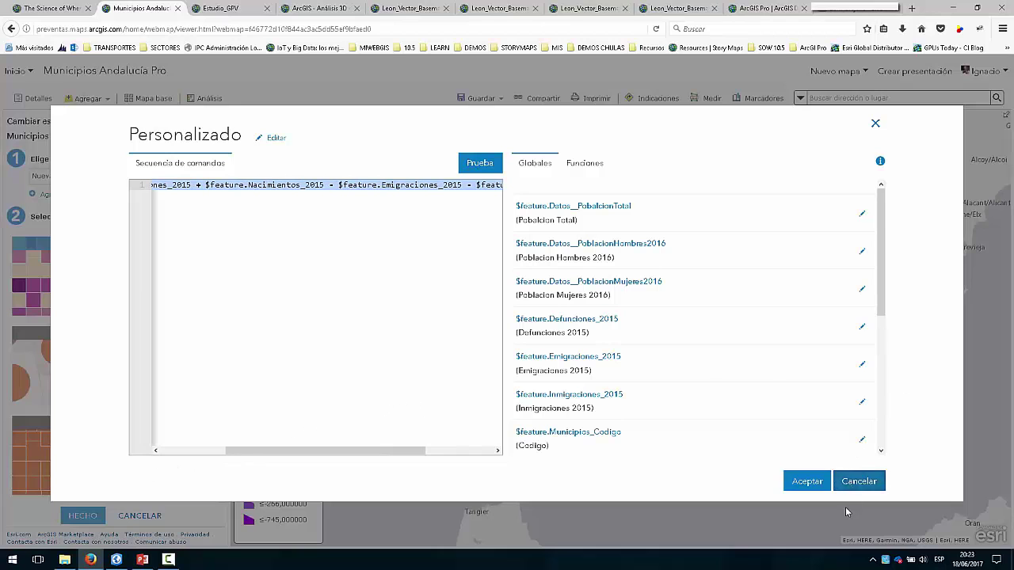
Accept the web map's custom expression and switch back to the Arcade map in ArcGIS Pro
left_click(806, 481)
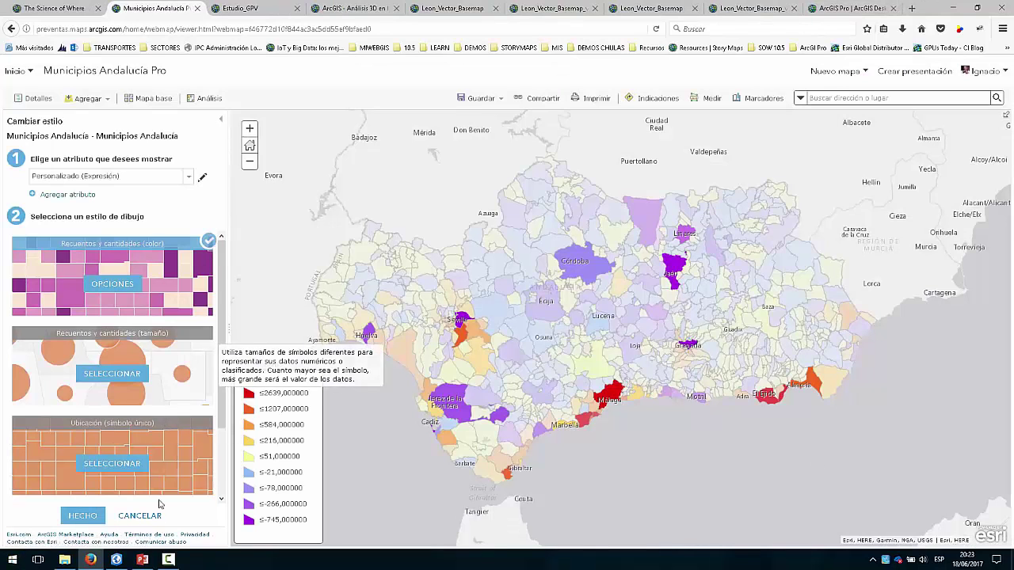
left_click(115, 559)
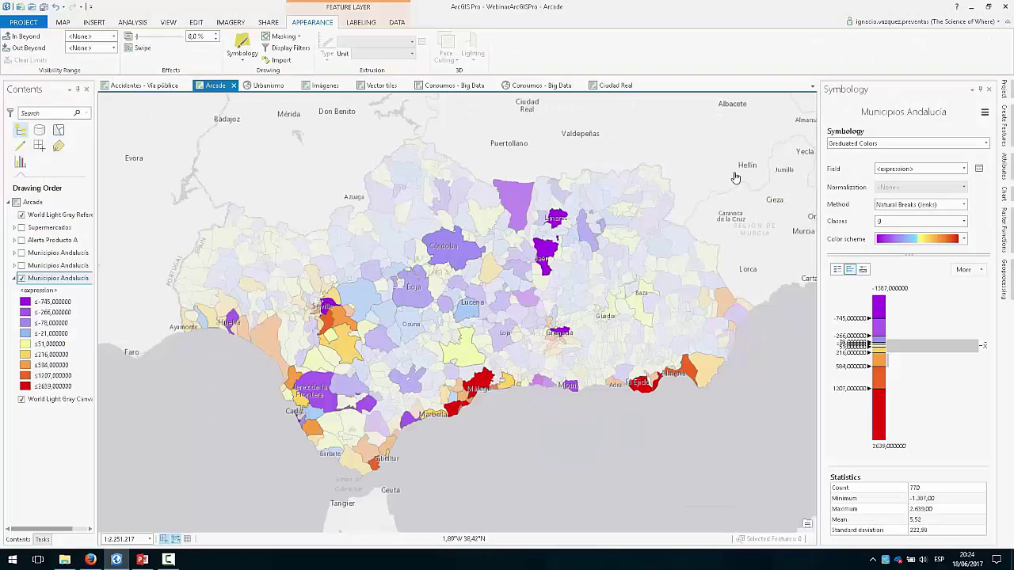
Hide the Municipios Andalucía layer, collapse its legend, and display the Supermercados layer with its Ventas A legend expanded
left_click_drag(446, 202, 362, 363)
left_click_drag(523, 219, 488, 283)
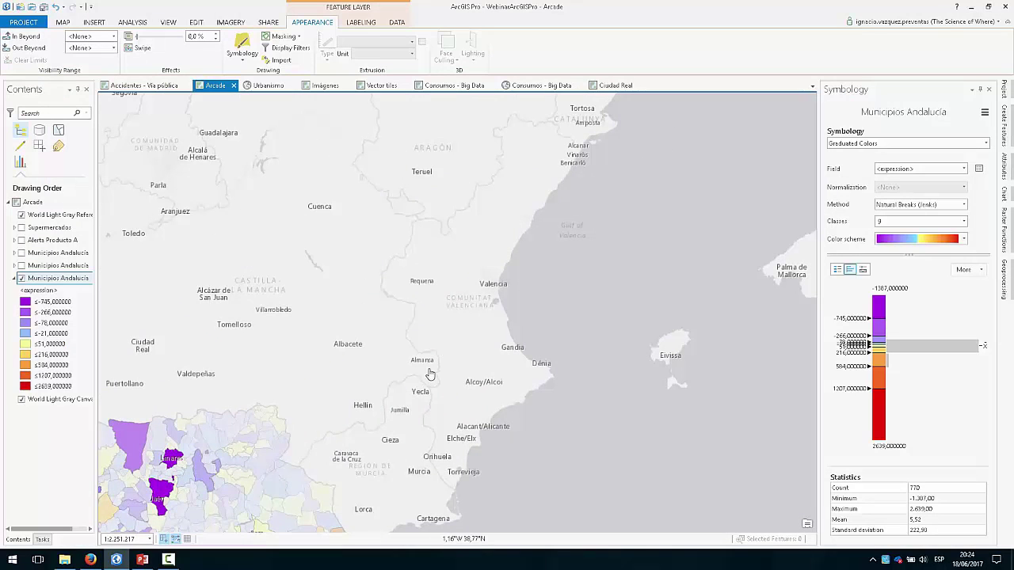
left_click(22, 278)
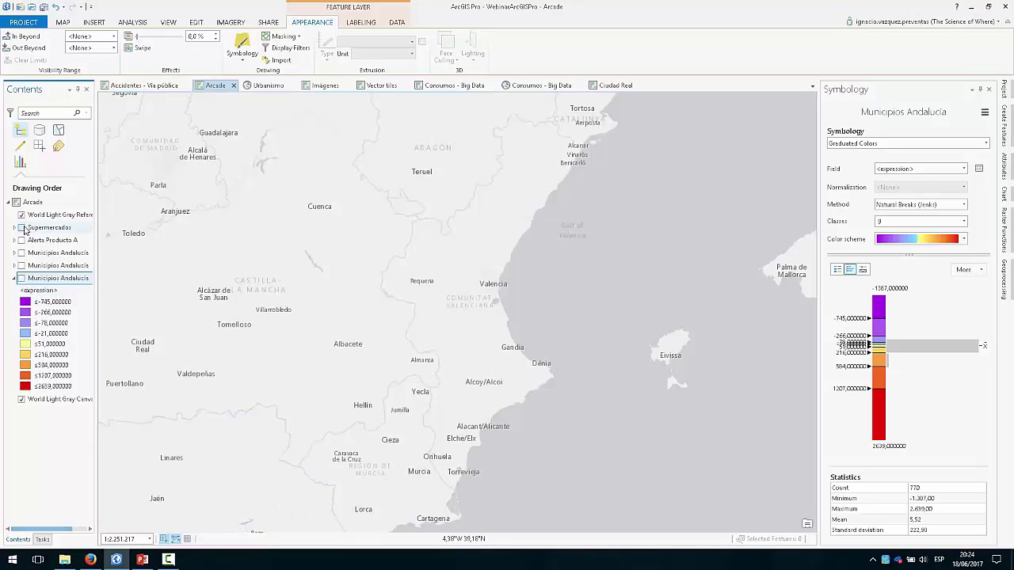
left_click(22, 228)
left_click(14, 279)
scroll(519, 296, "up", 2)
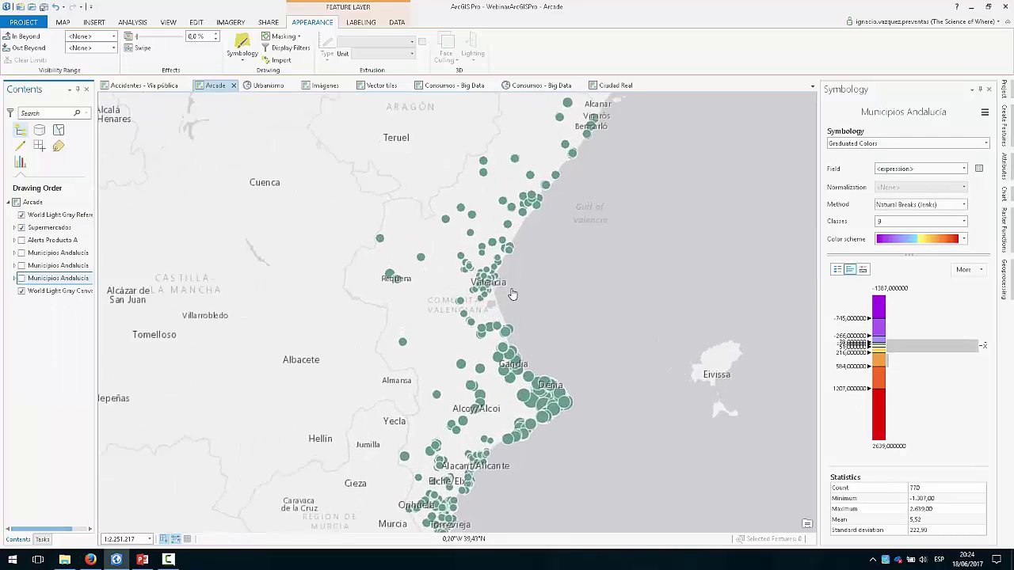
left_click_drag(540, 303, 523, 268)
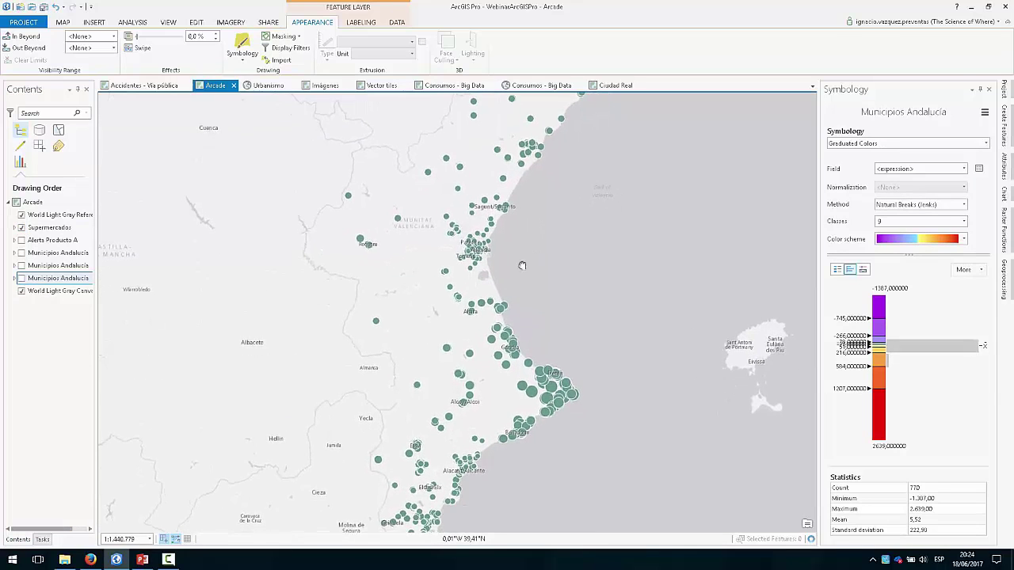
left_click(14, 227)
Inspect the pop-up of a Mercadona supermarket northwest of central Valencia, reading its agreed and real prices
scroll(464, 283, "up", 10)
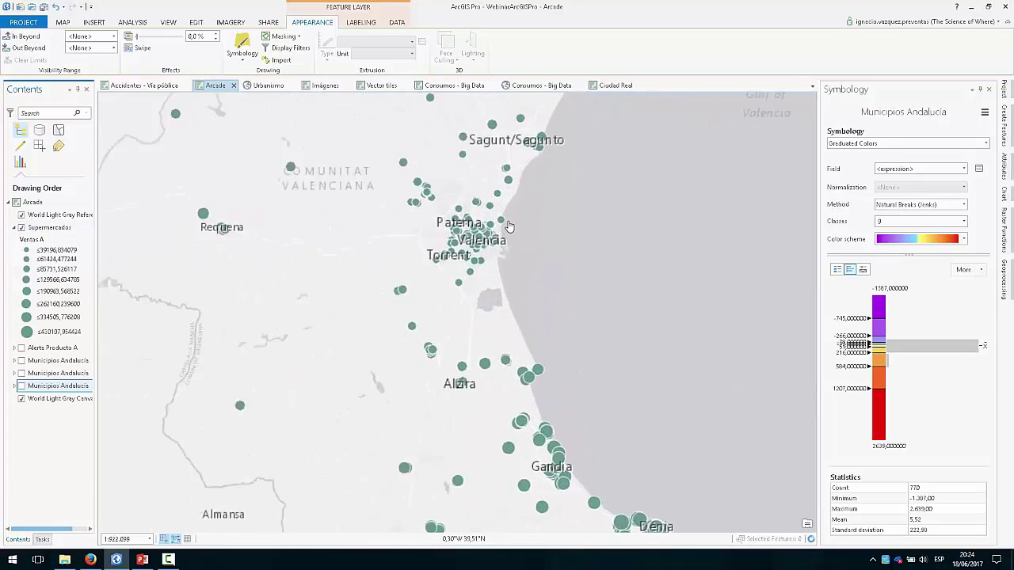
left_click_drag(460, 307, 516, 367)
scroll(515, 290, "up", 4)
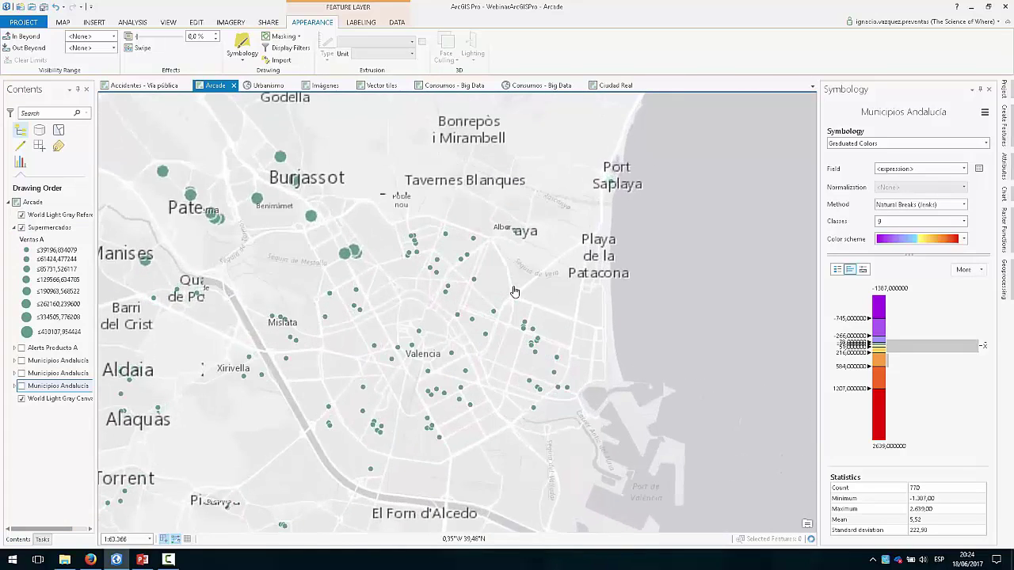
scroll(510, 295, "down", 2)
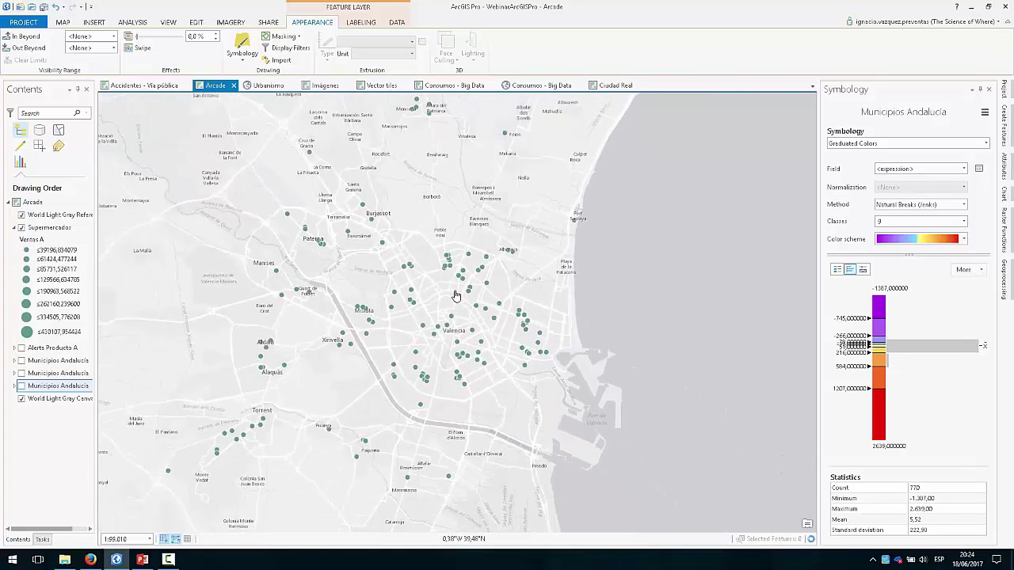
left_click(412, 289)
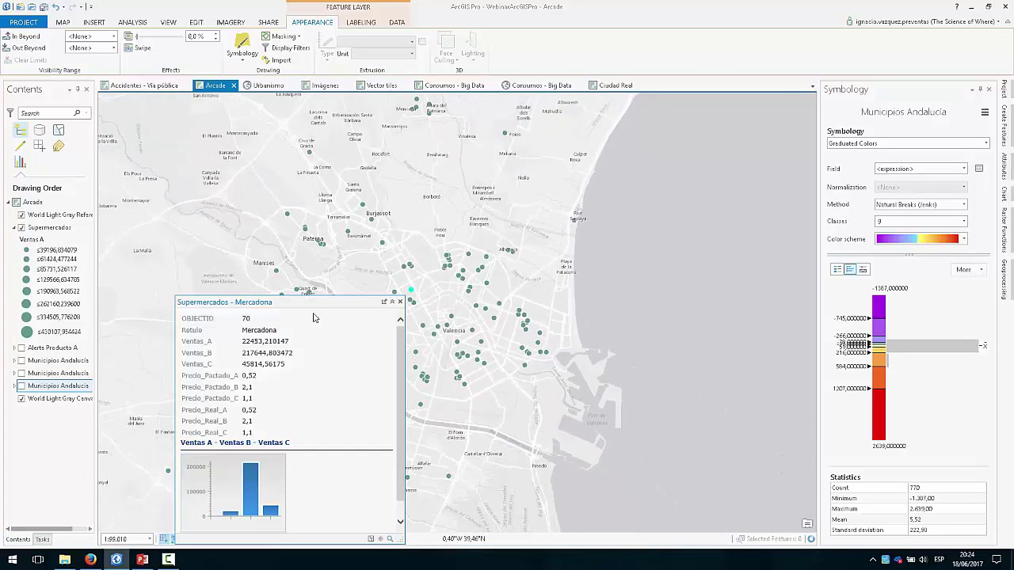
left_click_drag(309, 304, 321, 153)
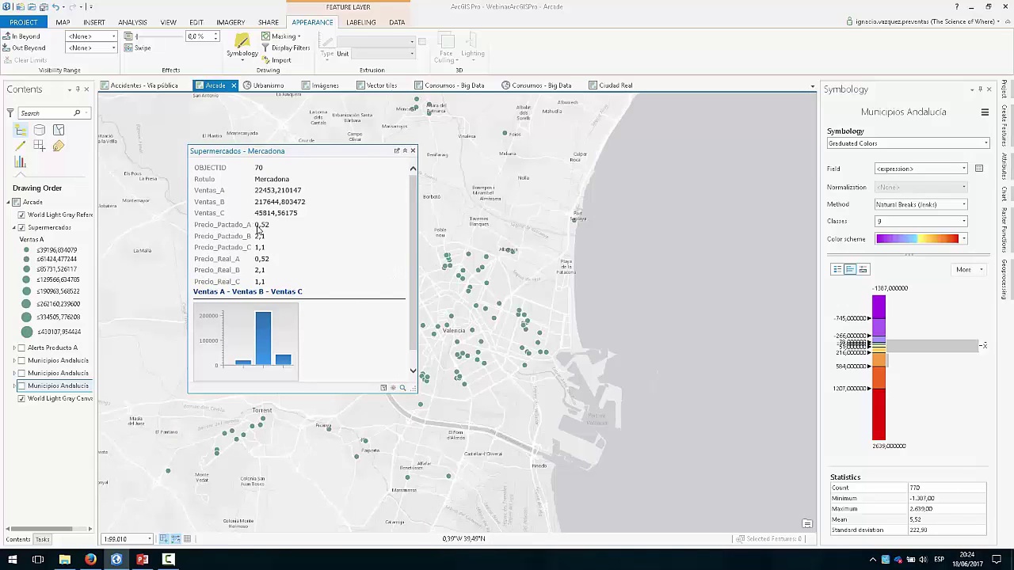
left_click_drag(254, 229, 271, 258)
left_click(412, 152)
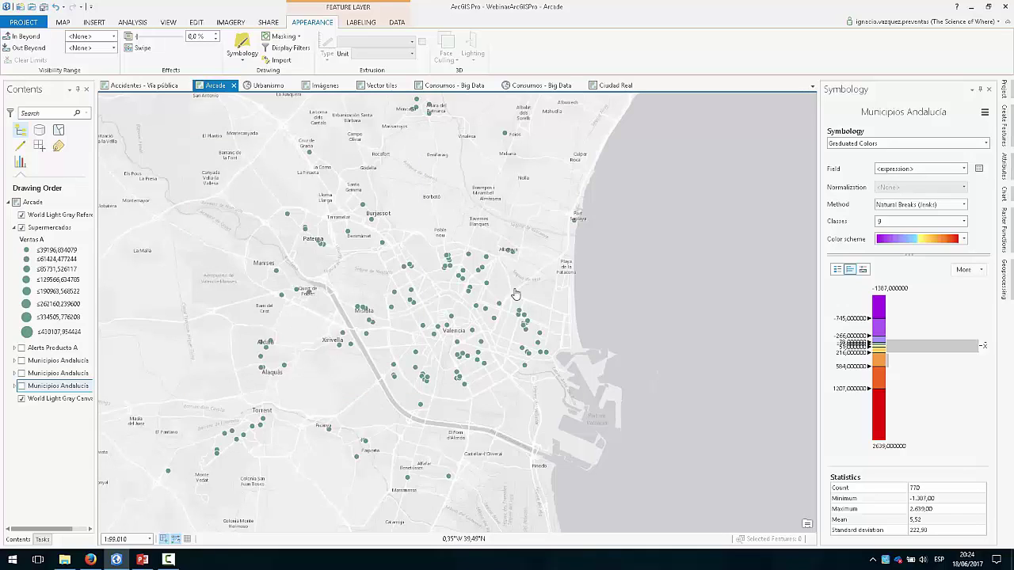
Reopen the Mercadona supermarket's pop-up, look through its attributes and sales chart, and close it
left_click_drag(548, 337, 582, 320)
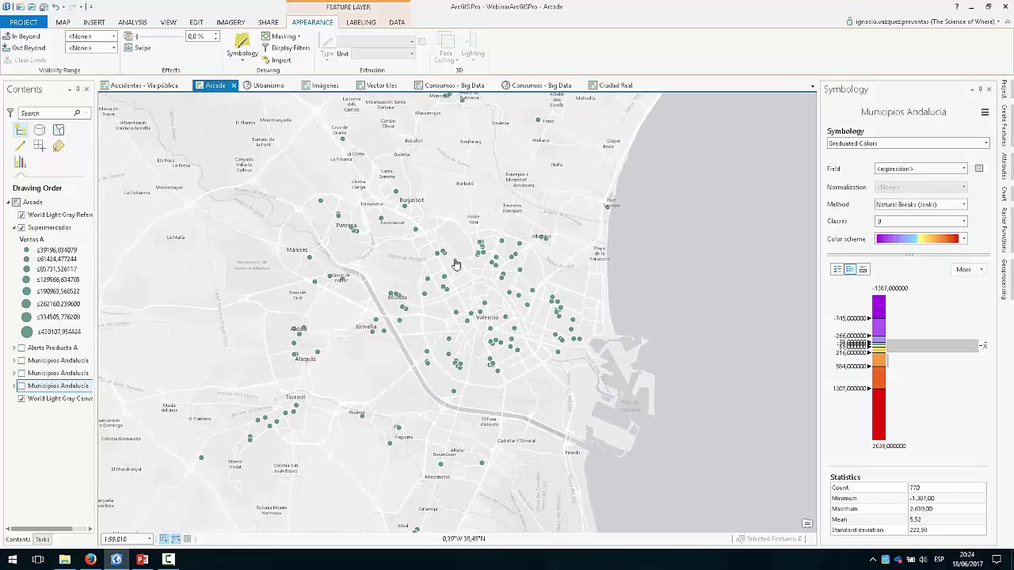
scroll(456, 266, "up", 2)
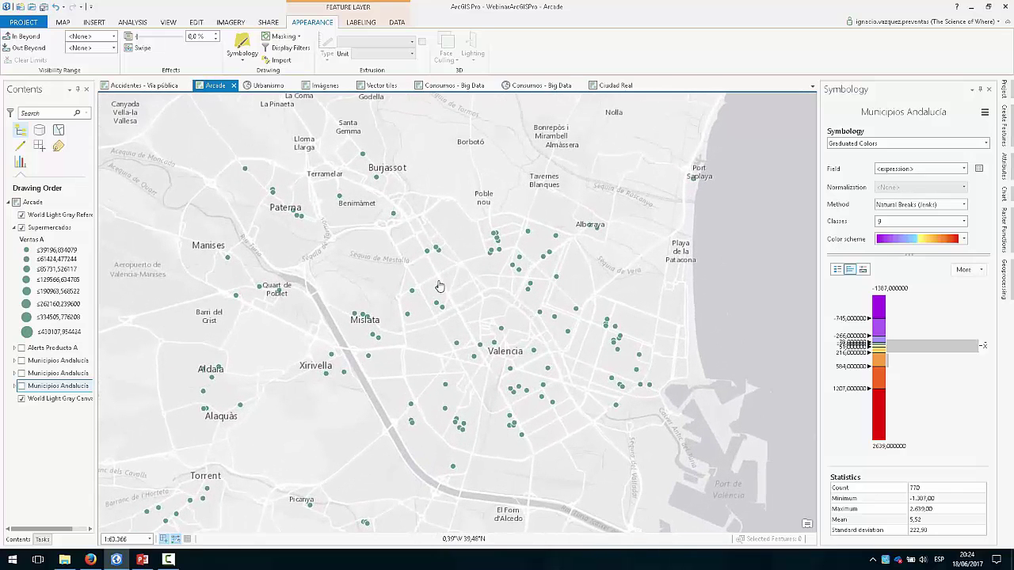
left_click(436, 290)
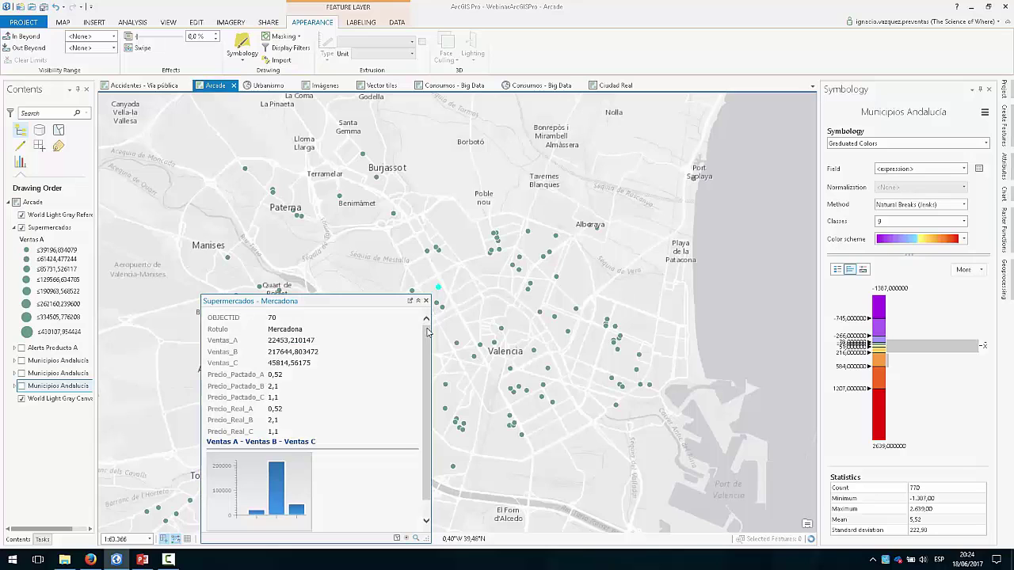
scroll(420, 399, "down", 2)
scroll(424, 333, "up", 1)
left_click(426, 302)
scroll(400, 302, "down", 2)
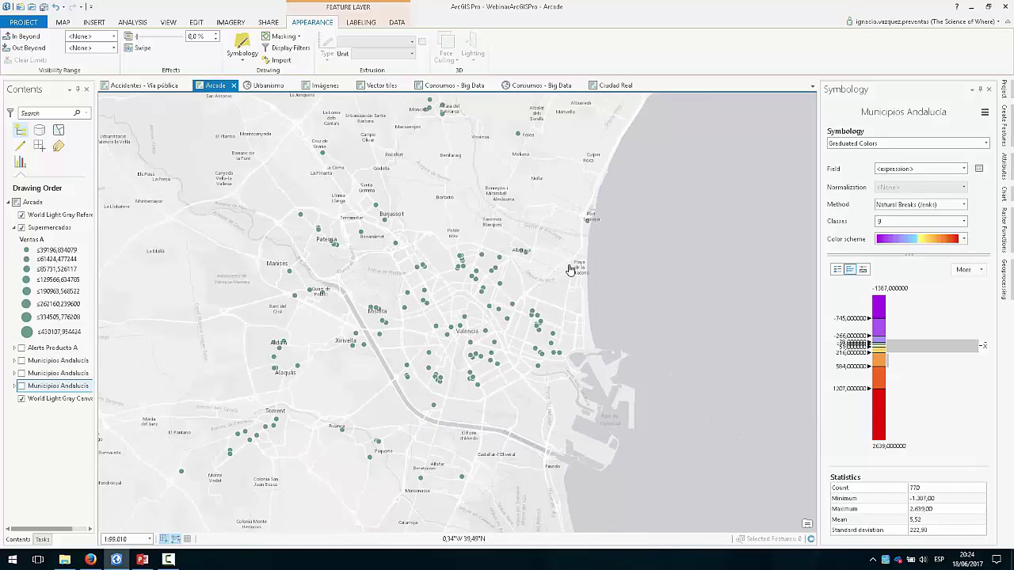
Inspect the Aldi supermarket near Burjassot and compare its Precio_Real_A and Precio_Pactado_A values
left_click(395, 241)
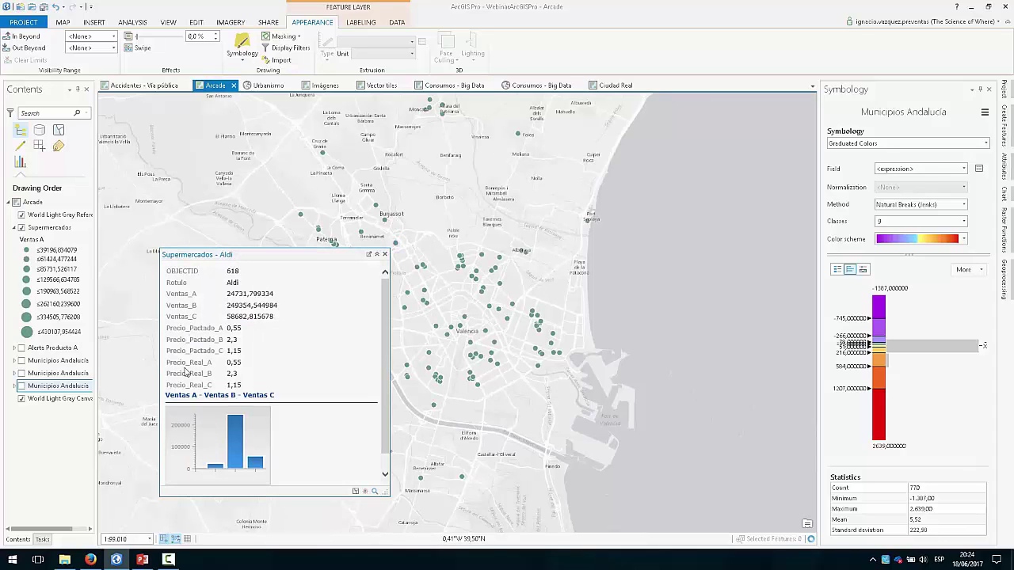
double_click(186, 362)
left_click_drag(189, 328, 229, 328)
left_click(385, 254)
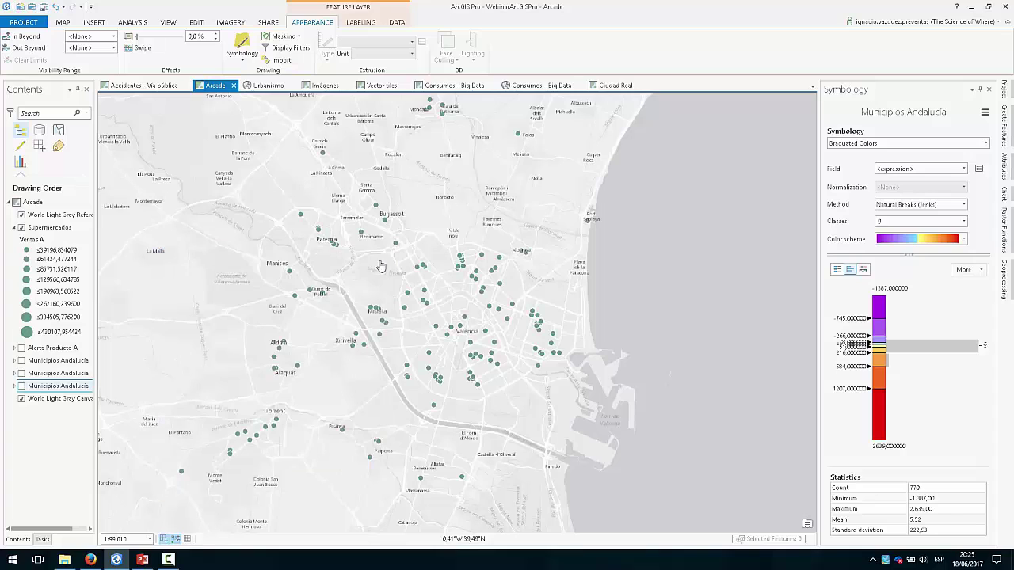
Collapse the Supermercados legend and display the Alerta Producto A layer with its legend expanded
left_click(14, 228)
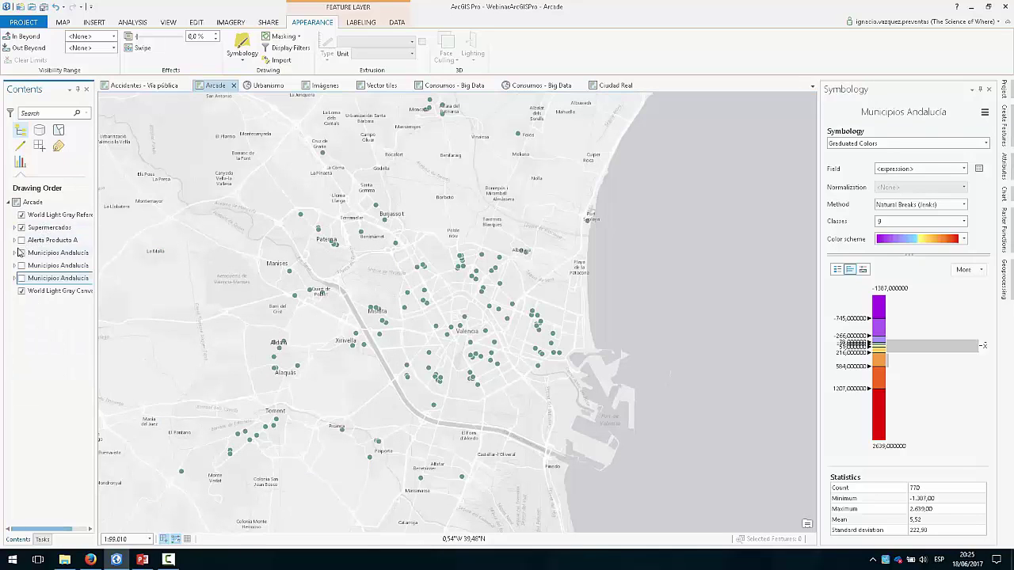
left_click(15, 240)
left_click(21, 240)
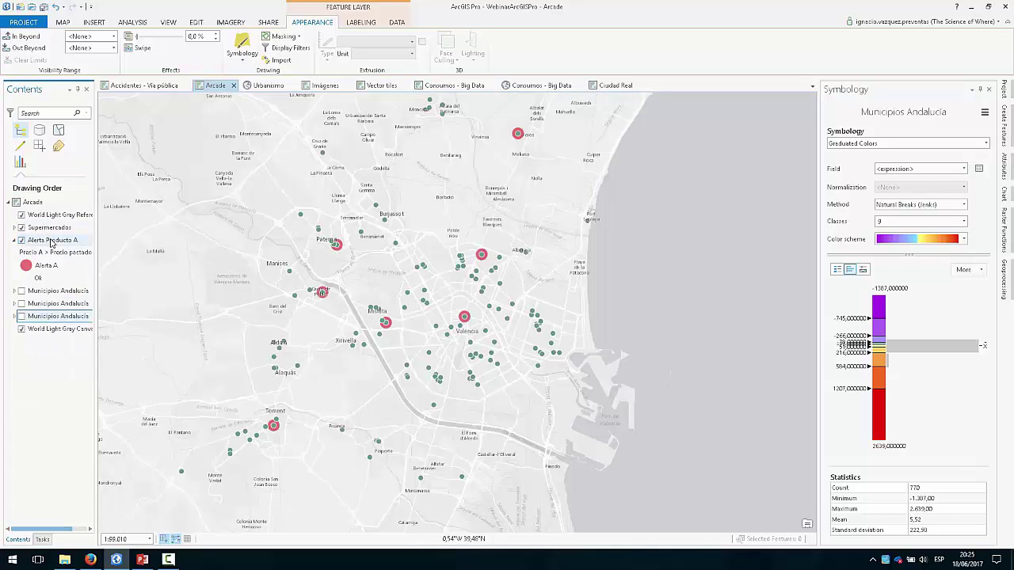
Open the Arcade expression behind the Alerta Producto A symbology, read through its price comparison and alert values, and close it
right_click(53, 242)
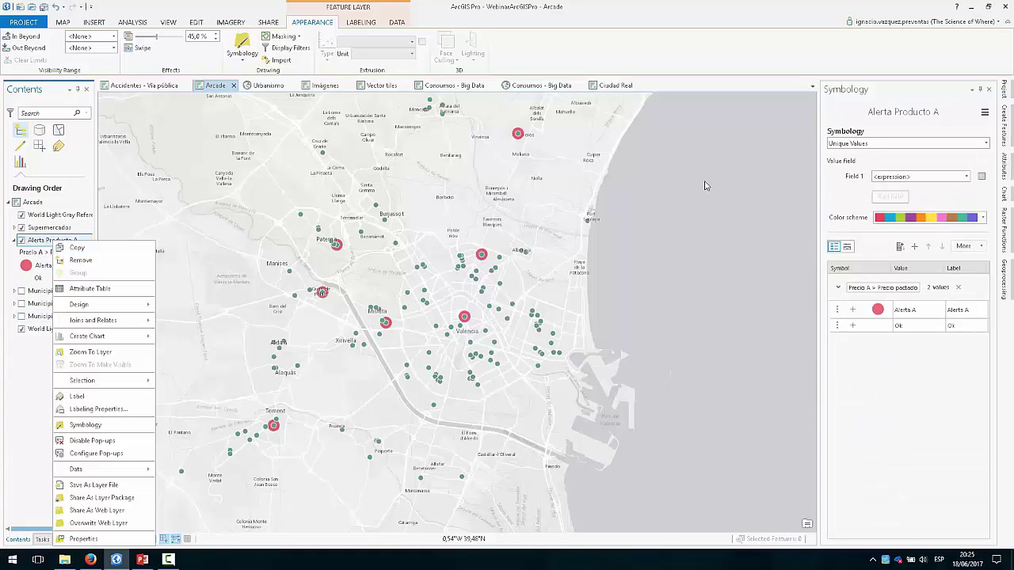
left_click(35, 459)
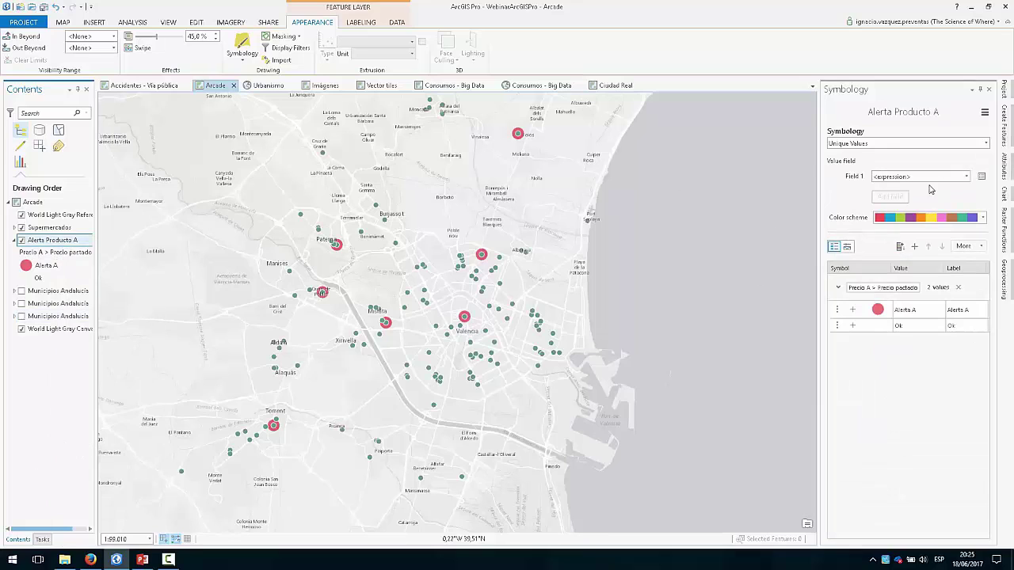
left_click(982, 176)
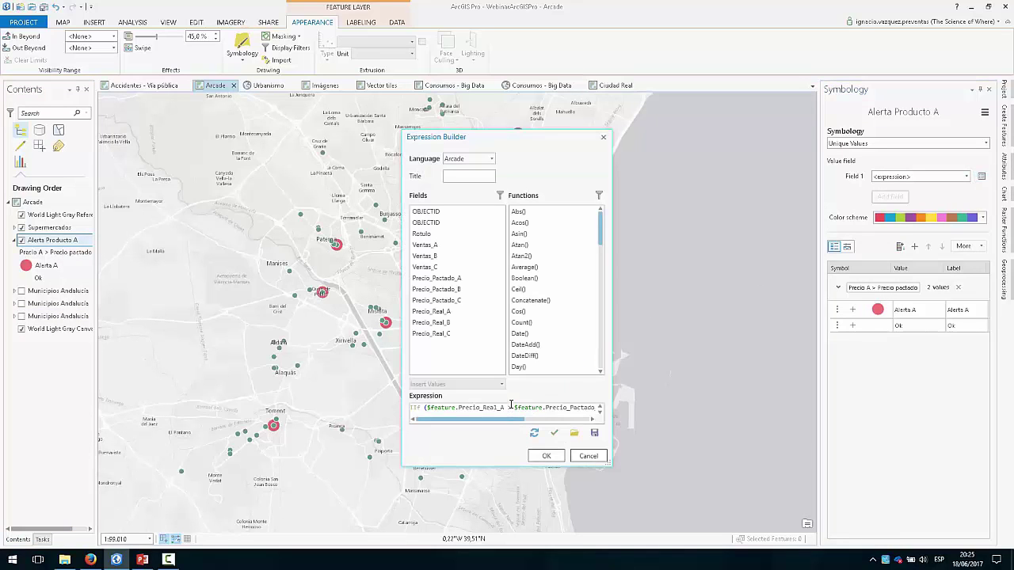
left_click_drag(505, 468, 505, 481)
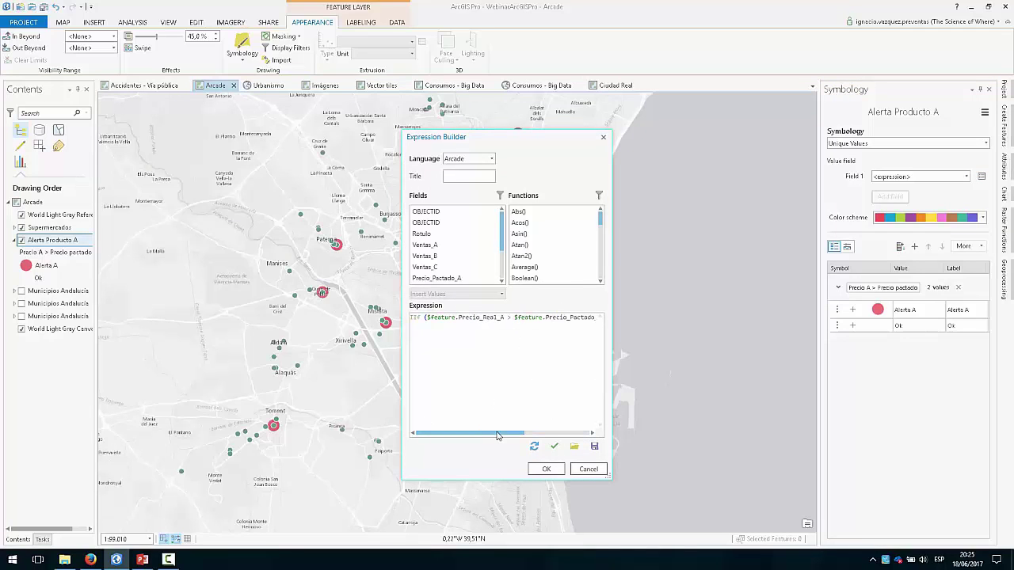
left_click_drag(497, 435, 560, 433)
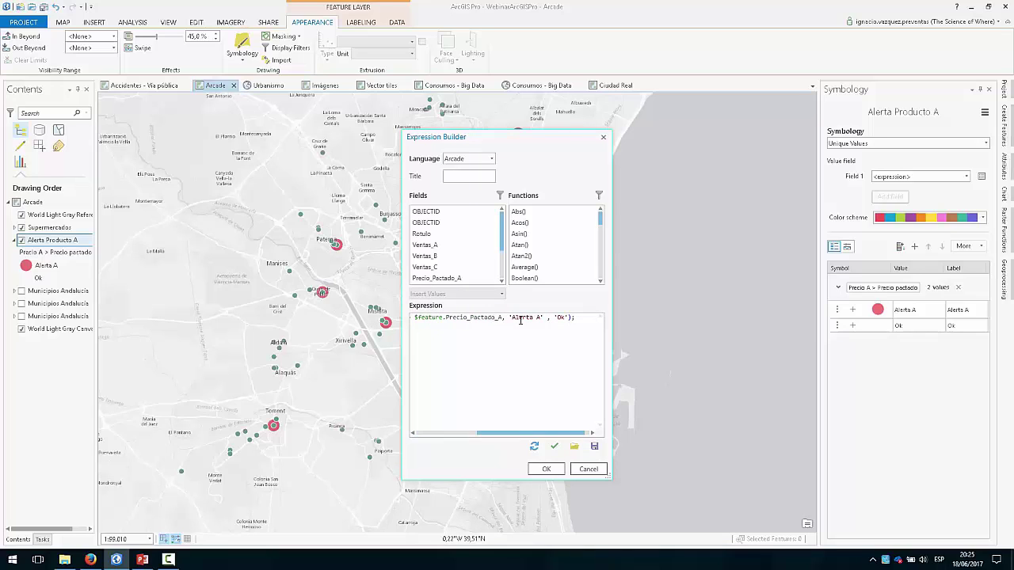
left_click_drag(515, 315, 509, 317)
left_click(555, 317)
left_click_drag(520, 433, 556, 433)
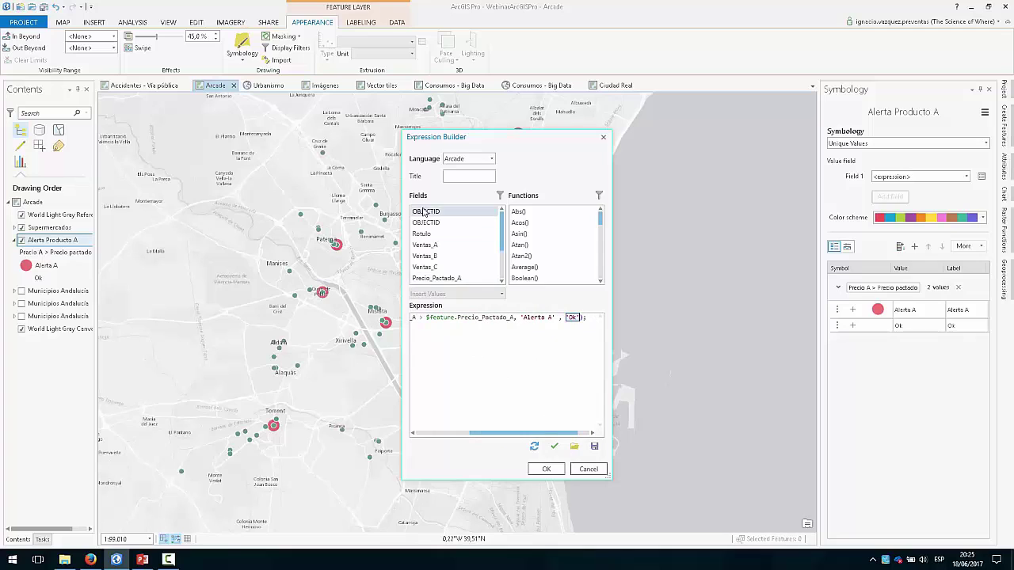
left_click(547, 470)
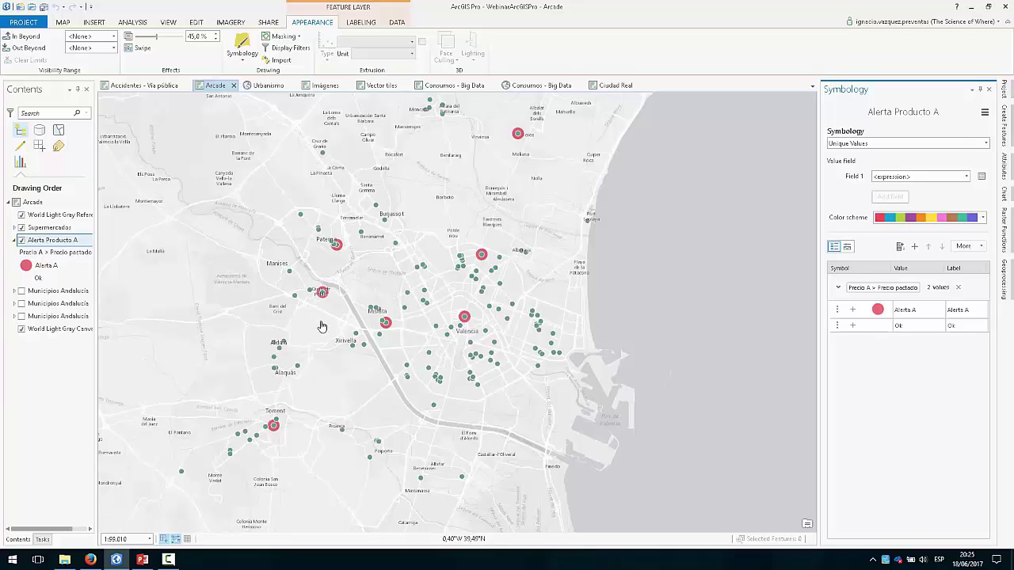
Inspect the alerted supermarket just north of central Valencia and compare its real and agreed product A prices
left_click(482, 255)
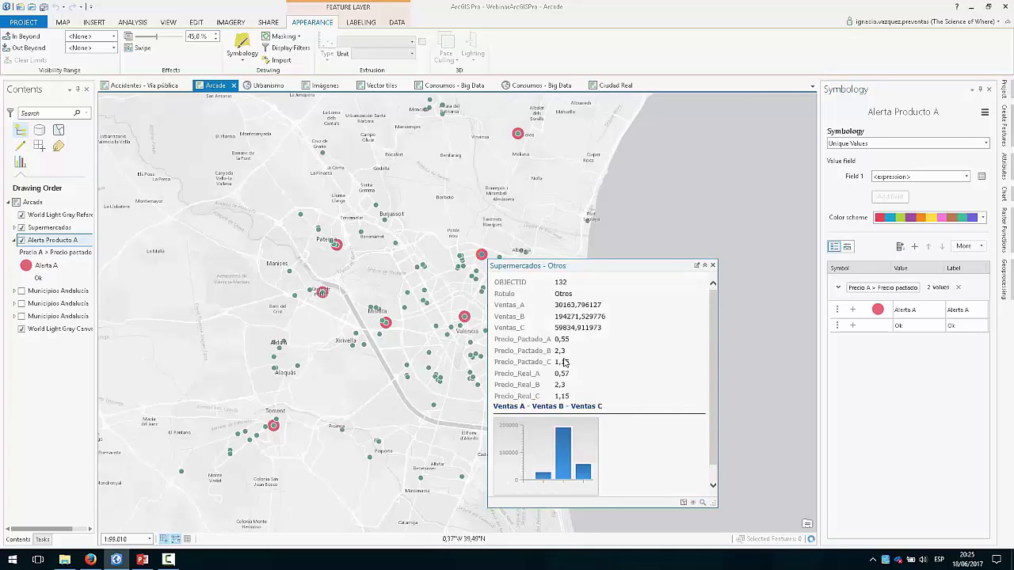
left_click_drag(555, 373, 567, 373)
left_click_drag(555, 339, 568, 339)
left_click(712, 266)
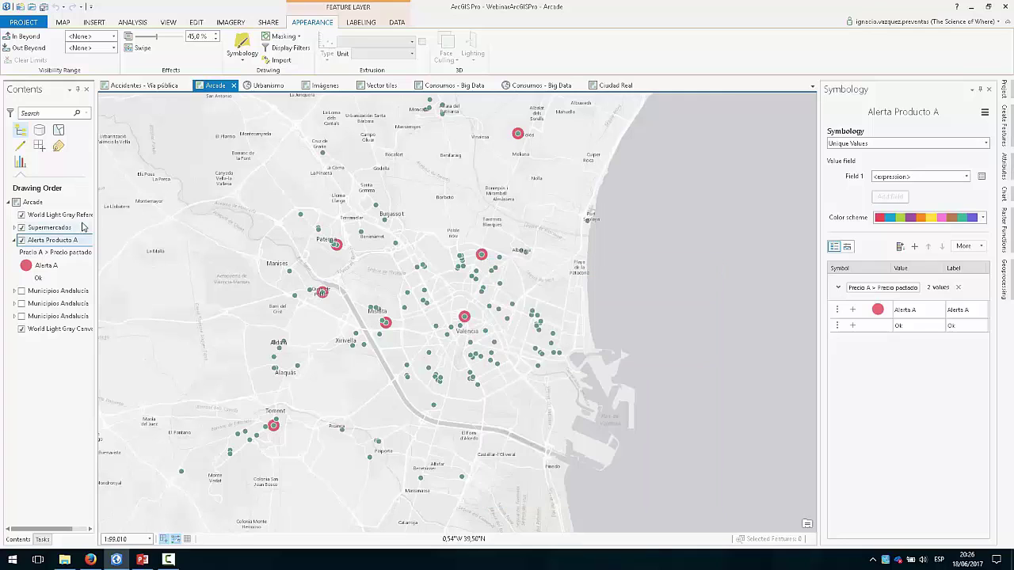
Turn on labels for the Supermercados layer and review the Arcade label expression that computes the product A price difference
left_click(47, 227)
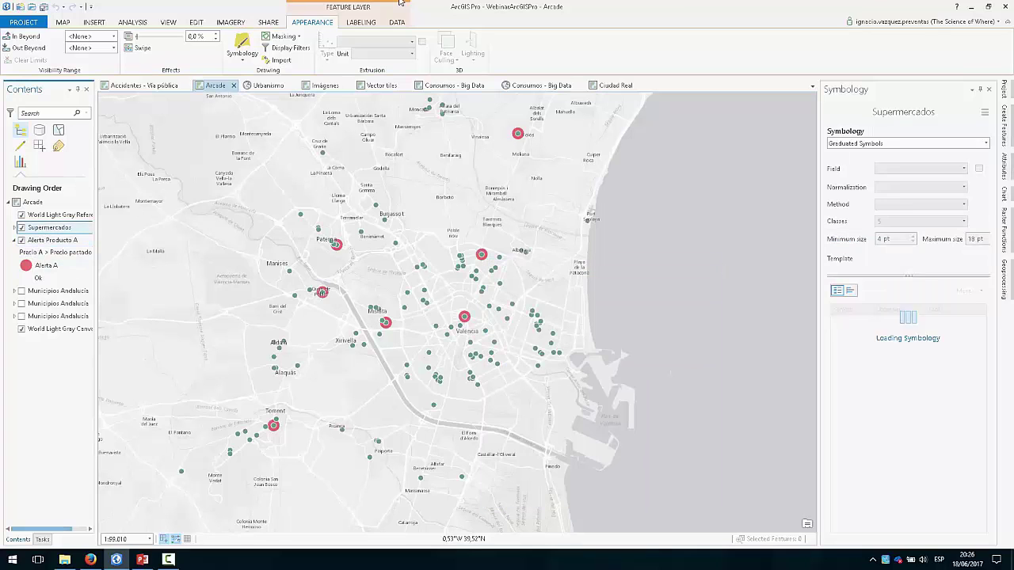
left_click(360, 21)
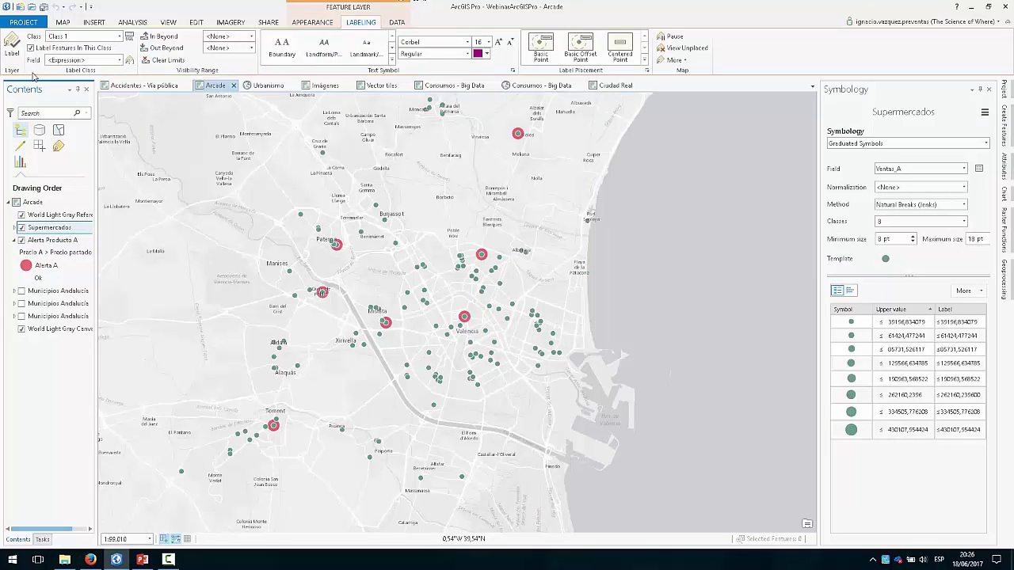
left_click(130, 61)
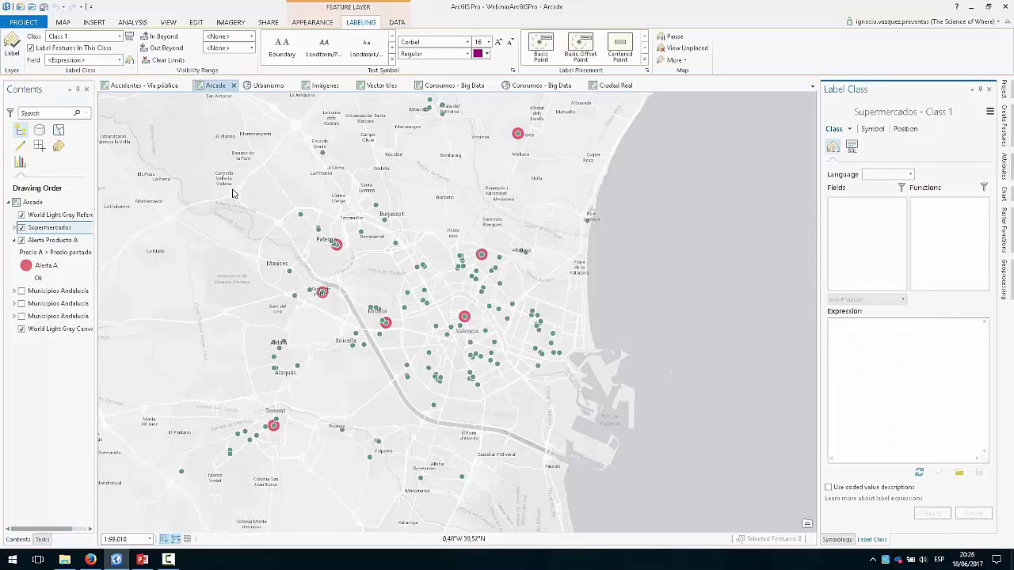
left_click_drag(816, 351, 752, 351)
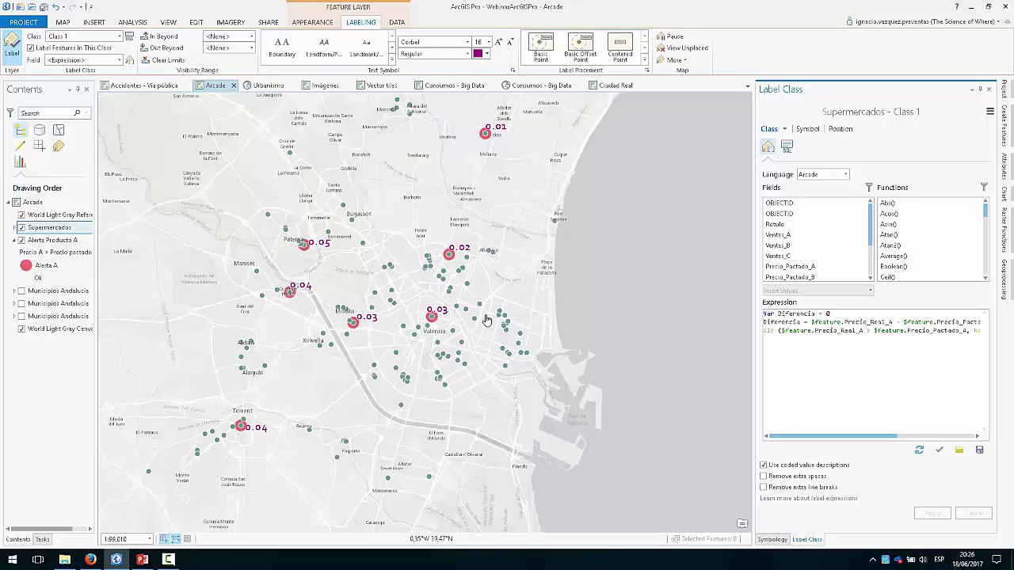
scroll(402, 218, "up", 2)
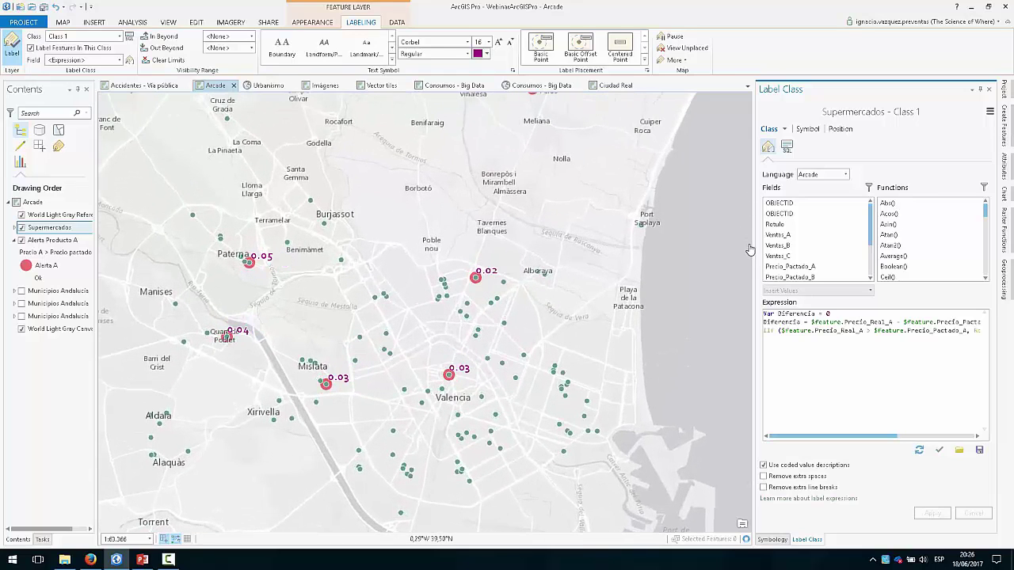
left_click_drag(752, 250, 802, 251)
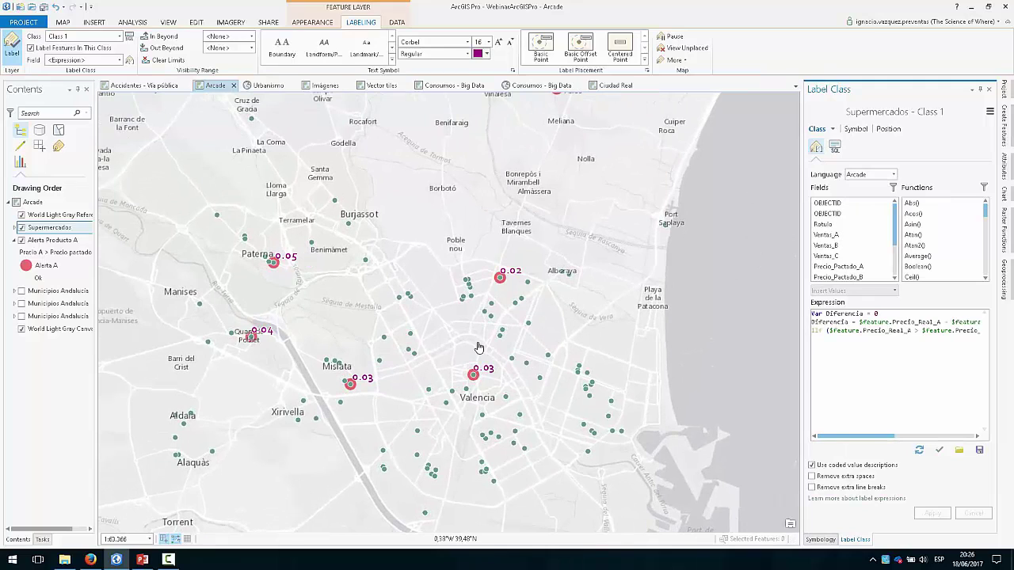
Check the prices of the Aldi supermarket just south of Burjassot, and select it with its editable attributes displayed
left_click(365, 261)
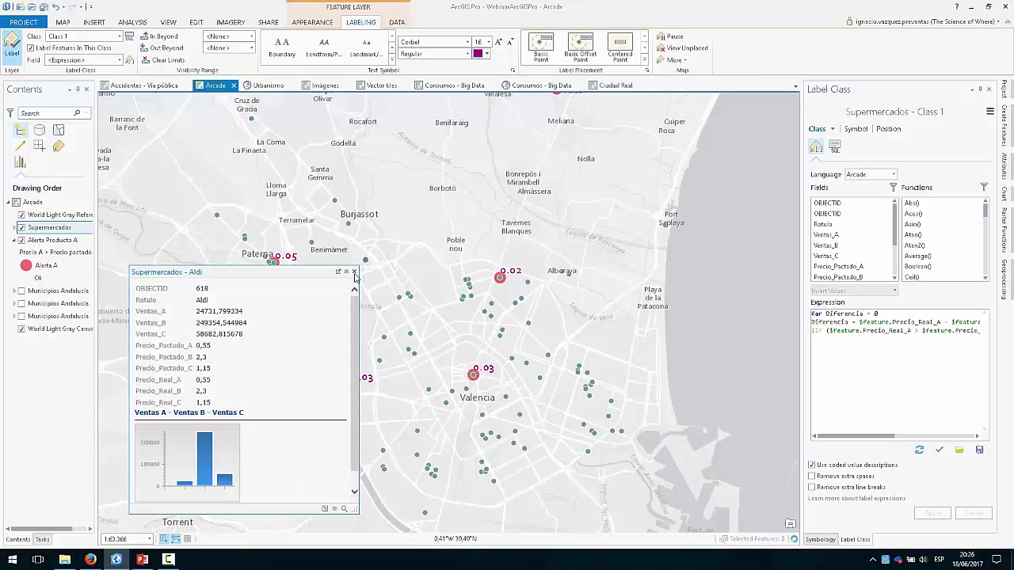
left_click(354, 272)
left_click(194, 24)
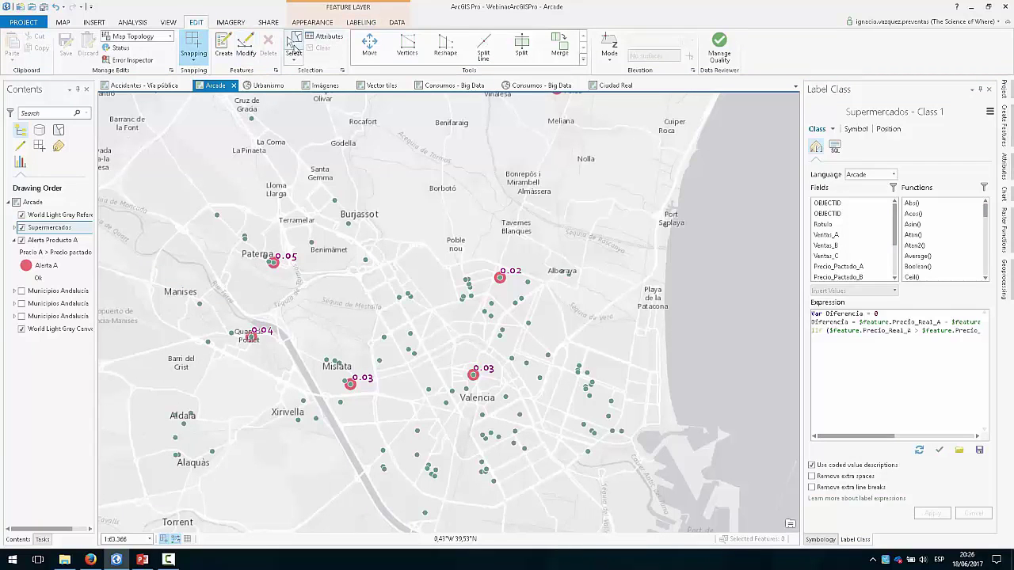
left_click(295, 46)
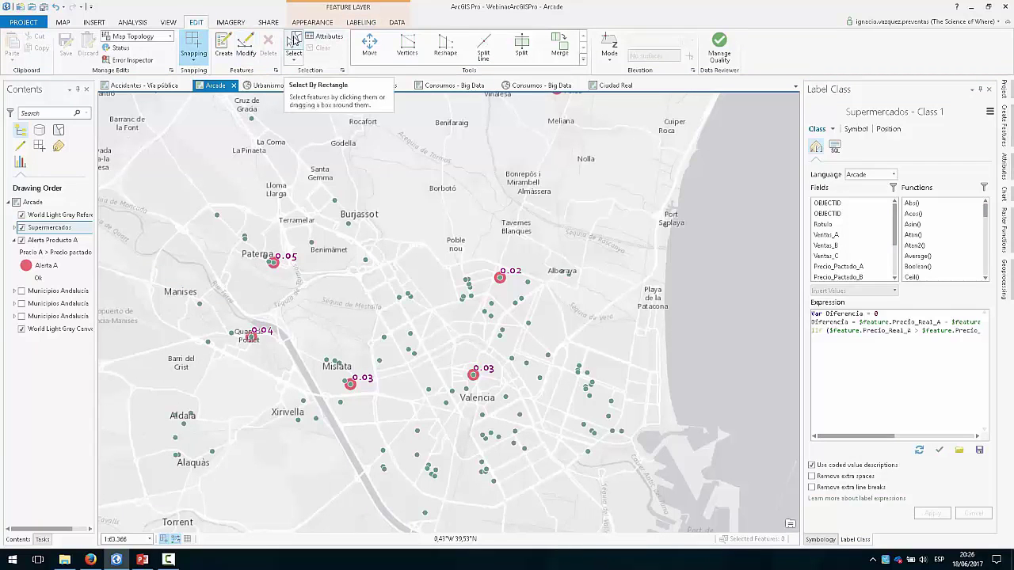
left_click(366, 263)
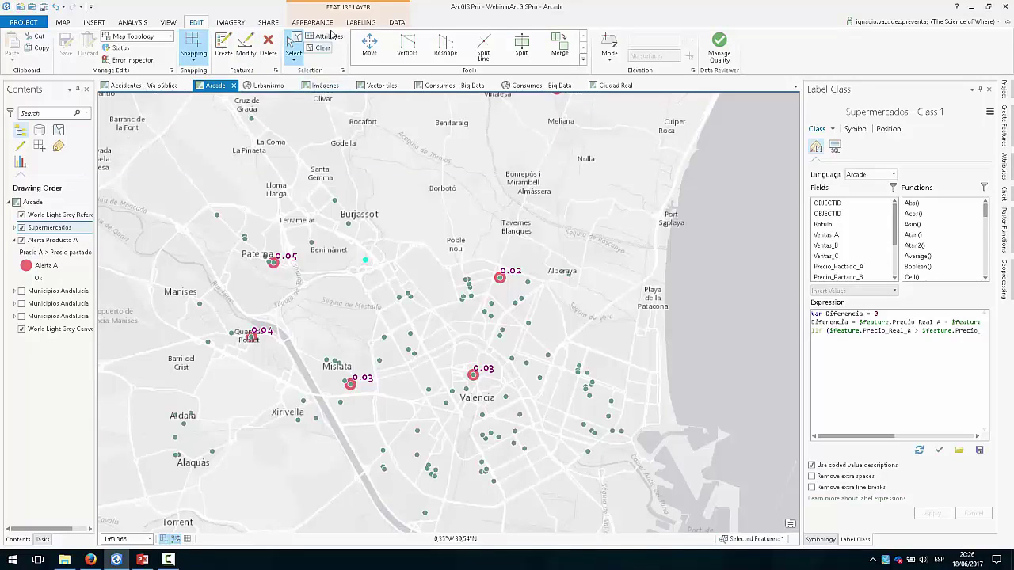
left_click(328, 36)
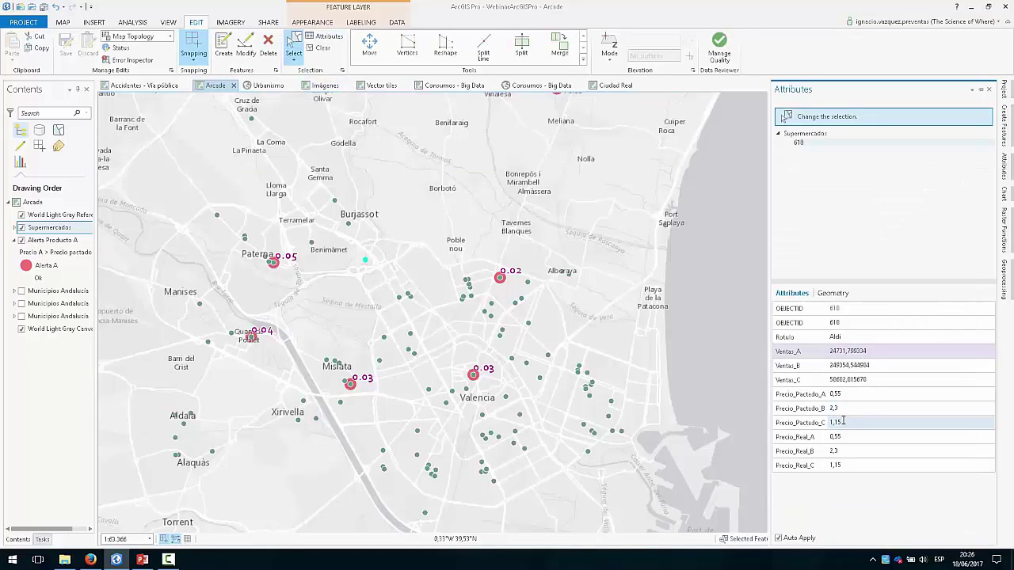
Set the selected supermarket's Precio_Real_A to 0,65
left_click(846, 438)
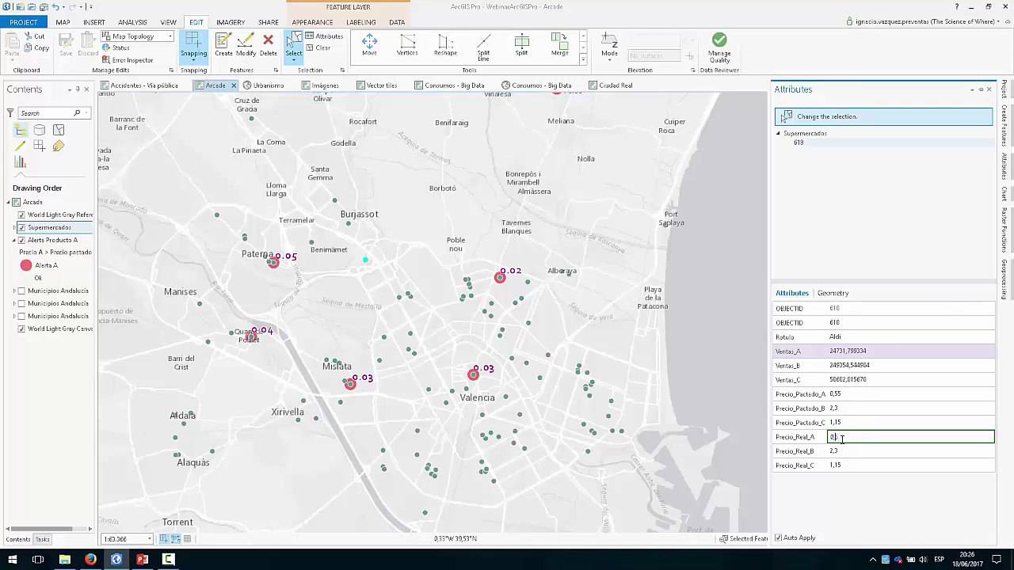
key("BackSpace")
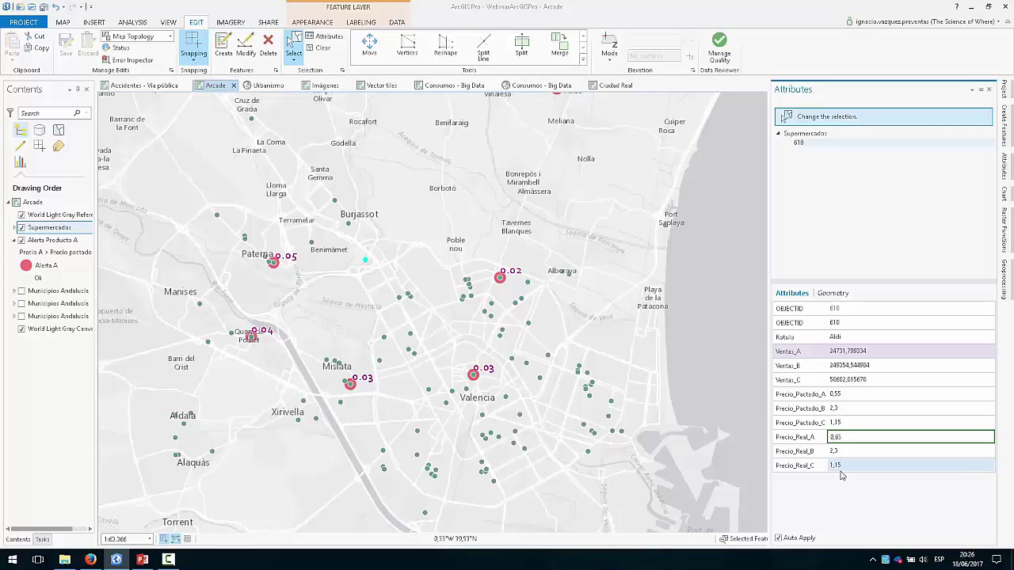
type("5")
key("Return")
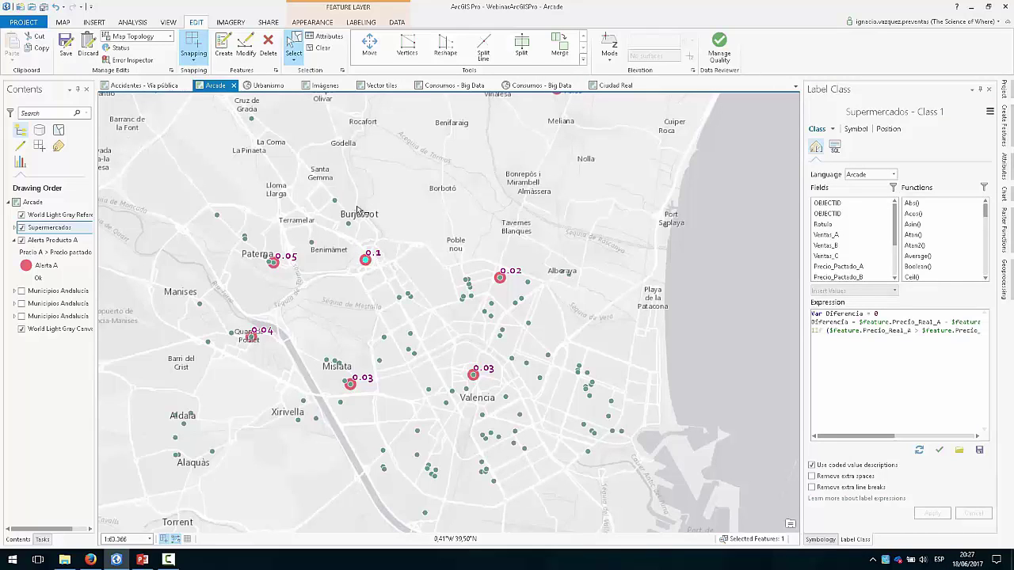
Clear the selection and return to the Explore tool to view the alerts around Valencia and Torrent
left_click(317, 47)
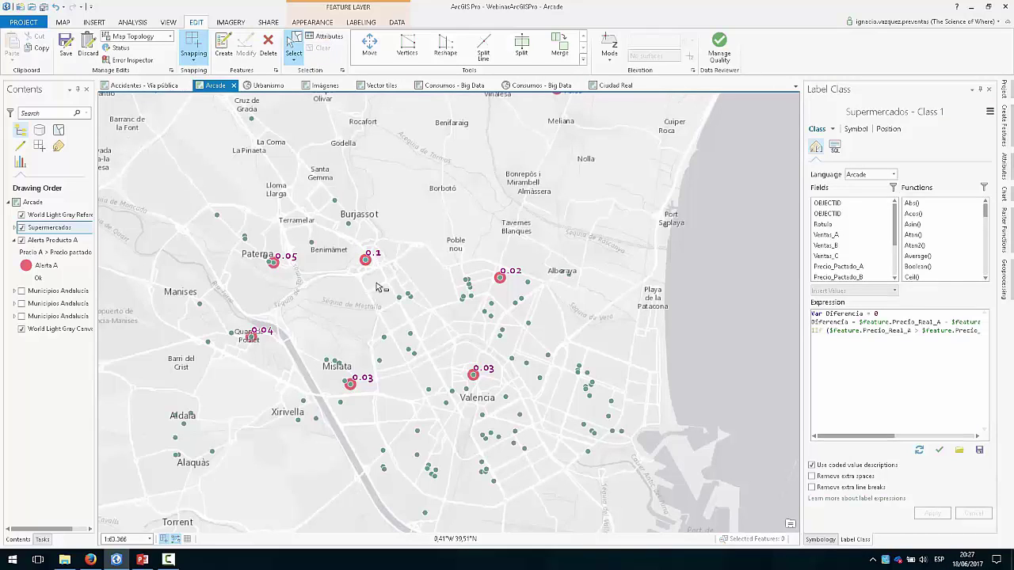
left_click(64, 22)
left_click(67, 48)
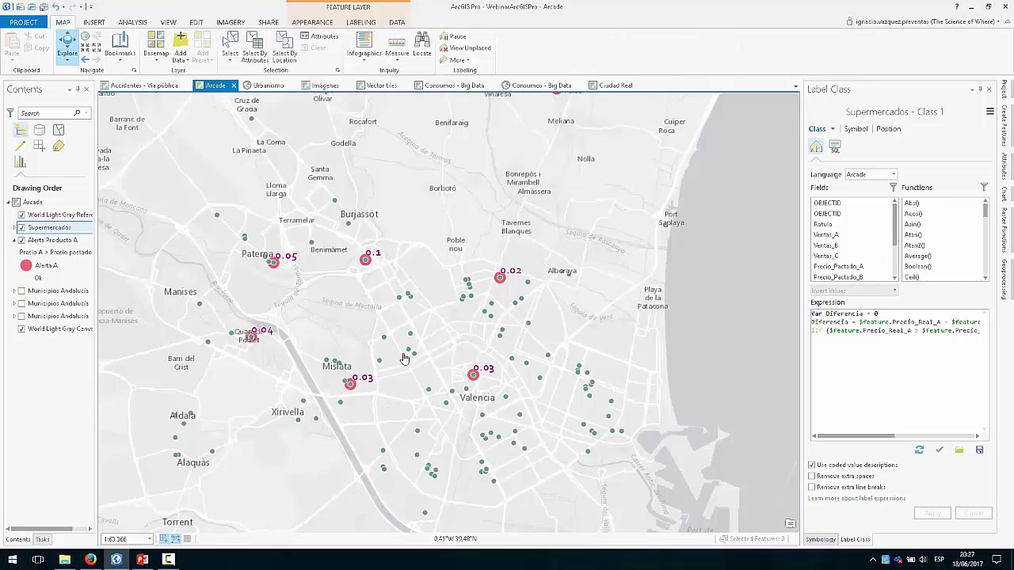
left_click_drag(340, 394, 379, 361)
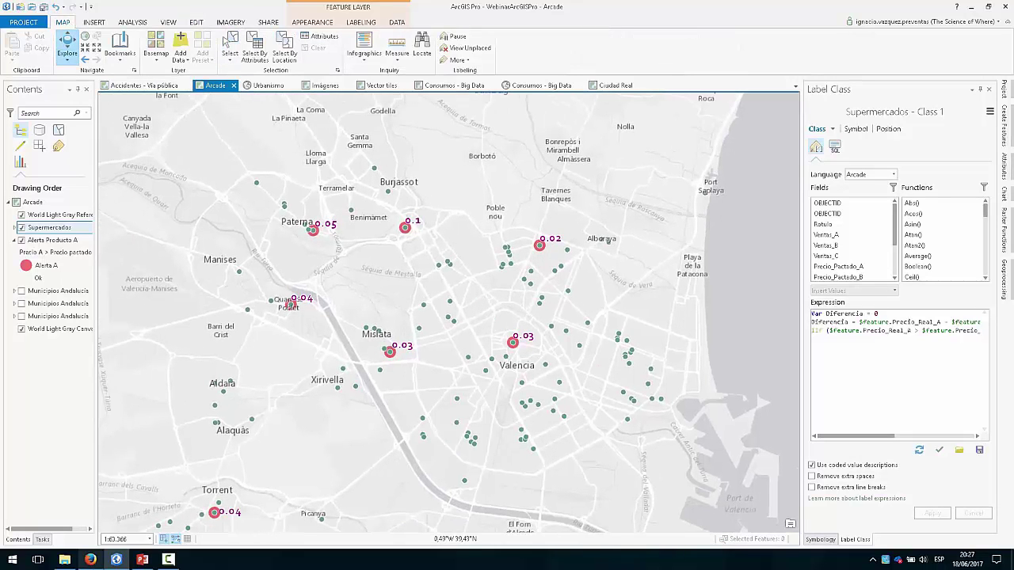
Switch to the Estudio_GPV web map in Firefox, narrow its contents area and examine the alert labels around Valencia
left_click(90, 559)
left_click(224, 9)
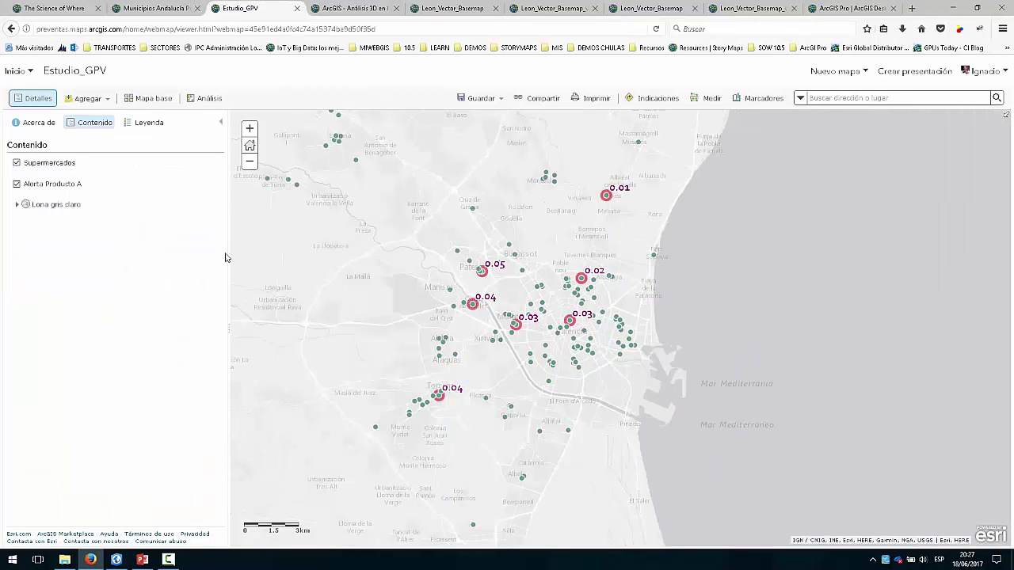
left_click_drag(229, 256, 166, 257)
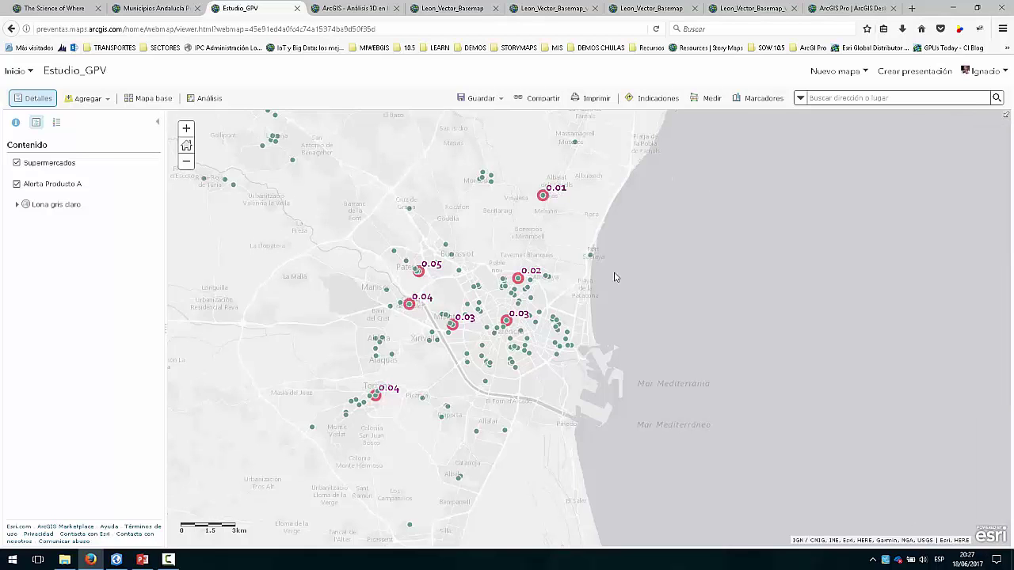
scroll(507, 317, "up", 1)
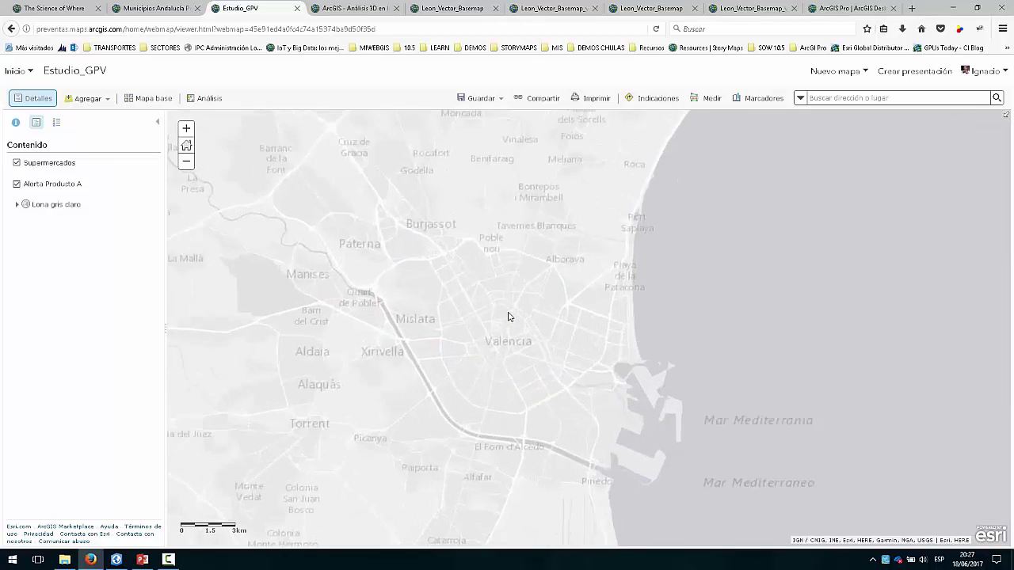
left_click_drag(476, 356, 581, 322)
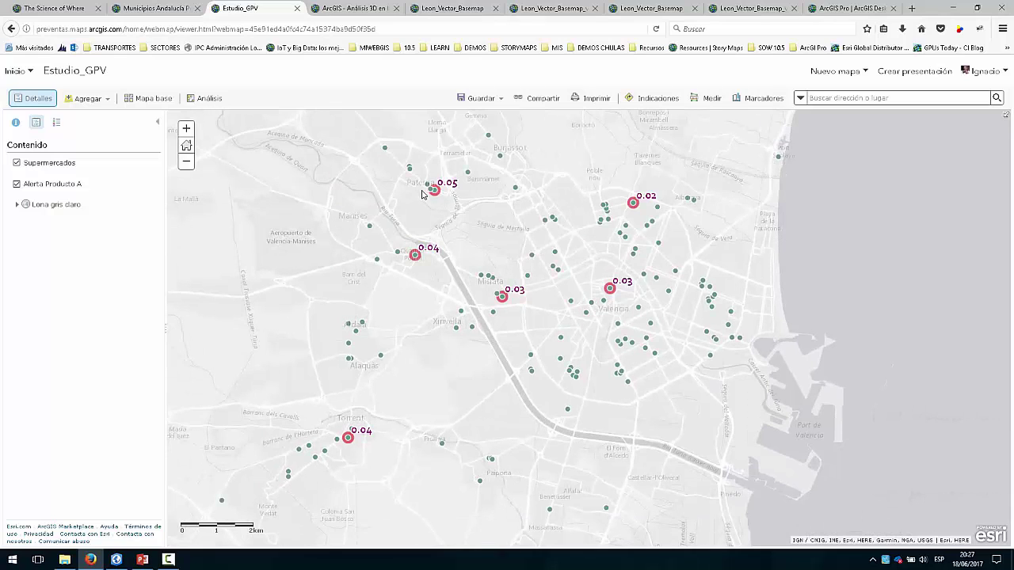
Open the web map's Supermercados label settings, review the Class 1 Arcade expression, and close the expression without changes
mouse_move(68, 196)
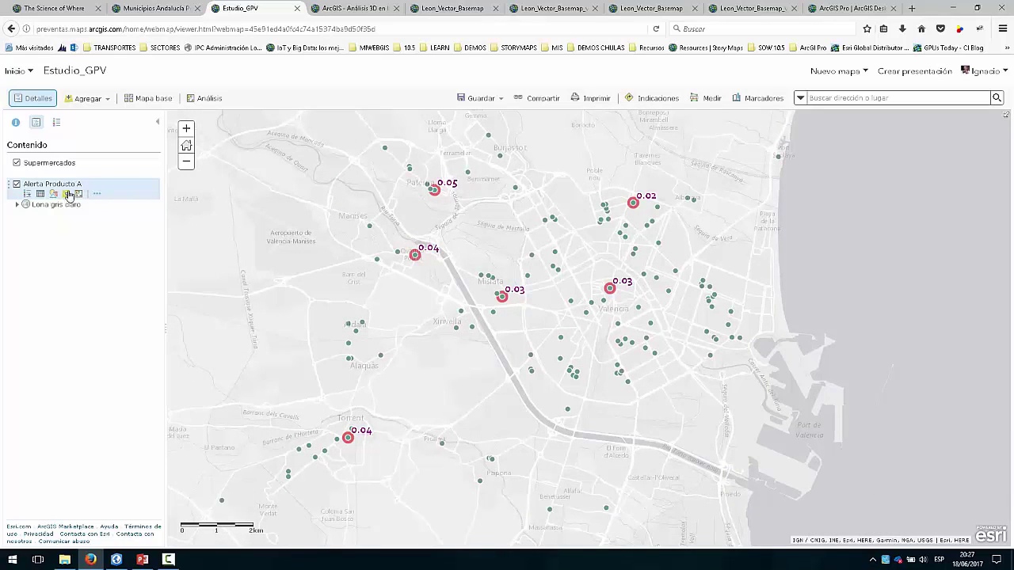
mouse_move(65, 172)
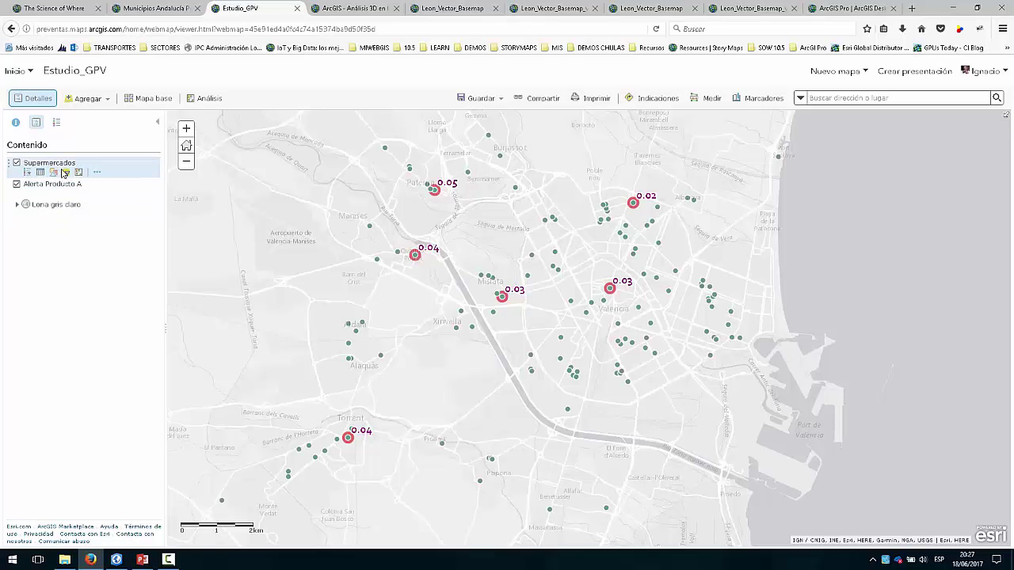
left_click(96, 173)
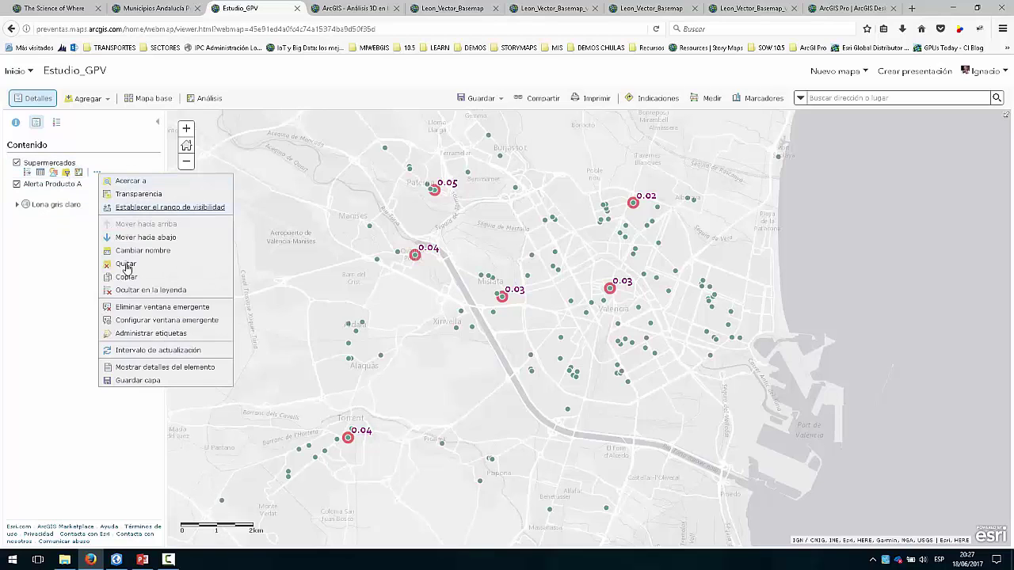
left_click(157, 336)
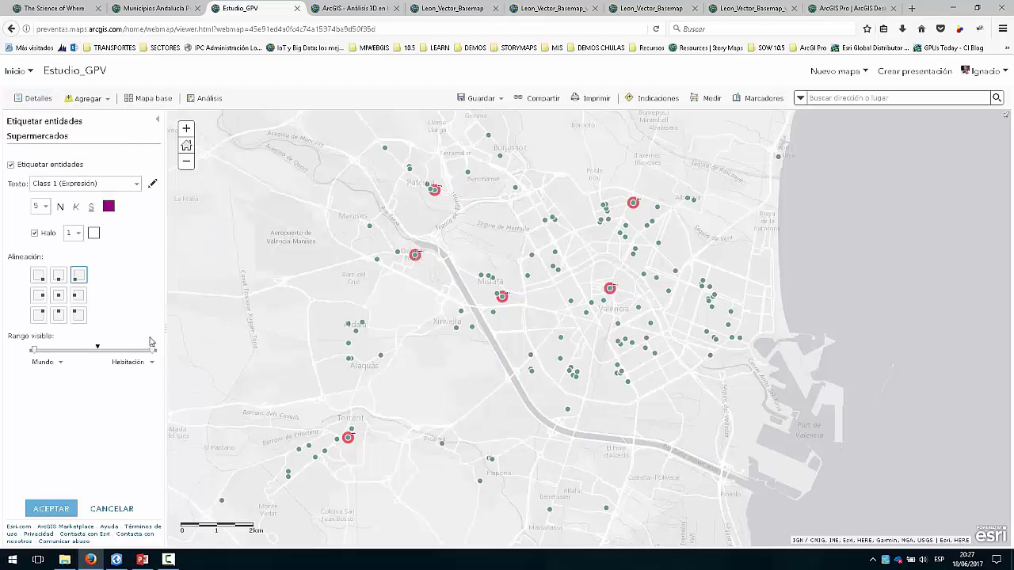
left_click(150, 189)
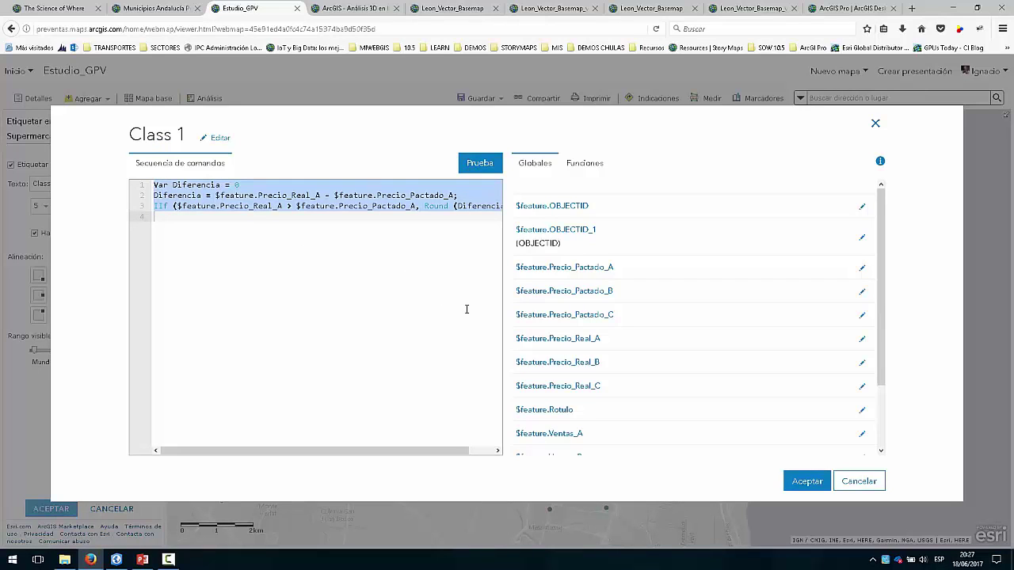
left_click(259, 196)
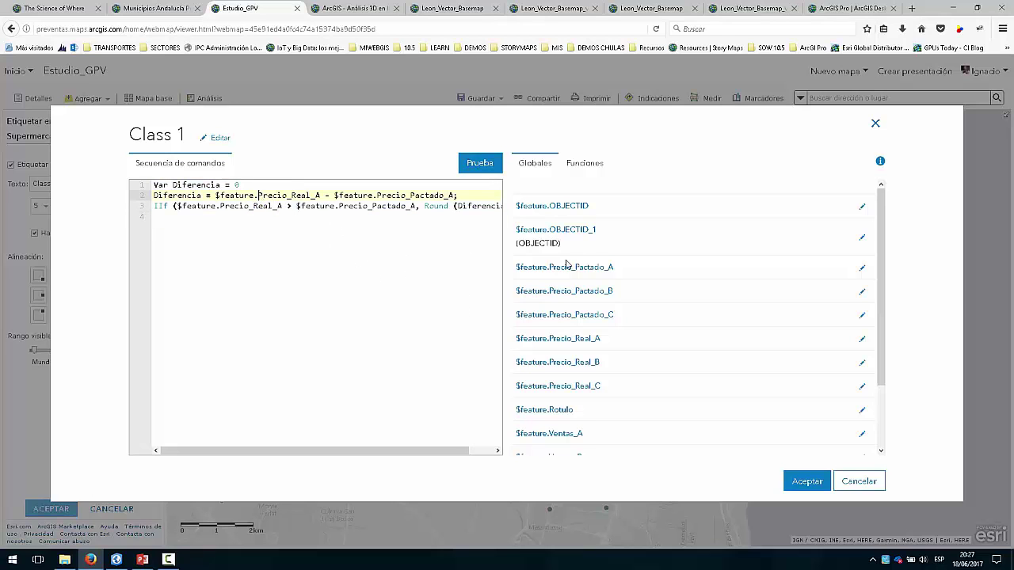
left_click(849, 475)
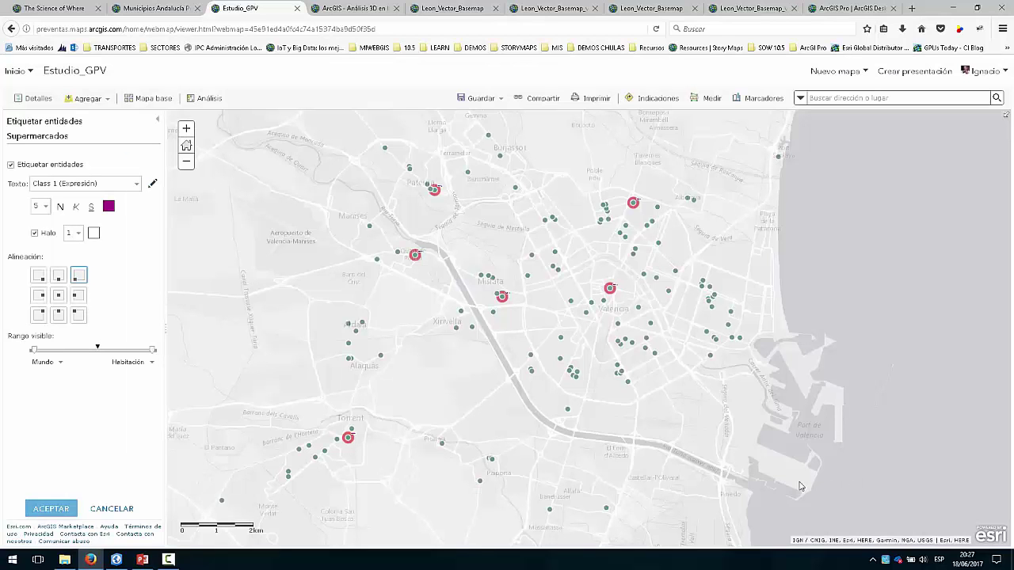
Back in ArcGIS Pro, close the Arcade and Accidentes - Vía pública maps and replace the label settings with a narrower Symbology pane
left_click(119, 563)
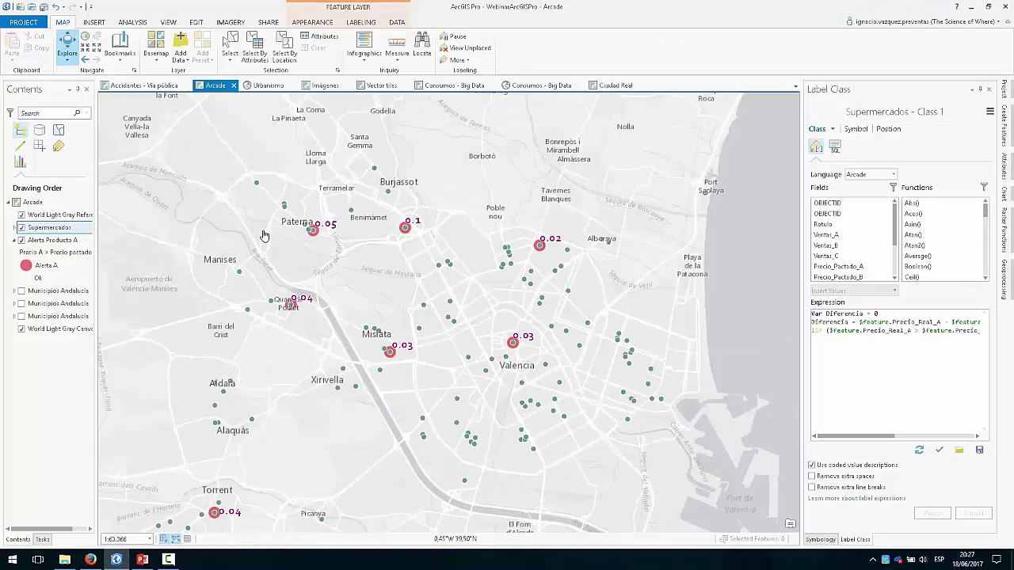
left_click(234, 85)
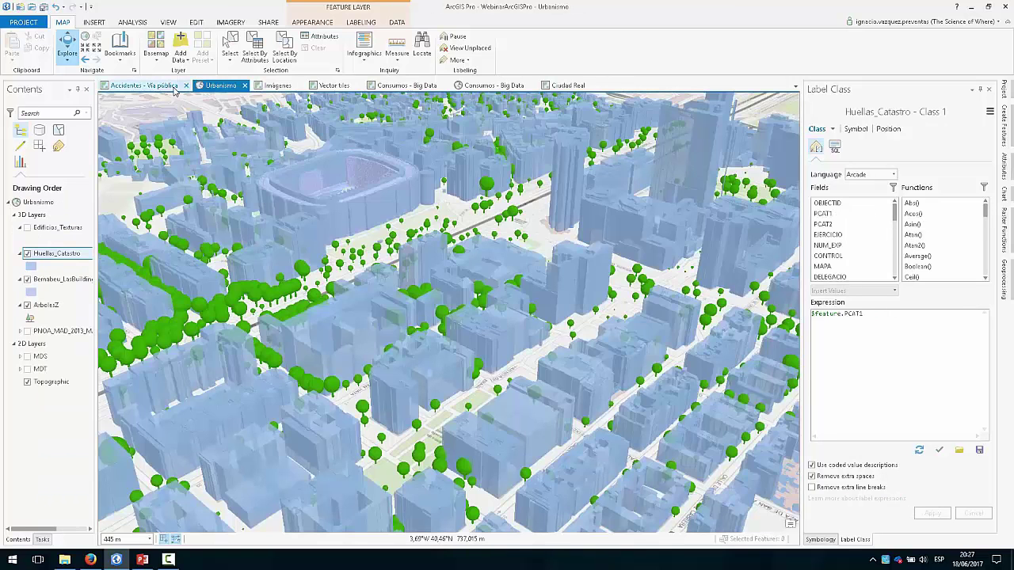
left_click(187, 86)
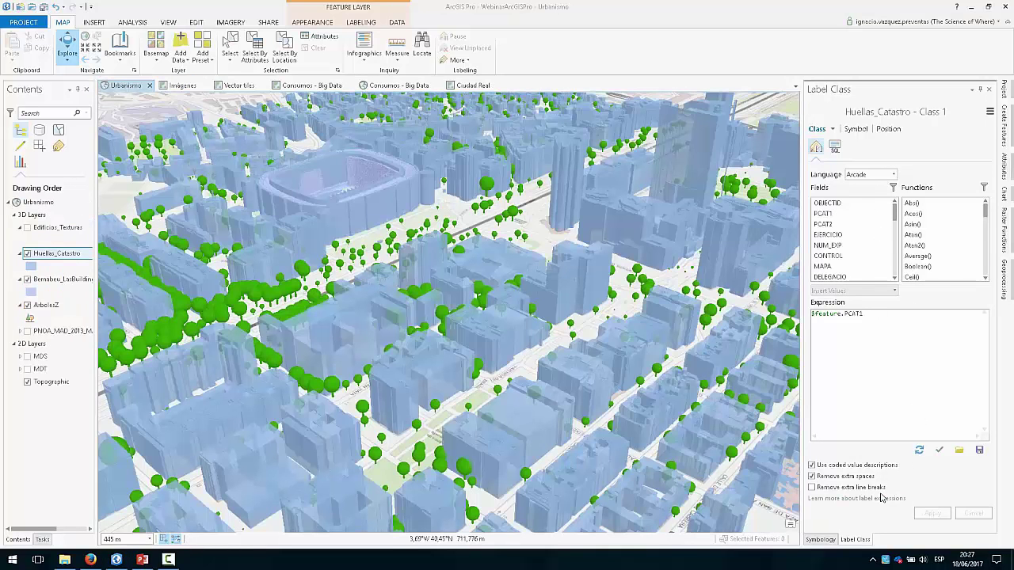
left_click(820, 540)
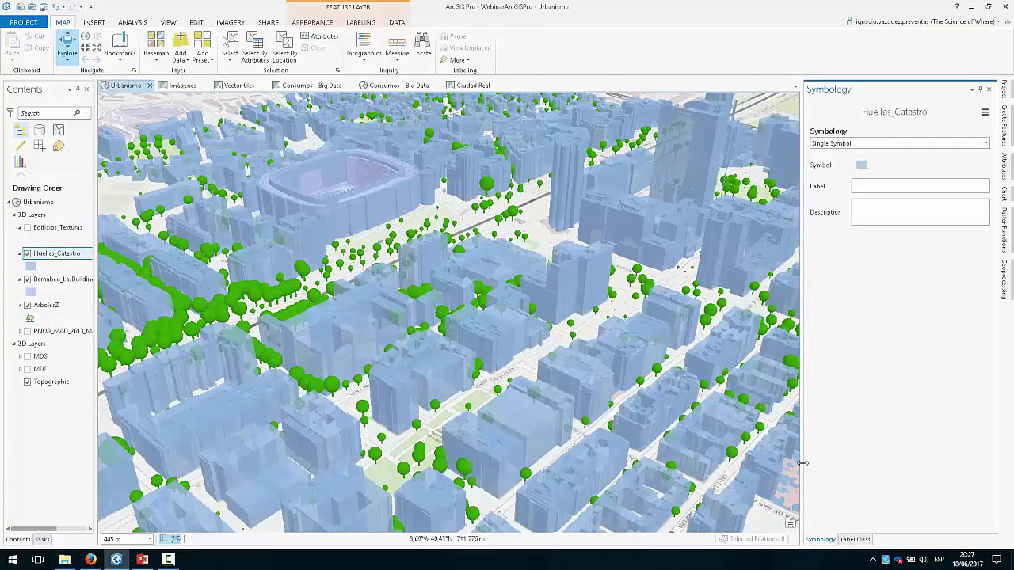
left_click_drag(803, 203, 909, 217)
Examine the Urbanismo 3D scene's extruded buildings, stadium and trees from different angles and distances
left_click_drag(485, 353, 438, 312)
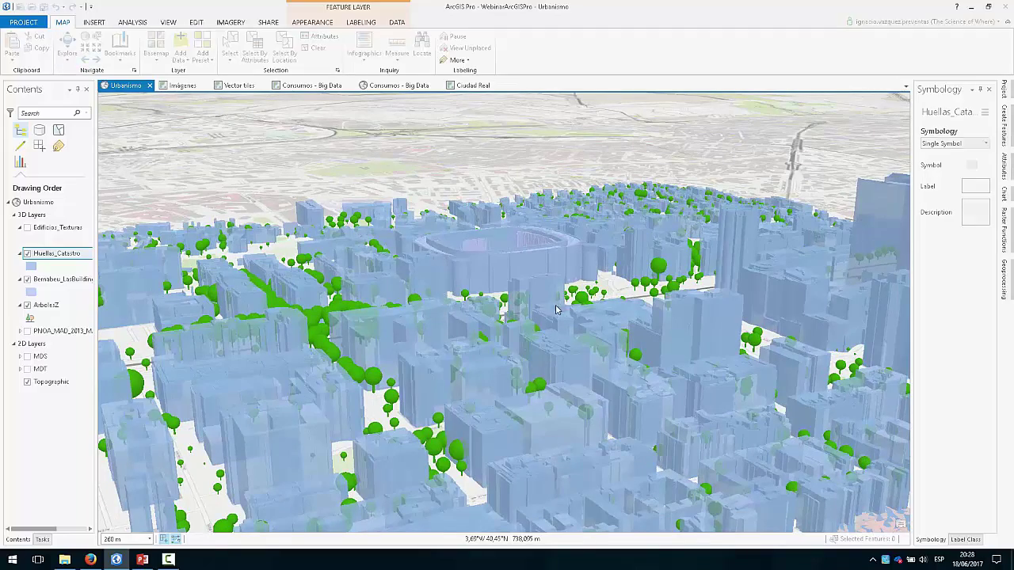
left_click_drag(556, 305, 541, 376)
scroll(539, 377, "down", 5)
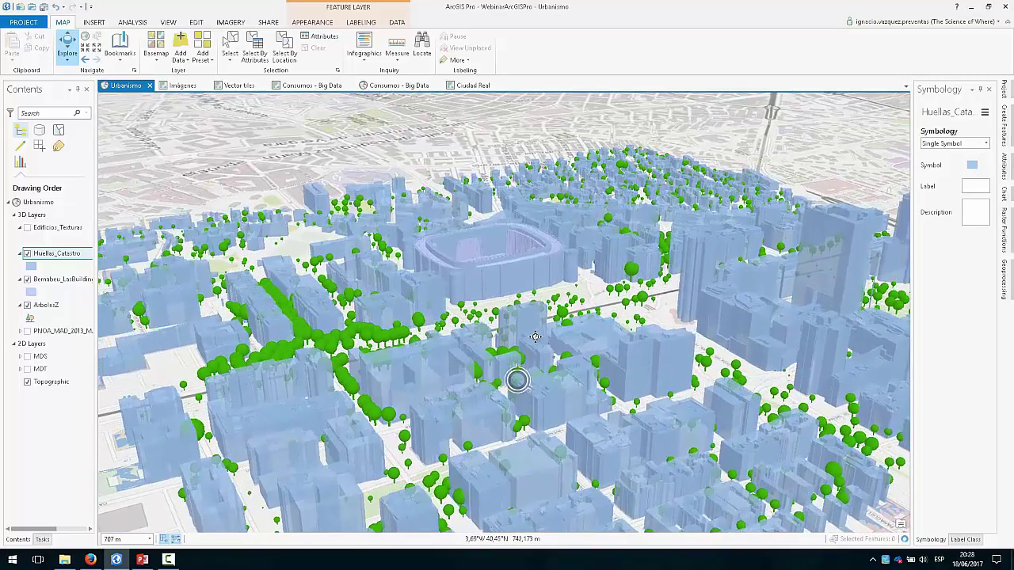
scroll(572, 382, "up", 3)
scroll(656, 354, "up", 3)
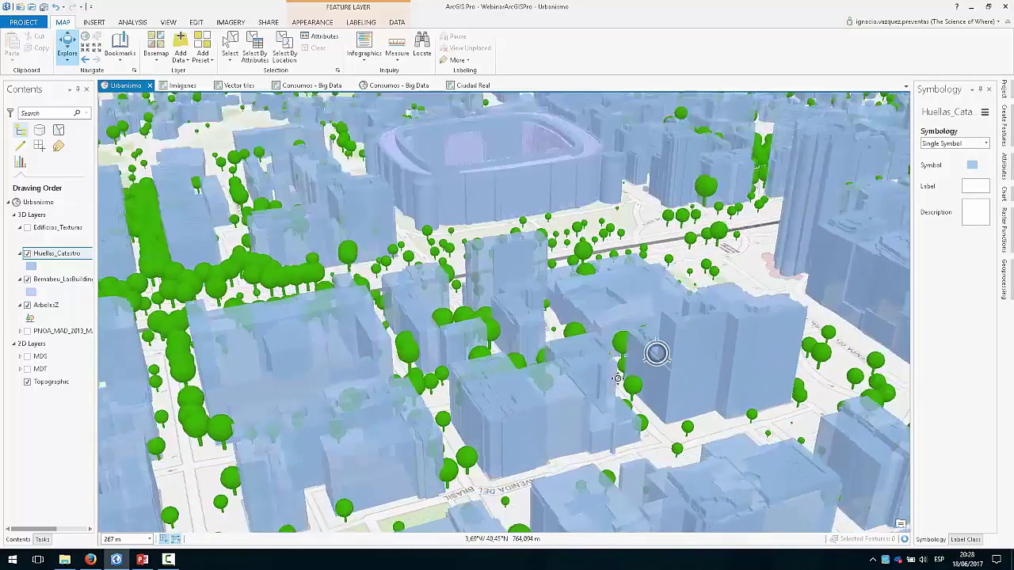
scroll(657, 354, "down", 3)
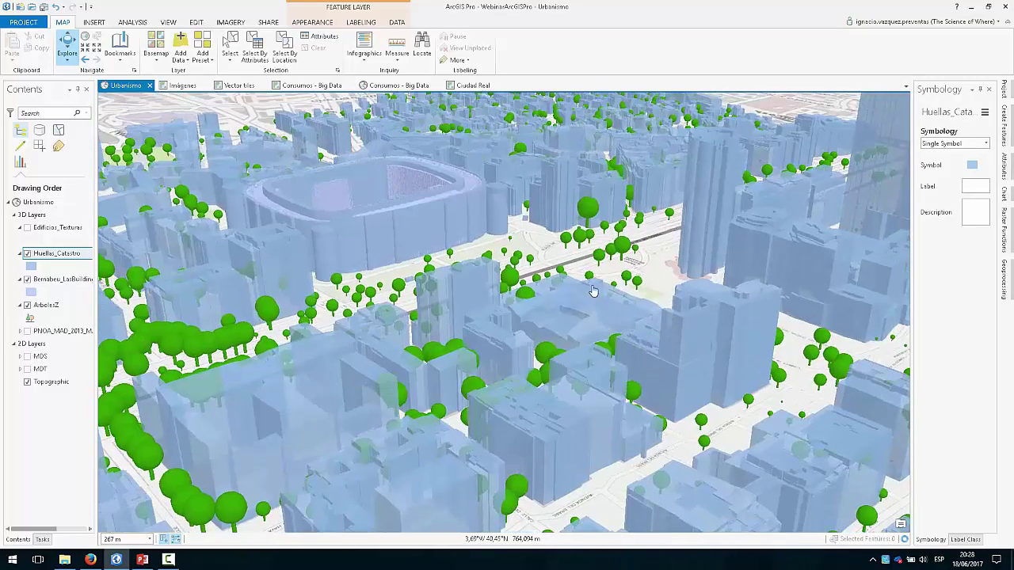
scroll(481, 315, "down", 2)
left_click_drag(481, 315, 531, 285)
left_click_drag(594, 312, 709, 237)
scroll(709, 238, "up", 3)
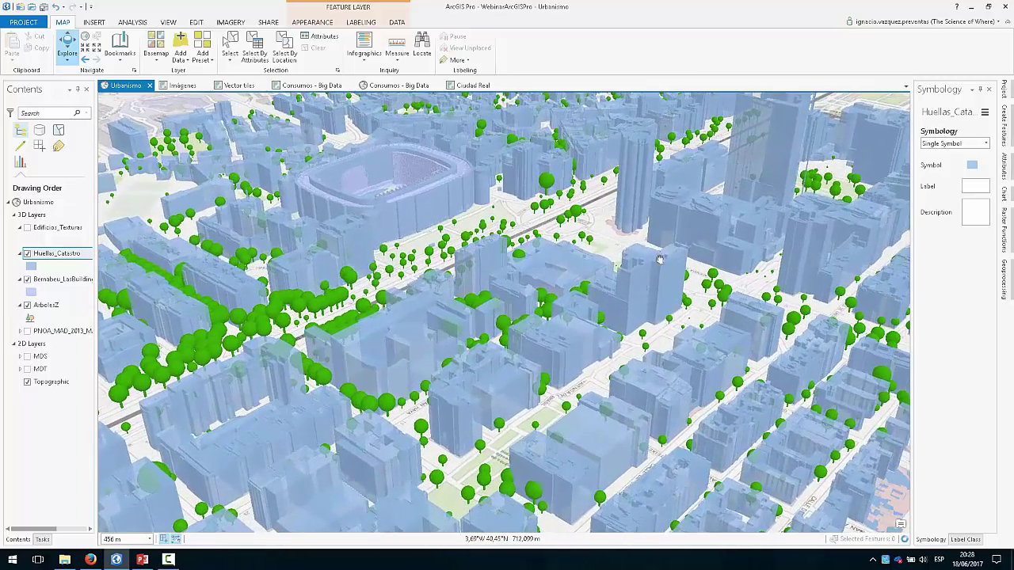
scroll(444, 262, "down", 2)
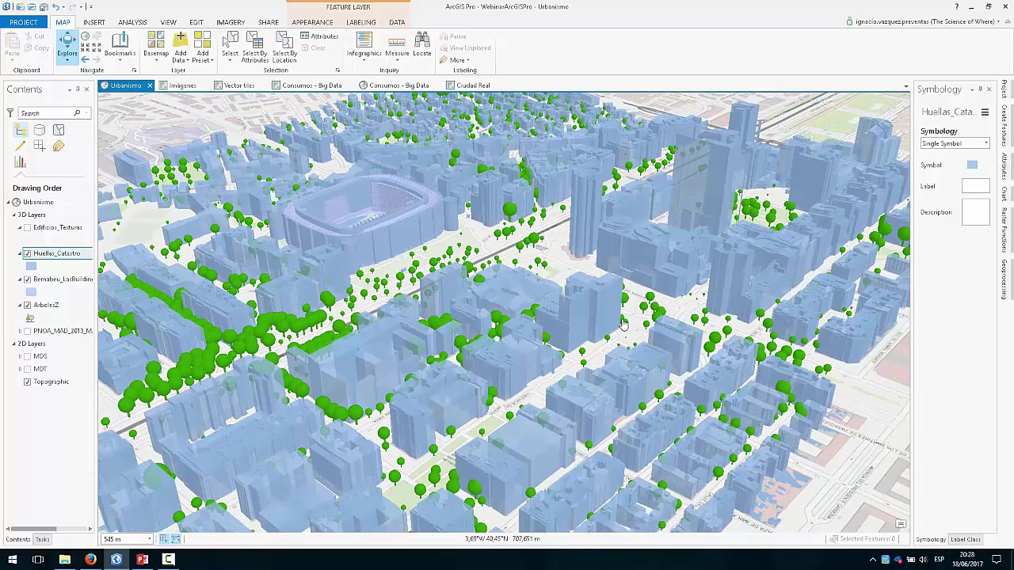
scroll(468, 393, "up", 2)
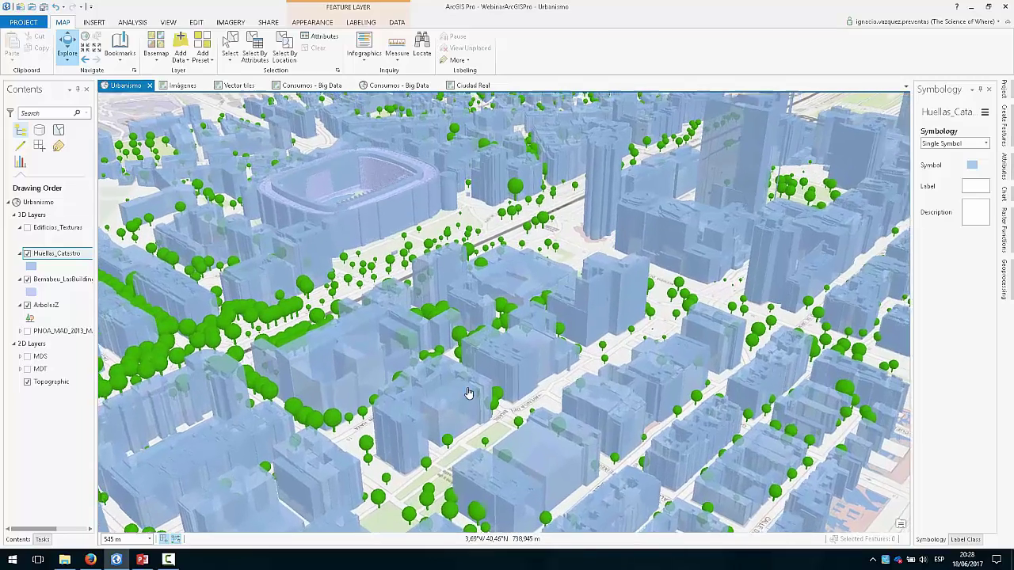
left_click_drag(390, 297, 430, 300)
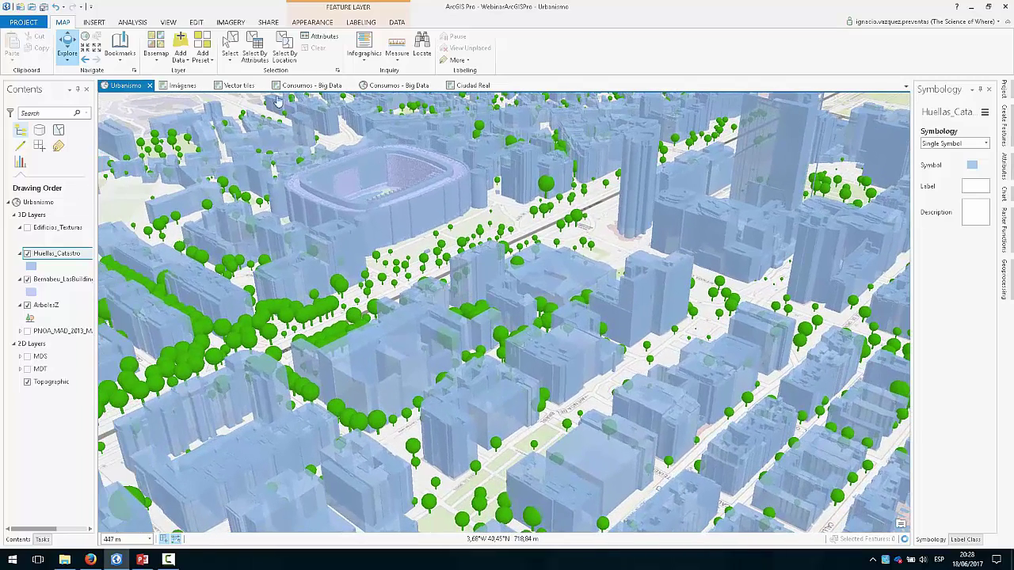
Review the preset 3D layer types that can be added to the Urbanismo scene, including realistic trees and buildings
left_click(210, 67)
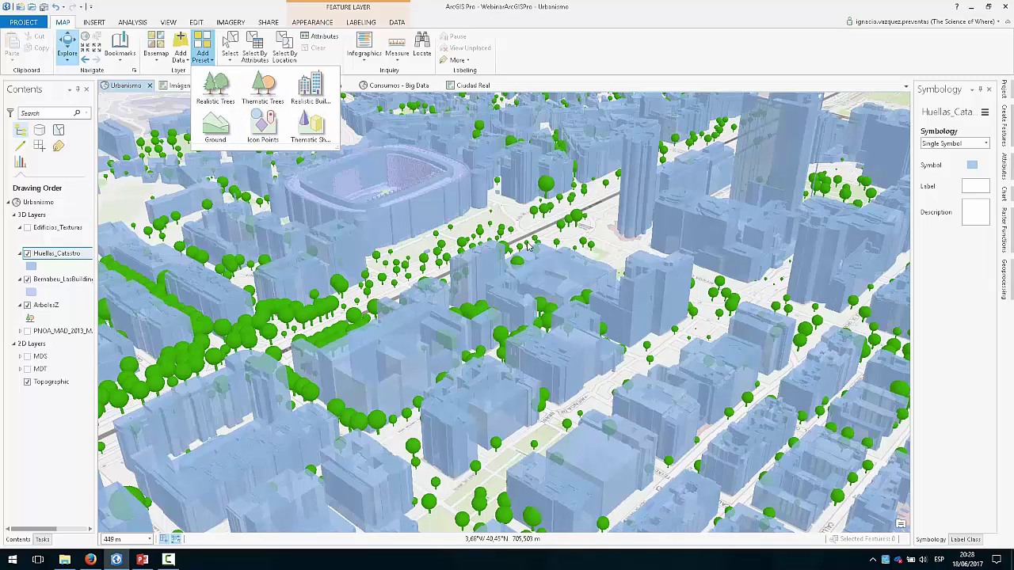
scroll(470, 310, "down", 2)
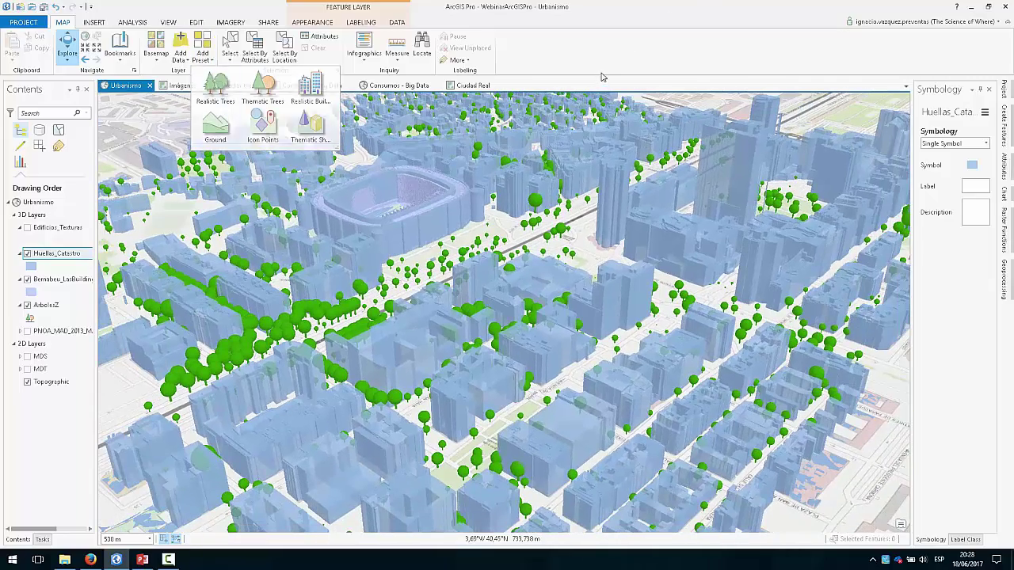
scroll(586, 319, "up", 2)
left_click_drag(586, 319, 659, 248)
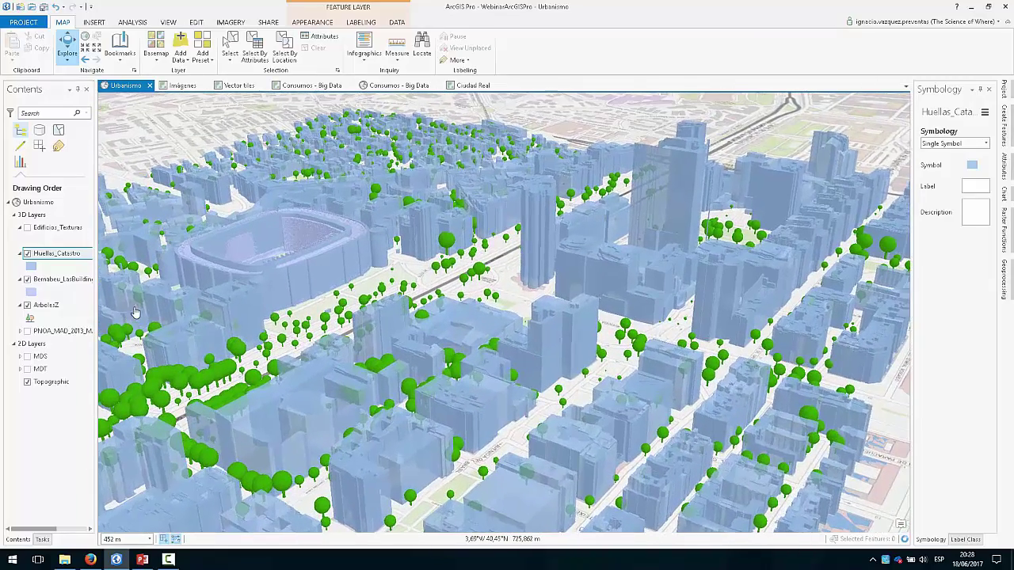
Show the Edificios_Texturas layer in place of Huellas_Catastro and bring the textured buildings into view
left_click(27, 228)
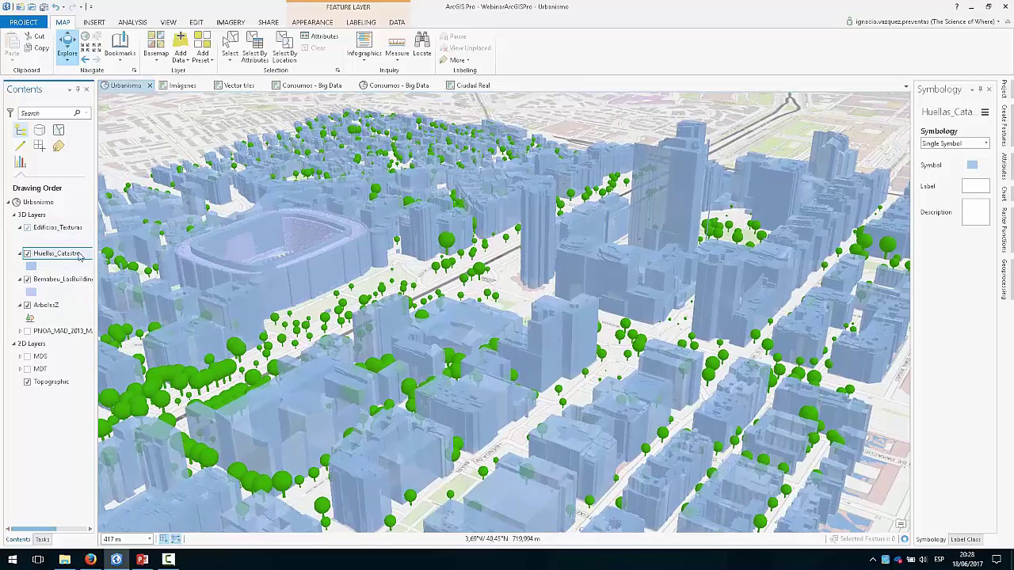
left_click(28, 254)
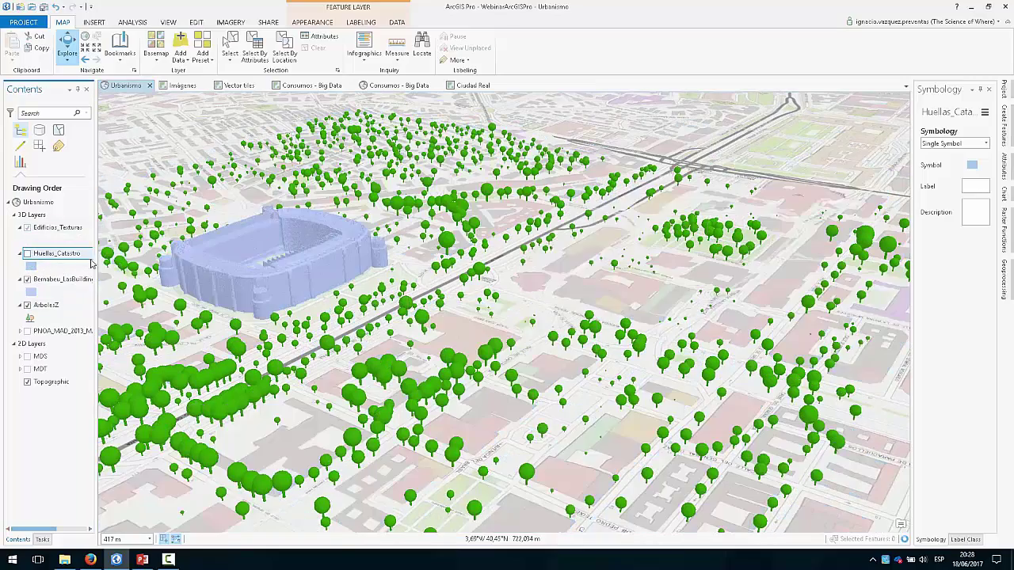
left_click_drag(749, 257, 475, 343)
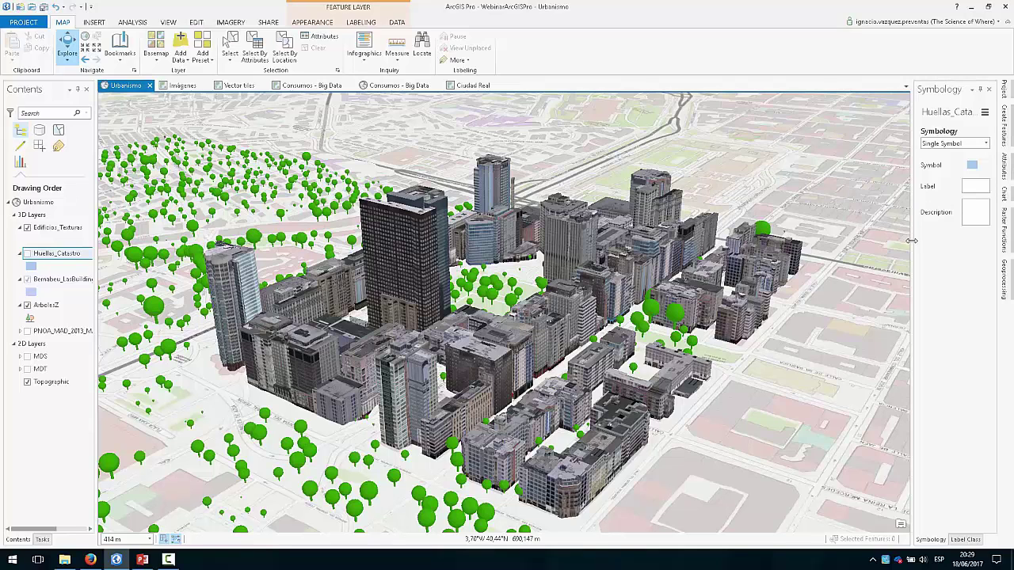
Inspect the Edificios_Texturas polygon symbol's layer properties, examining its procedural Building_From_OpenStreetMap rule in a widened Symbology pane
left_click_drag(912, 241, 839, 241)
left_click(60, 229)
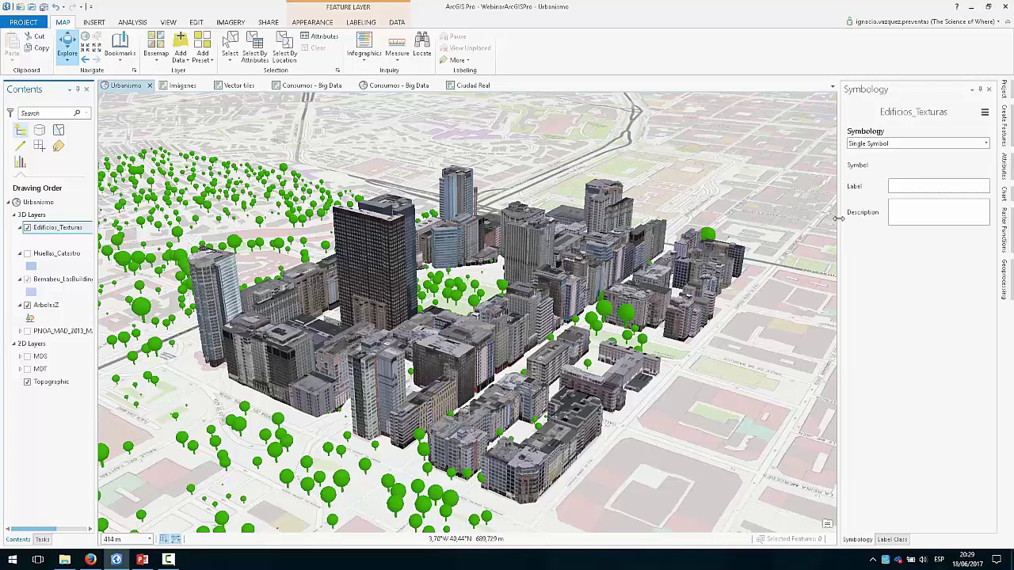
left_click_drag(833, 218, 803, 218)
left_click(847, 171)
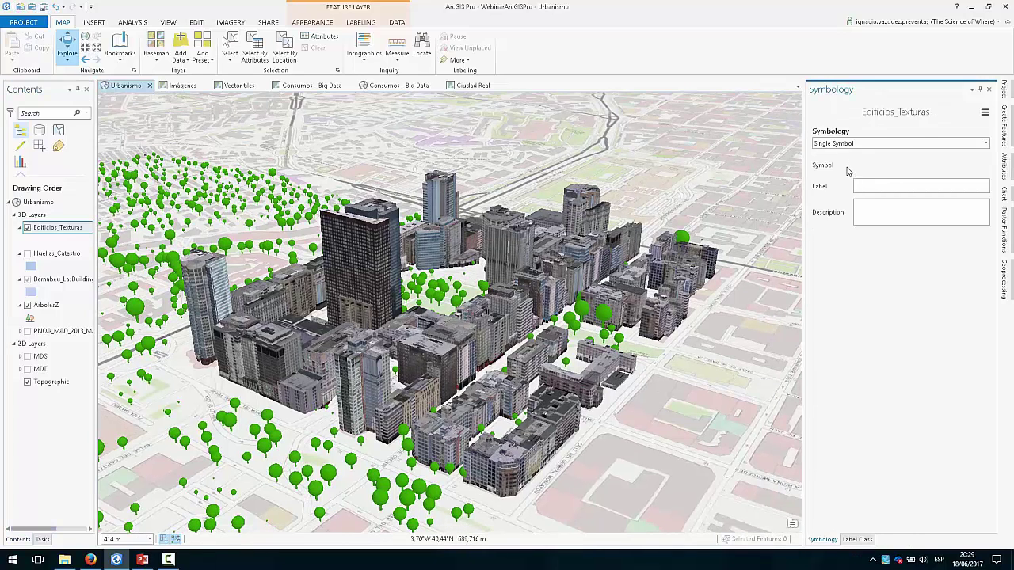
left_click(861, 165)
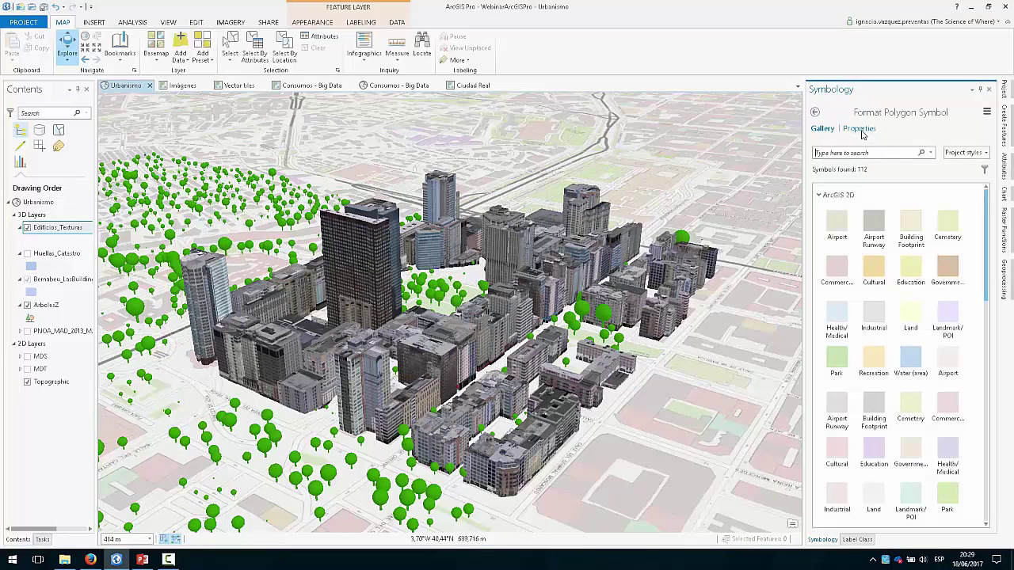
left_click(860, 129)
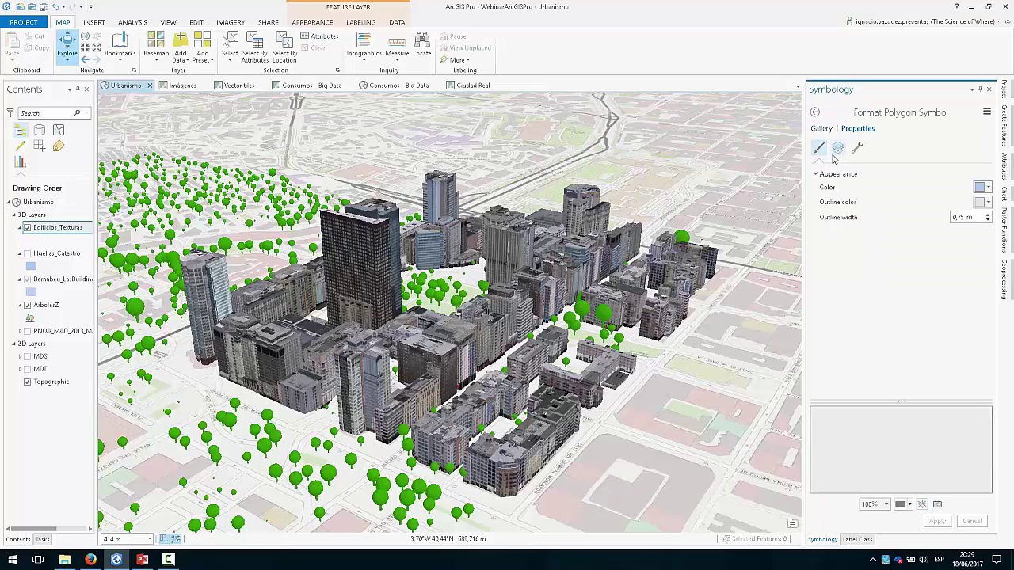
left_click(837, 149)
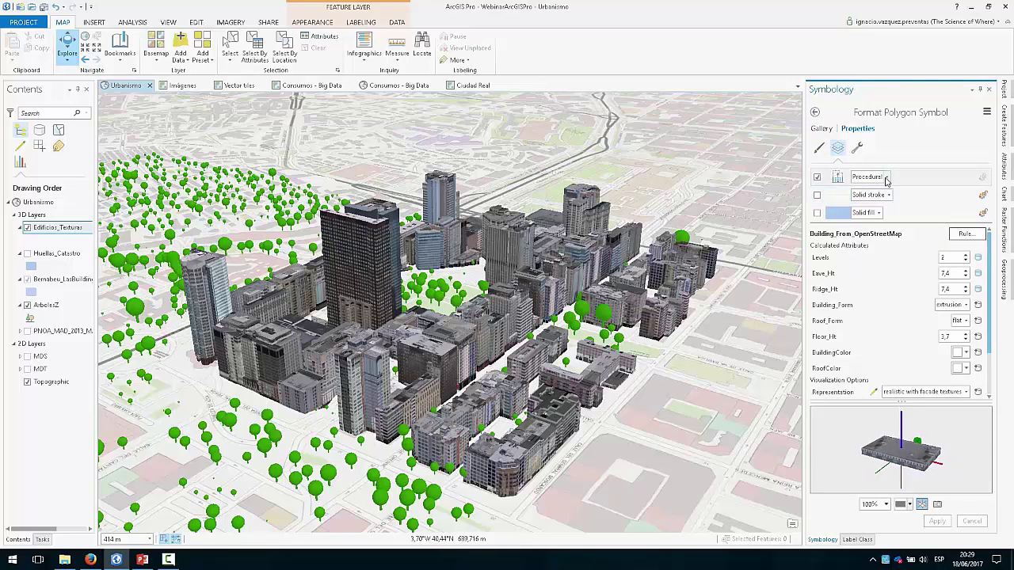
left_click(885, 174)
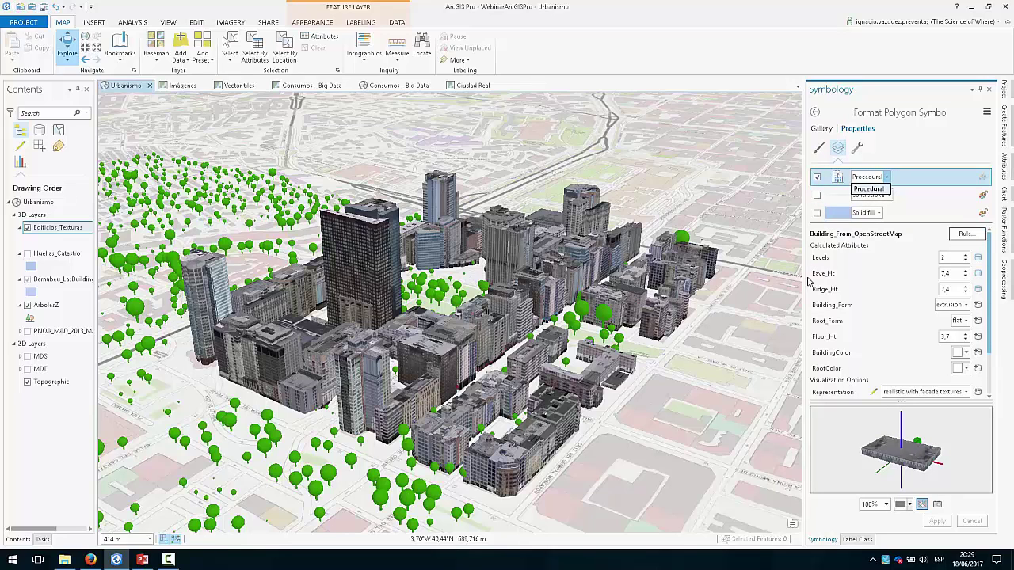
left_click_drag(803, 281, 758, 281)
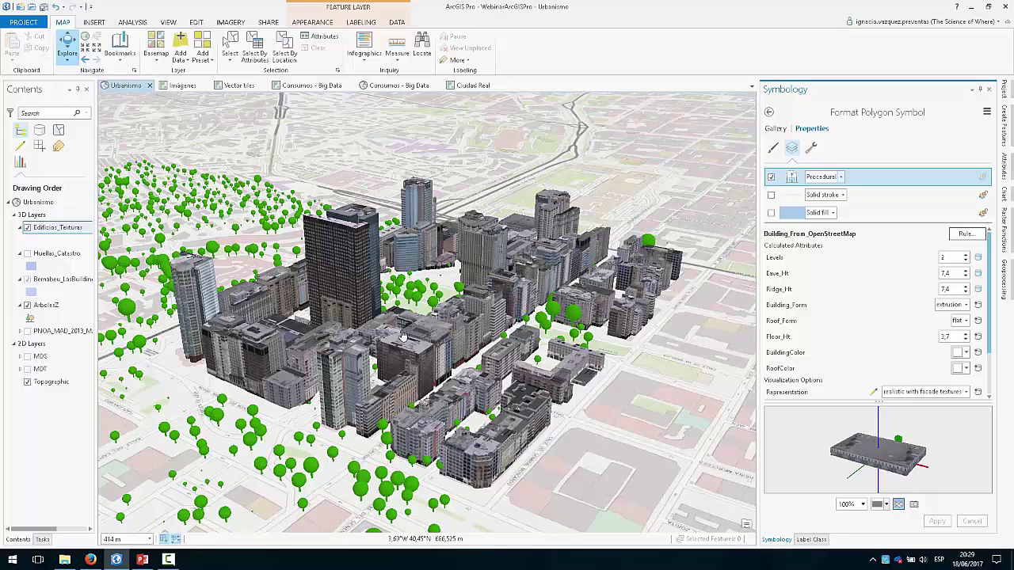
After examining the textured buildings, hide the Edificios_Texturas layer and show the Huellas_Catastro extruded footprints again
scroll(572, 355, "up", 4)
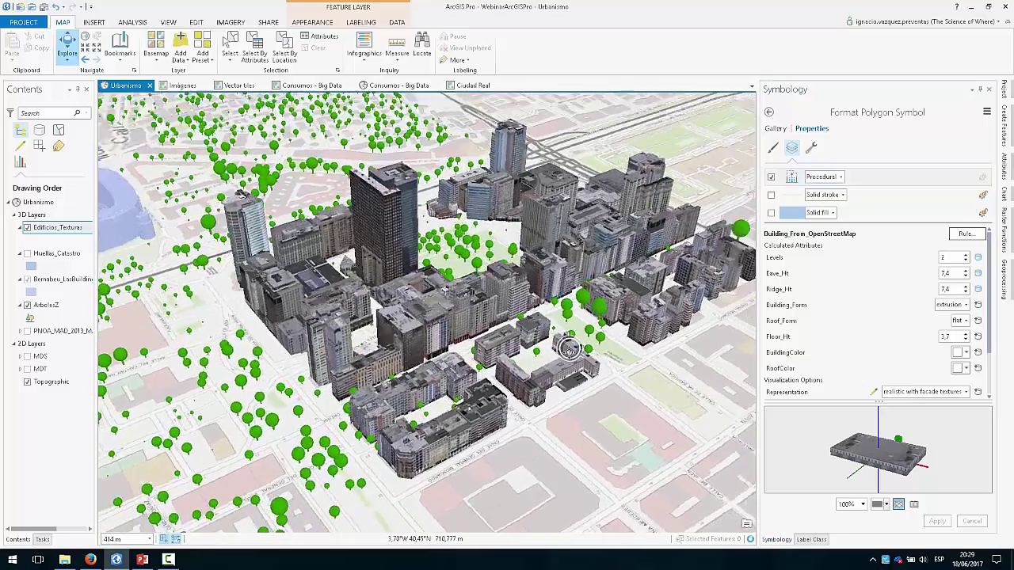
scroll(517, 320, "down", 5)
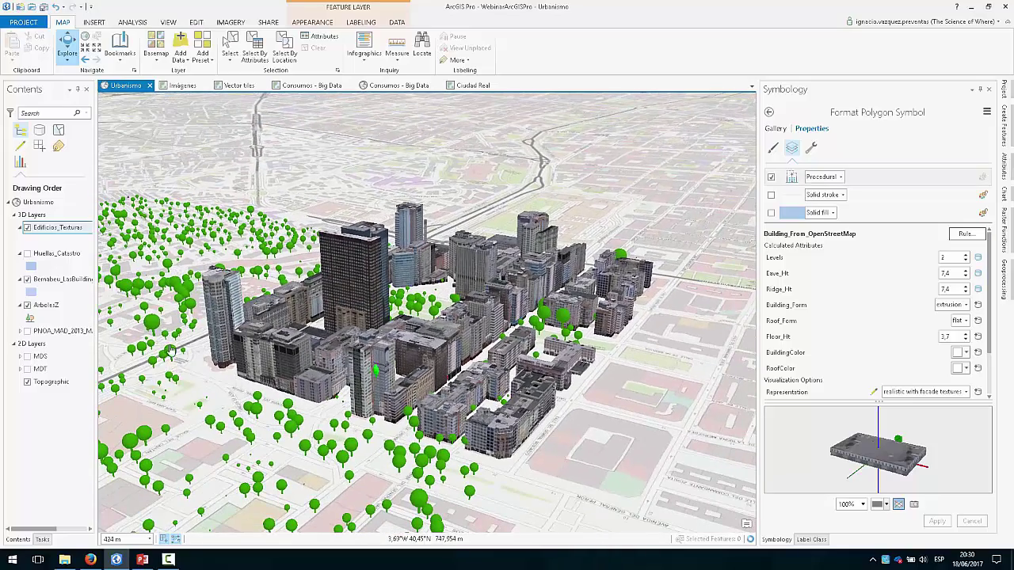
left_click(380, 379)
left_click(364, 132)
left_click(27, 227)
left_click(27, 254)
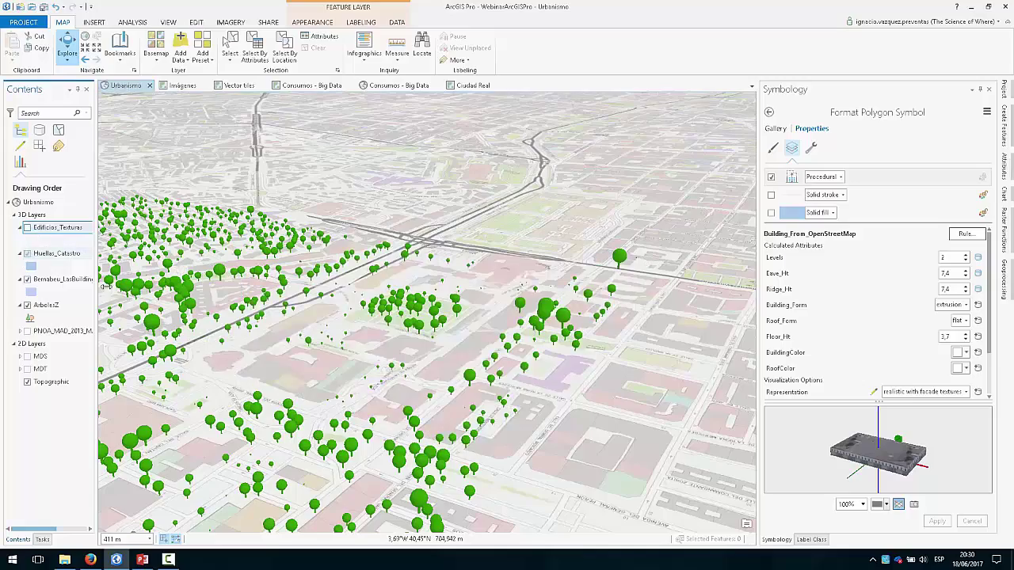
scroll(476, 280, "up", 5)
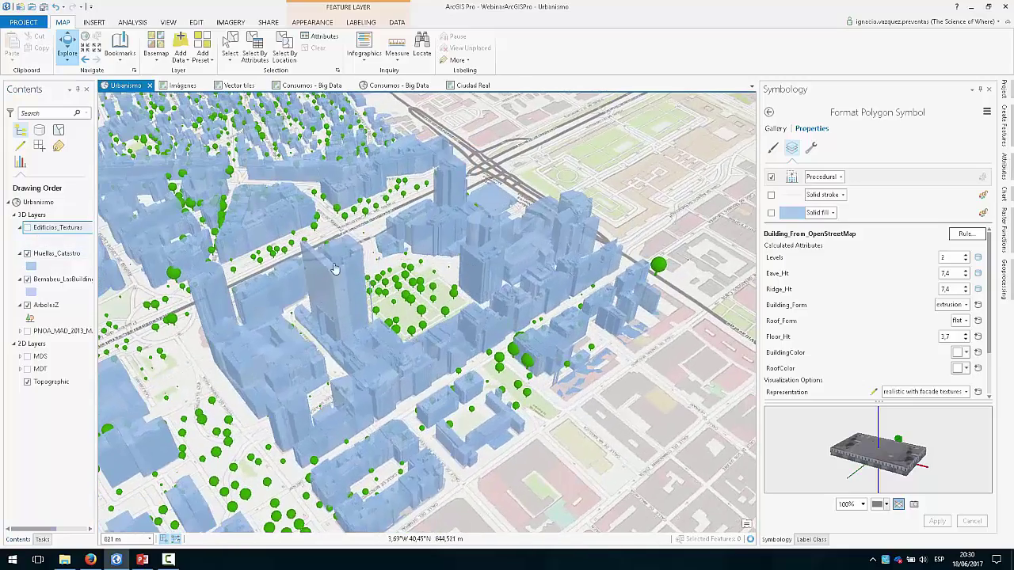
scroll(334, 269, "down", 5)
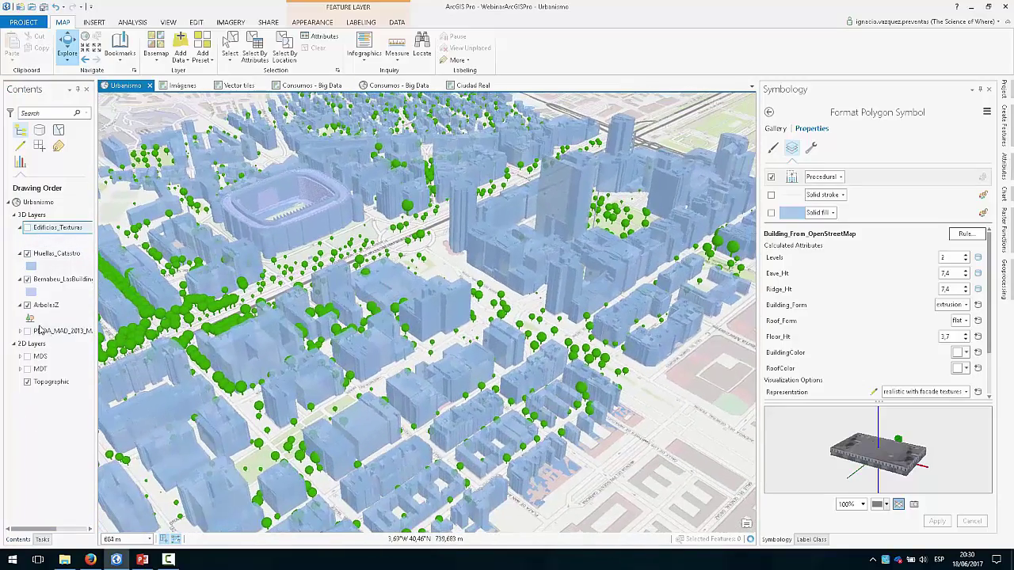
Show the PNOA_MAD_2013 point cloud, hide Huellas_Catastro, and examine the points around the stadium and surrounding blocks
left_click(27, 332)
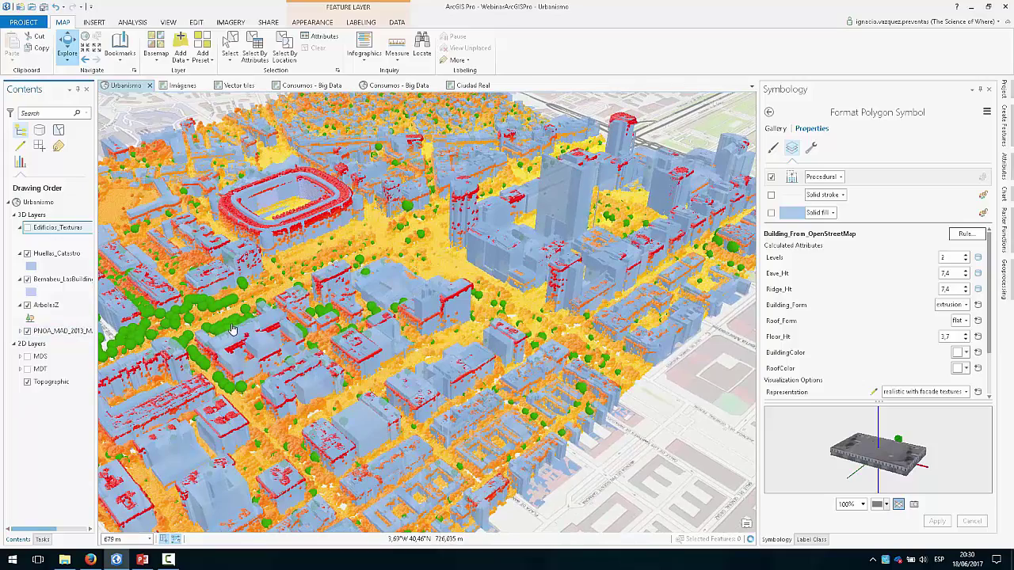
scroll(355, 269, "up", 3)
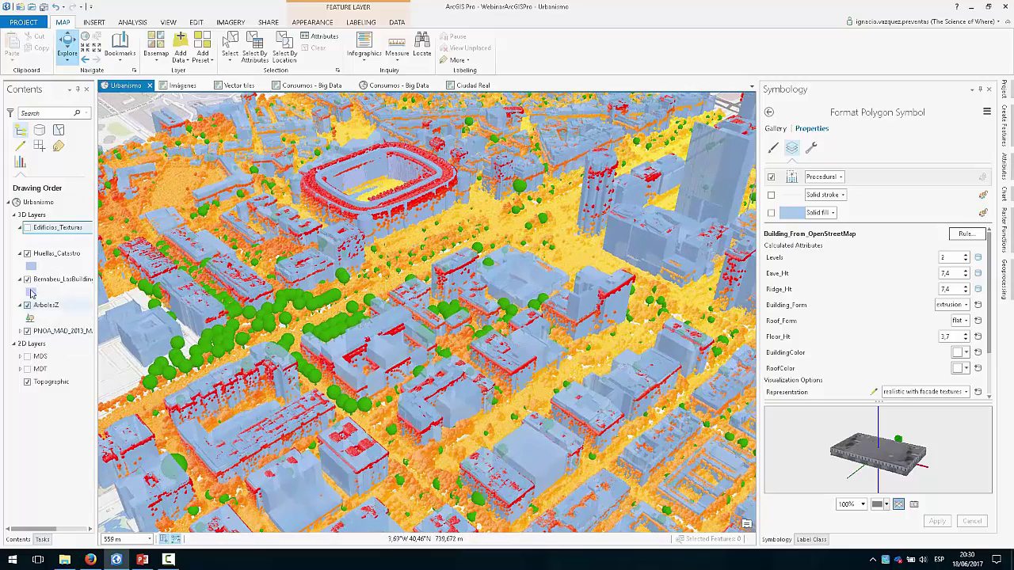
left_click(27, 258)
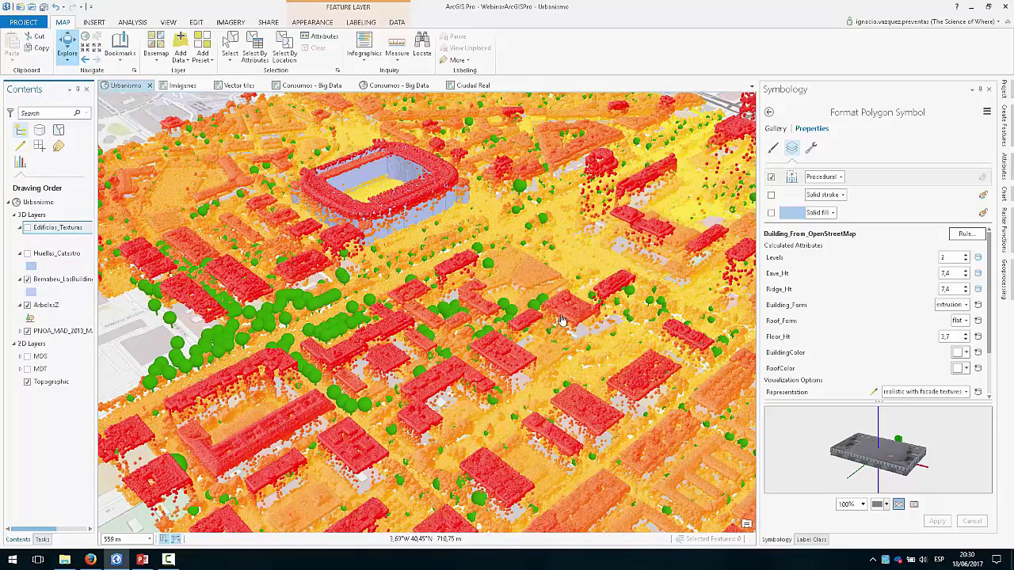
left_click_drag(449, 315, 449, 351)
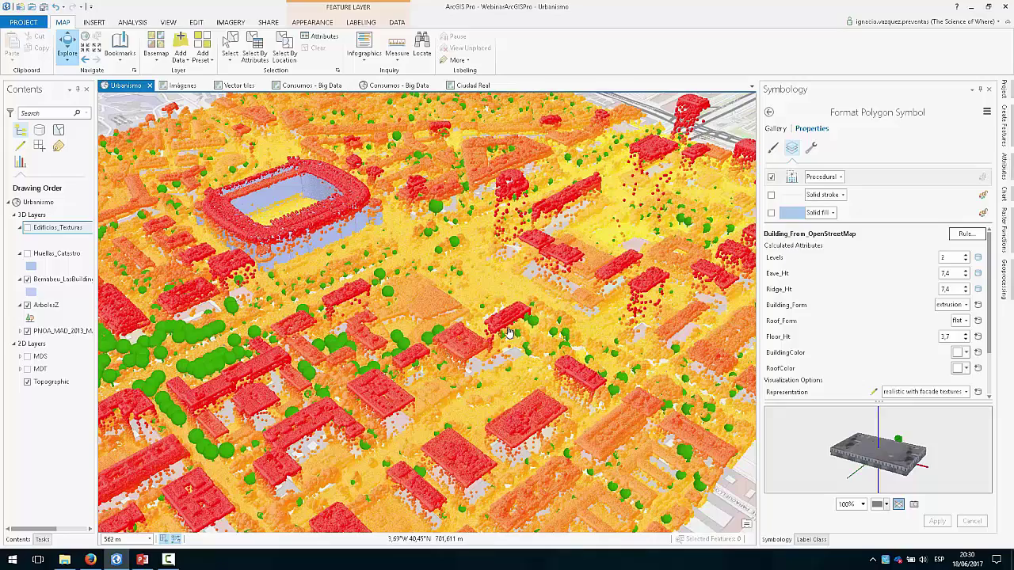
left_click_drag(419, 412, 347, 358)
scroll(434, 408, "up", 5)
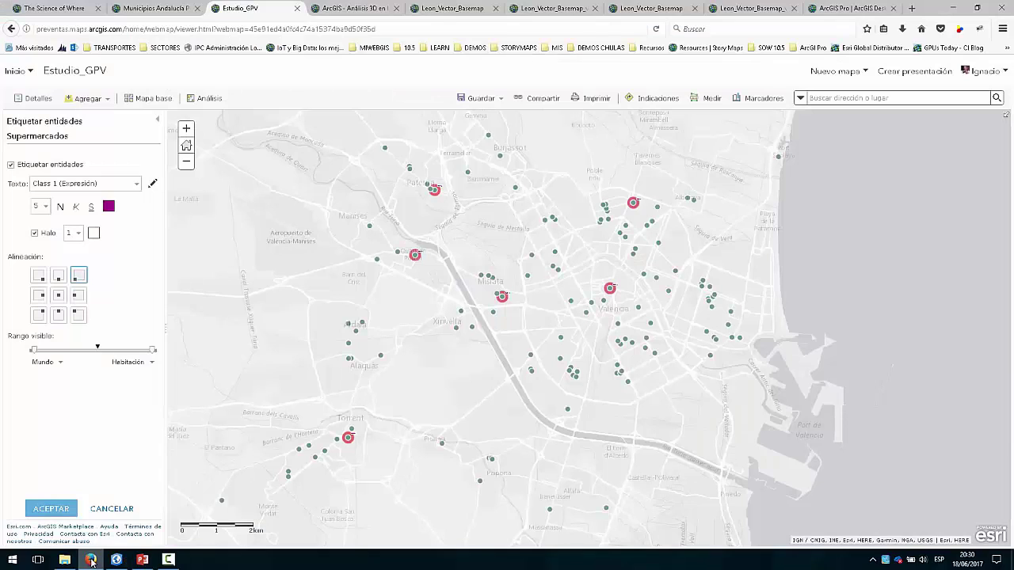
Switch to the Análisis 3D en la planificación urbanística web scene in Firefox and look closer at the stadium area
left_click(91, 559)
left_click(355, 10)
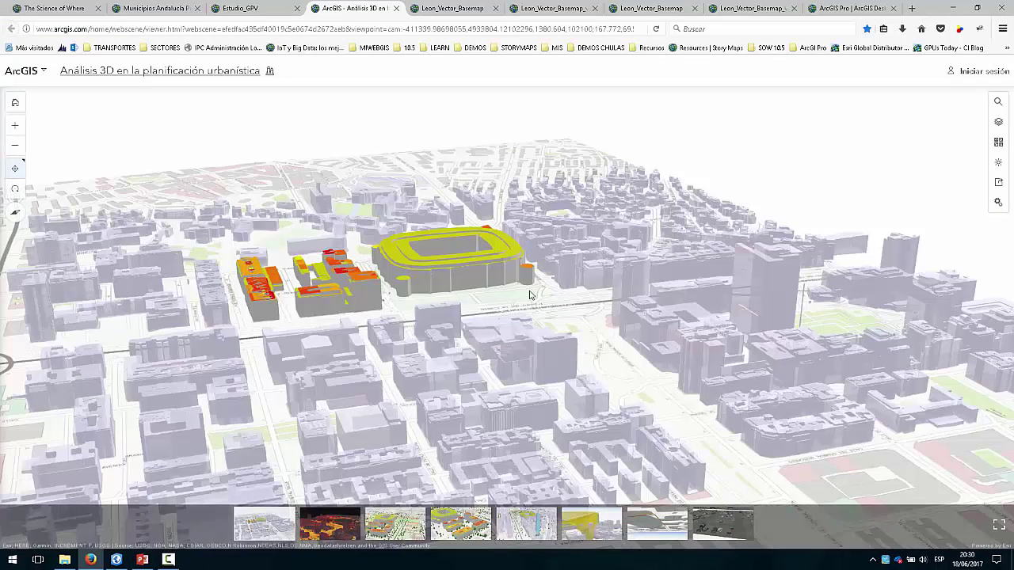
scroll(529, 339, "up", 3)
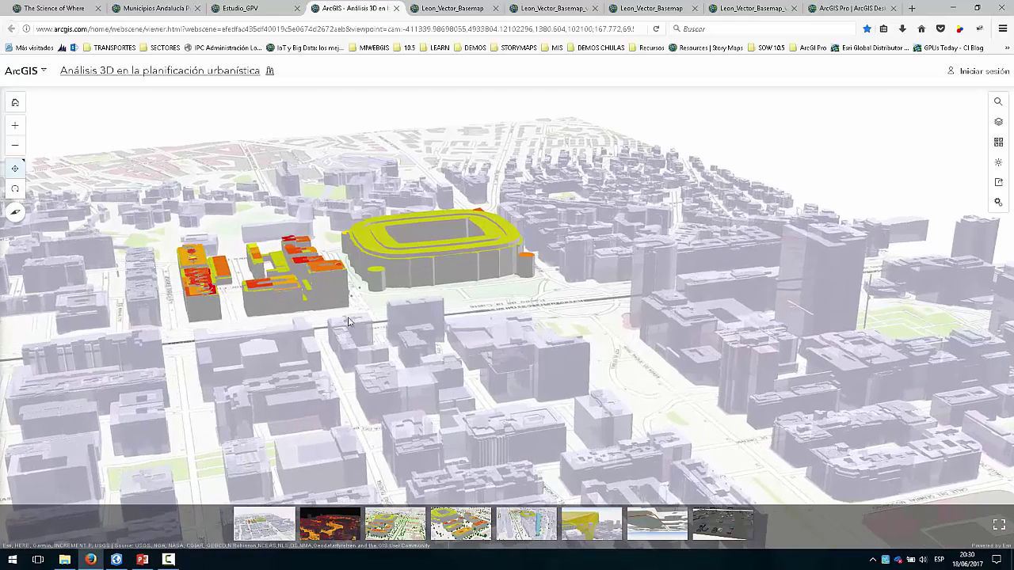
Browse the web scene's slides, examining the night-time point cloud, the ground arrows, the coloured roofs and the yellow volume view
left_click(337, 525)
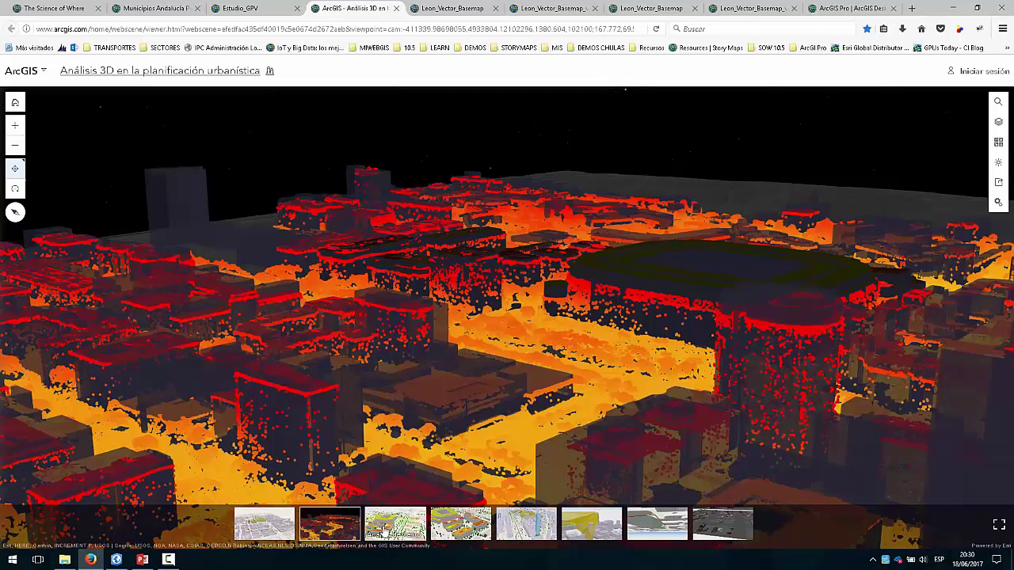
left_click(384, 534)
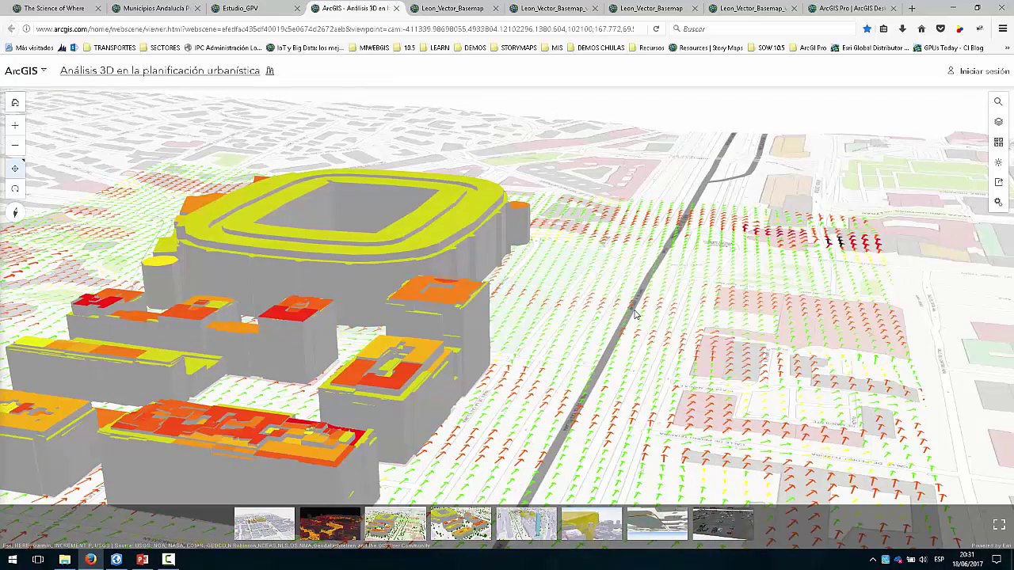
left_click(463, 522)
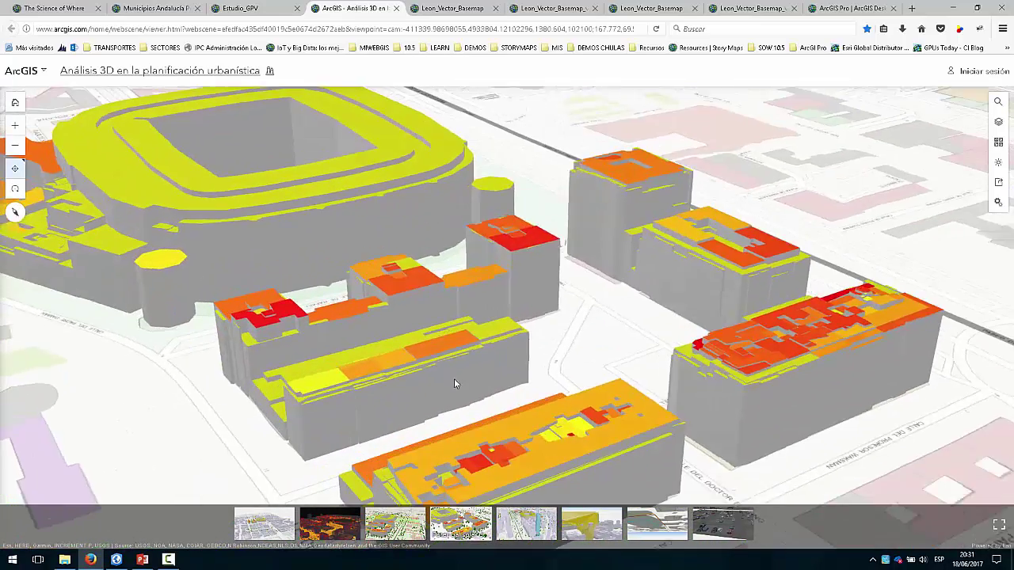
left_click(400, 536)
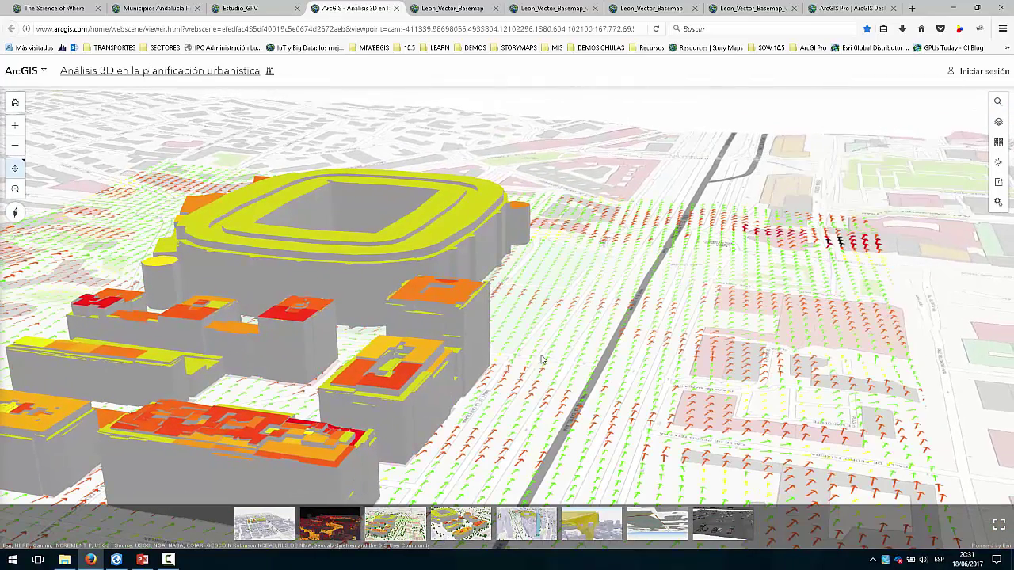
left_click(586, 525)
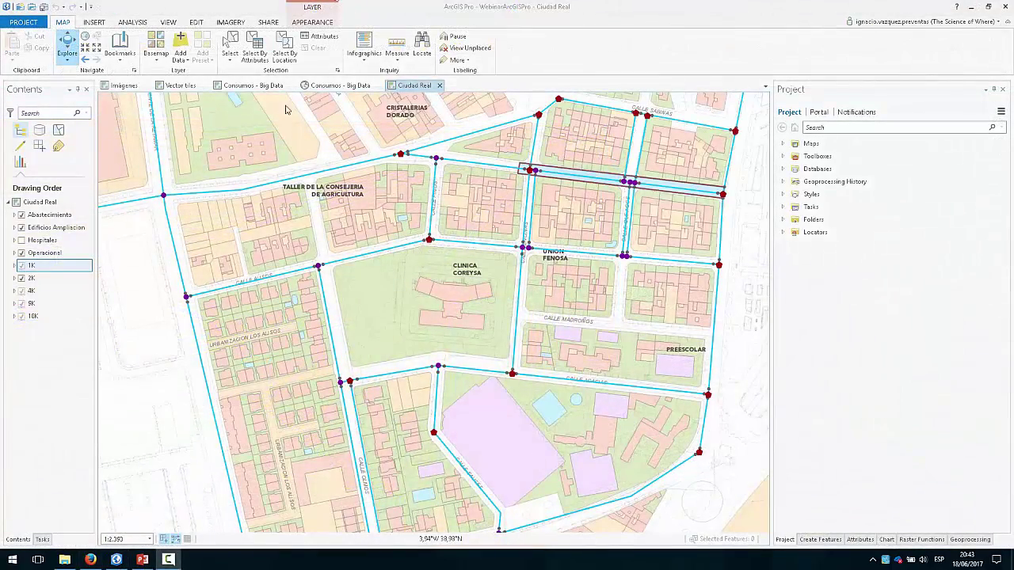
In ArcGIS Pro's Ciudad Real map, draw a small four-sided 1K Construcciones Zona Deportiva polygon in the green area west of Clinica Coreysa
left_click(197, 23)
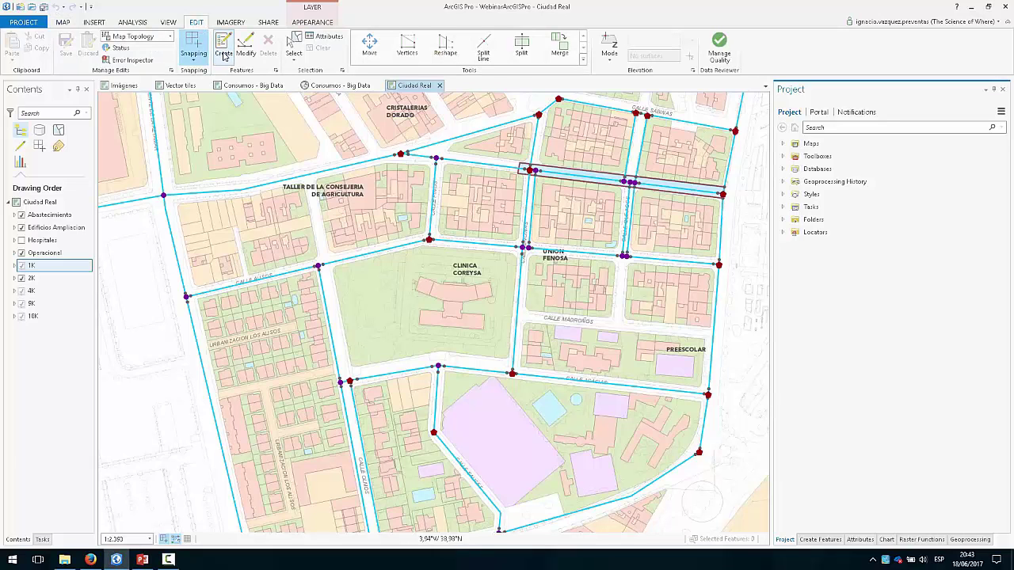
left_click(224, 52)
scroll(486, 308, "up", 3)
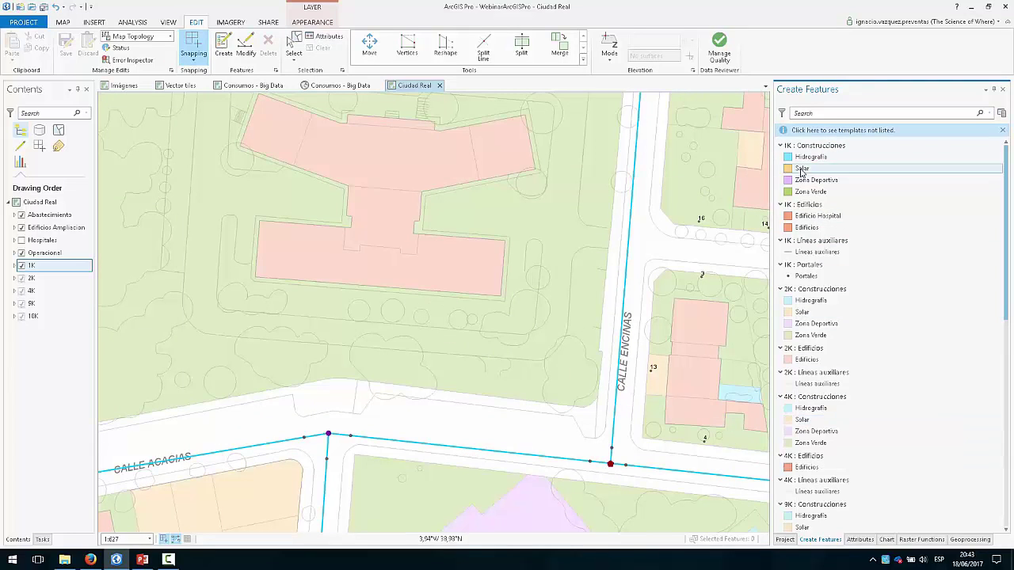
scroll(567, 306, "down", 2)
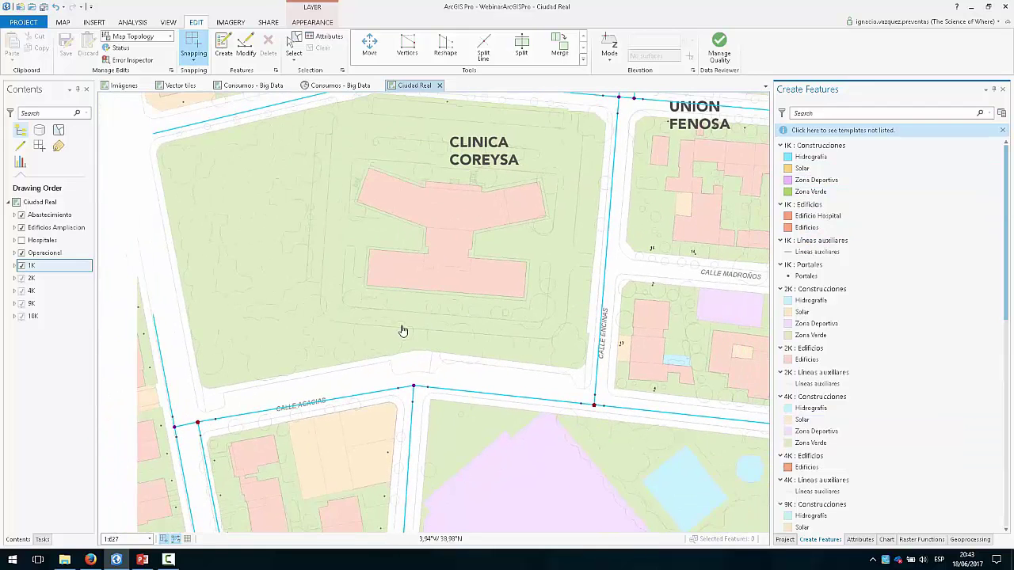
left_click(804, 180)
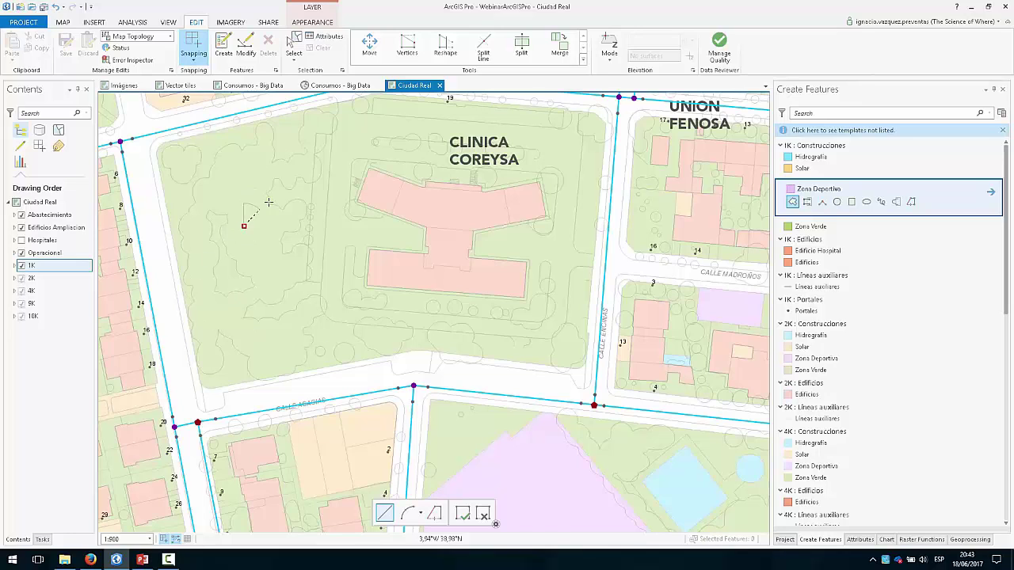
left_click(266, 219)
left_click(265, 254)
double_click(244, 263)
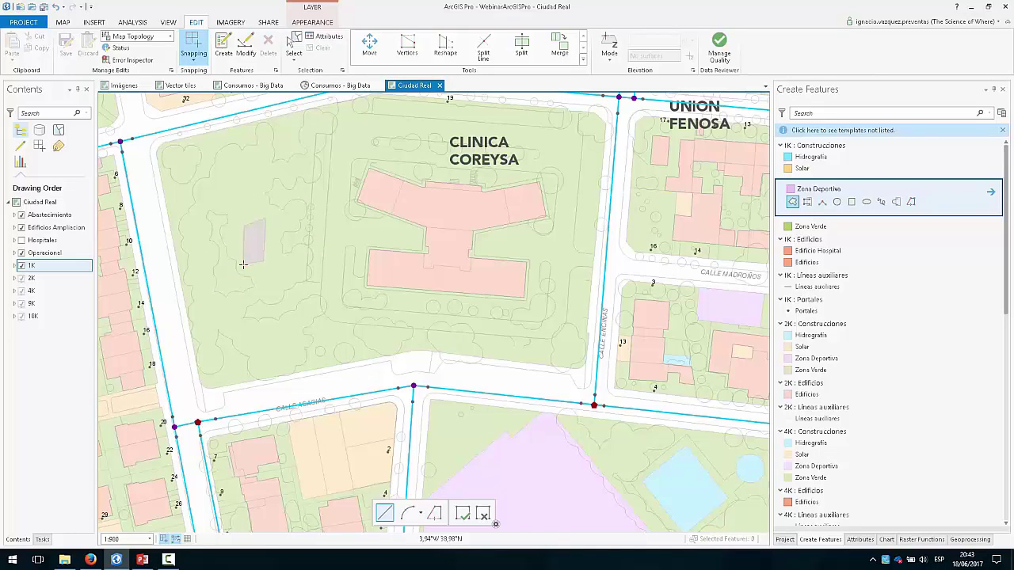
Draw a second small four-sided Zona Deportiva polygon just north of the first one, making its first side 15 m long
left_click(226, 174)
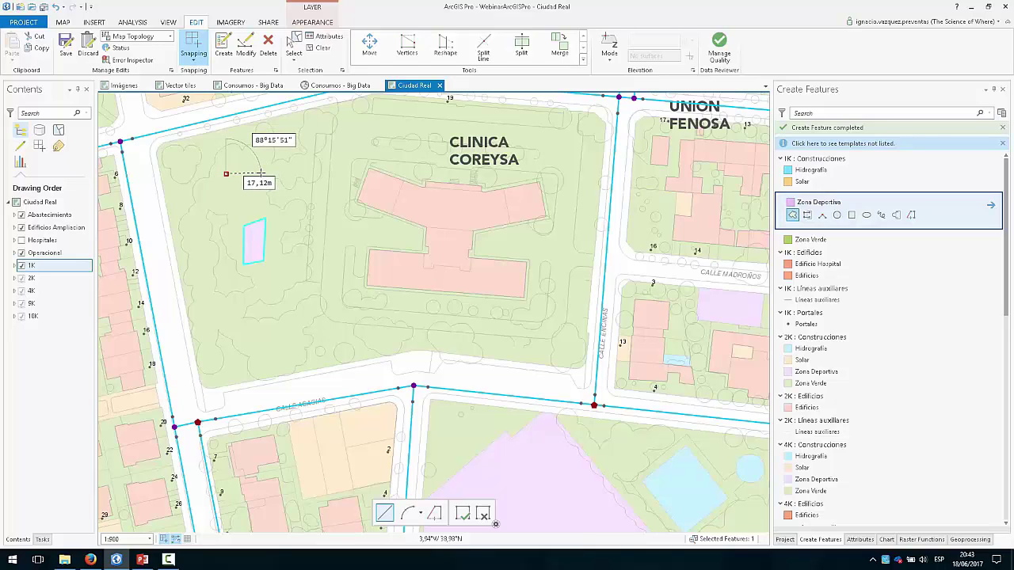
type("3")
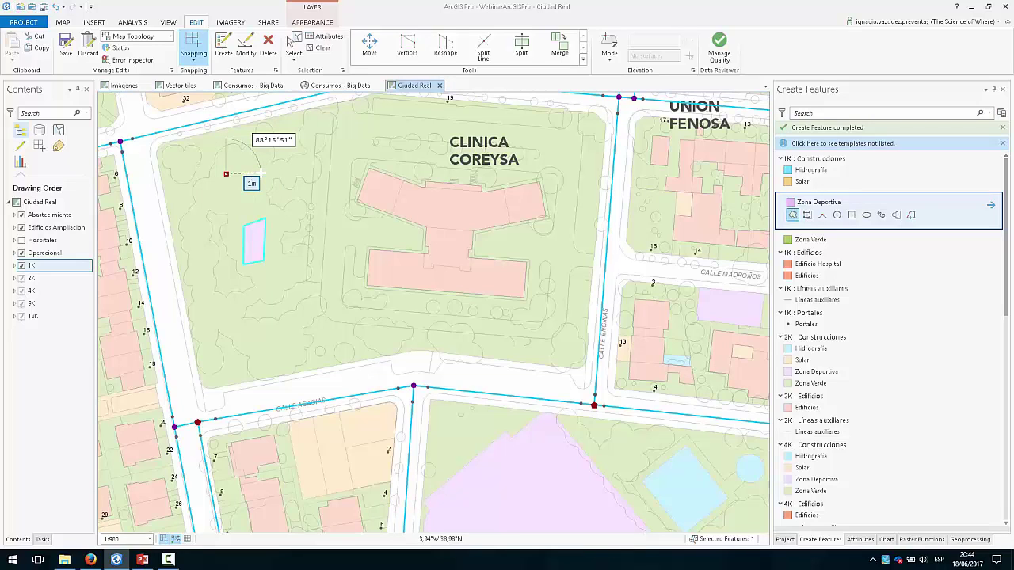
key("Tab")
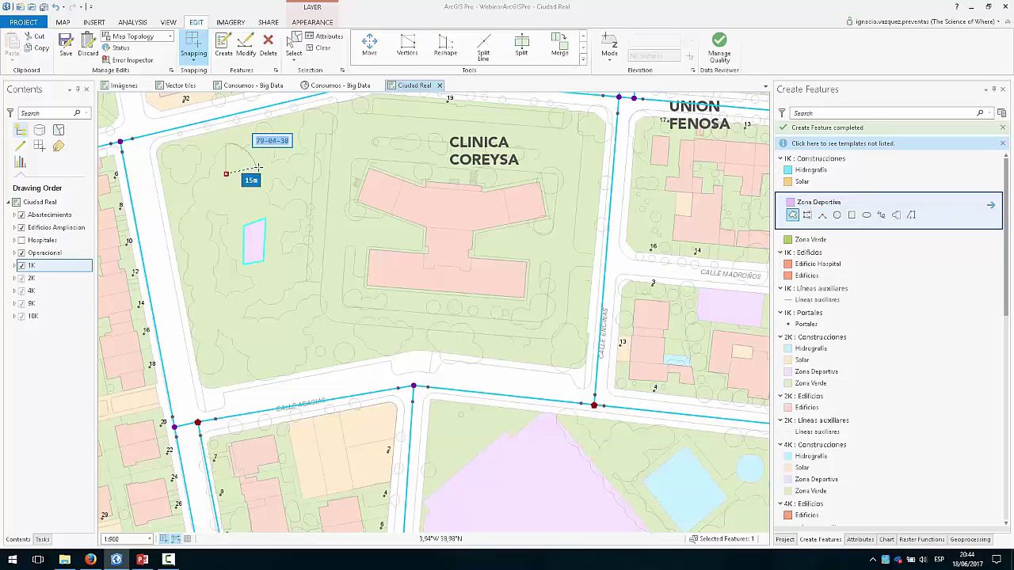
left_click(261, 170)
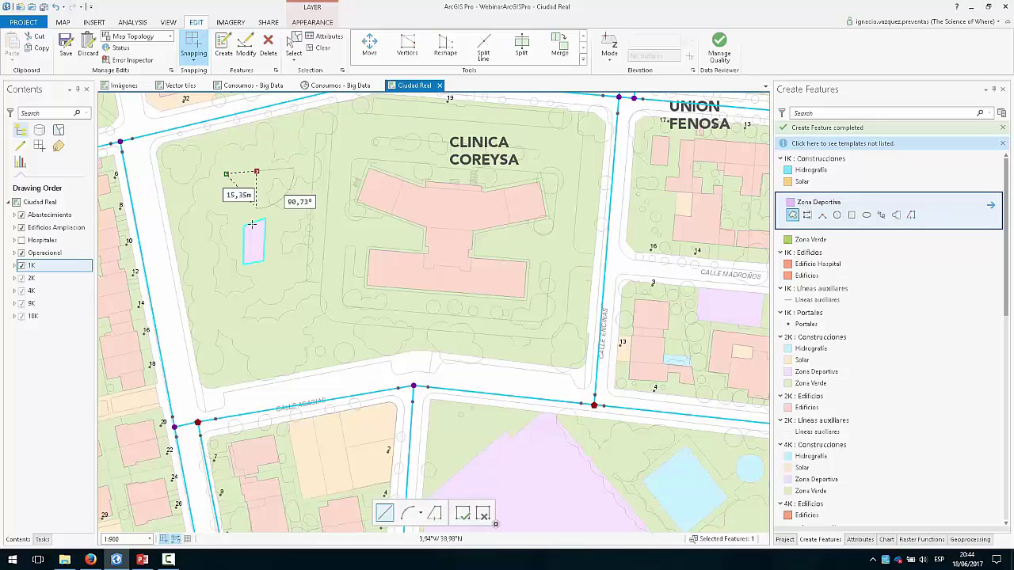
double_click(240, 203)
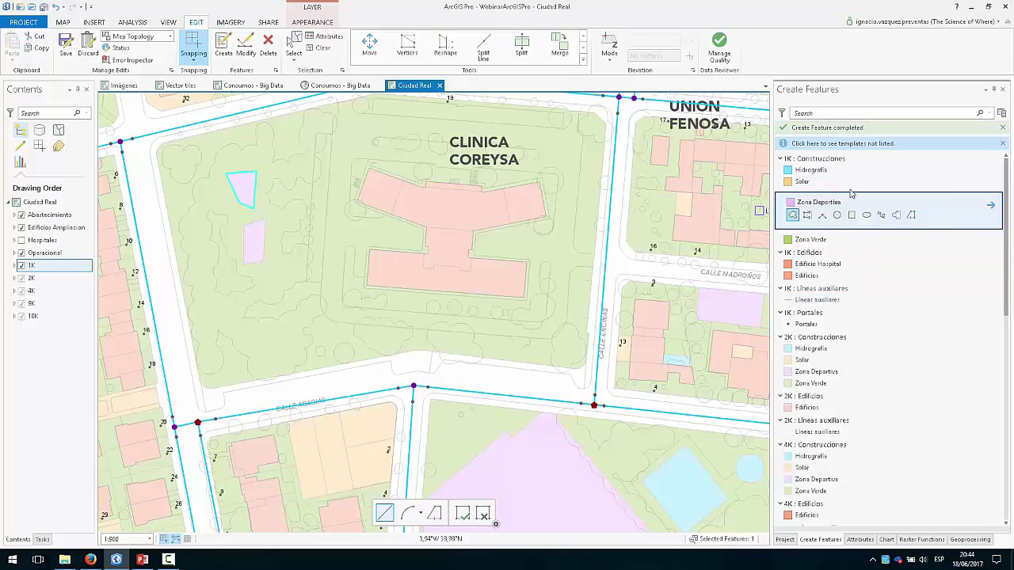
Draw an Acometida de servicio line from the Distribución Principal pipe north into the sports area beside Preescolar, and check the template's components
scroll(828, 162, "down", 10)
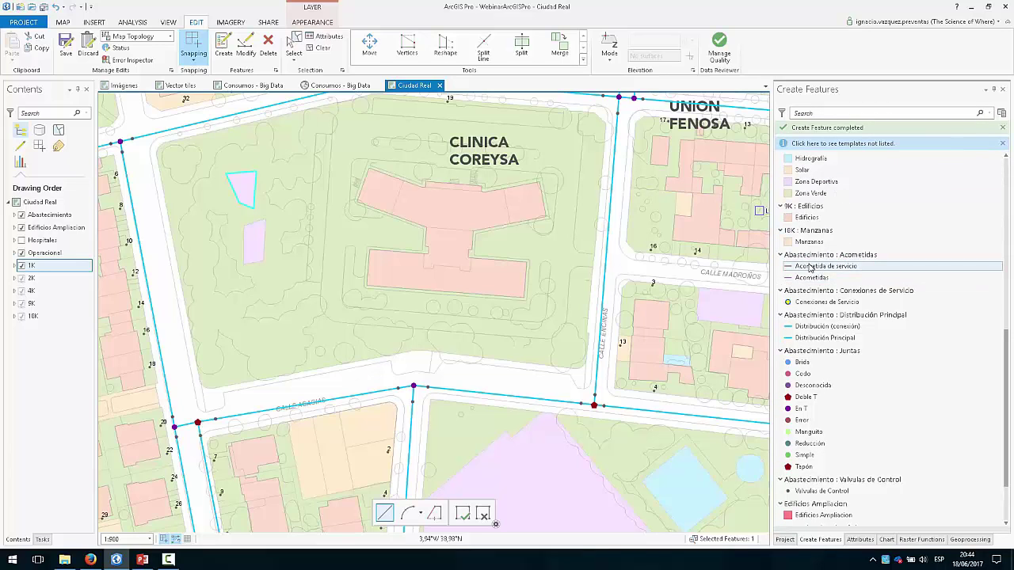
mouse_move(809, 270)
key("Right")
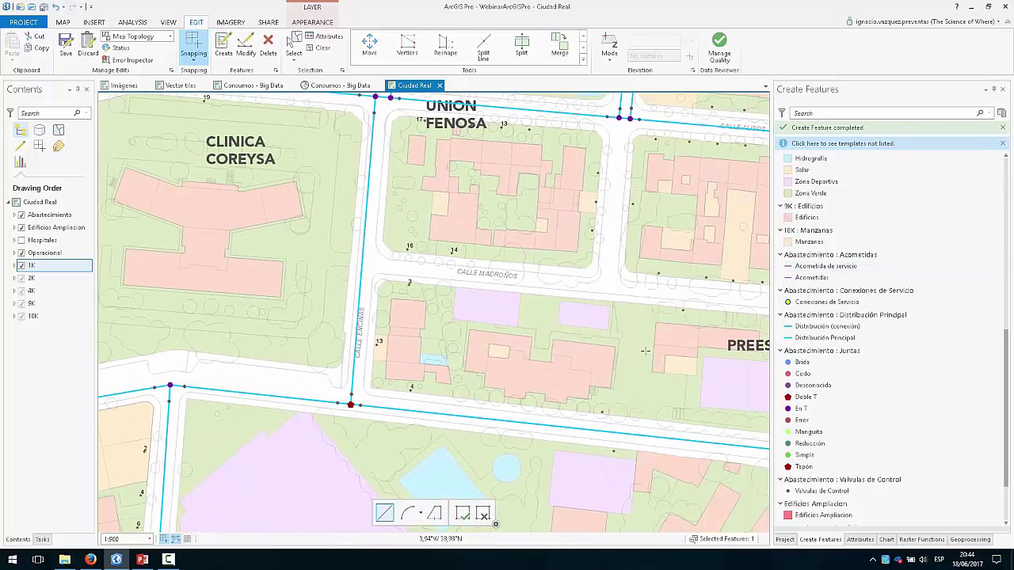
scroll(646, 351, "up", 2)
left_click_drag(728, 388, 543, 230)
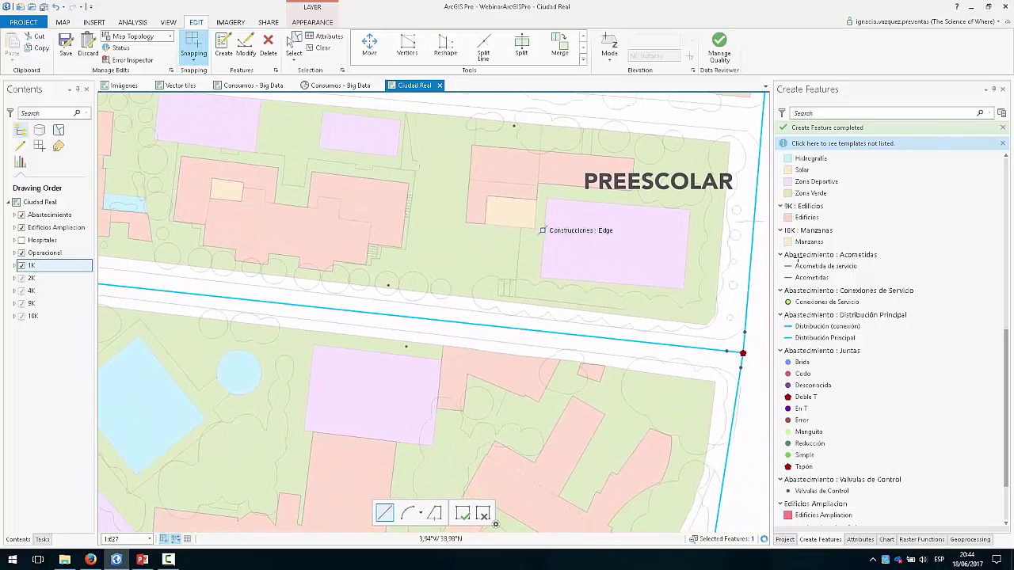
left_click(808, 266)
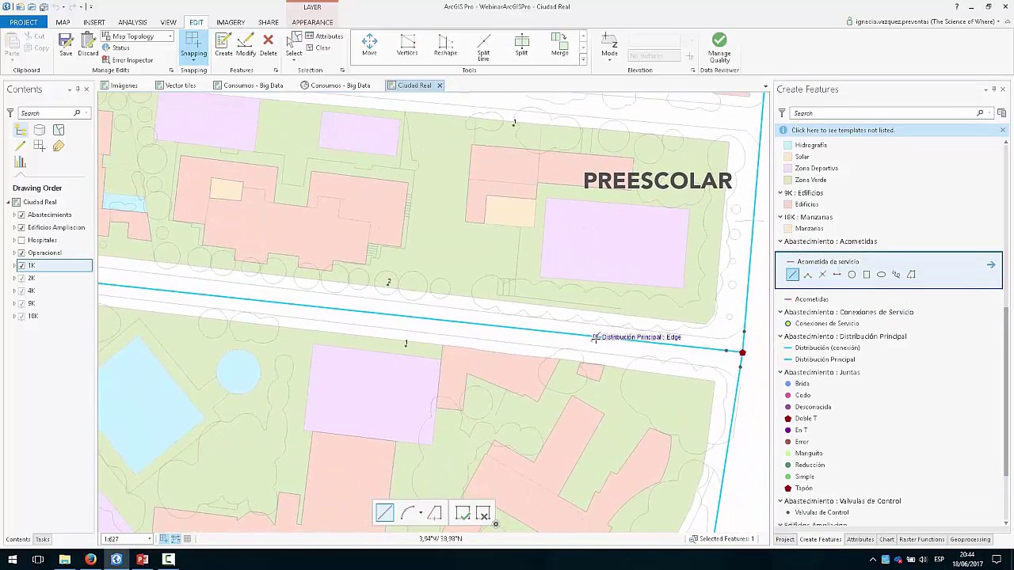
left_click(595, 338)
double_click(598, 274)
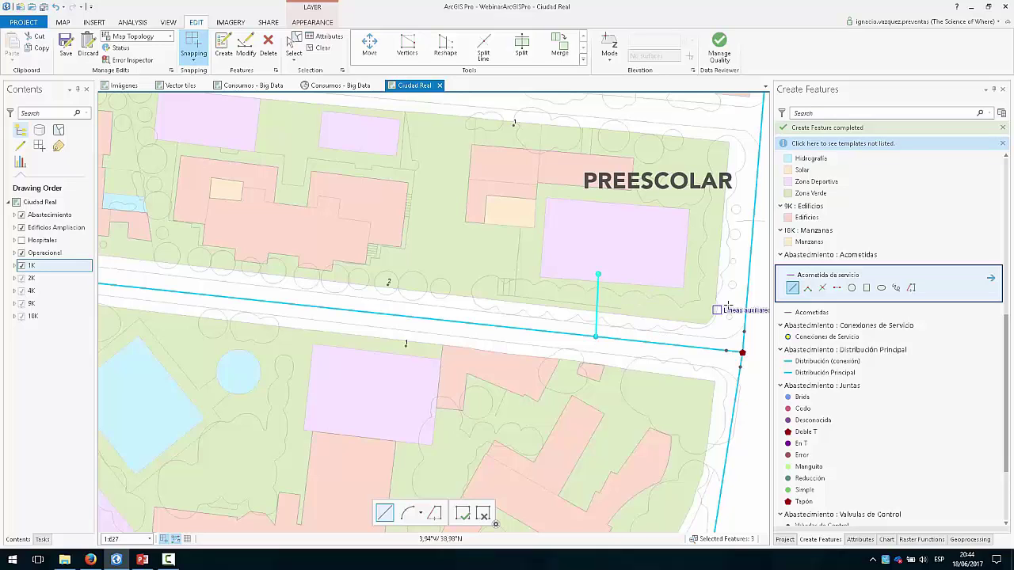
mouse_move(810, 277)
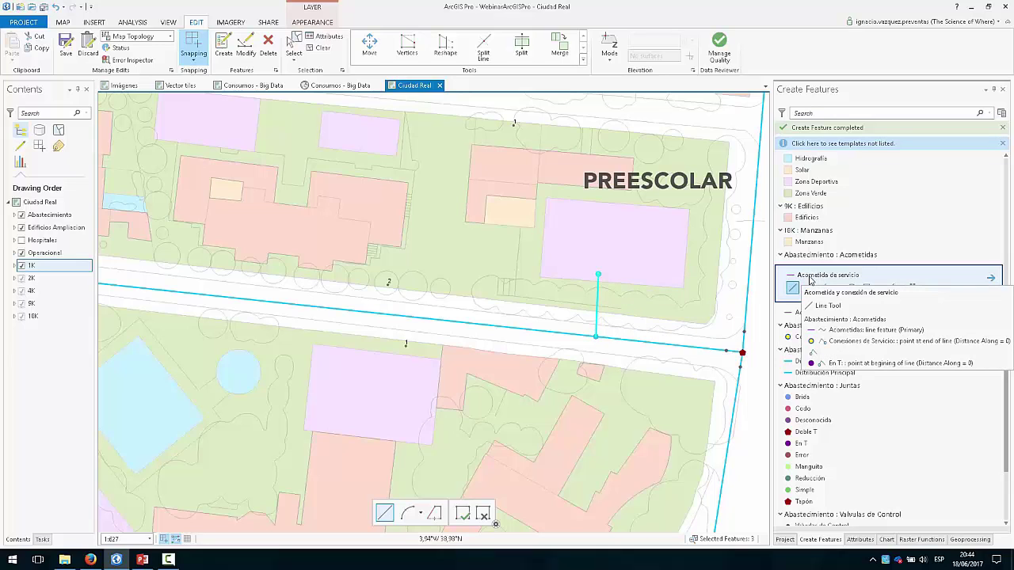
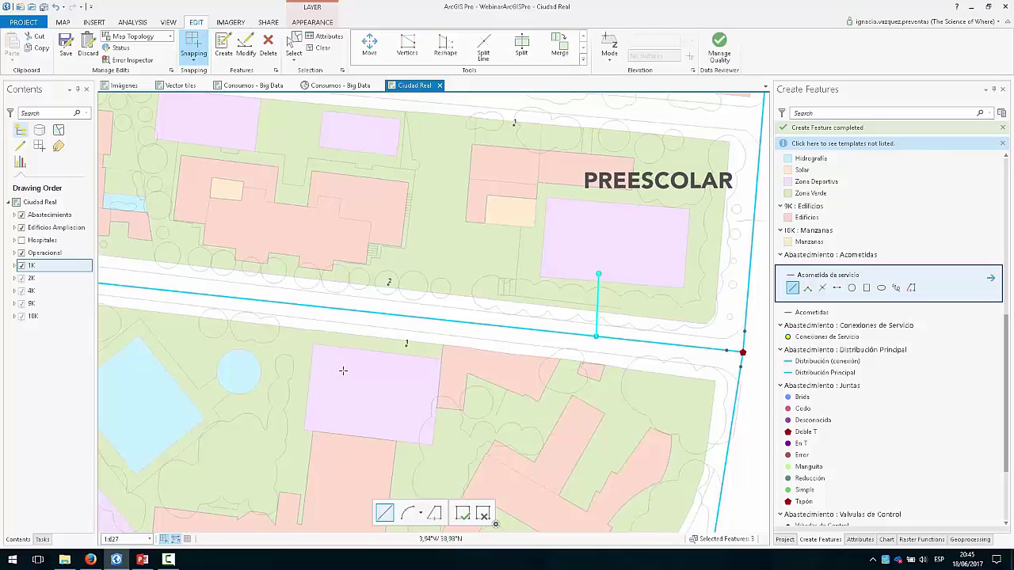
Draw a four-sided Operacional: Urbanísticos Agua polygon, about 47 m wide, over the elongated open area east of Preescolar
scroll(339, 370, "down", 2)
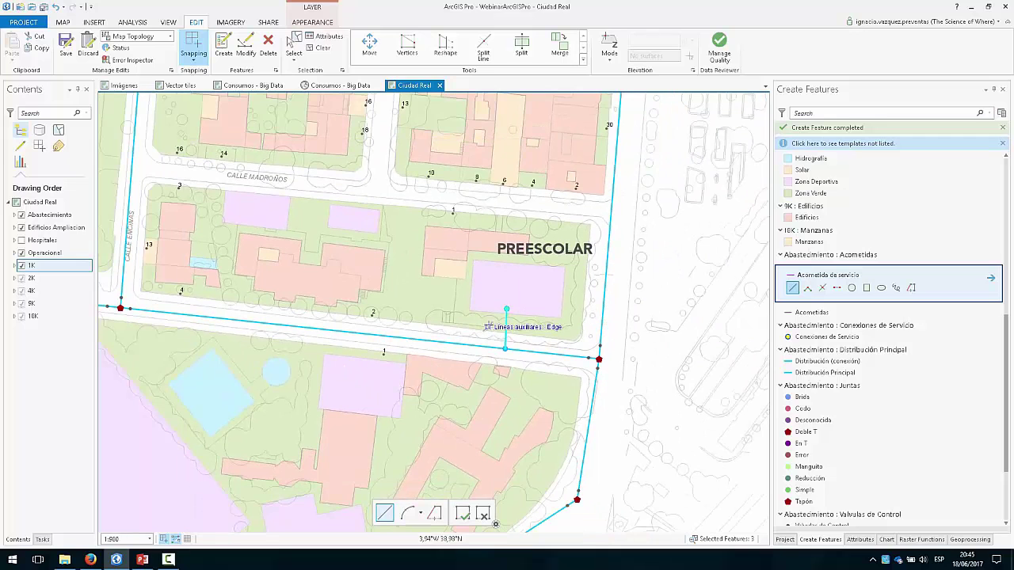
left_click_drag(531, 295, 366, 294)
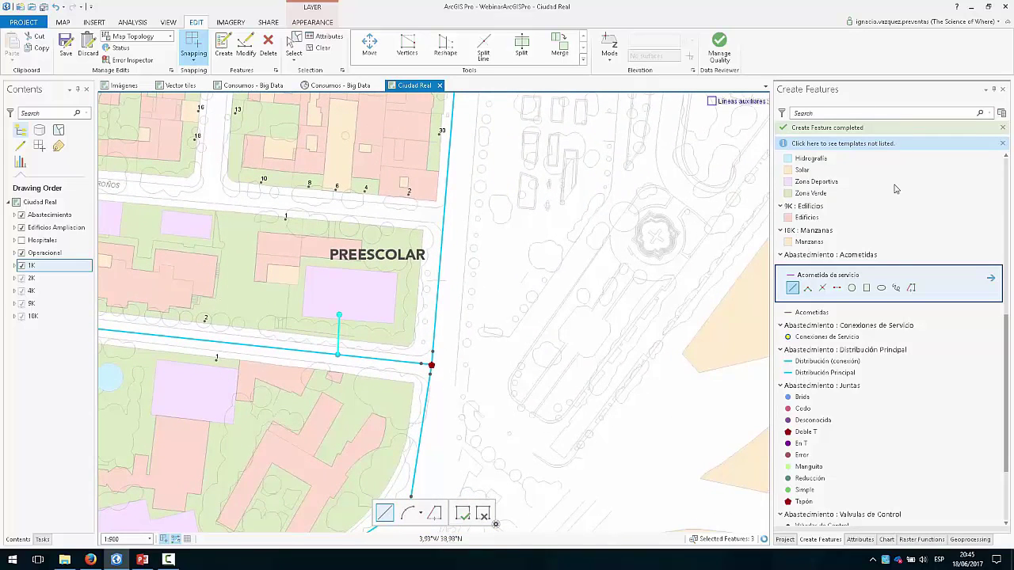
scroll(880, 351, "down", 3)
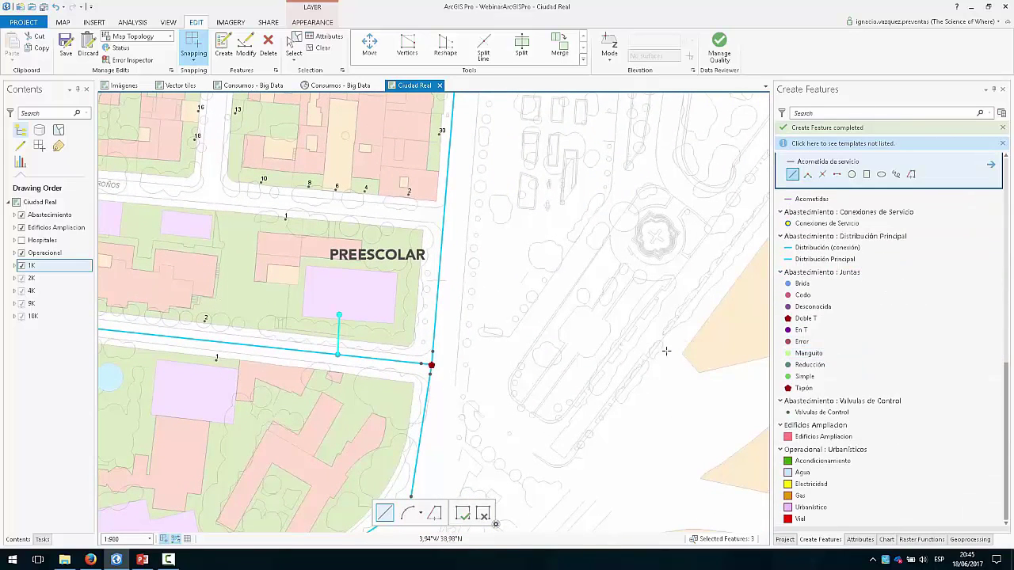
left_click_drag(665, 351, 568, 305)
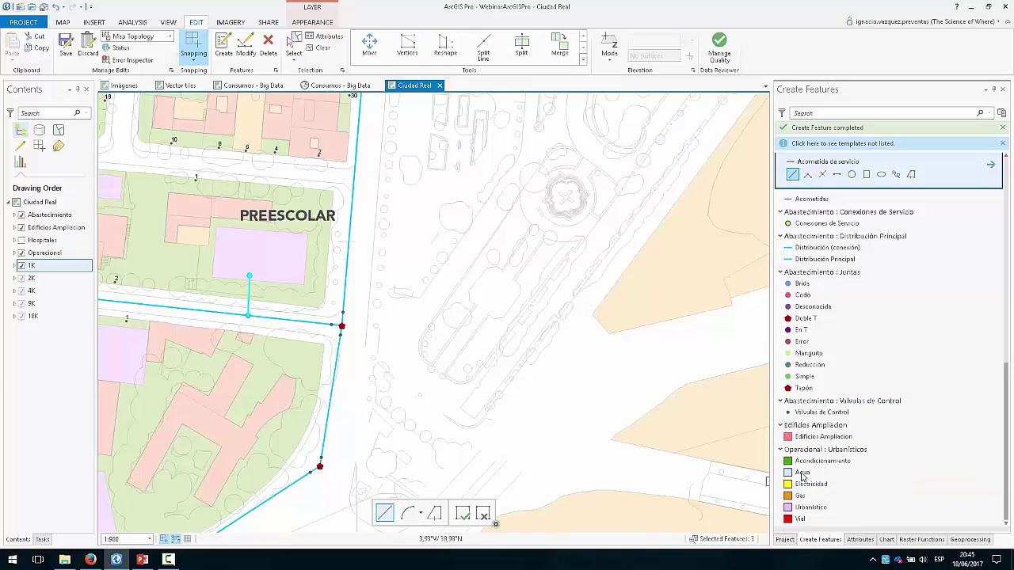
left_click(804, 473)
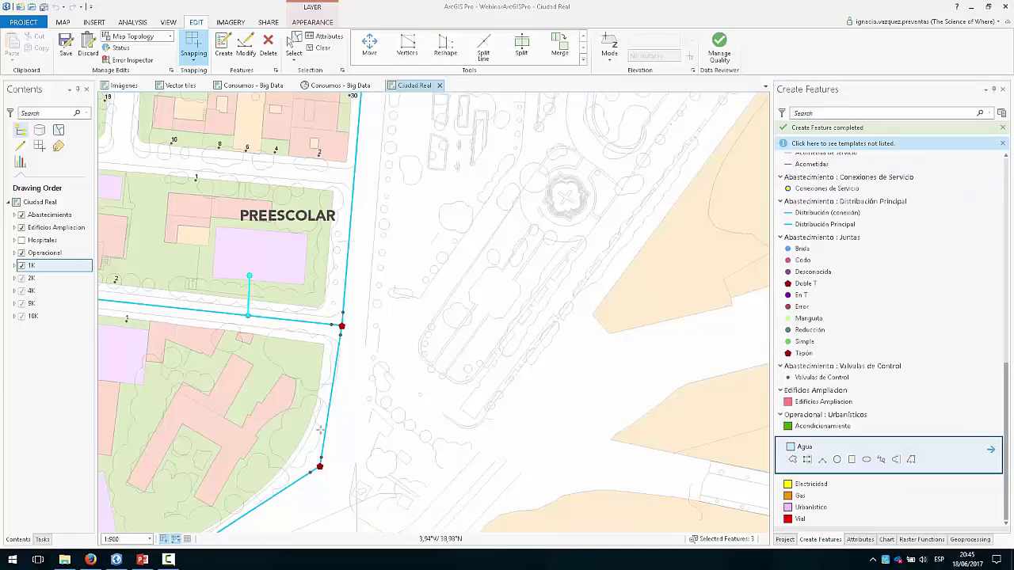
left_click(395, 356)
left_click(460, 408)
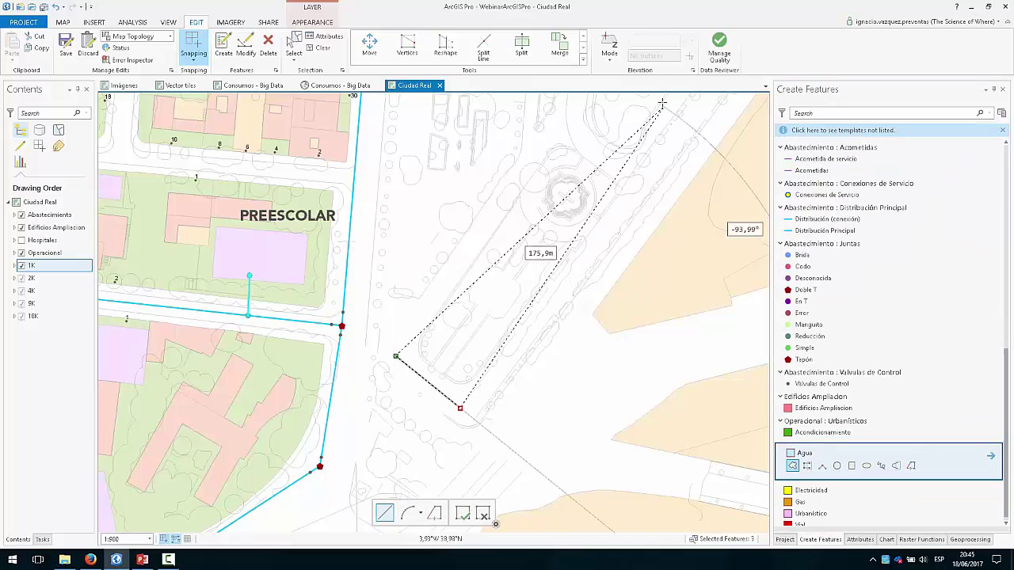
left_click(629, 190)
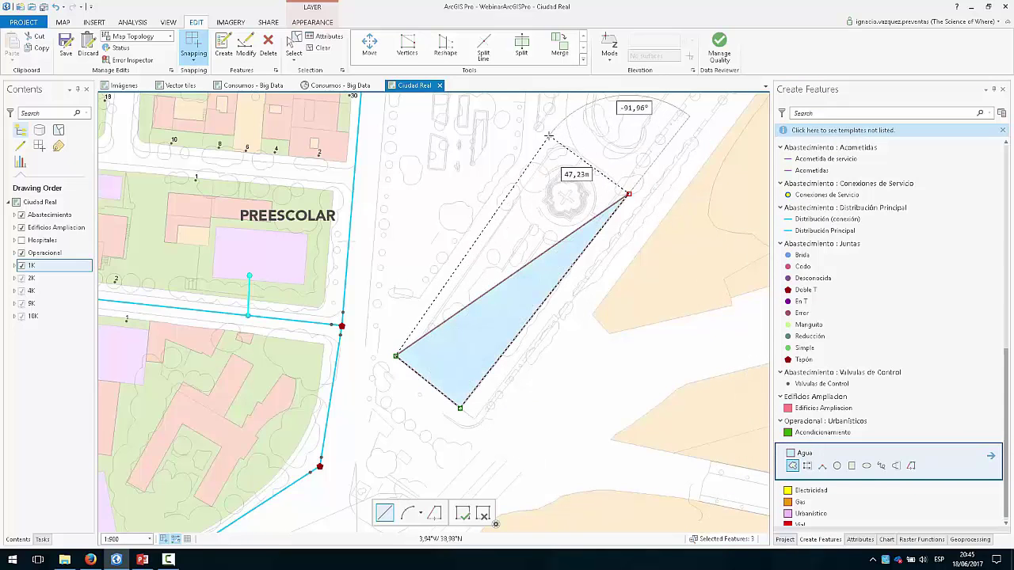
double_click(548, 136)
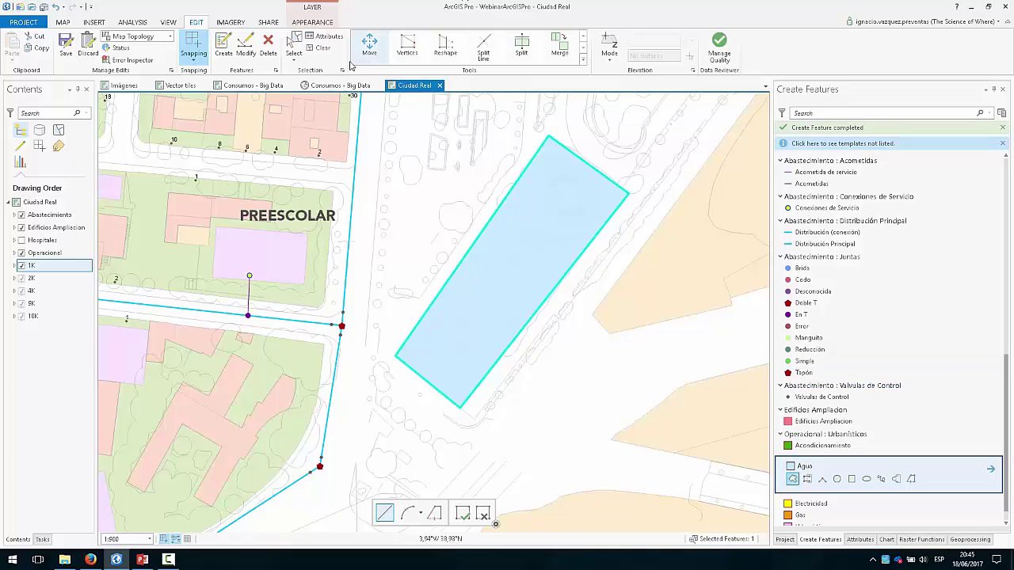
Open the new Agua polygon's attributes and start filling in its Nombre with "Proyecto"
left_click(321, 36)
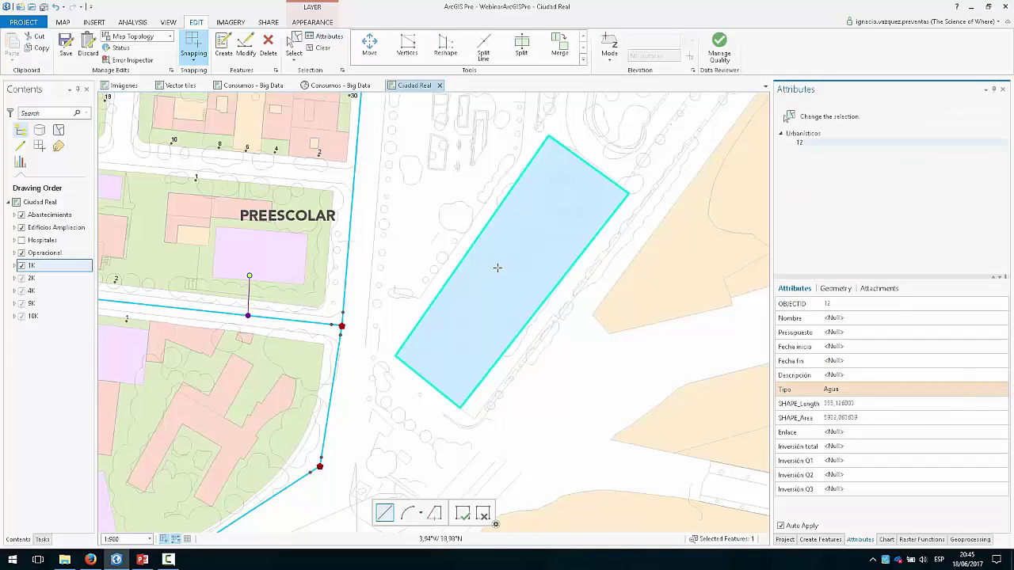
left_click(836, 317)
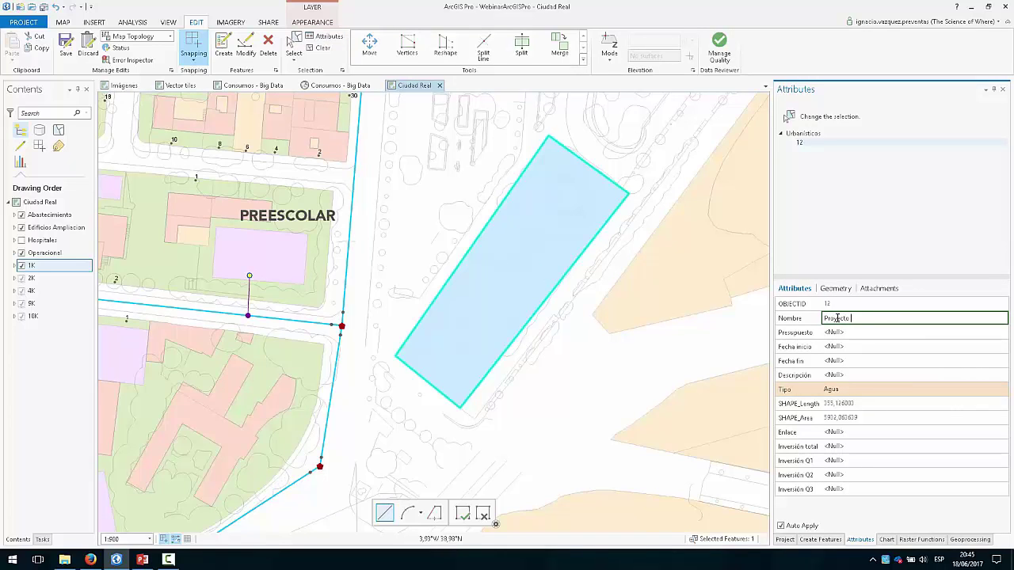
Check the date picker for Fecha fin and the available Tipo values of the Proyecto feature
left_click(833, 361)
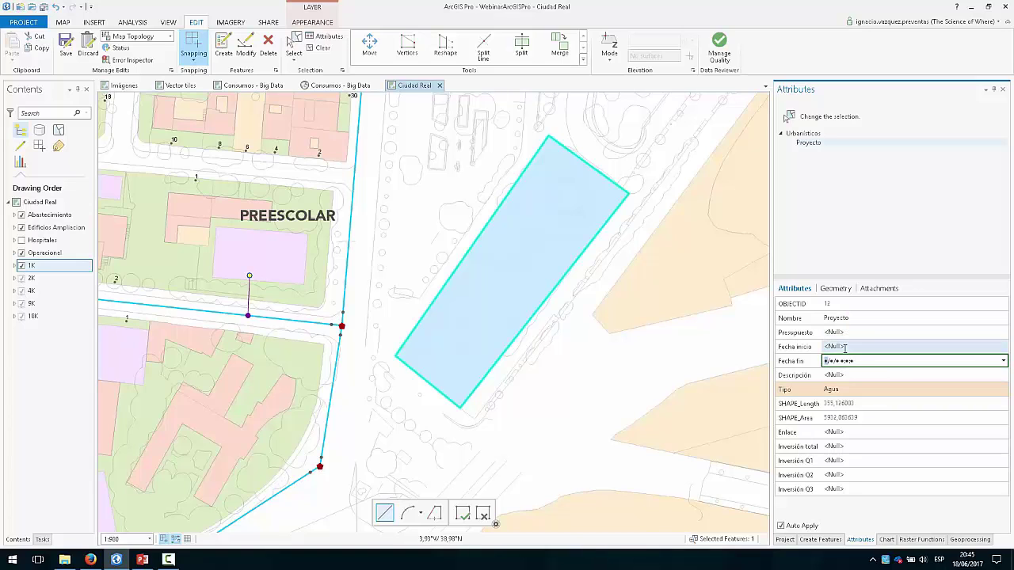
left_click(1004, 361)
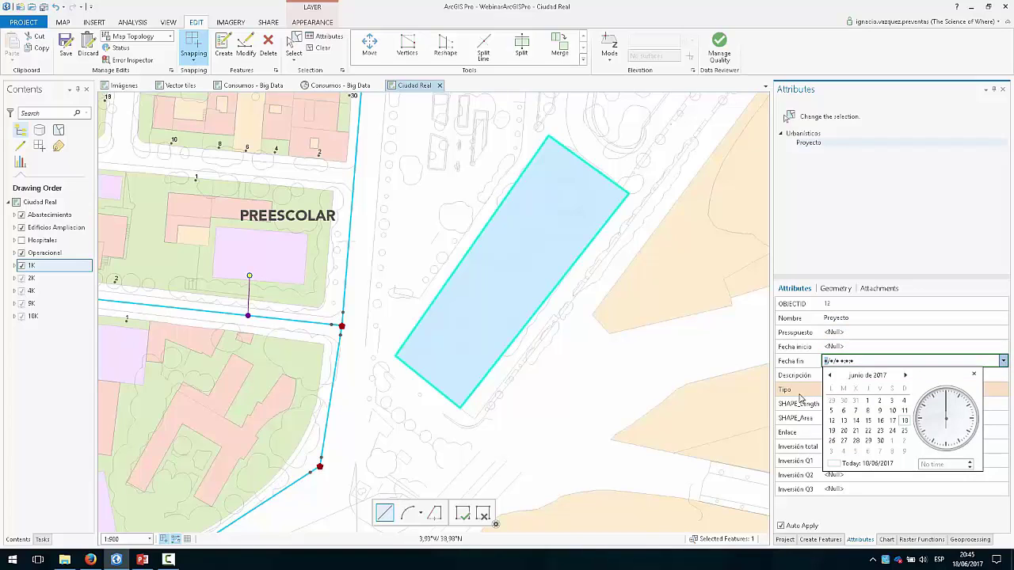
key("Escape")
left_click(937, 390)
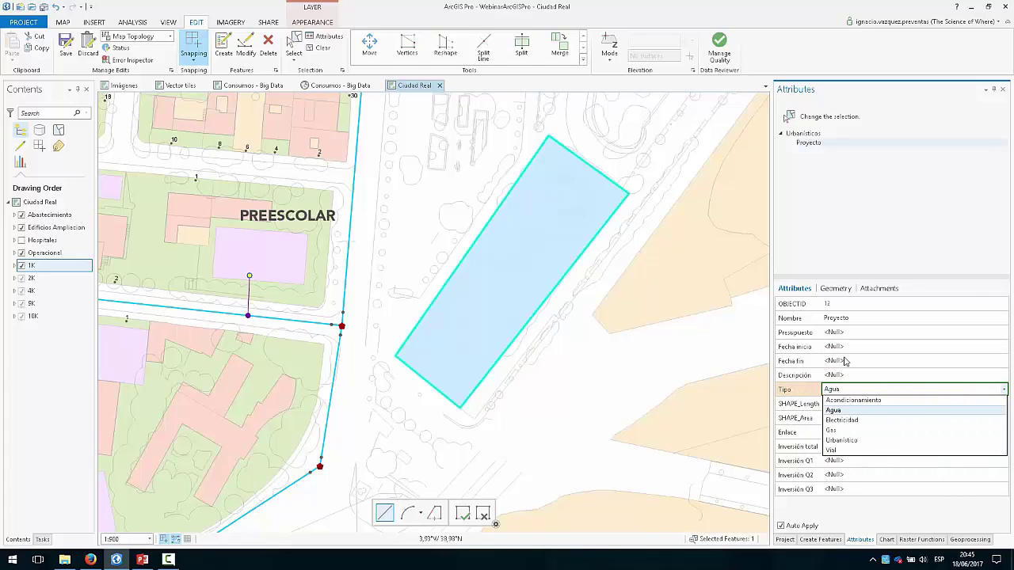
left_click(844, 381)
Load the unique values for the Descripción attribute and set it to Abastecimiento
left_click(843, 375)
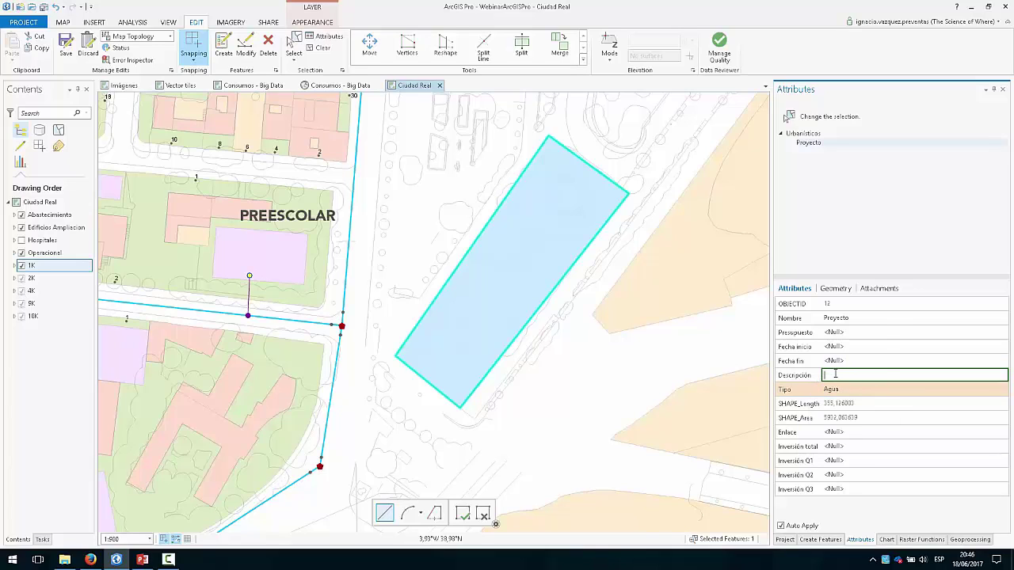
right_click(839, 375)
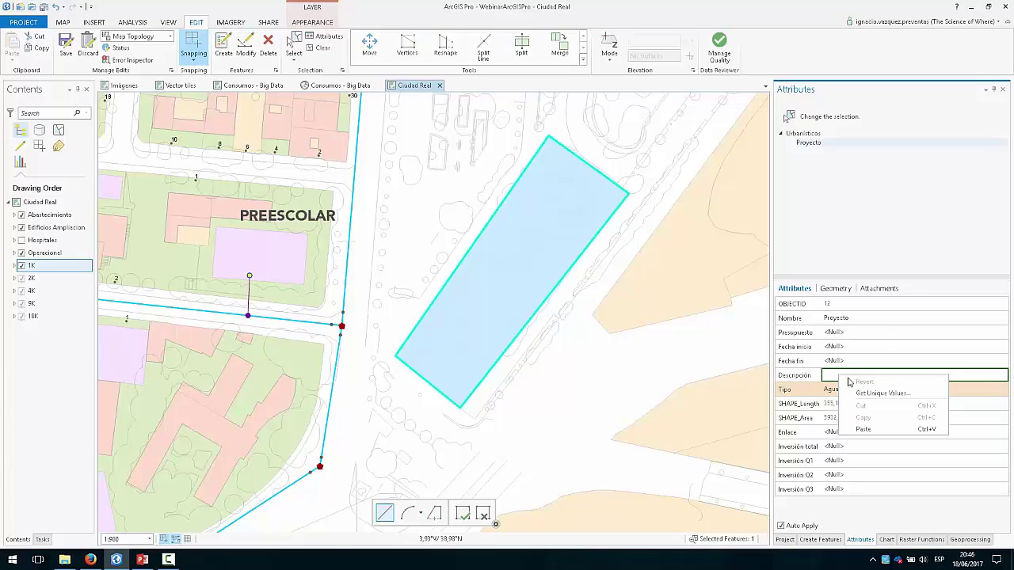
left_click(871, 394)
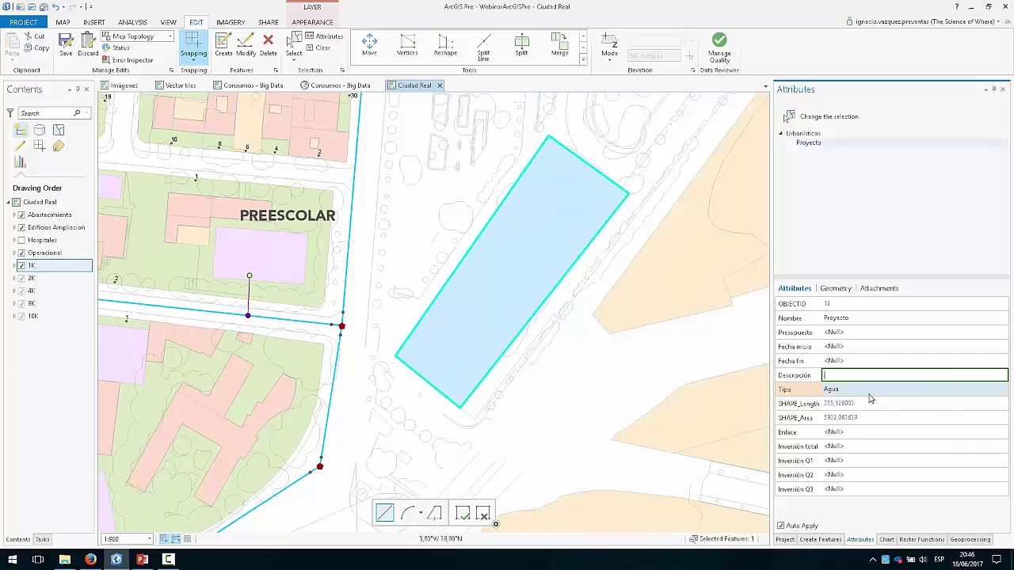
left_click(990, 360)
left_click(911, 374)
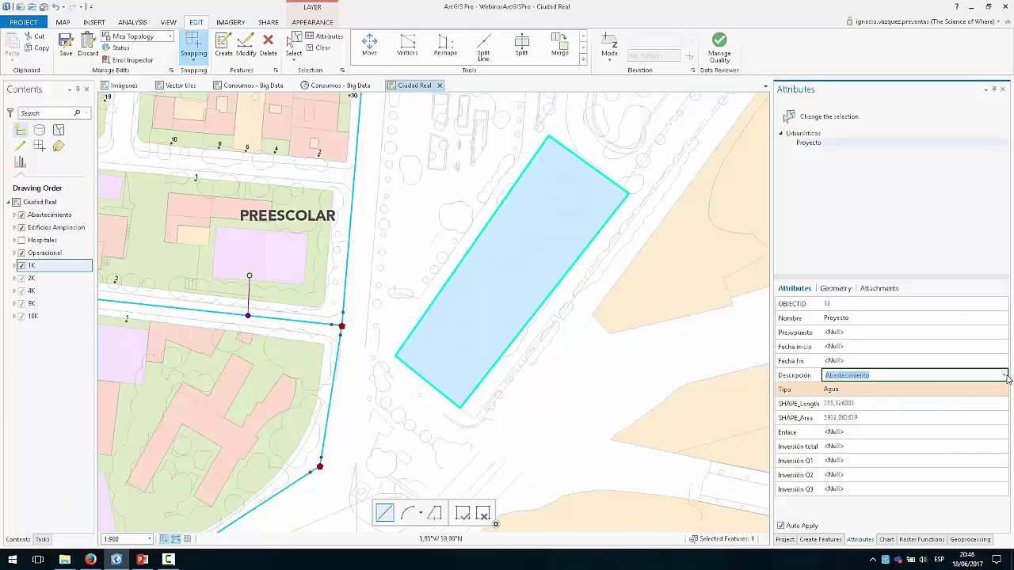
left_click(1003, 375)
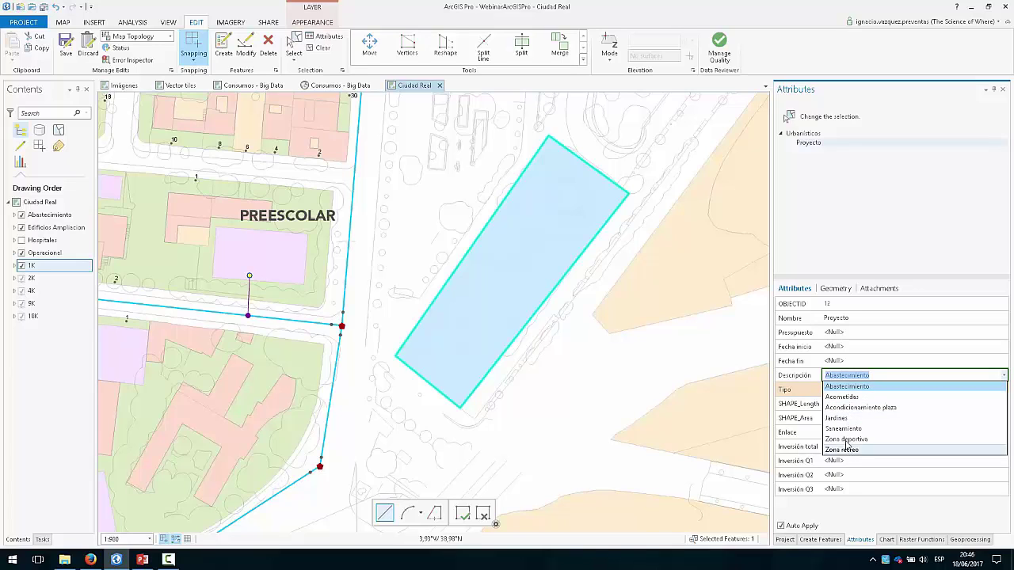
left_click(845, 397)
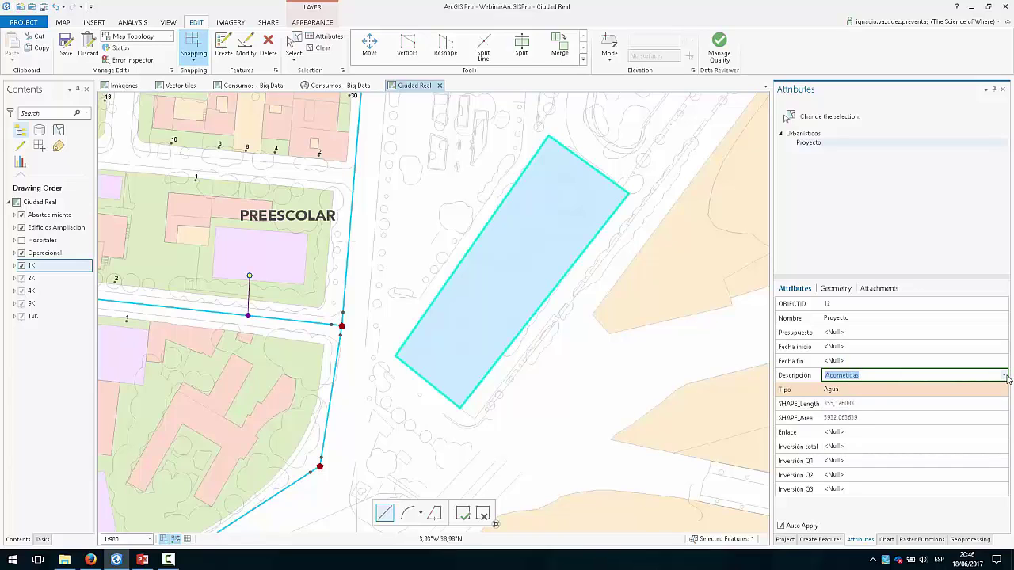
left_click(842, 375)
left_click(845, 388)
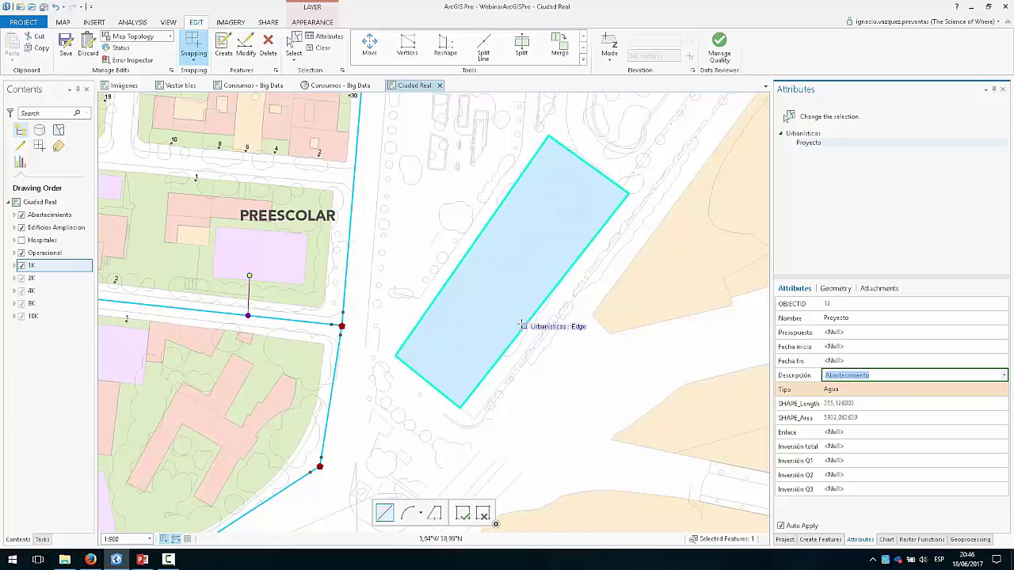
Turn on the editing grid over the blocks around PREESCOLAR
scroll(485, 299, "down", 3)
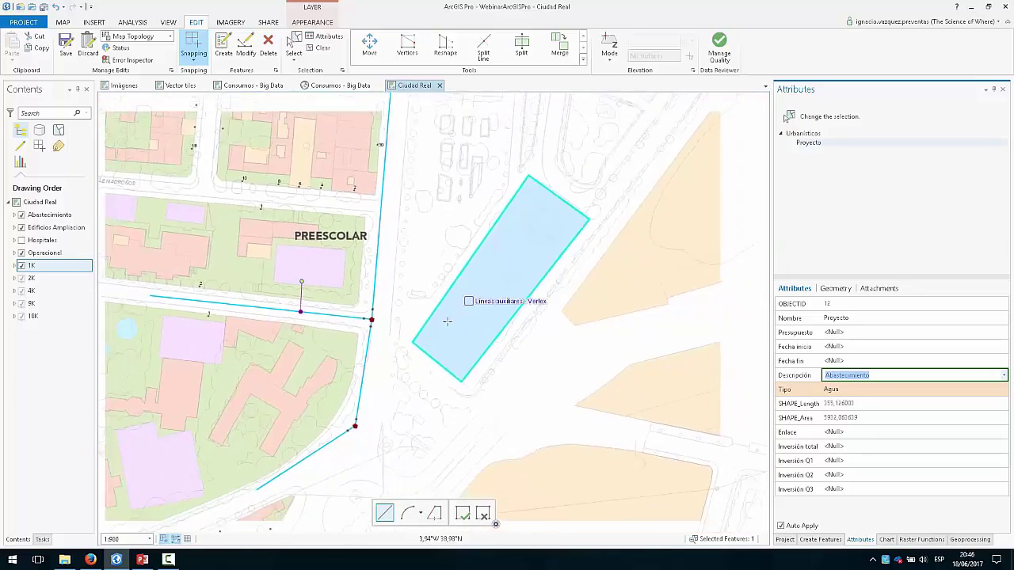
left_click_drag(345, 293, 615, 288)
scroll(452, 216, "up", 2)
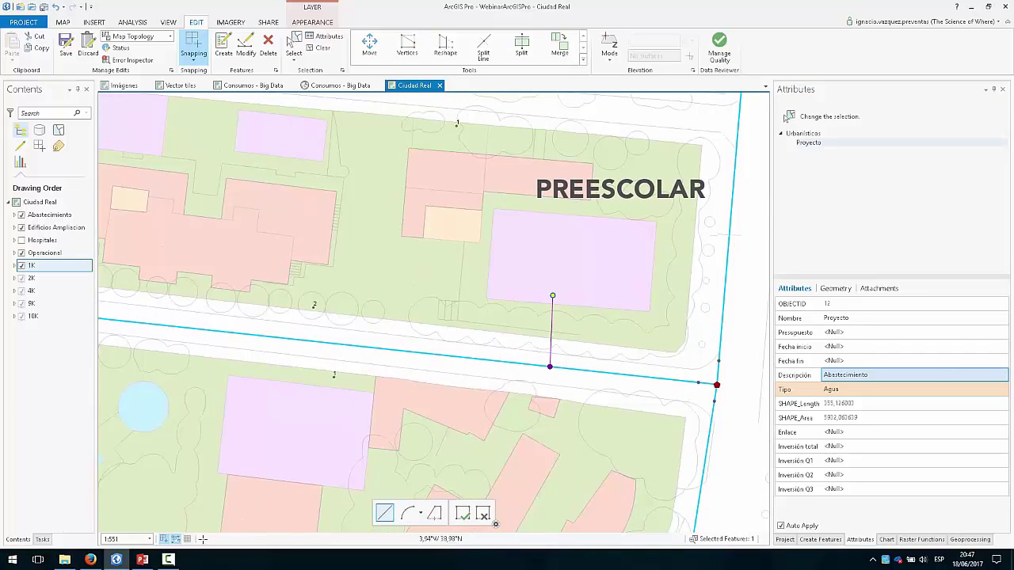
left_click(187, 539)
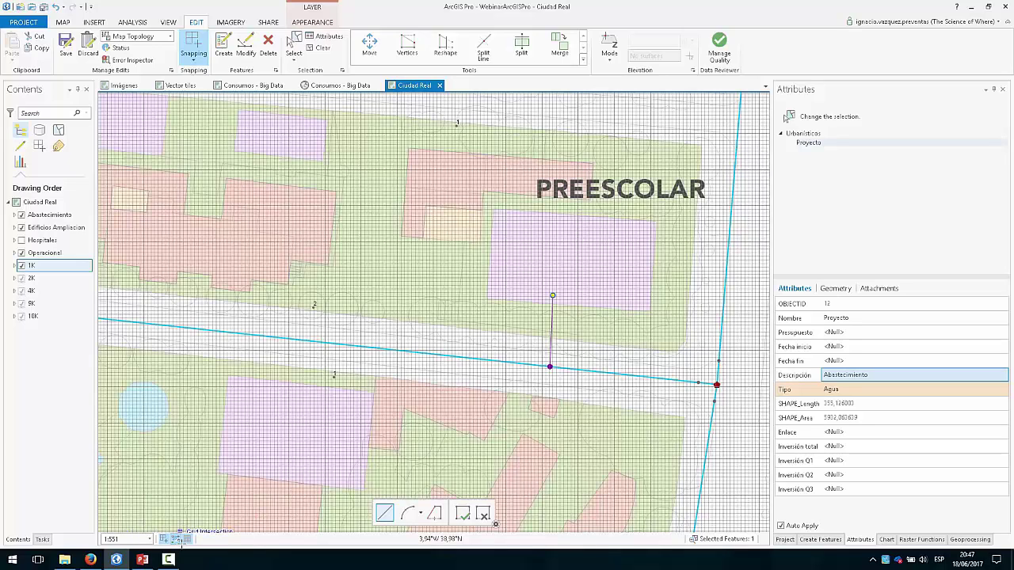
mouse_move(187, 539)
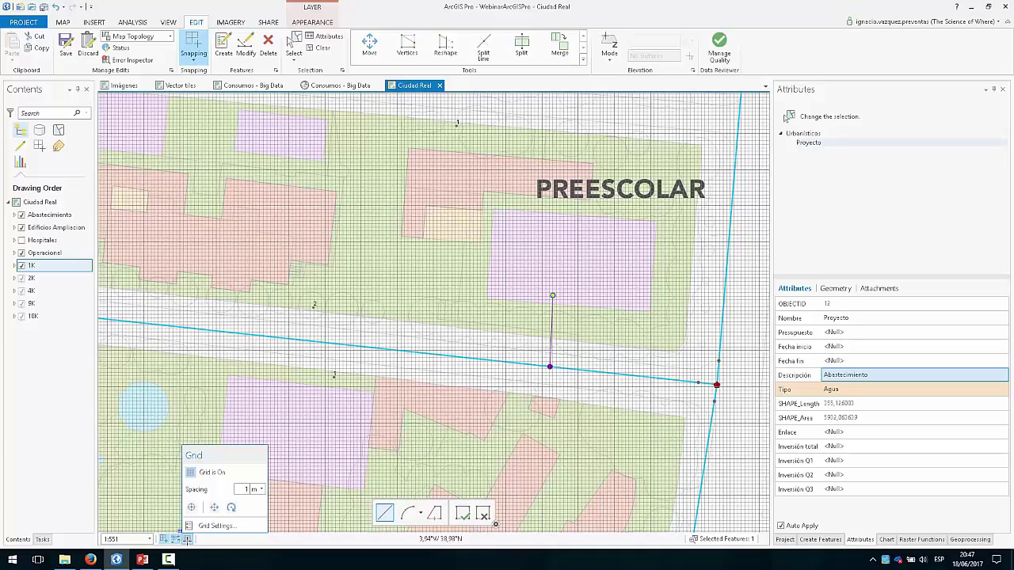
Set the grid origin at the lower-left corner of the building beside PREESCOLAR, rotate it along the building's lower edge, and increase the spacing
left_click(191, 507)
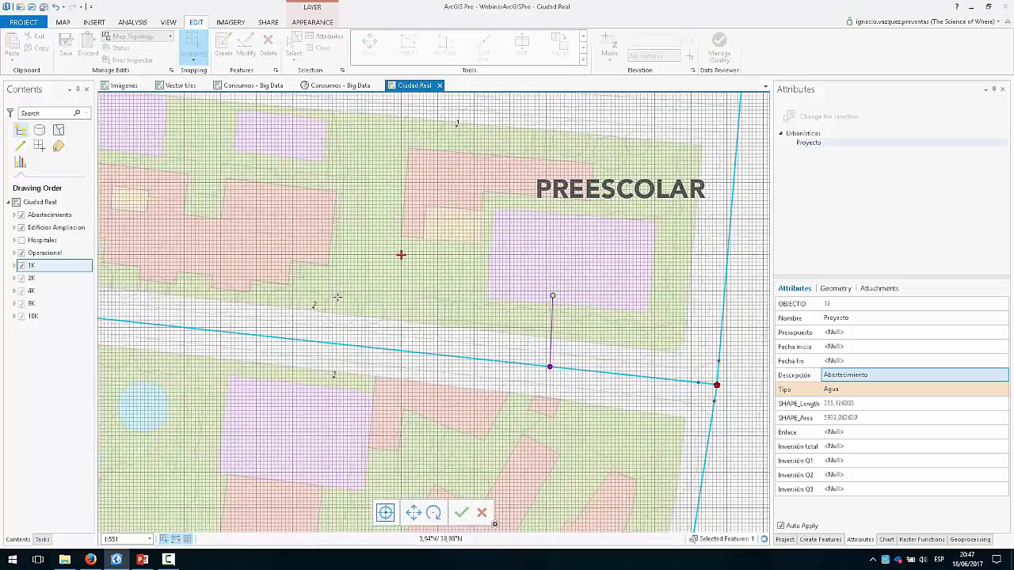
scroll(360, 274, "up", 4)
left_click(467, 200)
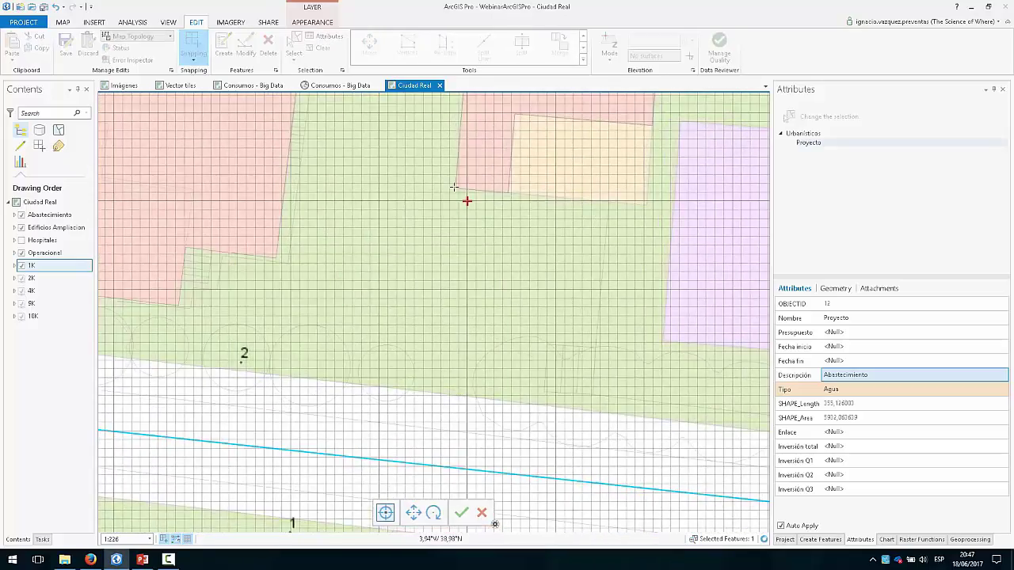
left_click(454, 188)
left_click(456, 190)
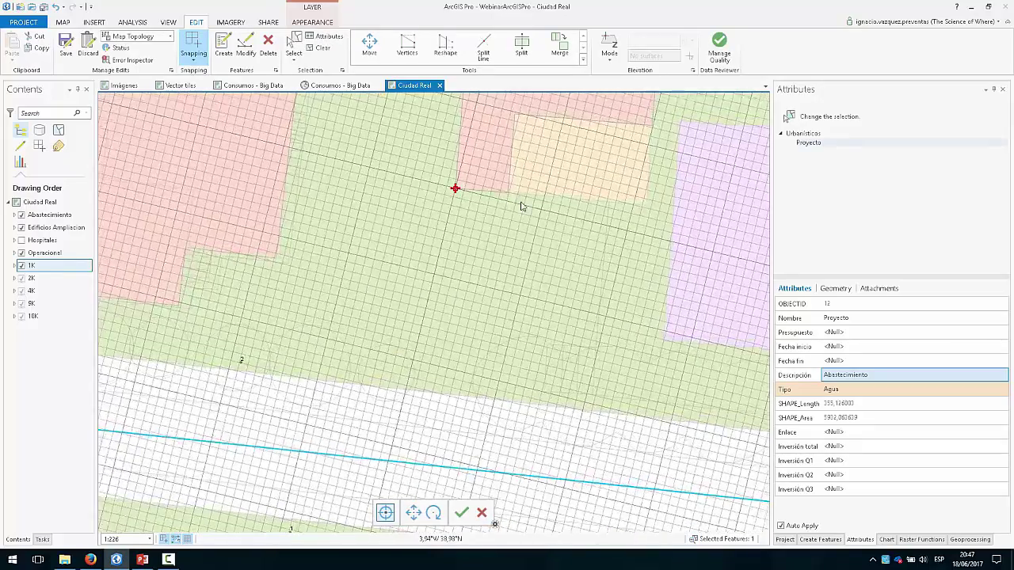
left_click(672, 207)
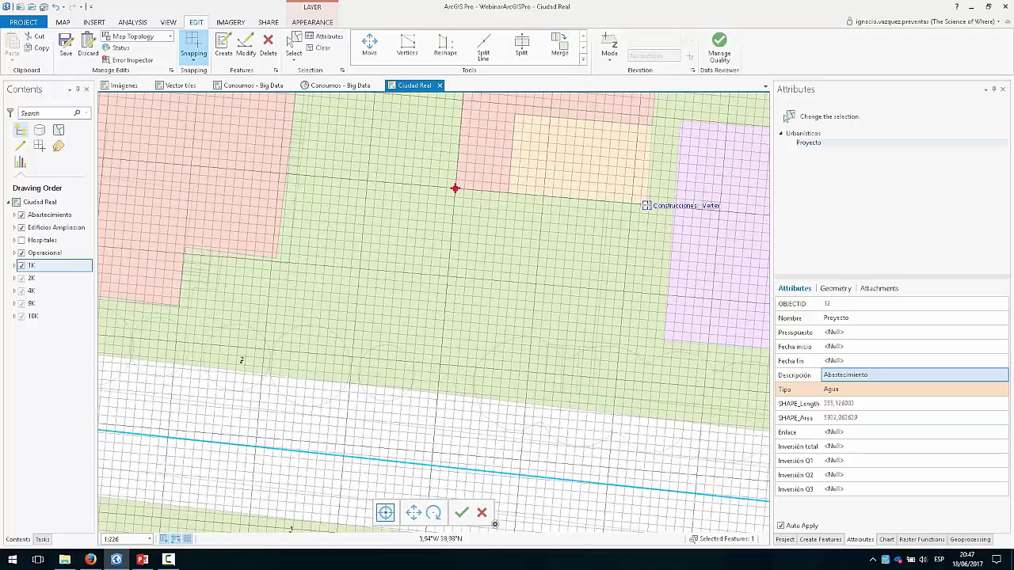
key("Return")
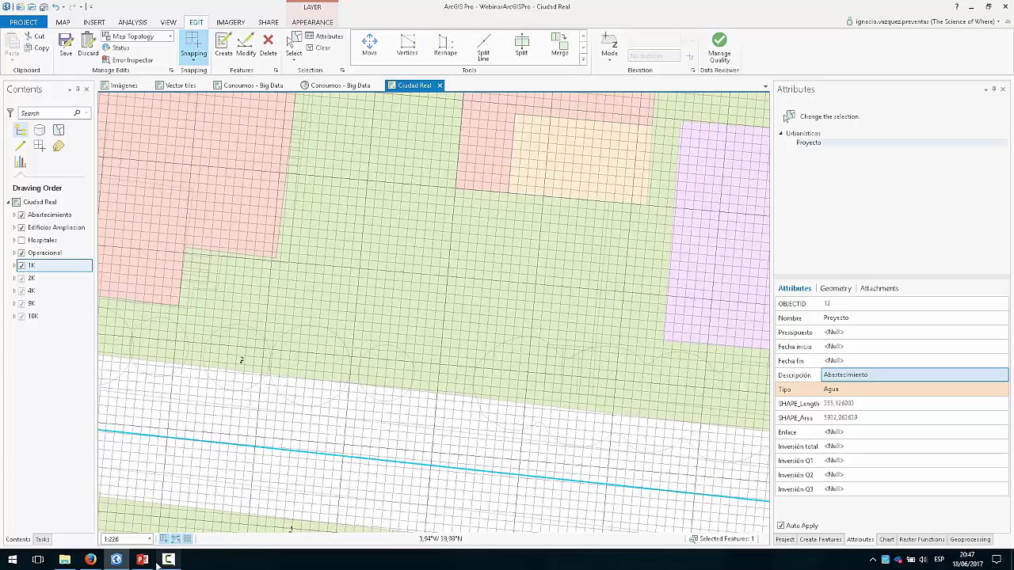
mouse_move(187, 540)
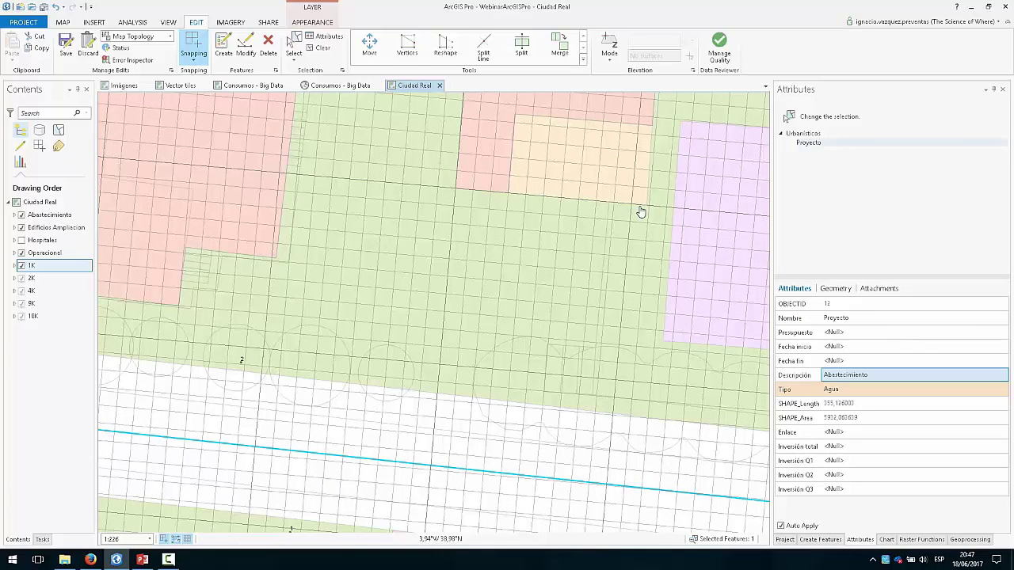
Create a 1K Zona Deportiva rectangle of three by four grid cells, snapped to the grid below the building
left_click(819, 539)
scroll(812, 348, "up", 10)
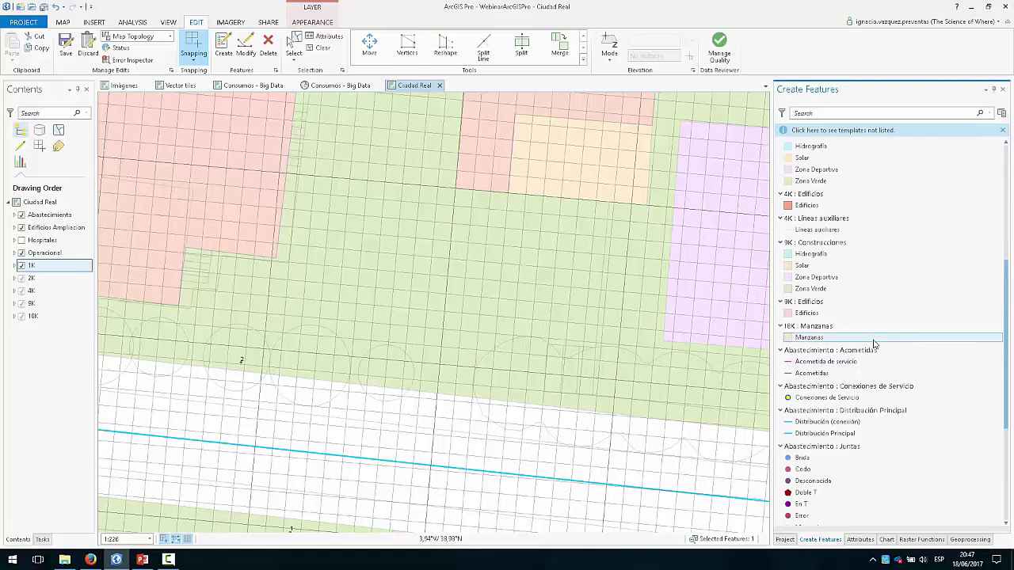
scroll(827, 164, "up", 1)
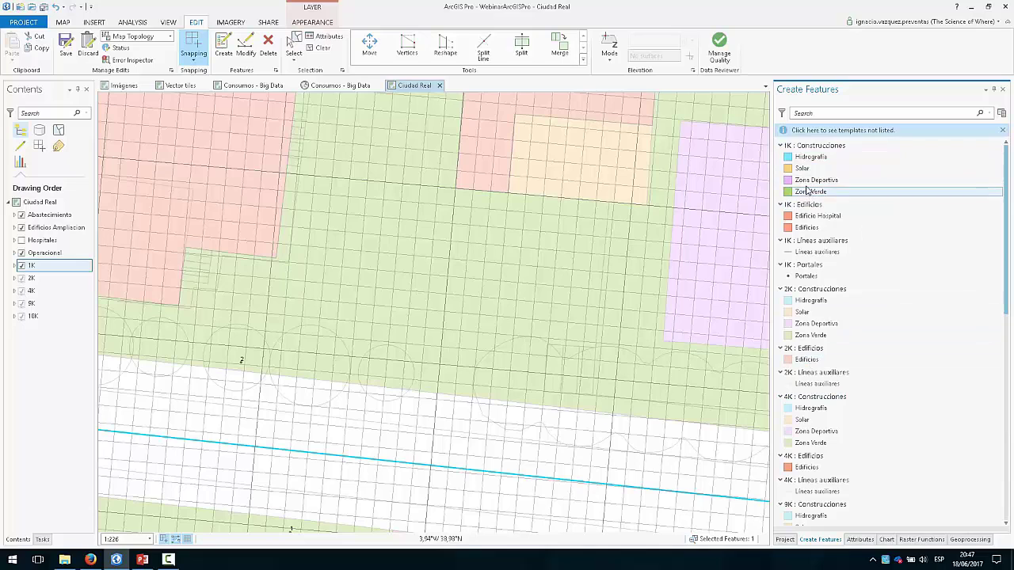
left_click(812, 181)
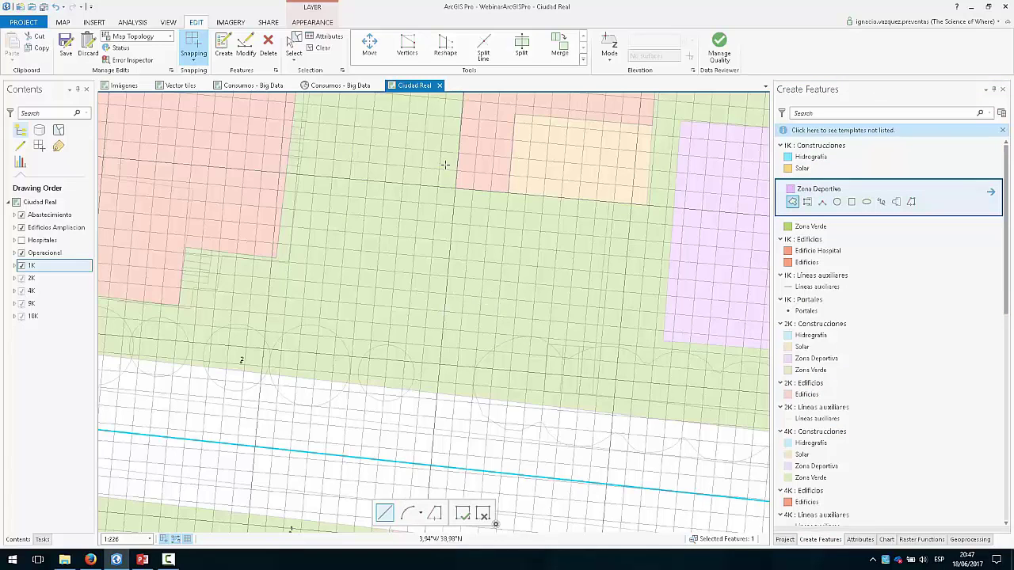
left_click(453, 223)
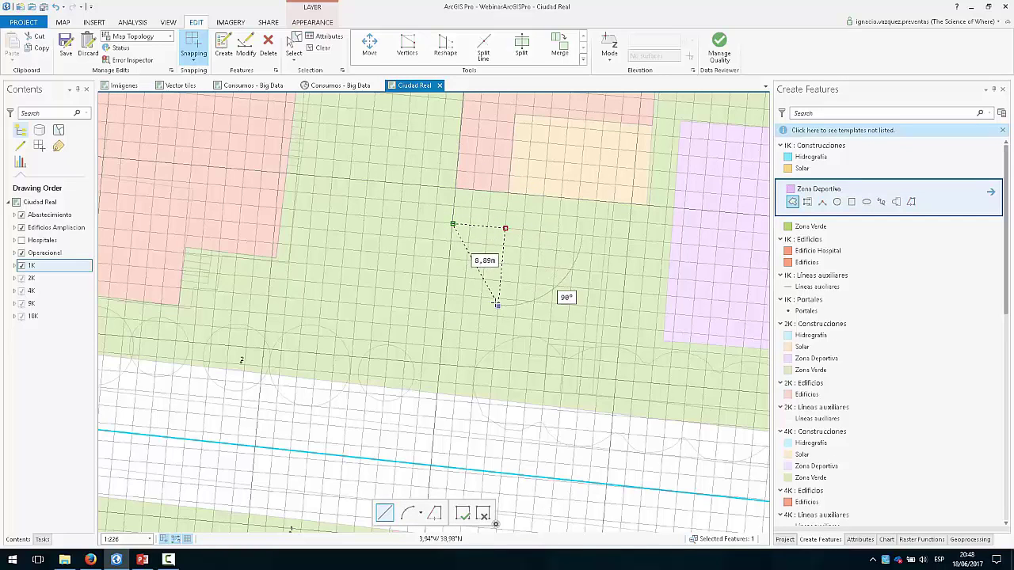
left_click(499, 299)
double_click(446, 294)
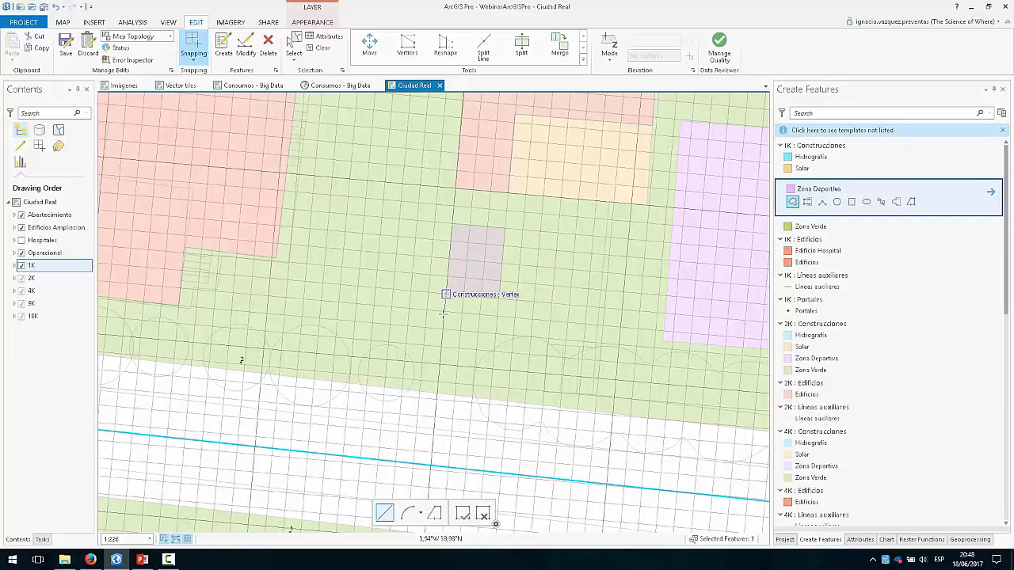
Create a second Zona Deportiva rectangle of three by one grid cells beside the first one
left_click(537, 267)
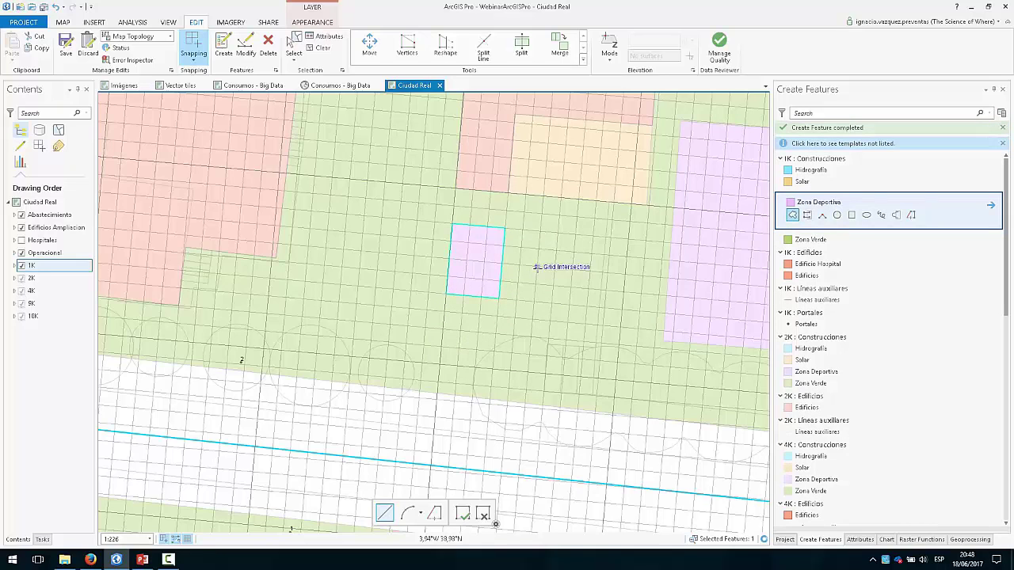
left_click(589, 288)
double_click(539, 283)
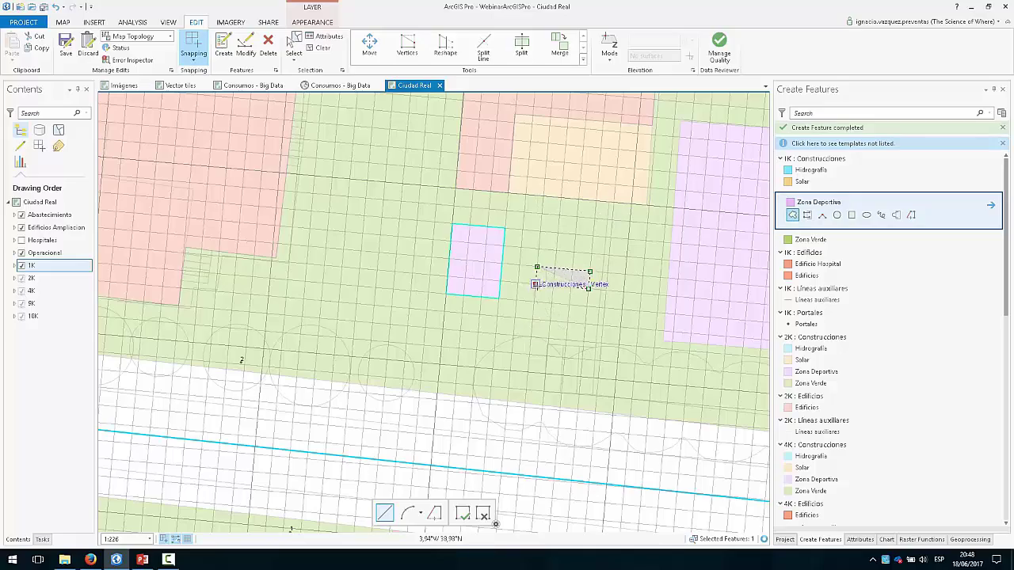
scroll(442, 372, "down", 2)
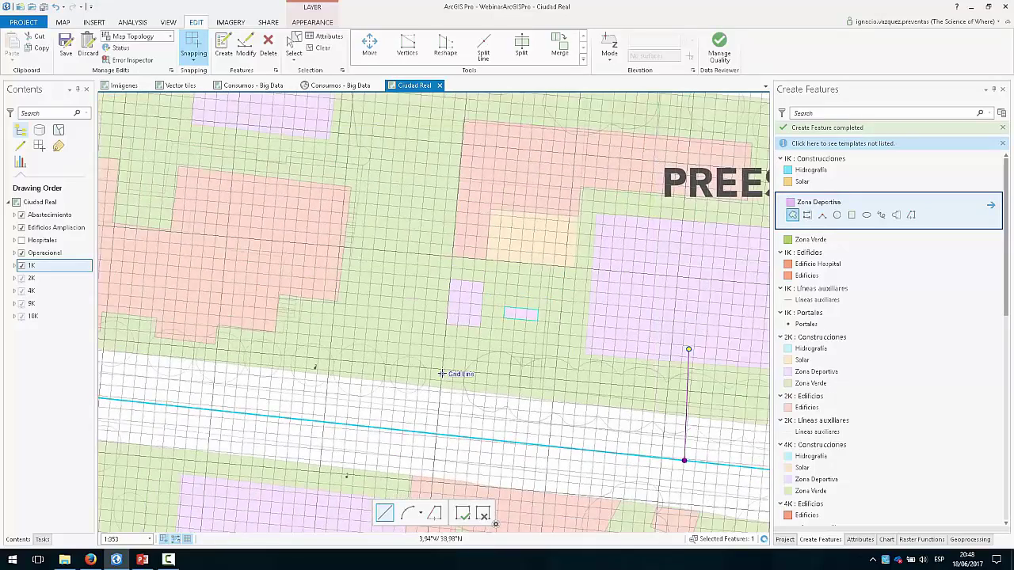
scroll(408, 278, "down", 2)
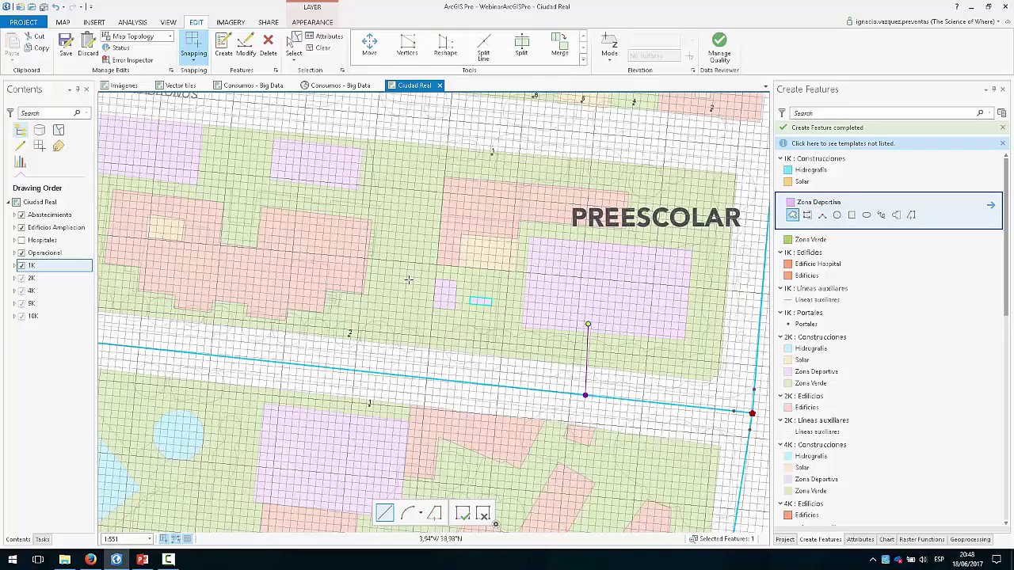
Discard all pending edits, open the Imágenes map and enlarge its map view
left_click(87, 48)
left_click(518, 289)
left_click(121, 87)
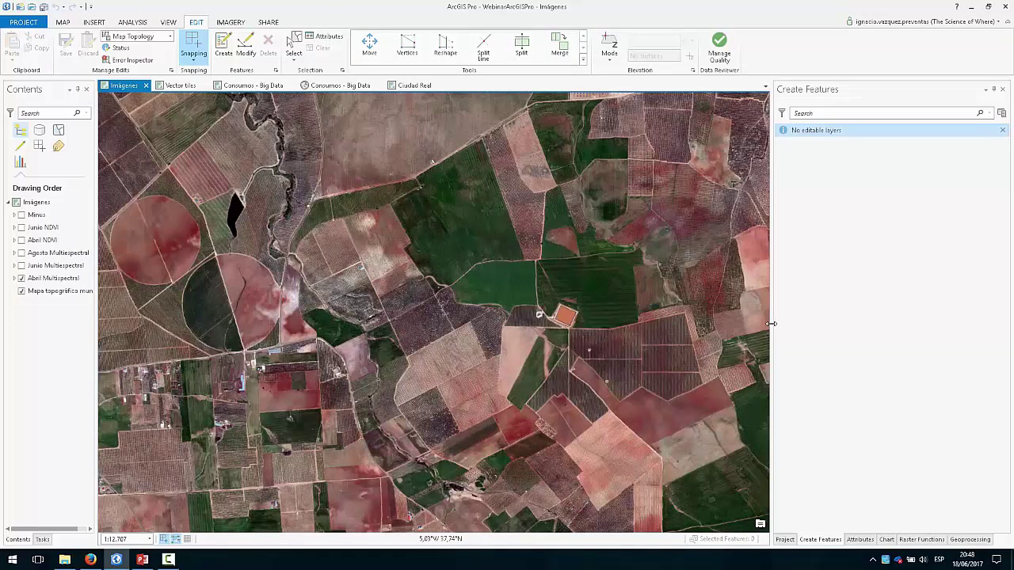
left_click_drag(772, 328, 835, 325)
Expand the Abril Multispectral layer's legend and change its band combination to NearInfrared, Red and Green
left_click(45, 278)
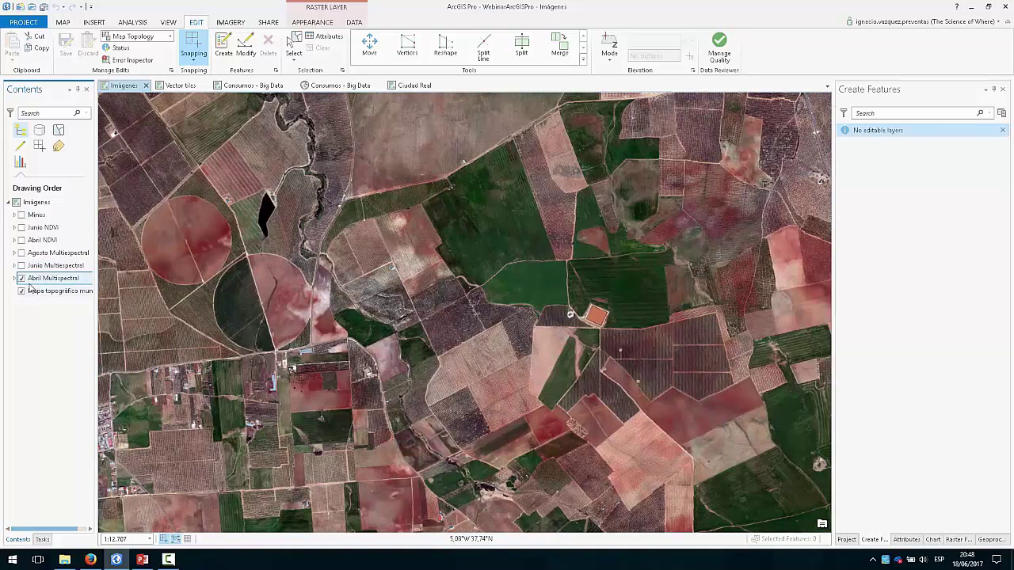
left_click_drag(466, 341, 534, 310)
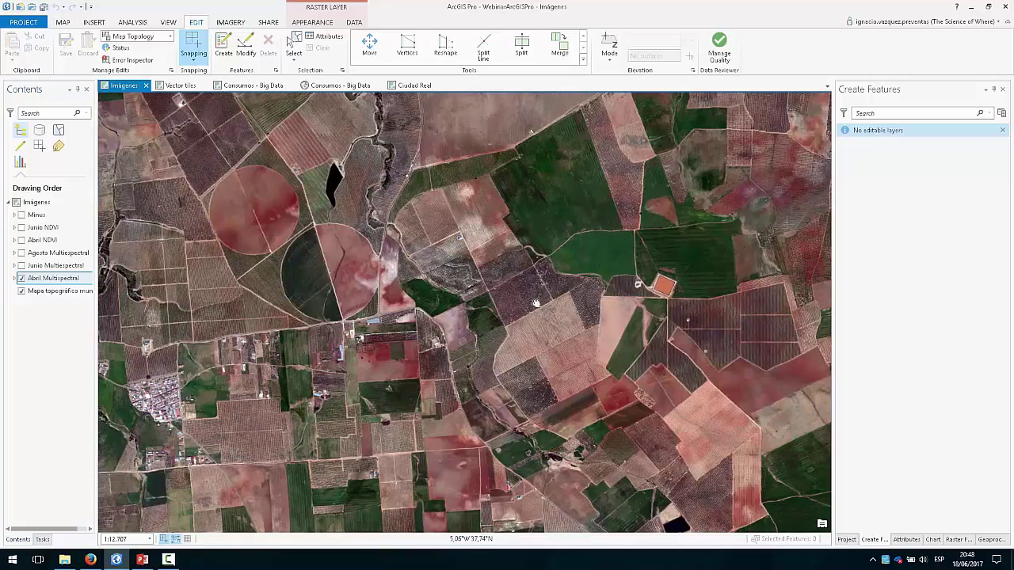
left_click(15, 278)
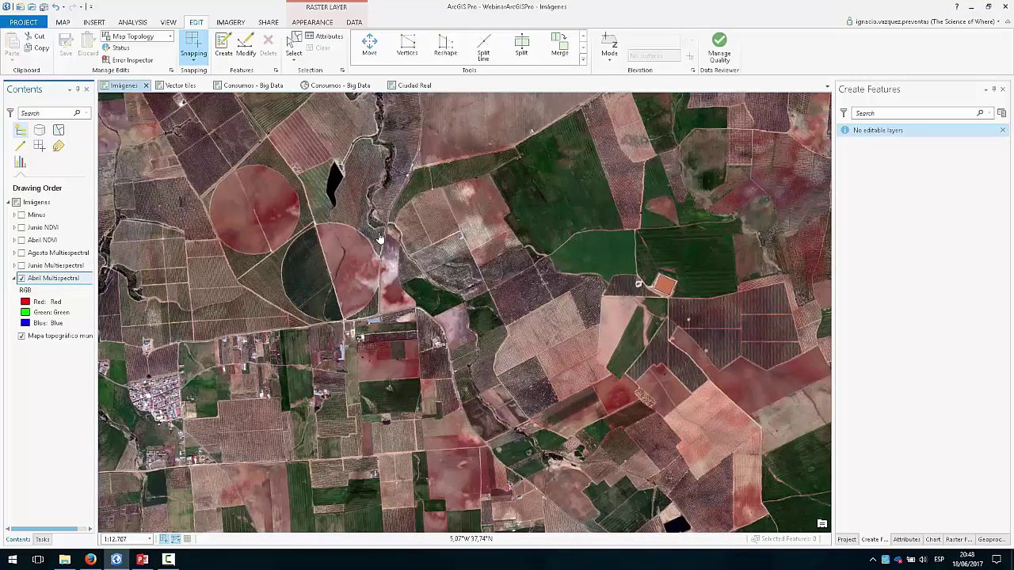
left_click(311, 22)
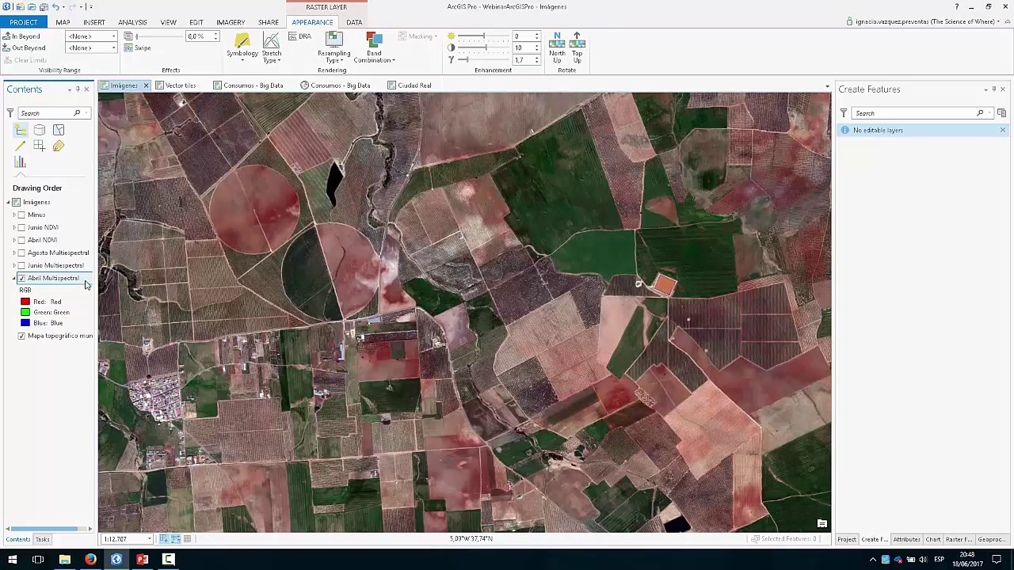
left_click(387, 57)
left_click(399, 113)
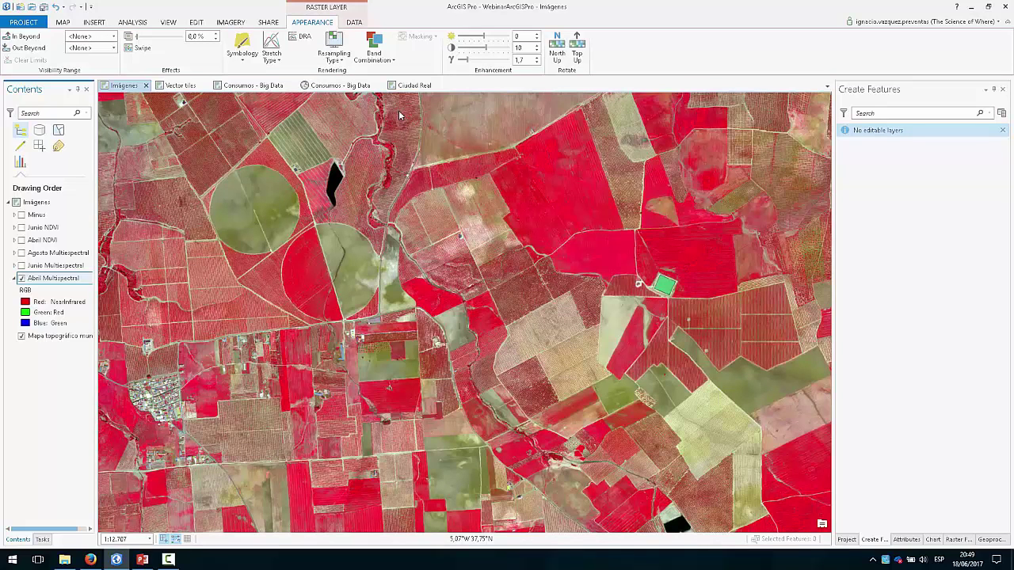
Change the Abril Multispectral layer's band combination to Natural Color, using Red, Green and Blue
left_click(395, 59)
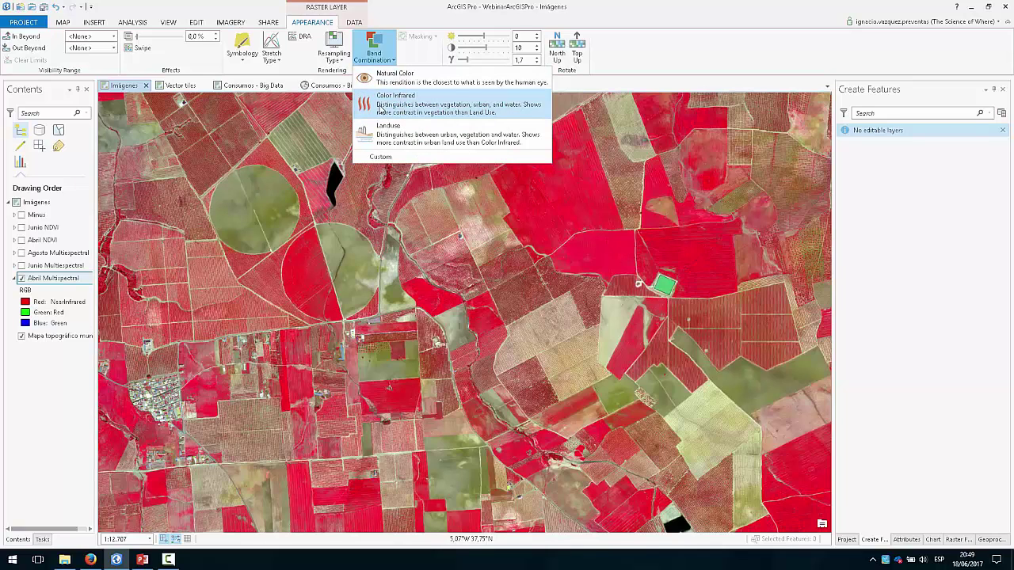
left_click(395, 83)
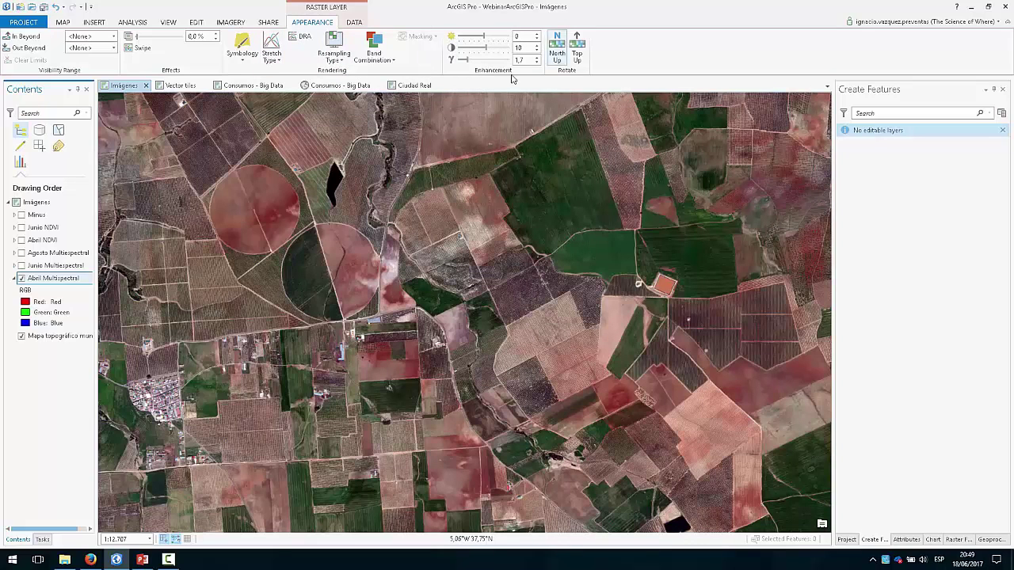
left_click(354, 22)
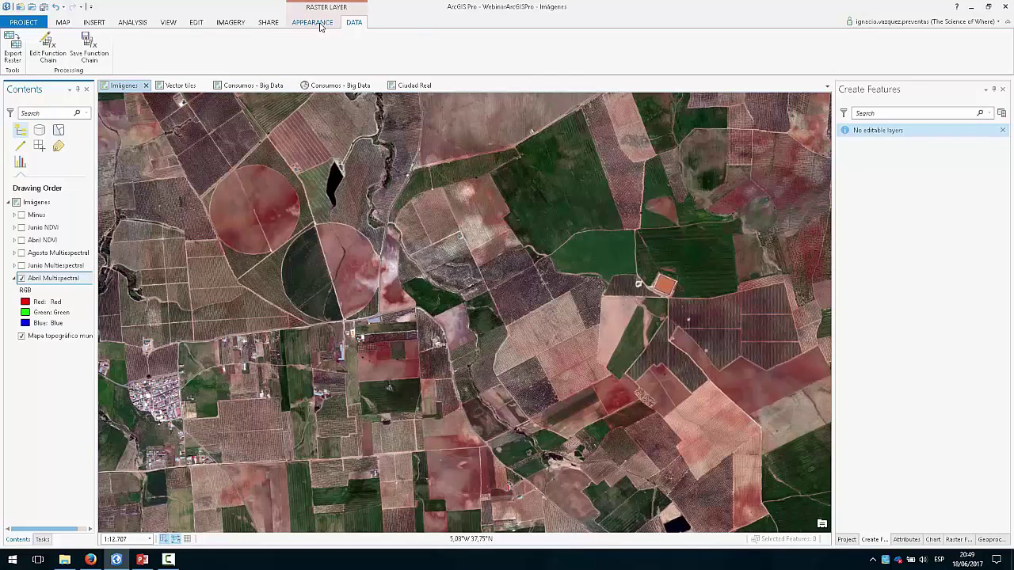
left_click(321, 24)
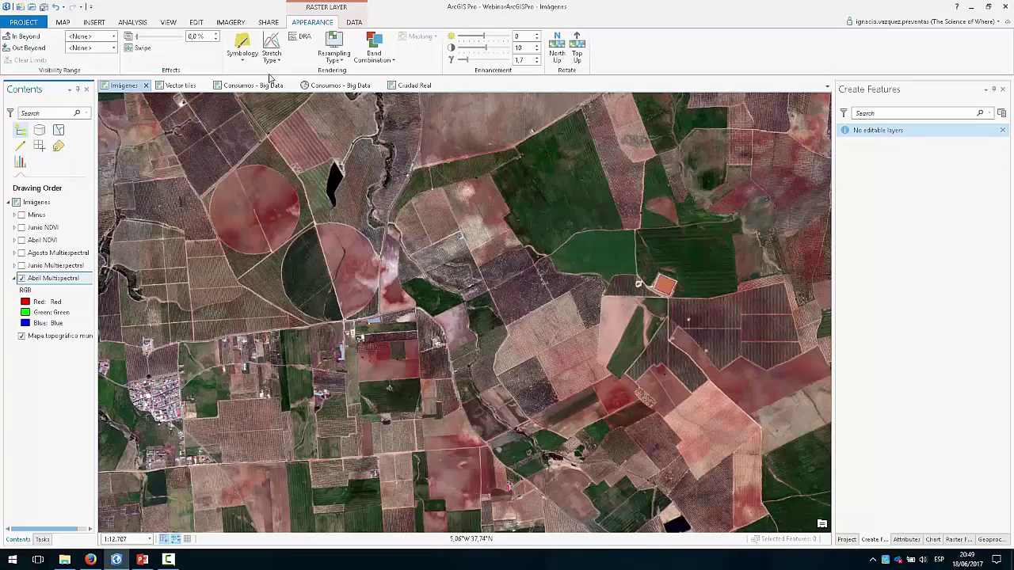
Open the system raster functions in a wider pane and review the Analysis, Appearance and Classification categories
left_click(135, 23)
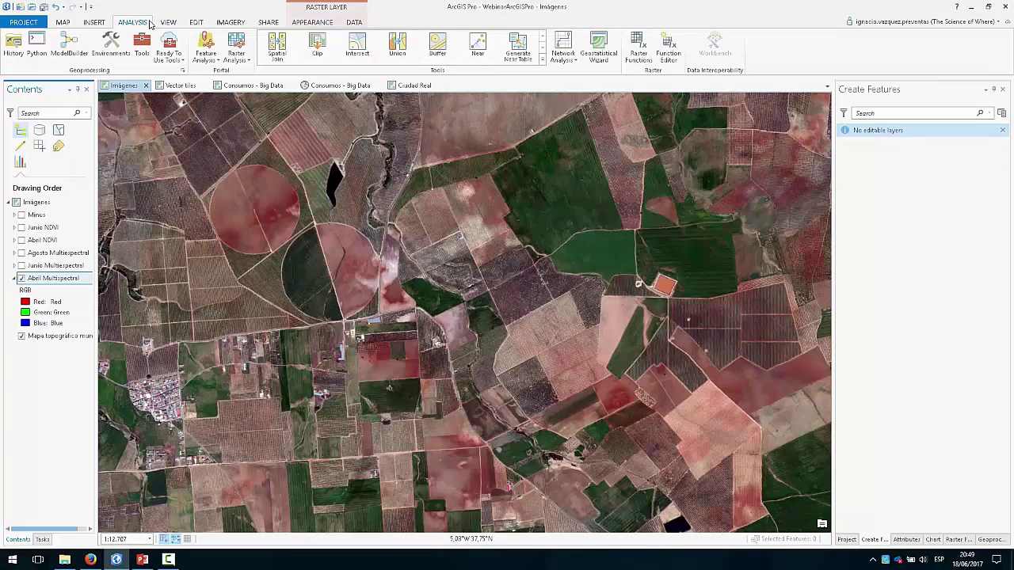
left_click(638, 49)
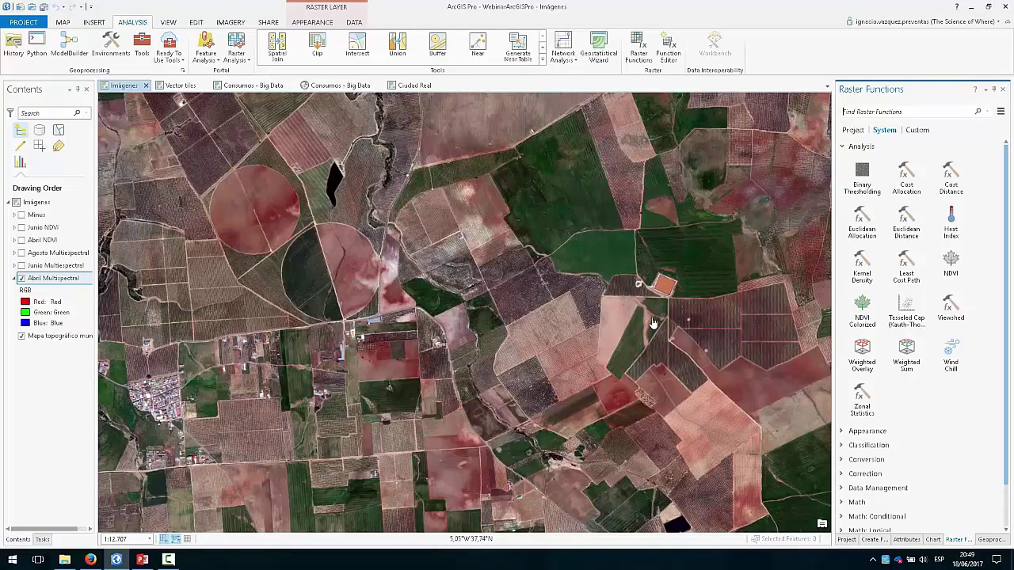
left_click_drag(835, 373, 804, 373)
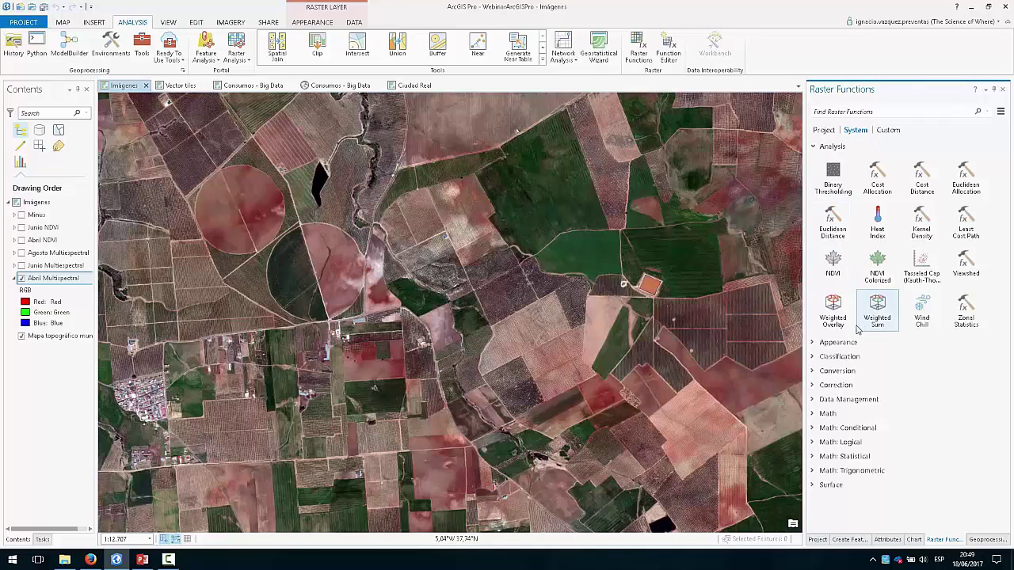
left_click(837, 342)
scroll(848, 354, "down", 1)
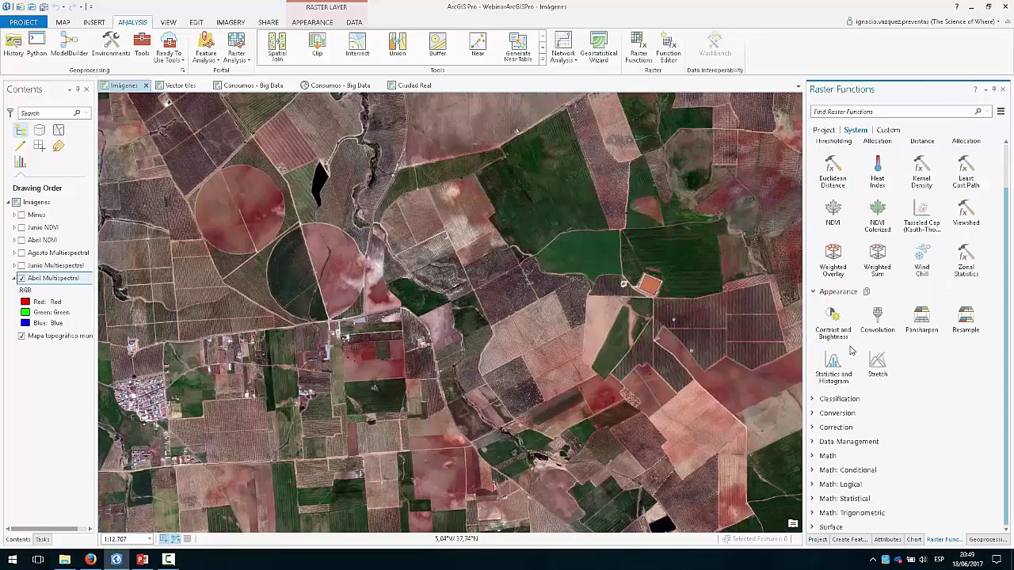
left_click(825, 405)
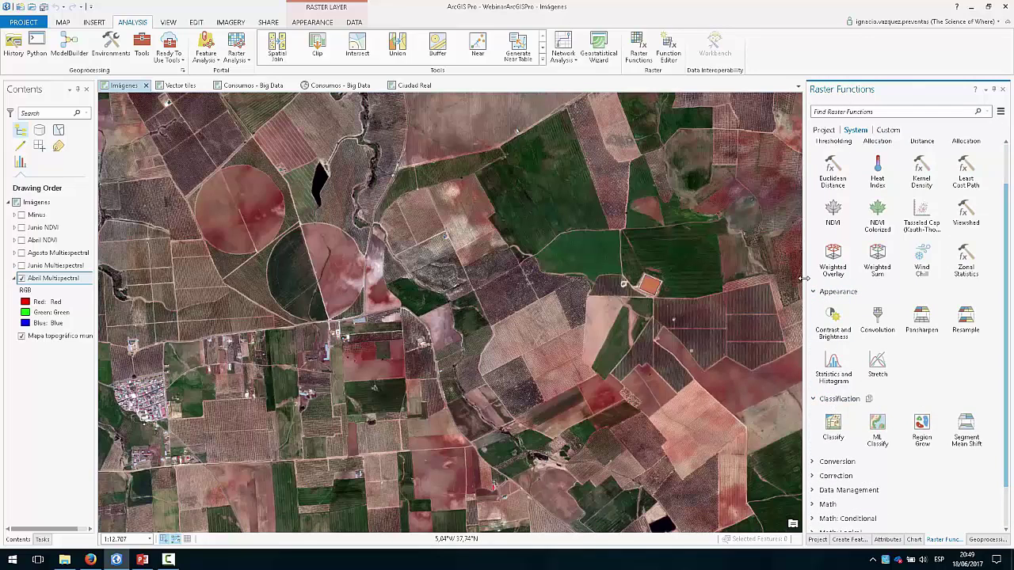
left_click_drag(804, 282, 696, 309)
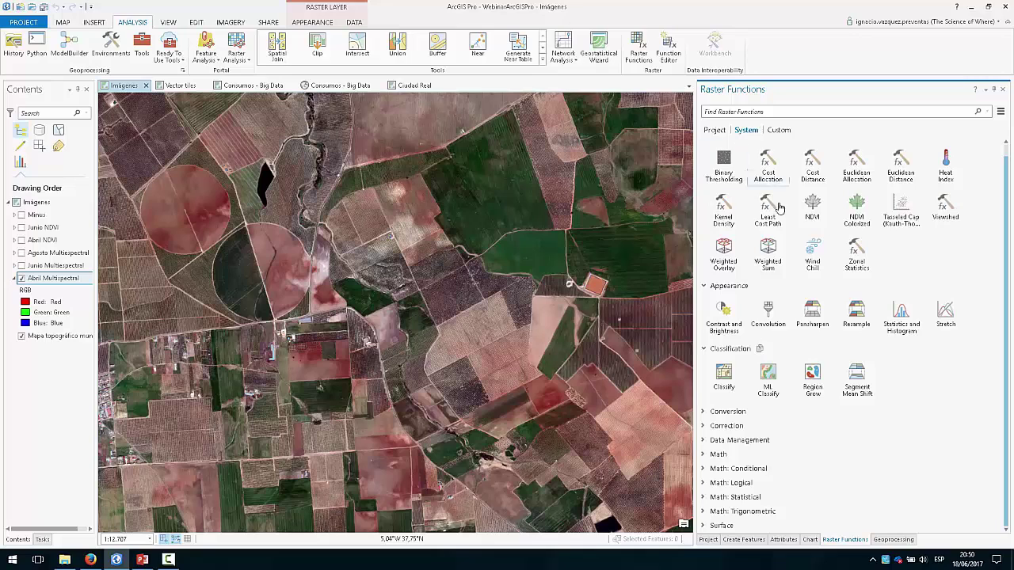
scroll(763, 188, "up", 1)
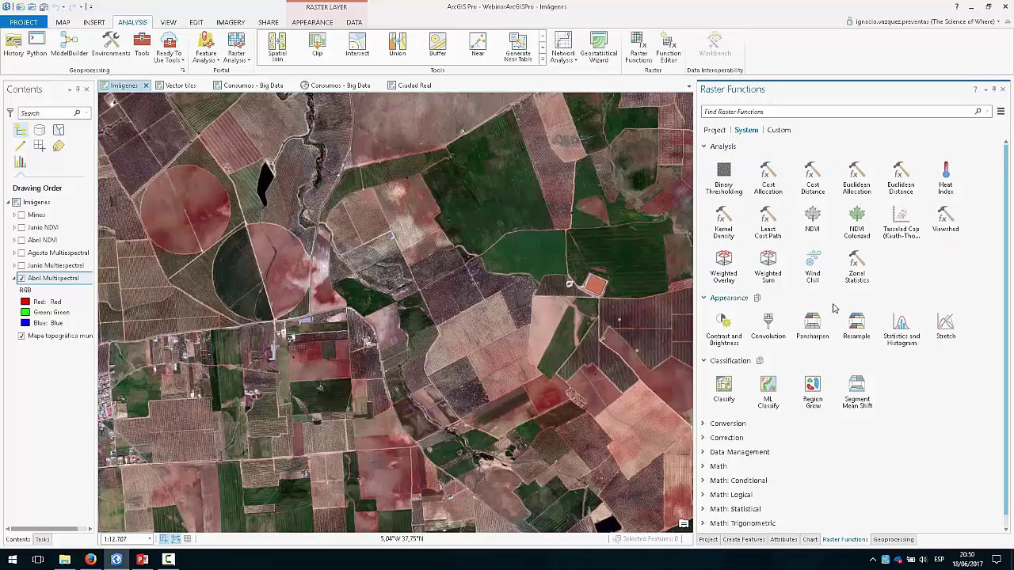
scroll(891, 321, "down", 1)
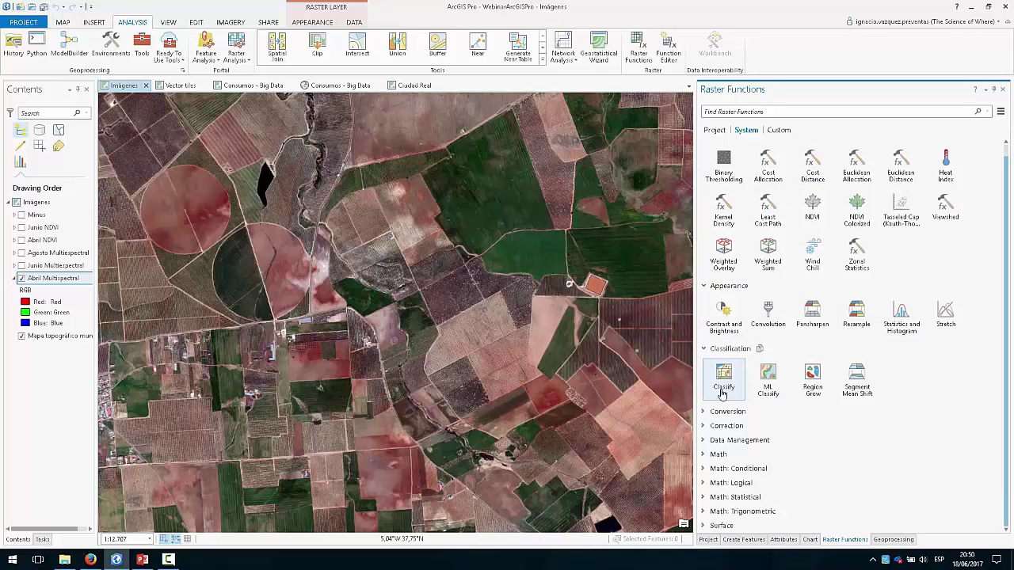
Examine the raster functions available under Conversion, Correction, Data Management, Math: Logical and Surface
left_click(729, 412)
scroll(777, 373, "down", 2)
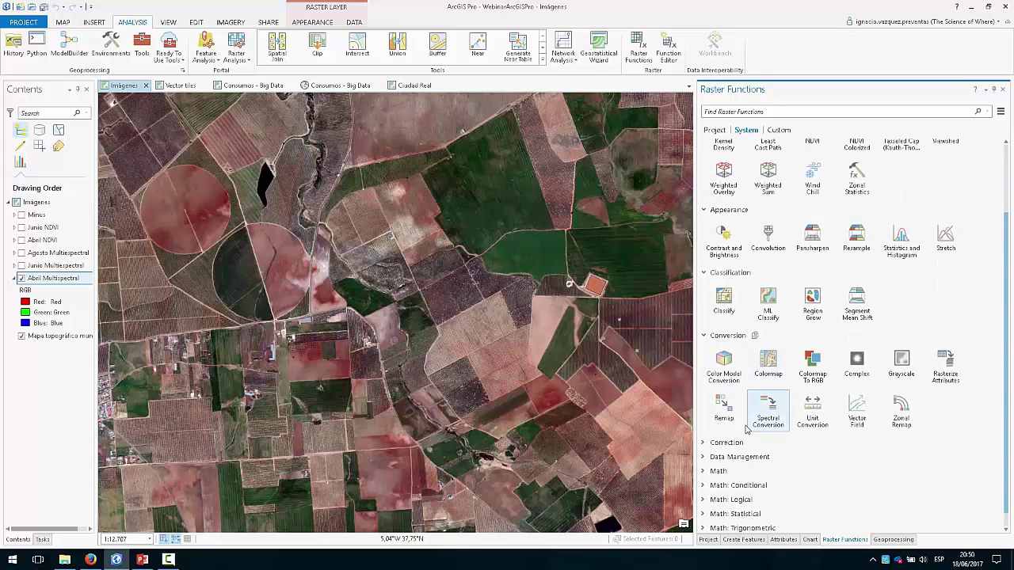
left_click(724, 446)
scroll(800, 412, "down", 2)
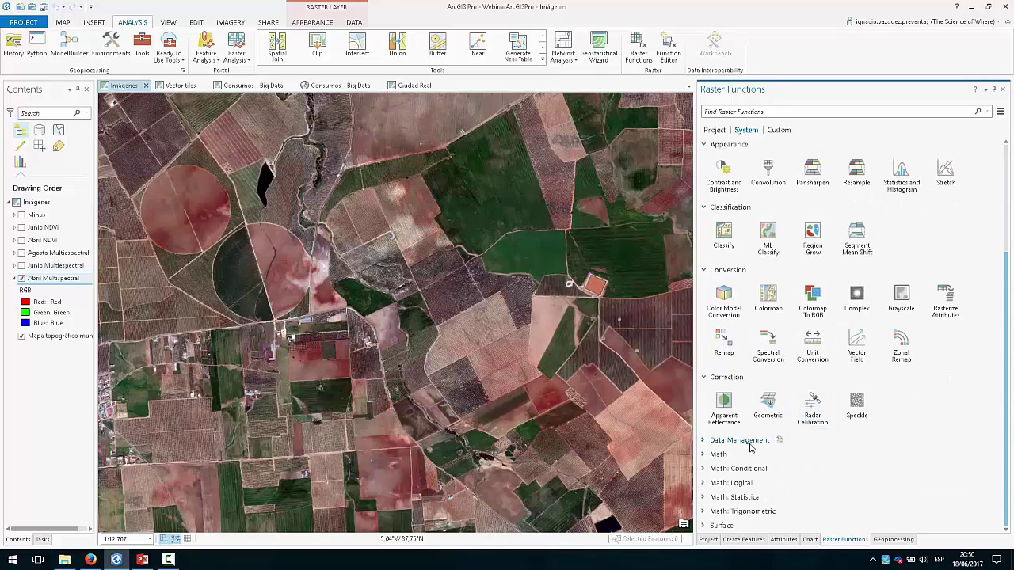
left_click(739, 440)
scroll(792, 412, "down", 4)
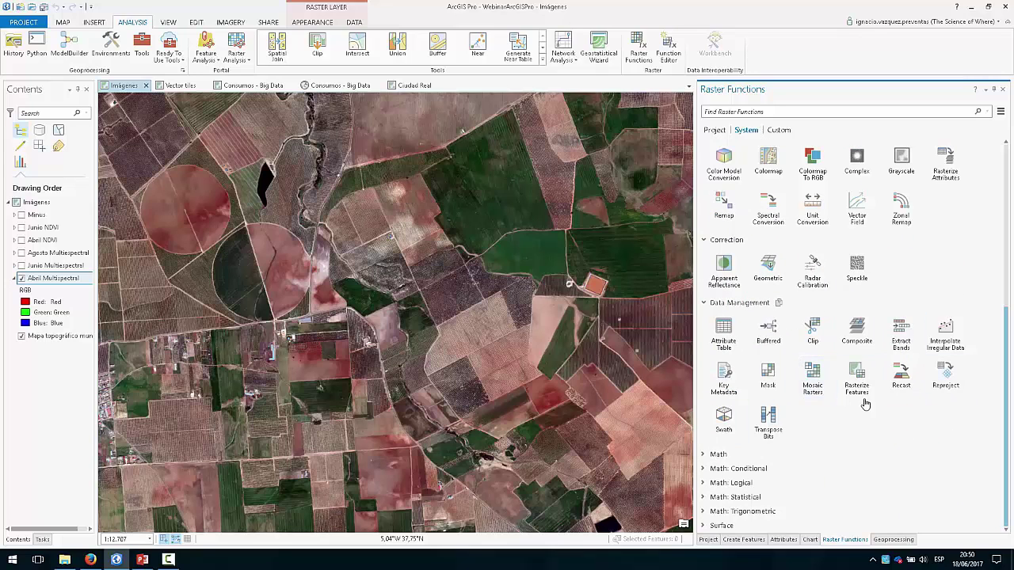
left_click(742, 485)
scroll(854, 377, "down", 4)
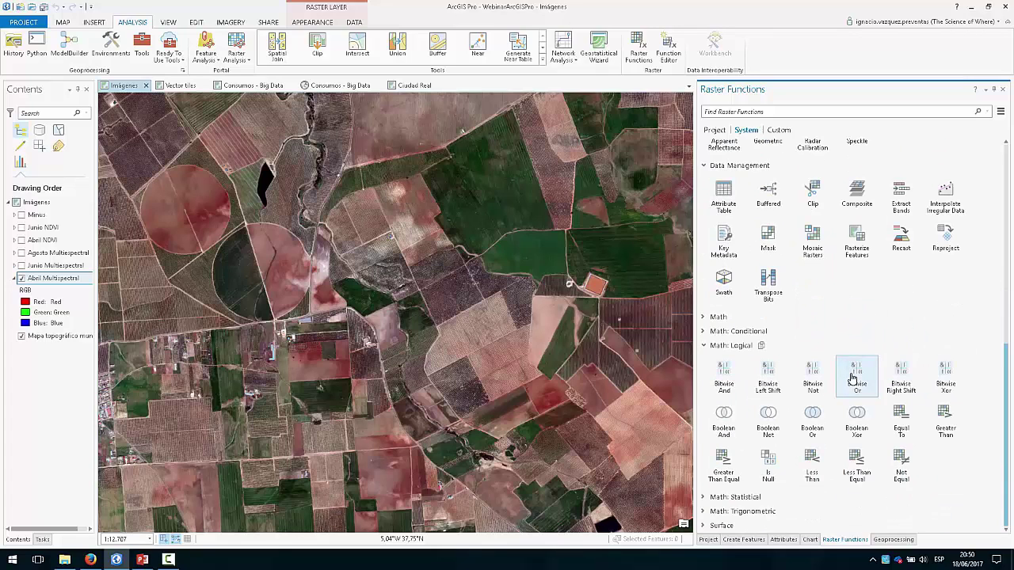
left_click(723, 526)
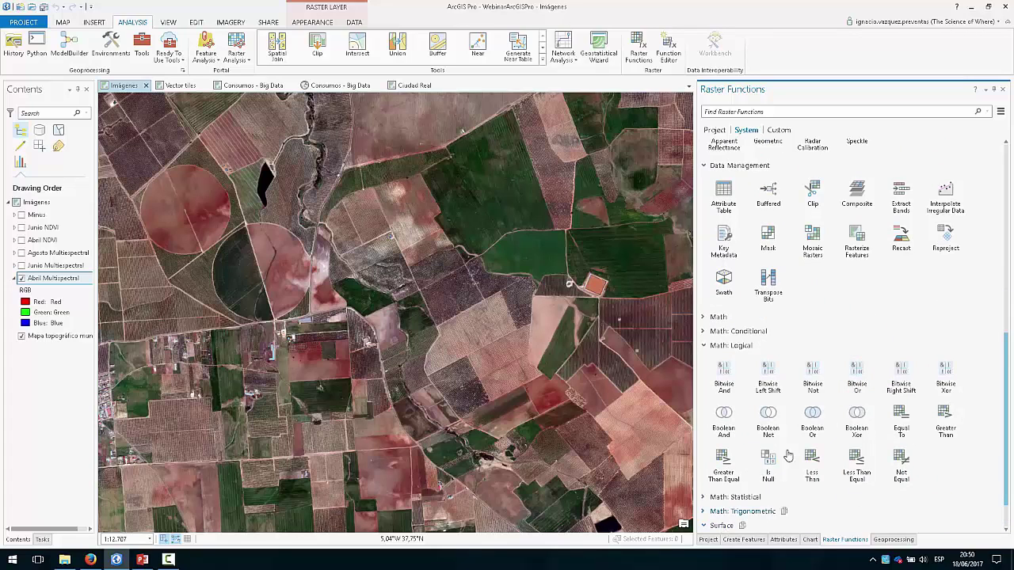
scroll(836, 479, "down", 2)
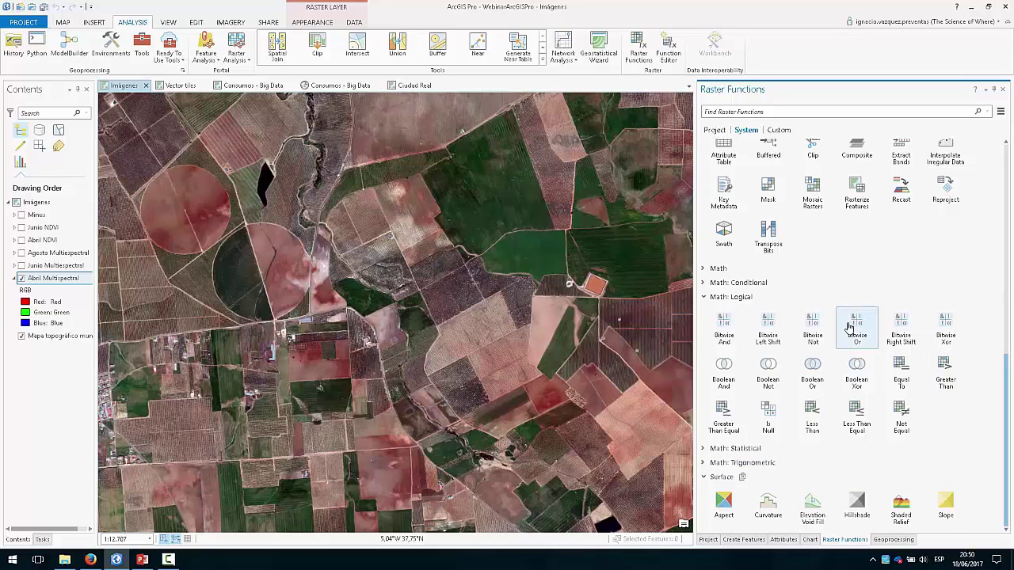
scroll(843, 292, "up", 10)
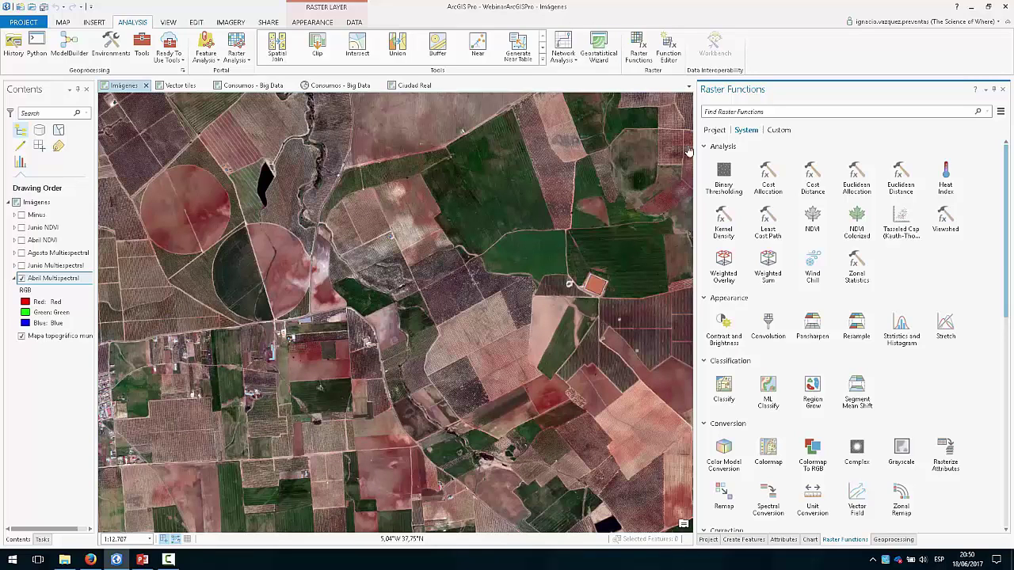
Create an NDVI layer from Abril Multispectral with visible band 3 and infrared band 4, and inspect it in an enlarged map view
left_click(822, 233)
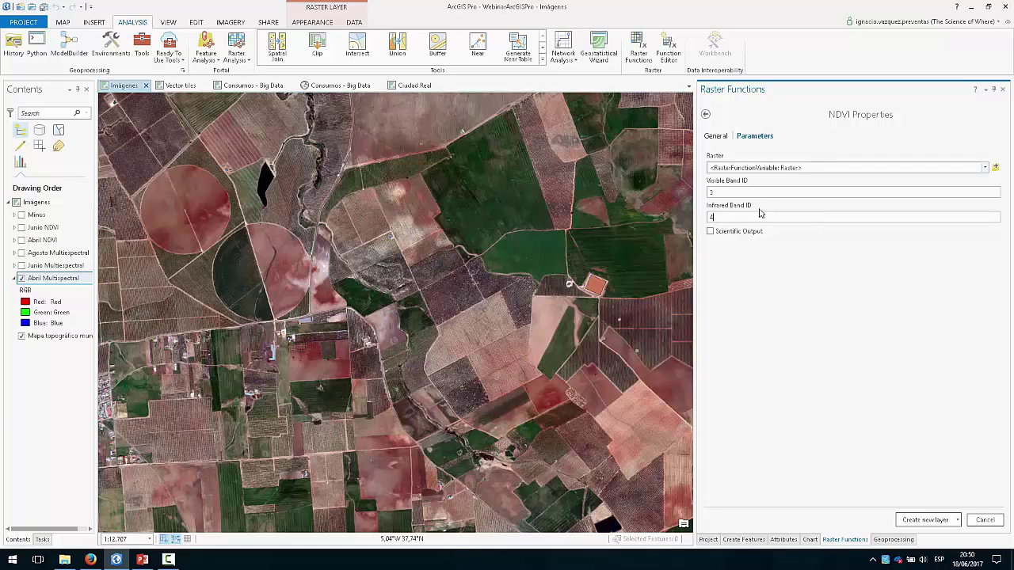
left_click(921, 516)
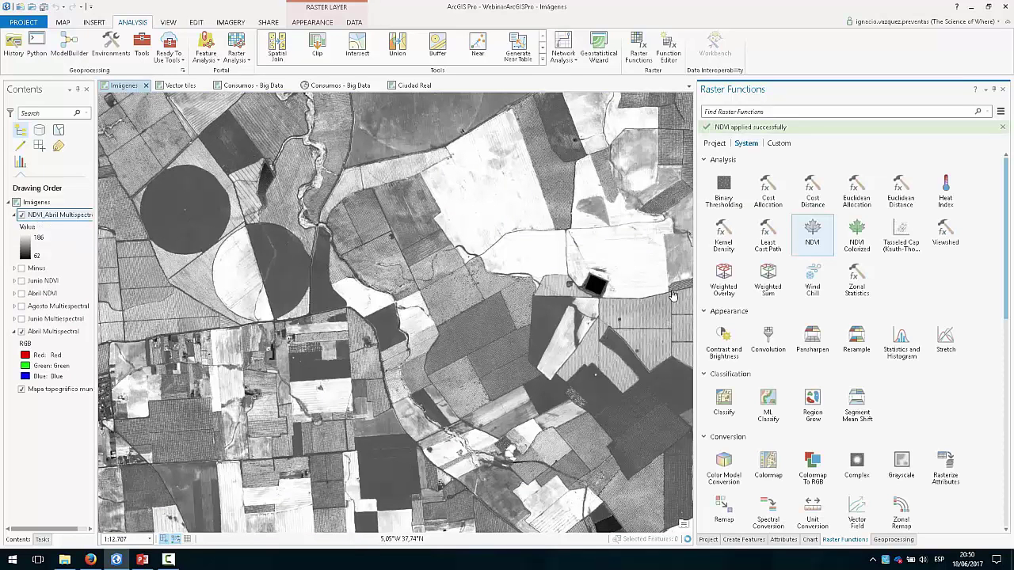
left_click_drag(703, 301, 819, 301)
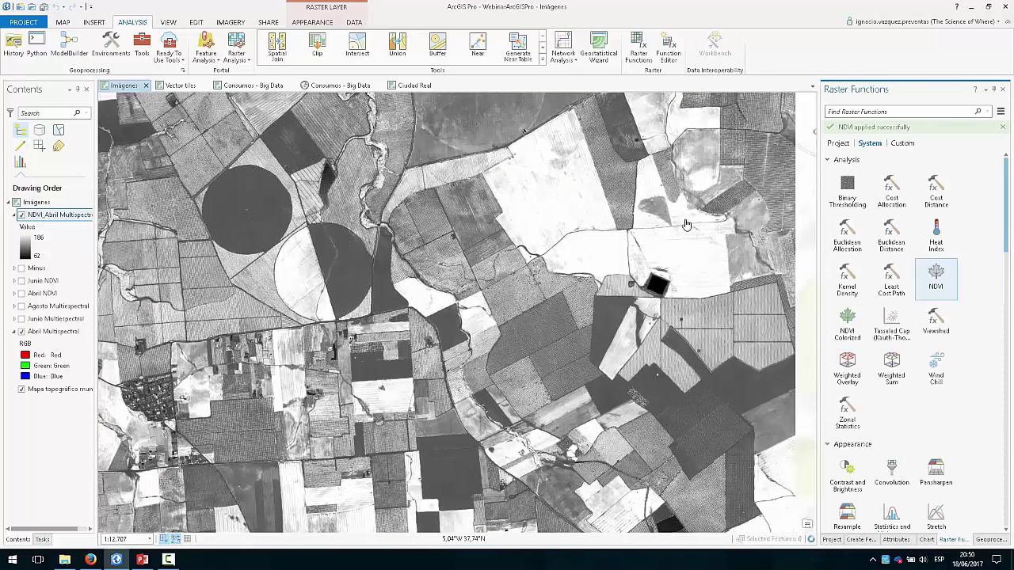
left_click_drag(515, 183, 553, 320)
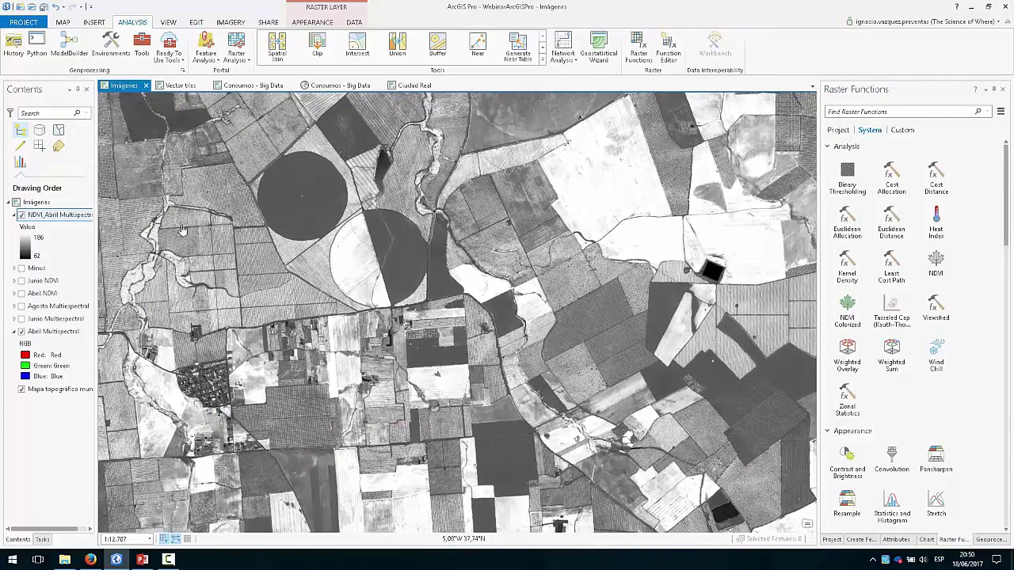
Open the function chain of the NDVI_Abril Multispectral layer for editing
right_click(72, 214)
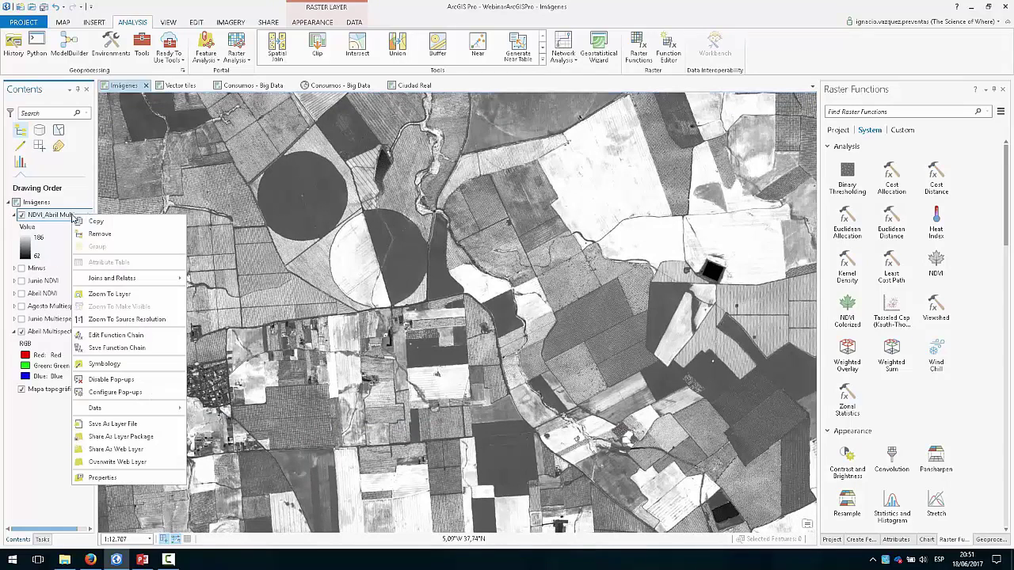
left_click(129, 336)
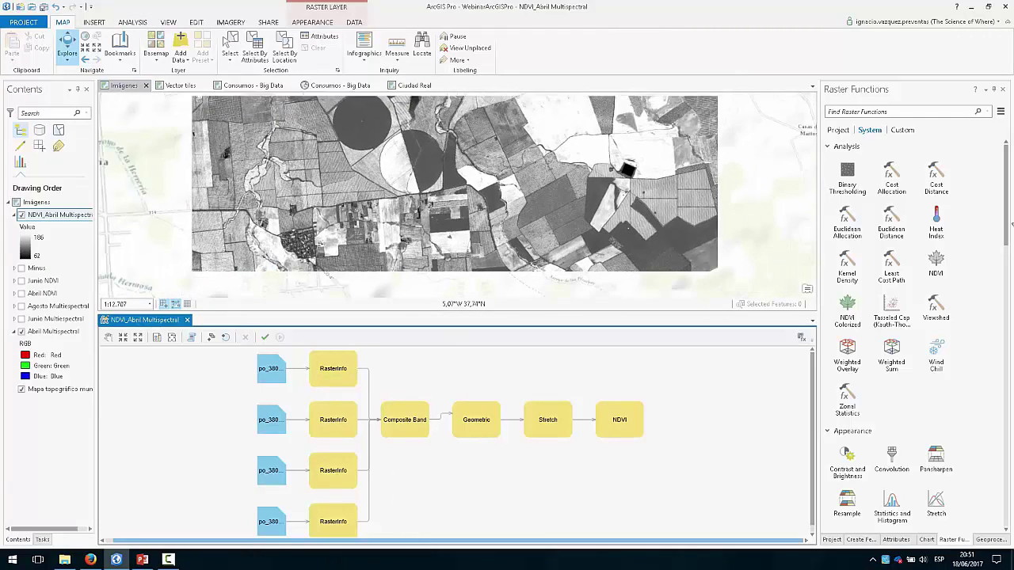
scroll(893, 485, "down", 5)
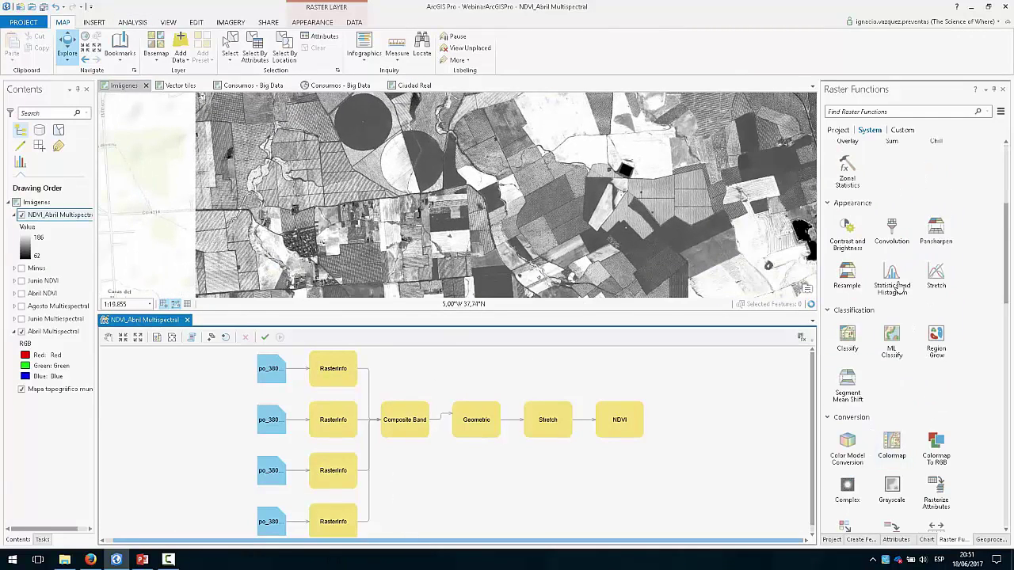
scroll(896, 271, "up", 5)
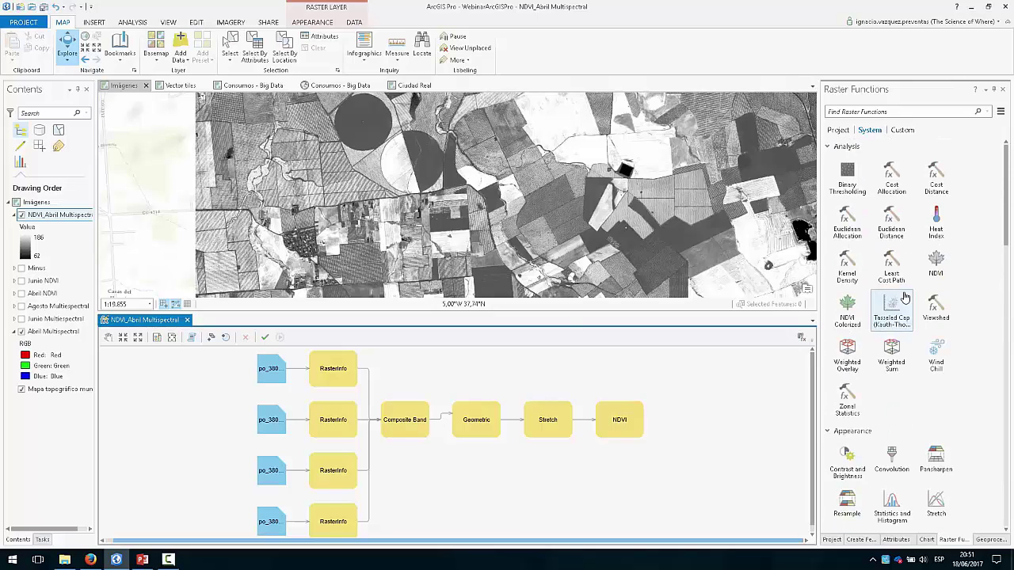
left_click(329, 229)
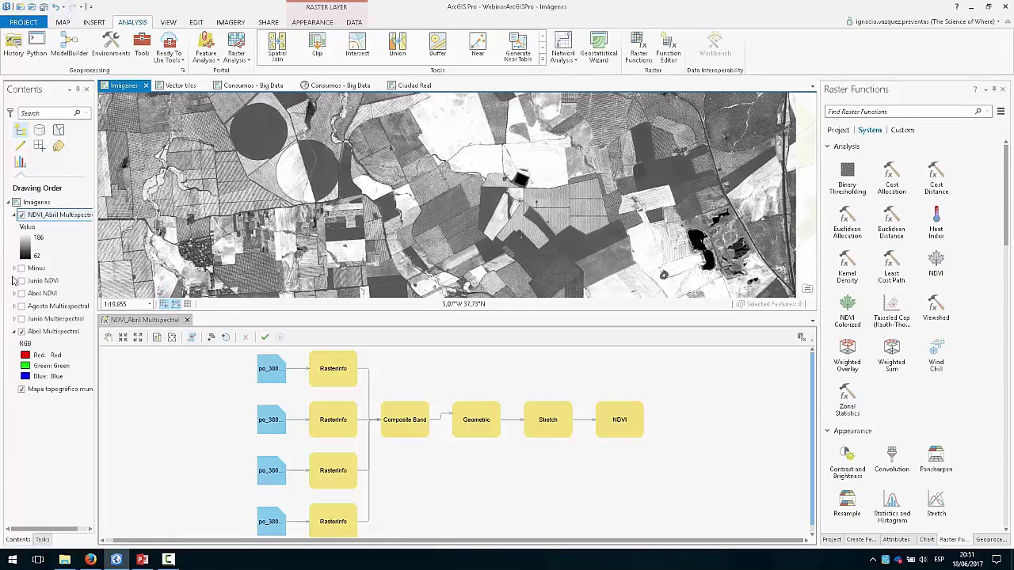
Hide the NDVI_Abril Multispectral layer and compare the Abril imagery with Junio Multispectral, leaving Junio NDVI displayed
left_click(21, 215)
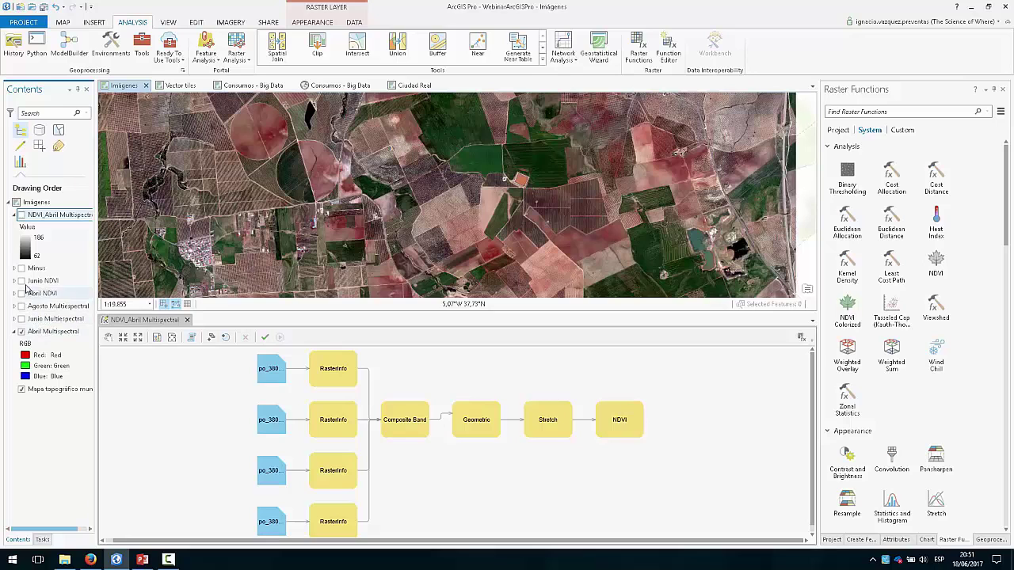
left_click(22, 320)
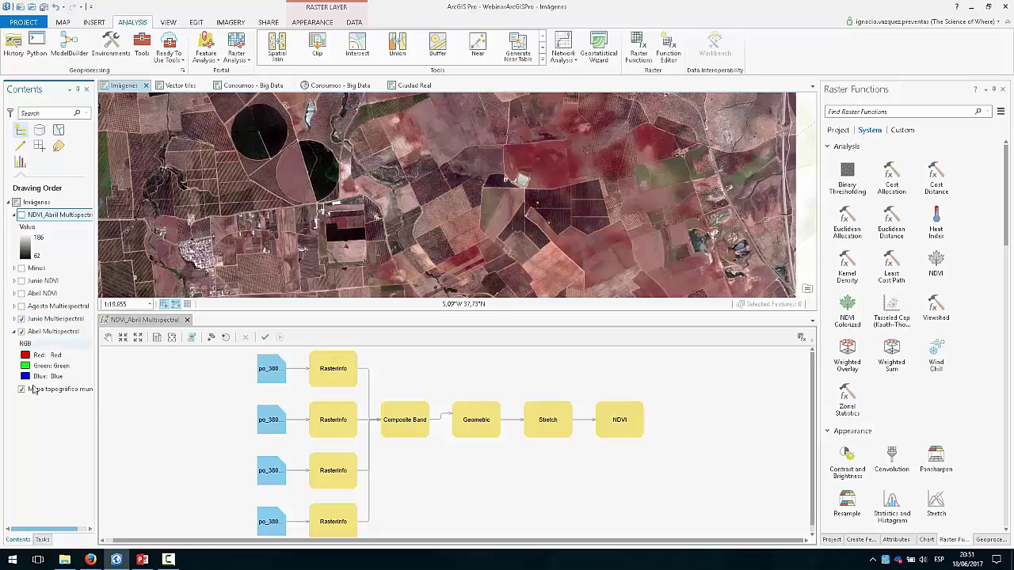
left_click(21, 319)
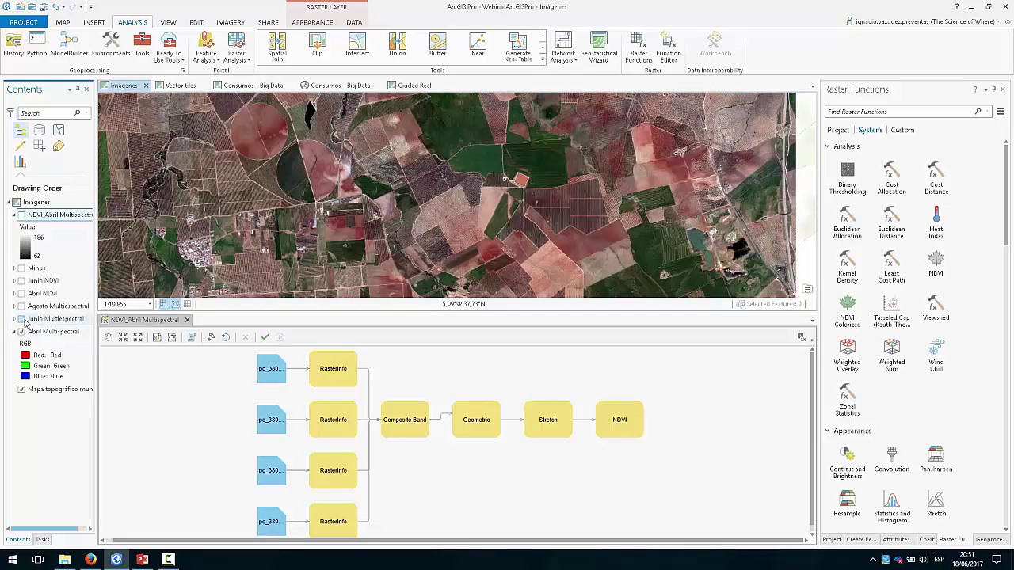
left_click(22, 320)
left_click(22, 281)
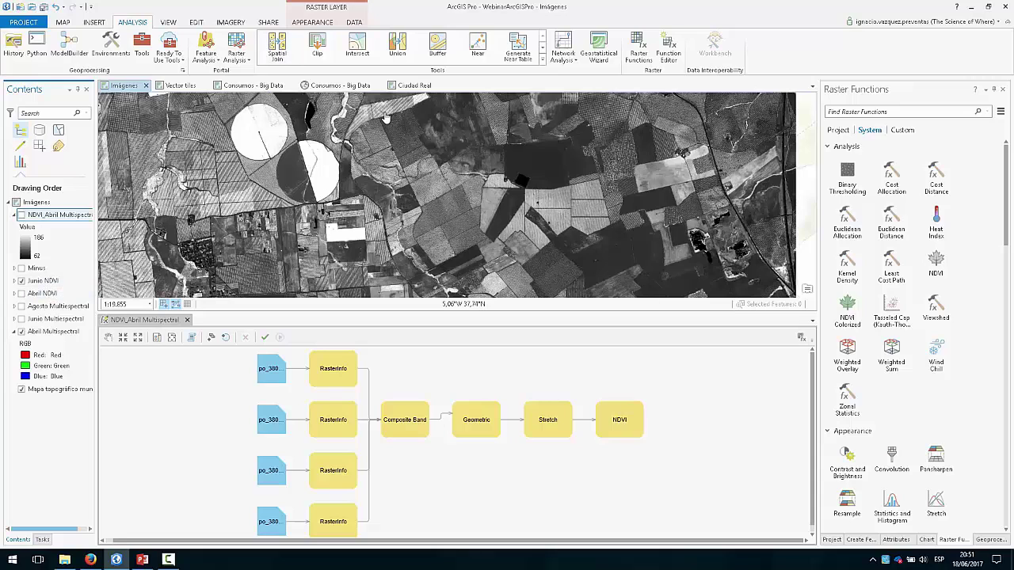
Add the Junio NDVI raster and a Minus function to the chain, connecting the NDVI function and Junio NDVI as the Minus inputs
left_click_drag(55, 284, 523, 480)
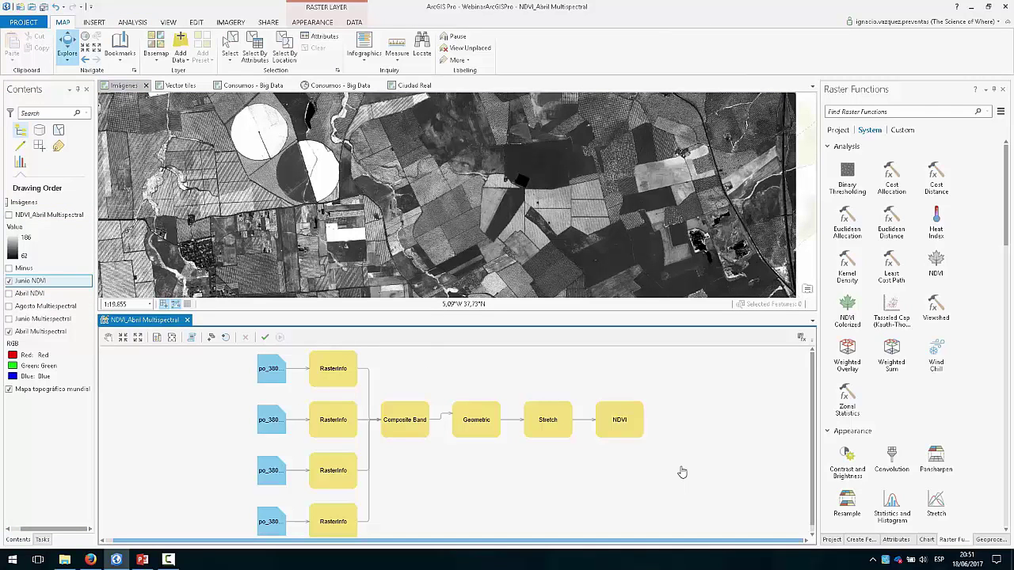
left_click_drag(682, 473, 686, 475)
left_click_drag(456, 541, 388, 545)
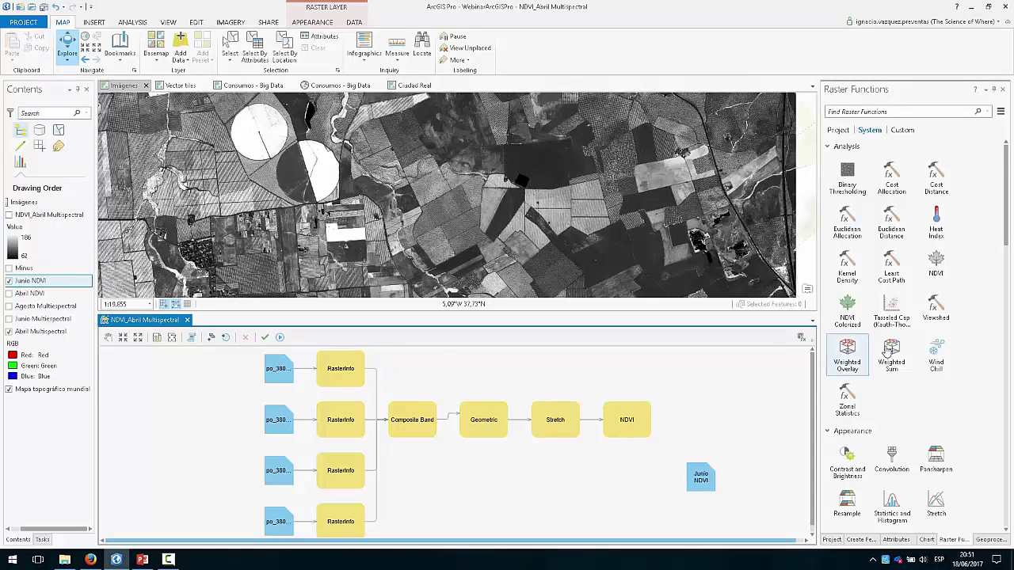
scroll(911, 324, "down", 12)
scroll(948, 332, "down", 5)
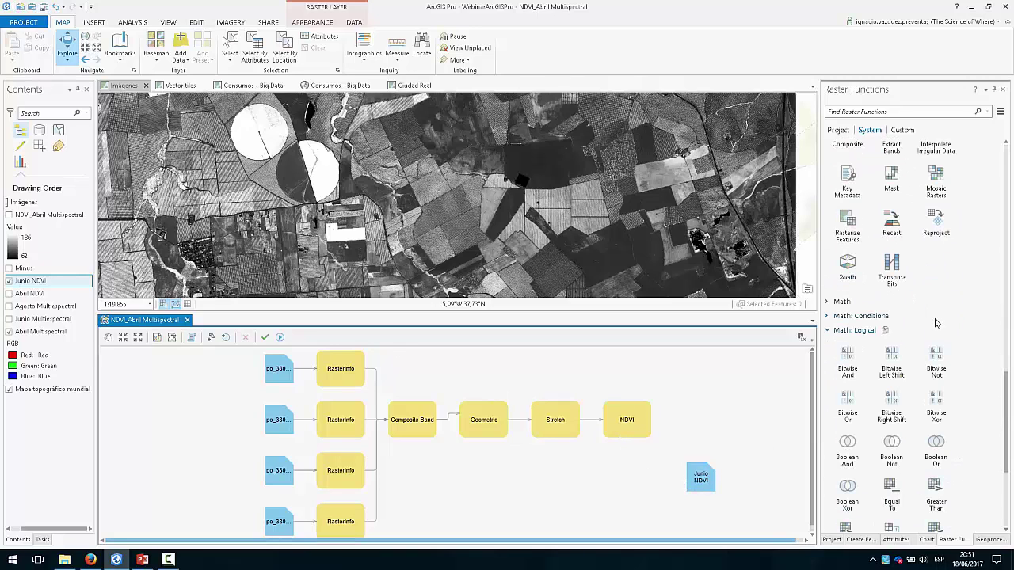
left_click(840, 306)
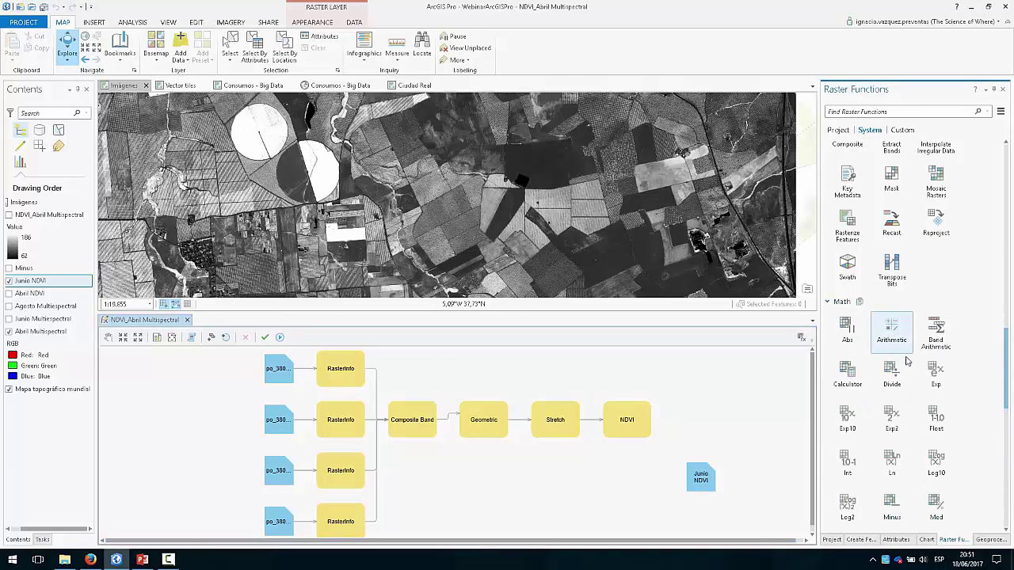
scroll(935, 420, "down", 1)
left_click_drag(893, 453, 716, 410)
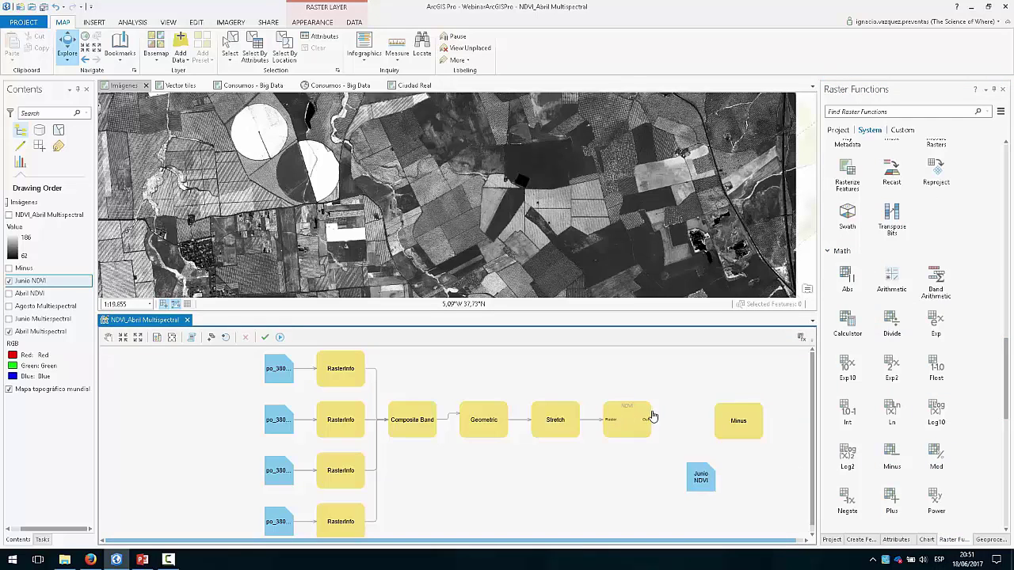
left_click_drag(649, 418, 716, 430)
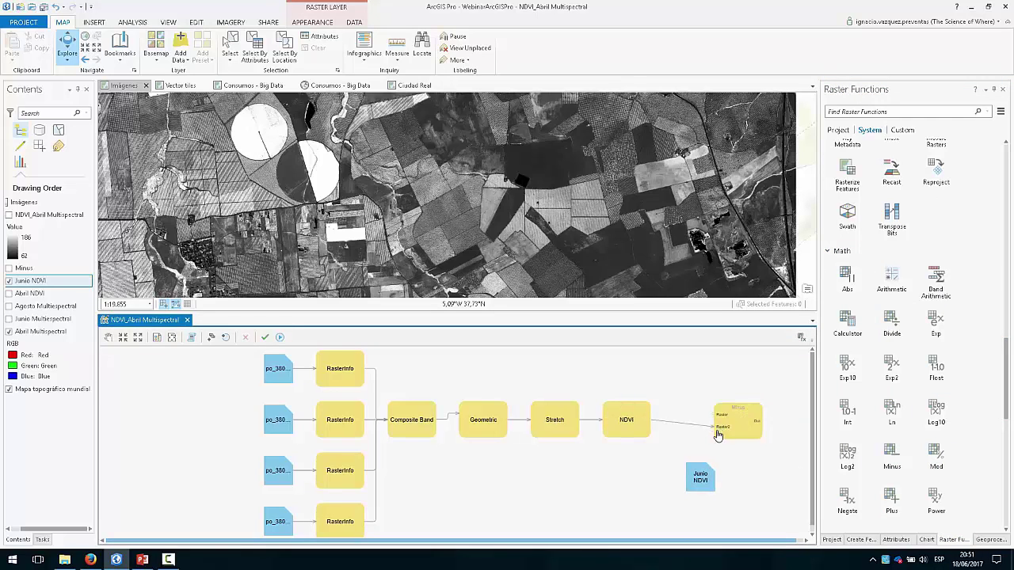
left_click_drag(699, 473, 717, 427)
Display NDVI_Abril Multispectral instead of Junio NDVI and update the layer with the edited function chain
left_click(18, 219)
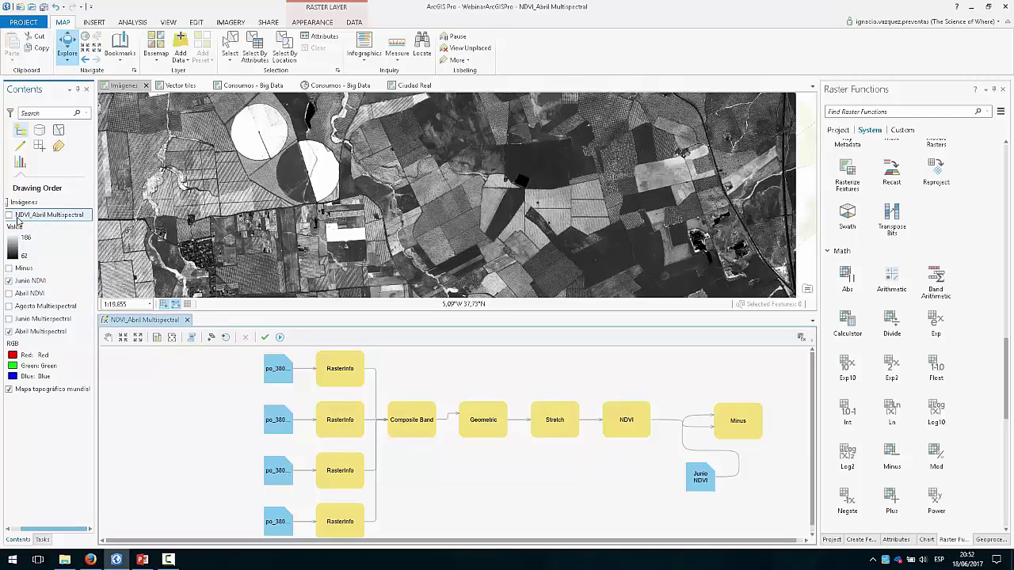
left_click(9, 281)
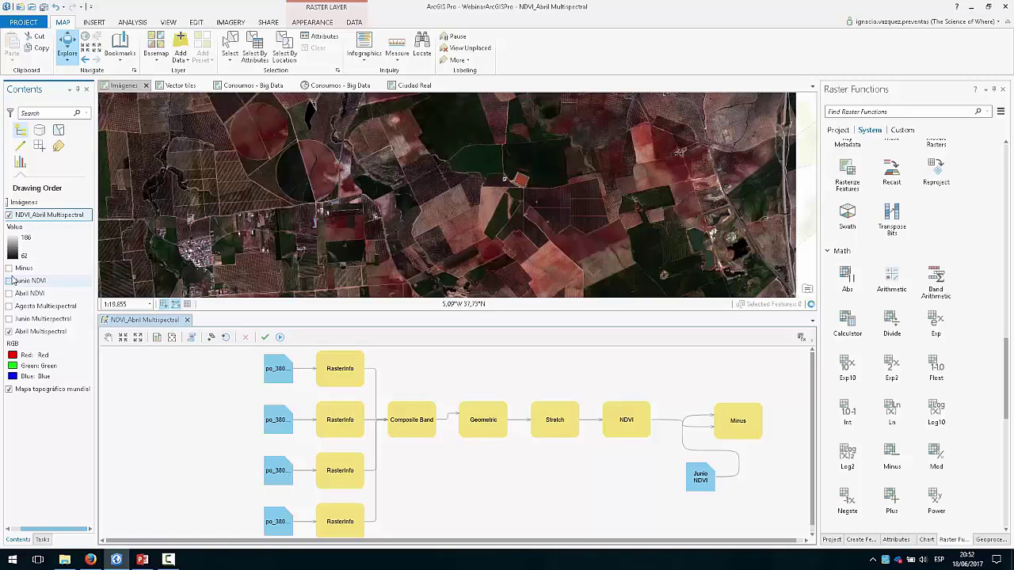
left_click(280, 338)
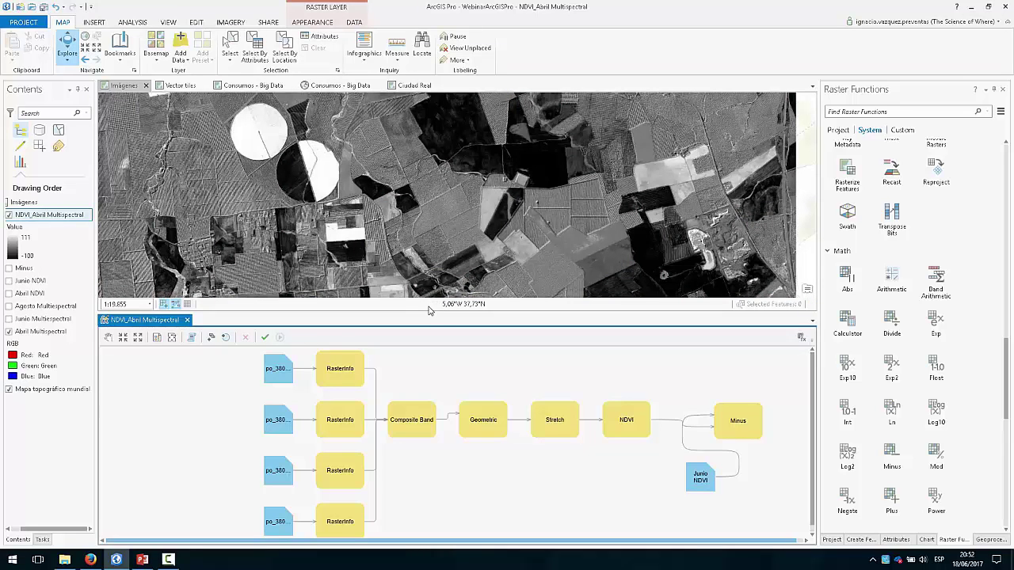
Symbolize the NDVI_Abril Multispectral layer with Stretch and a diverging brown-to-teal color scheme
left_click_drag(424, 317, 430, 386)
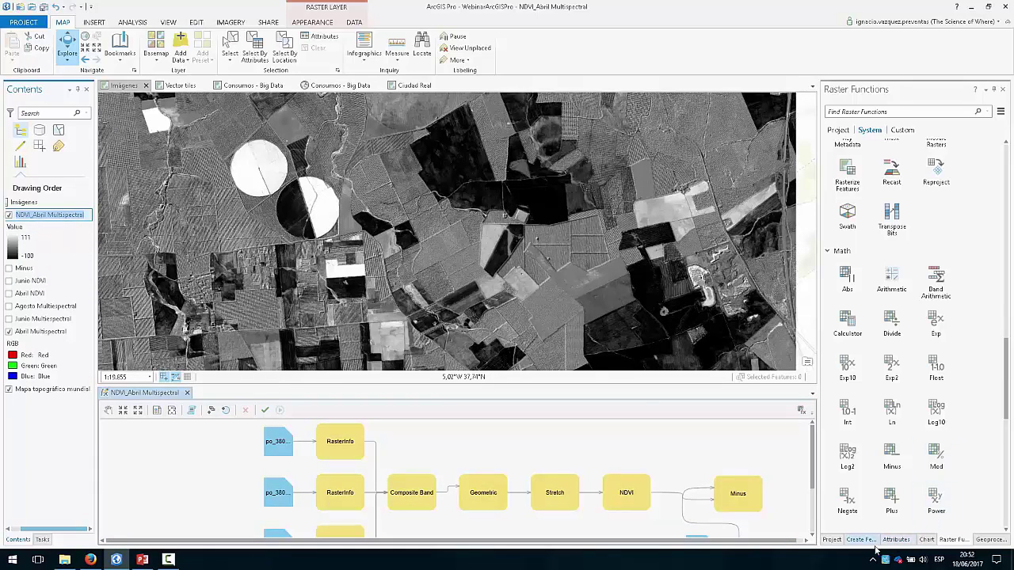
left_click(312, 21)
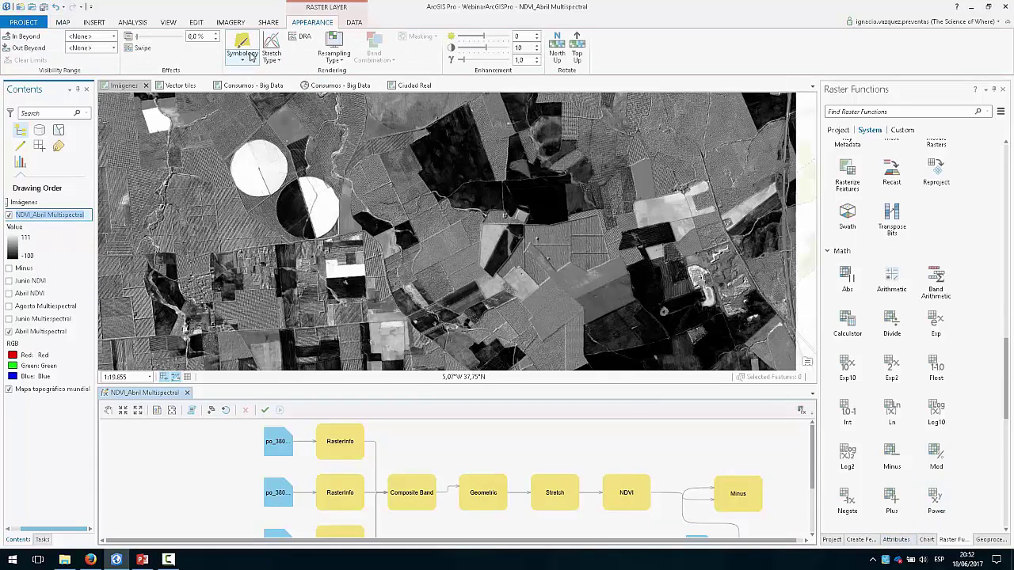
left_click(246, 52)
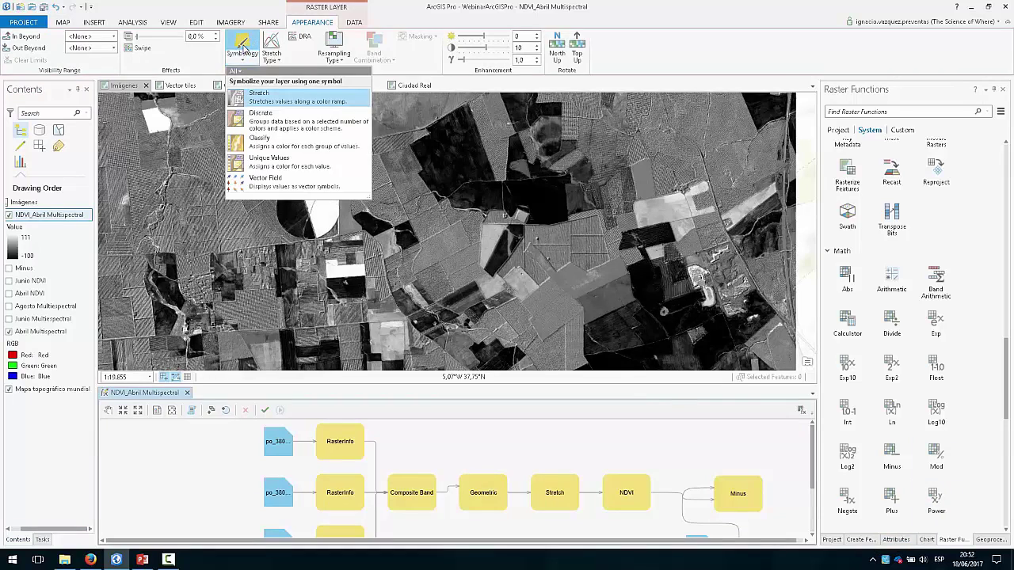
left_click(278, 95)
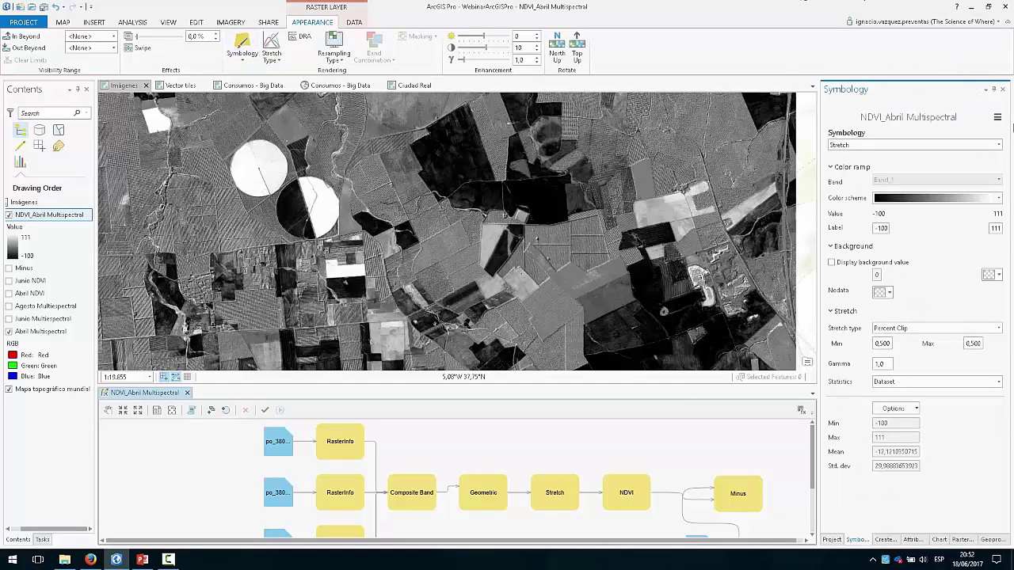
left_click(997, 197)
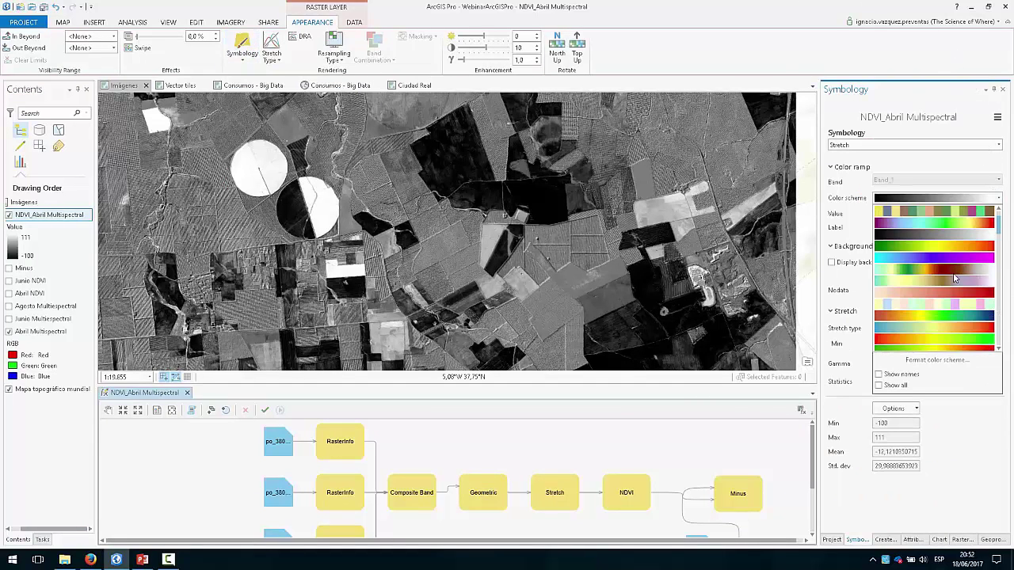
scroll(954, 277, "down", 5)
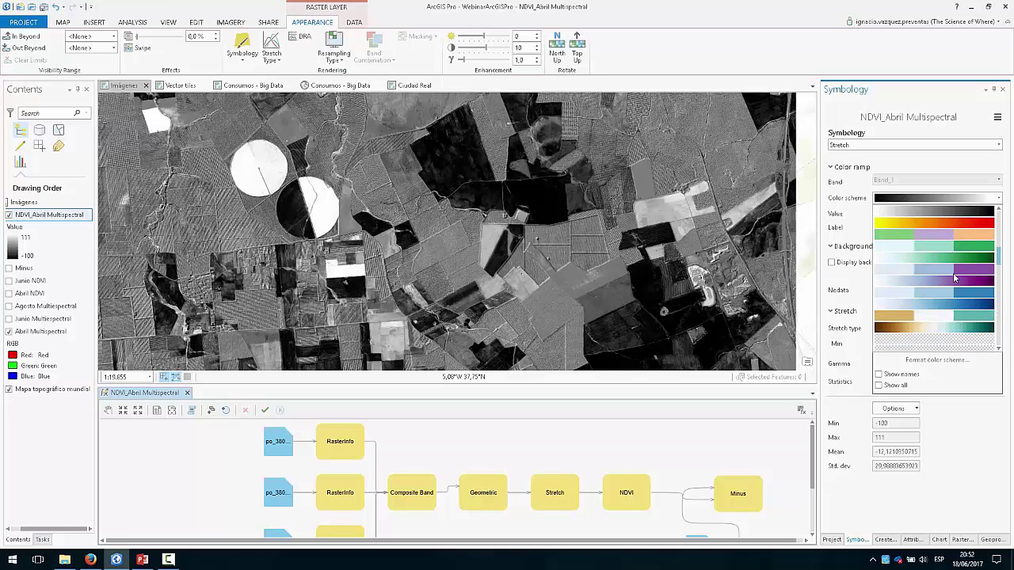
left_click(911, 328)
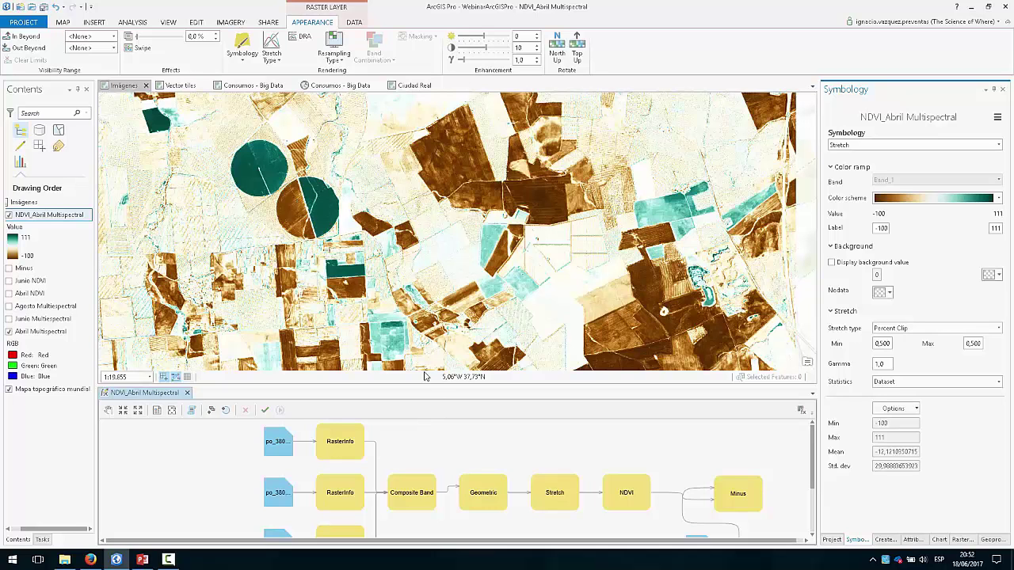
Examine the recolored NDVI difference on the map and review its complete function chain in an enlarged editor
left_click_drag(426, 383, 426, 361)
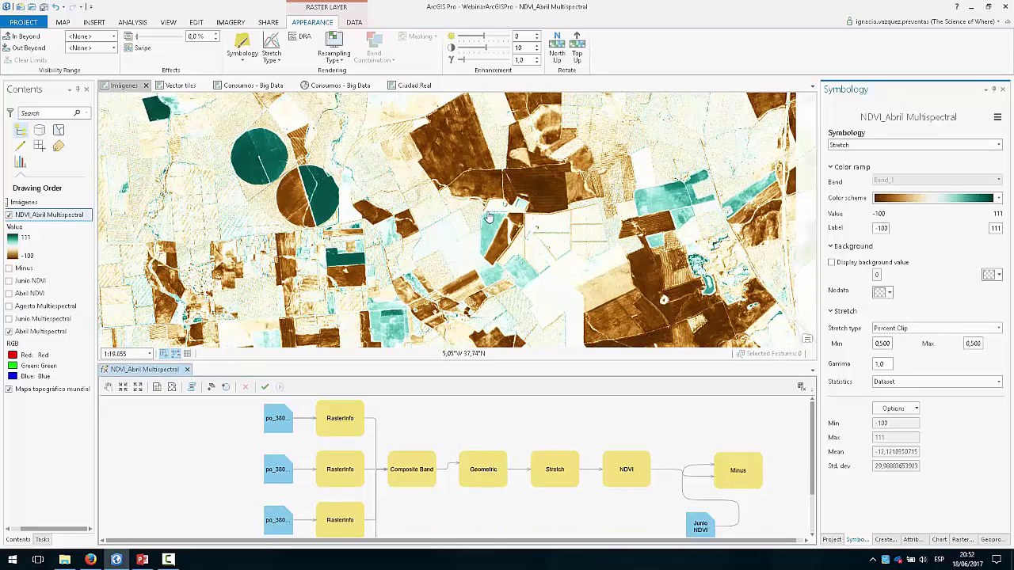
left_click_drag(564, 217, 501, 182)
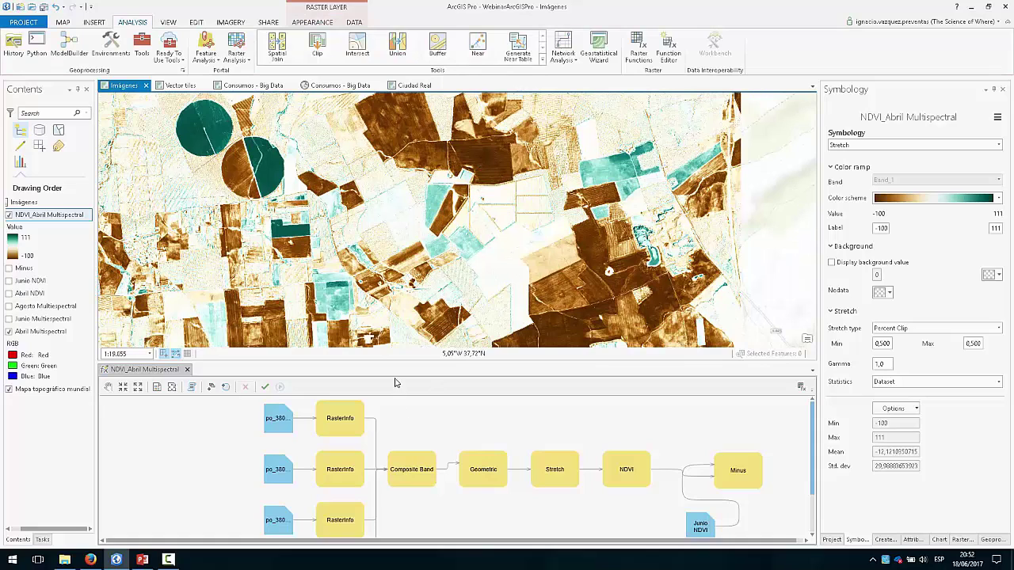
left_click(834, 540)
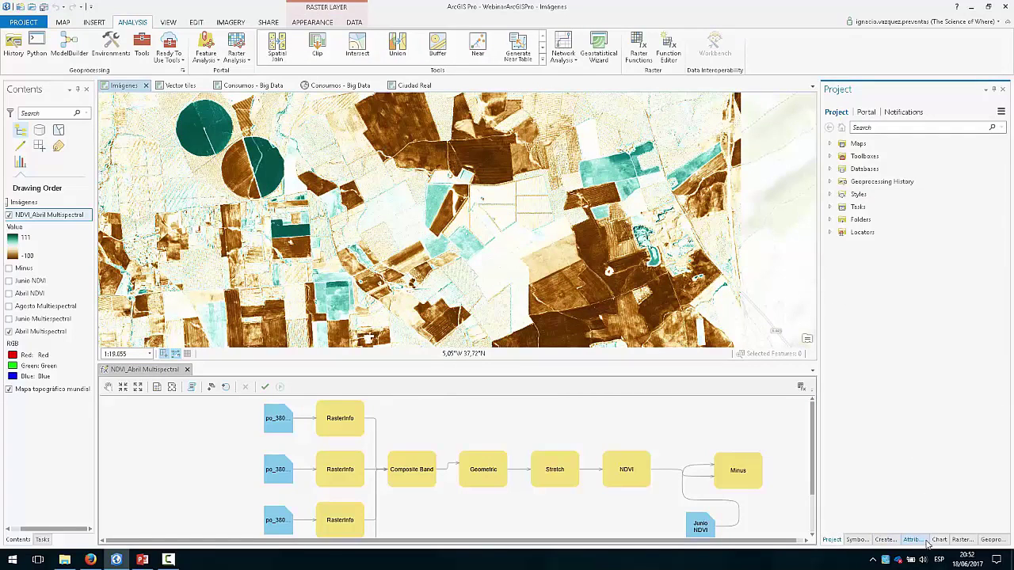
left_click(962, 540)
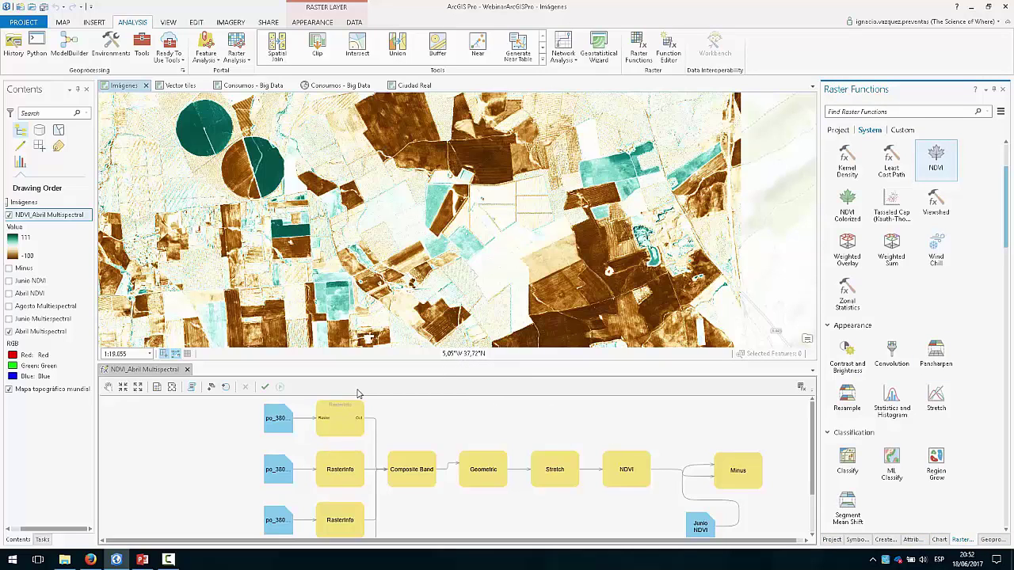
left_click_drag(369, 358, 369, 238)
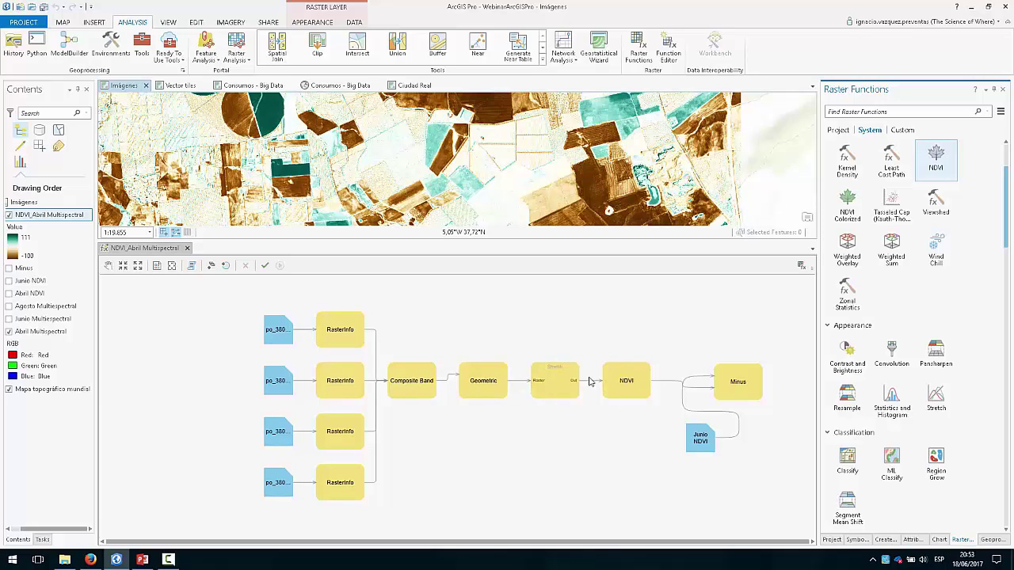
mouse_move(627, 387)
left_click_drag(552, 241, 547, 345)
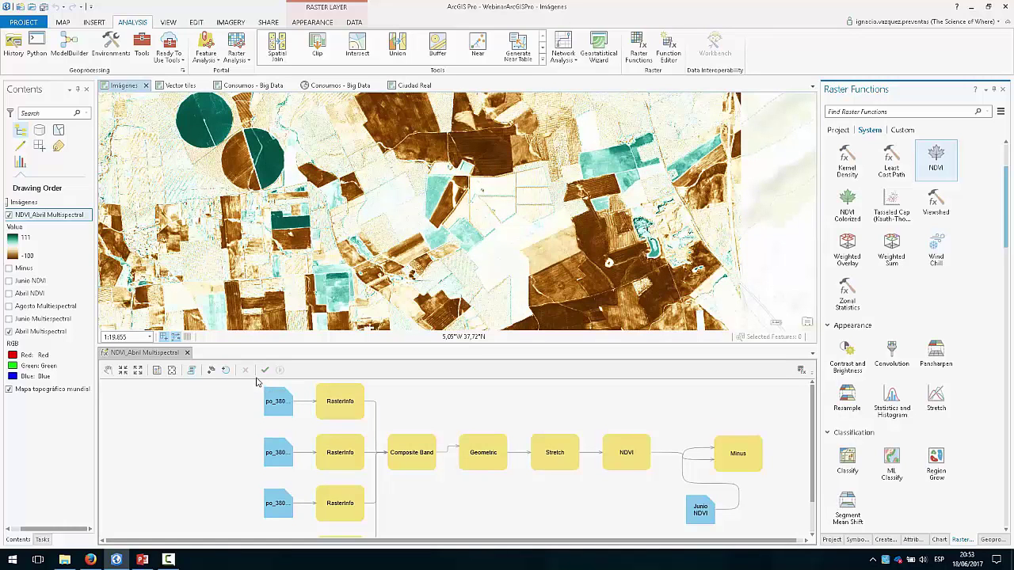
Save the layer's function chain as the template "Raster Function Template NDVI Evolución" in category Custom, sub-category Estudio Cultivos
right_click(57, 216)
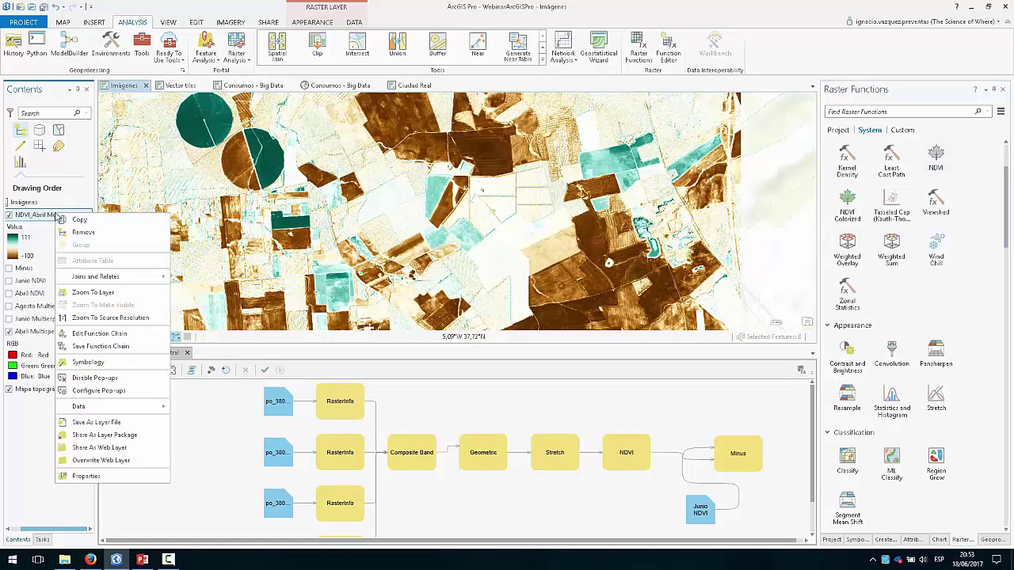
left_click(95, 349)
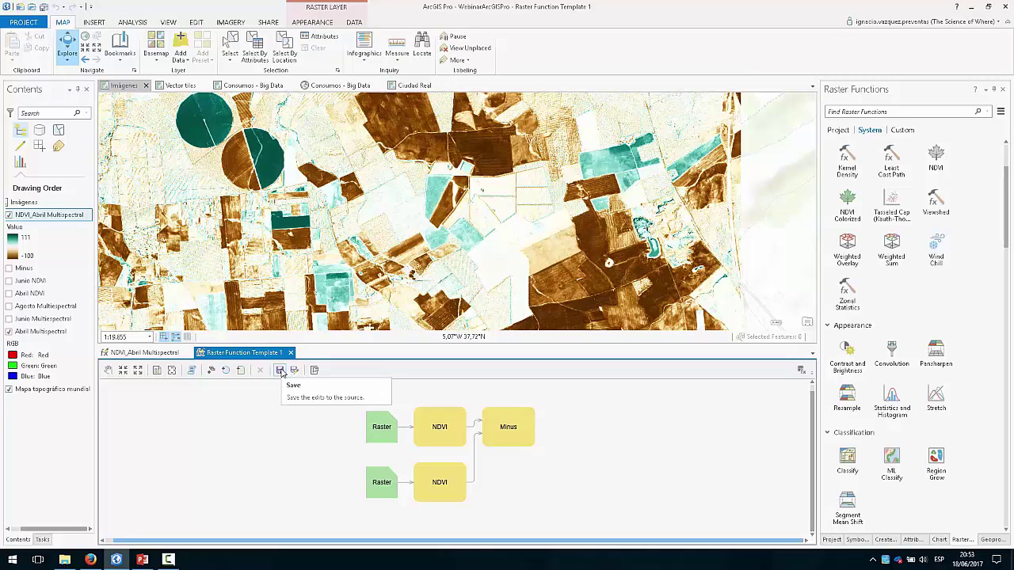
left_click(280, 373)
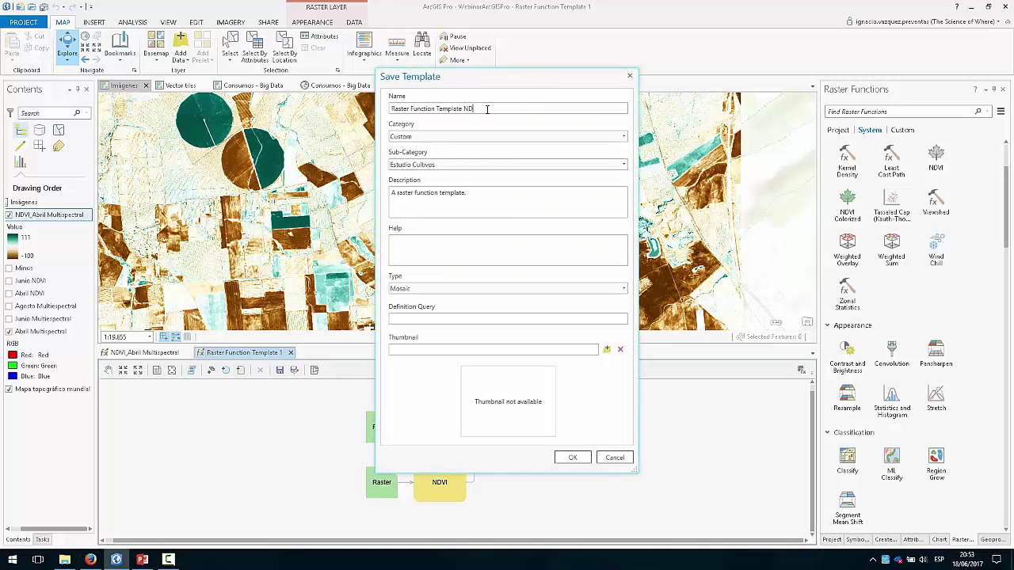
type("olución")
left_click(574, 457)
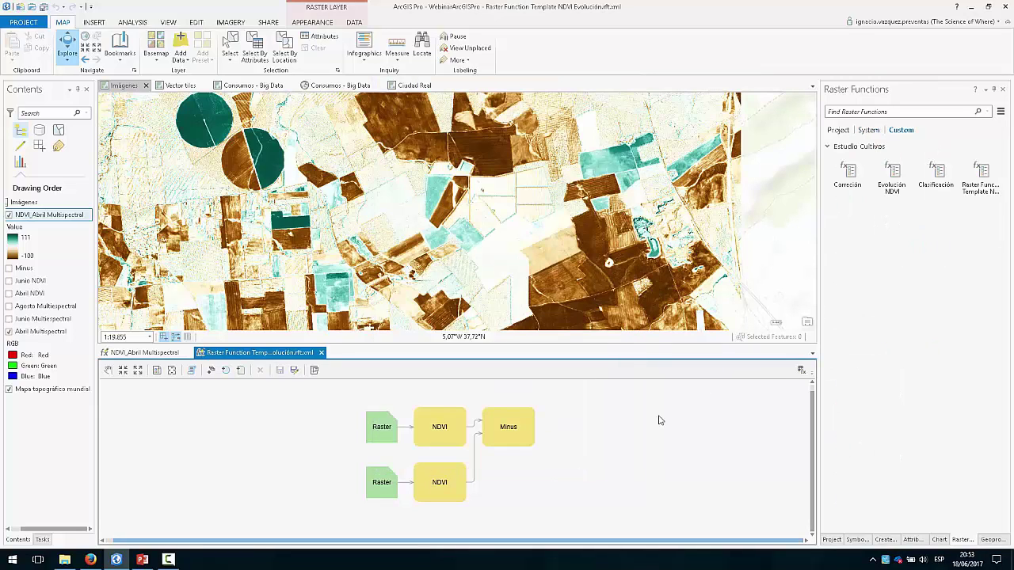
Look through the Project and System raster functions, ending on the Custom functions under Estudio Cultivos
left_click(838, 129)
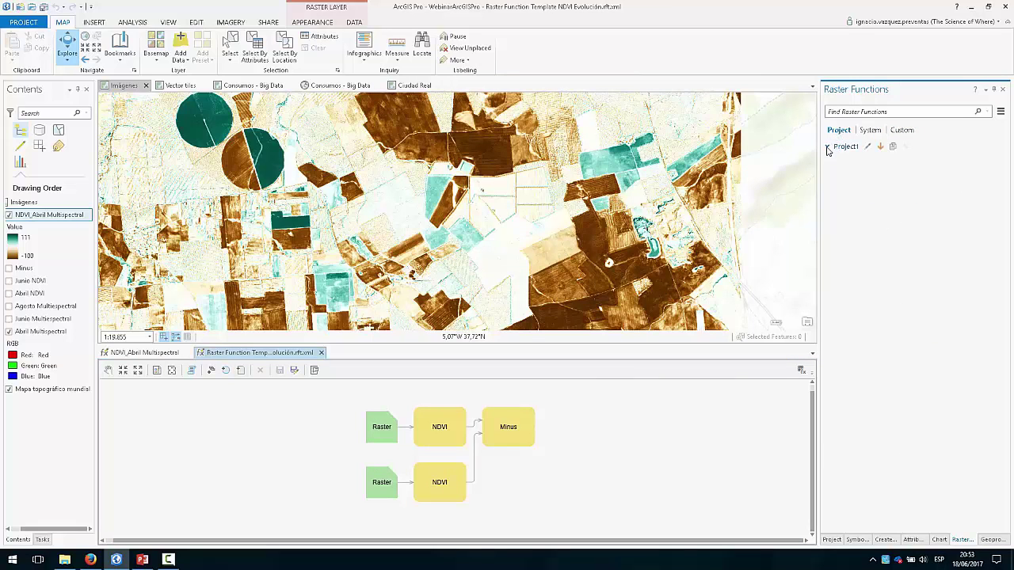
left_click(871, 131)
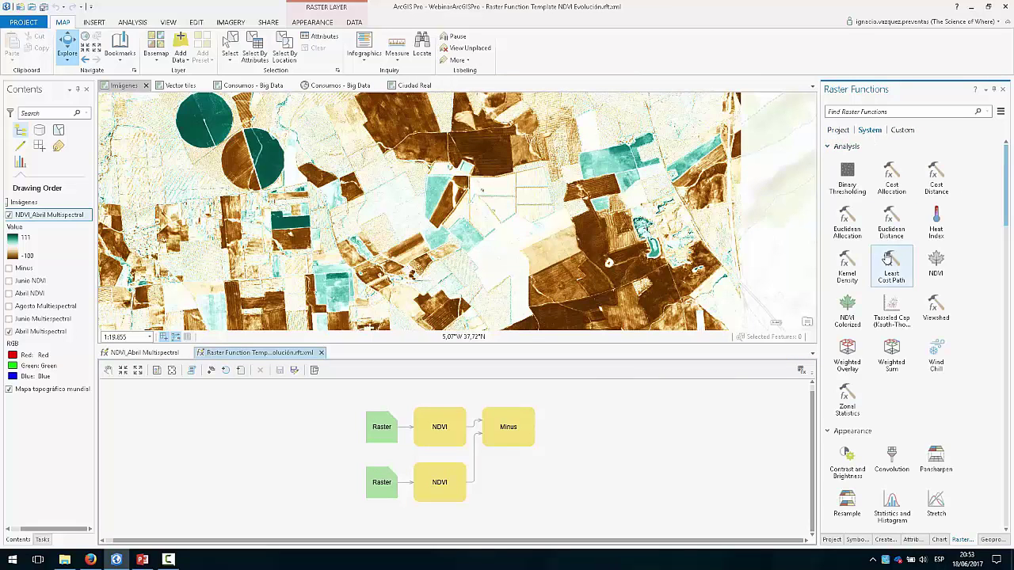
scroll(882, 253, "down", 10)
scroll(893, 408, "up", 8)
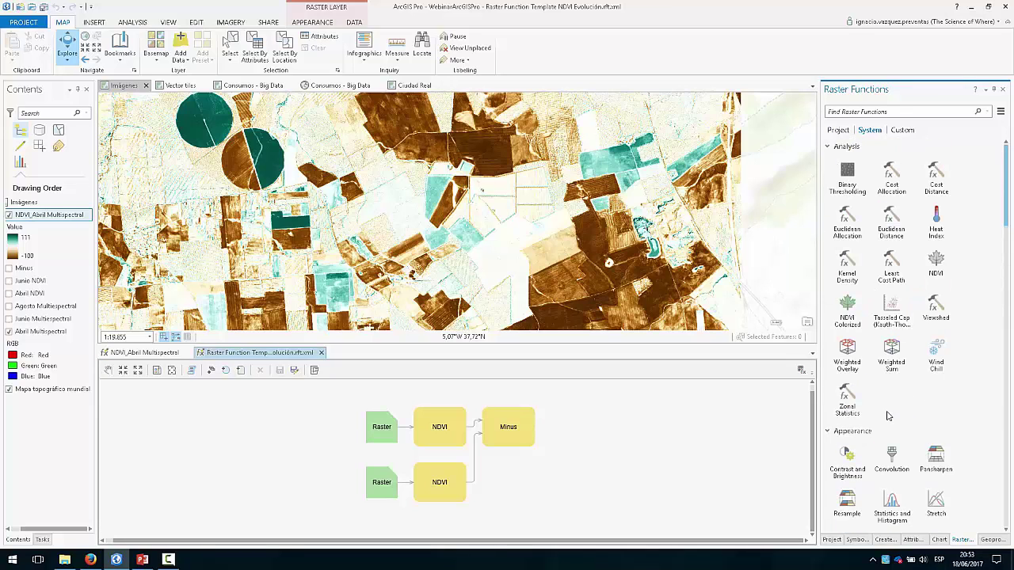
left_click(903, 131)
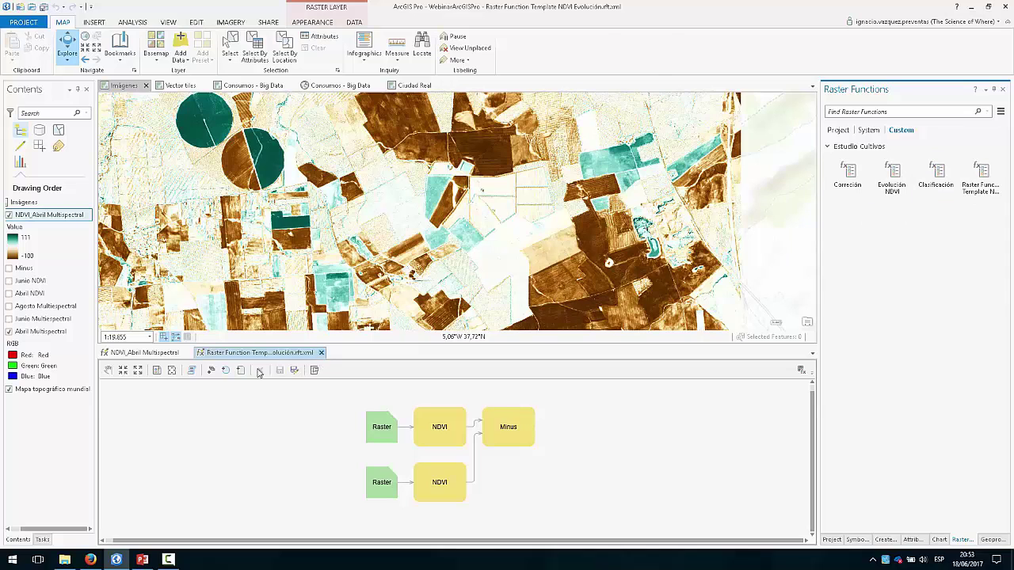
Close both function chain editors and open the Vector tiles map with the project contents listed, enlarging the map view around León
left_click(321, 354)
left_click(189, 352)
left_click(176, 85)
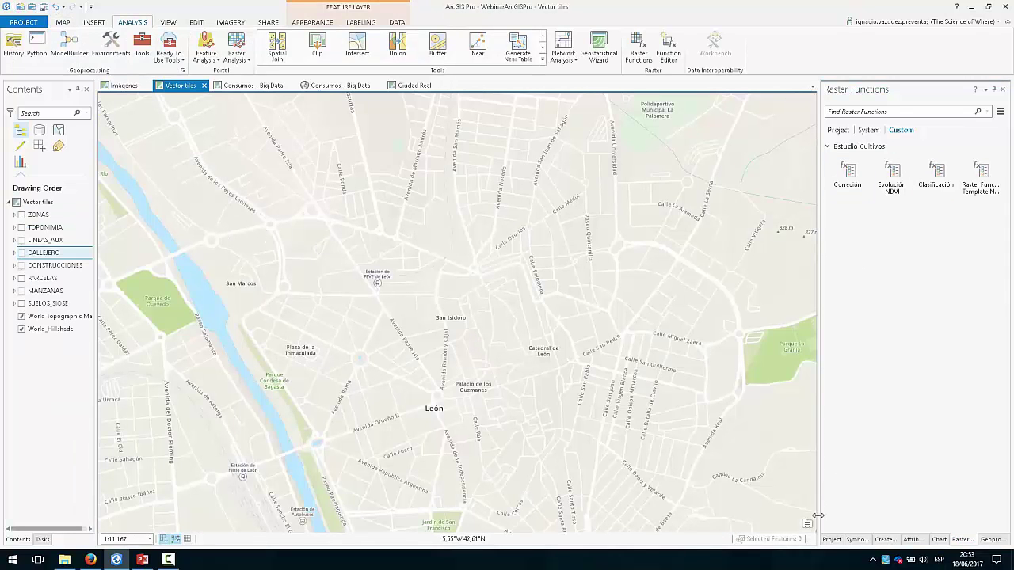
left_click(832, 539)
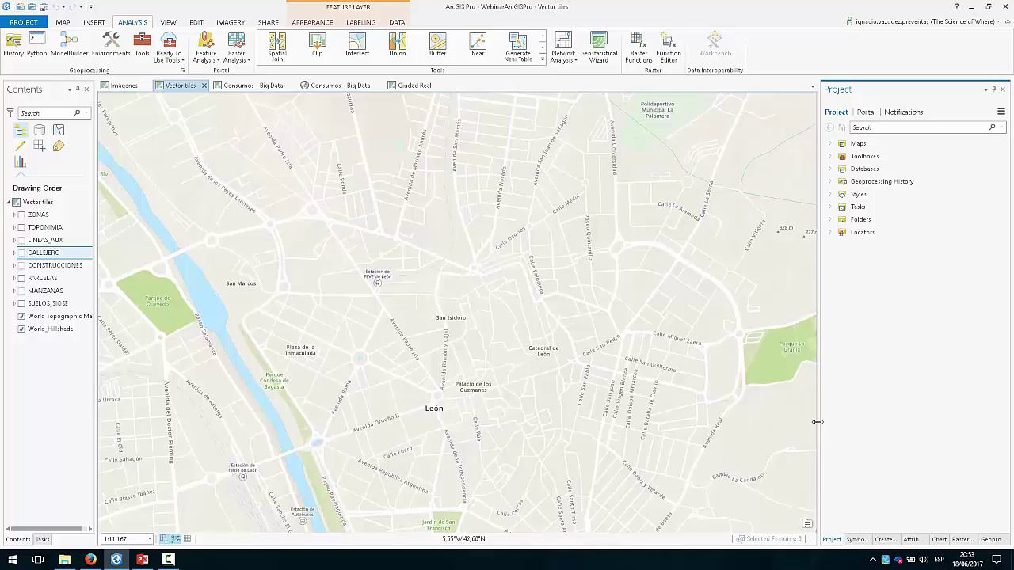
left_click_drag(818, 422, 871, 422)
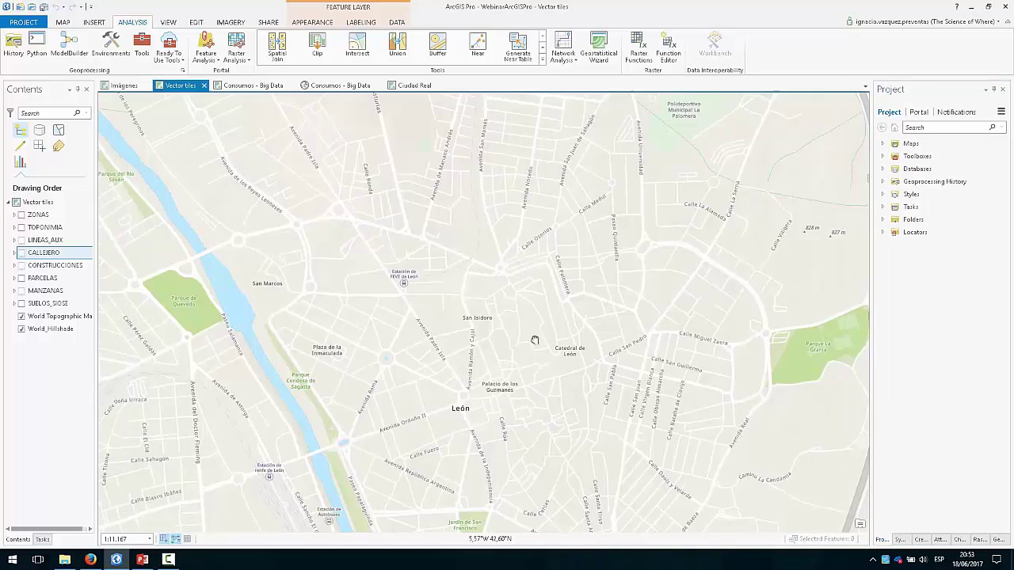
left_click_drag(534, 340, 520, 222)
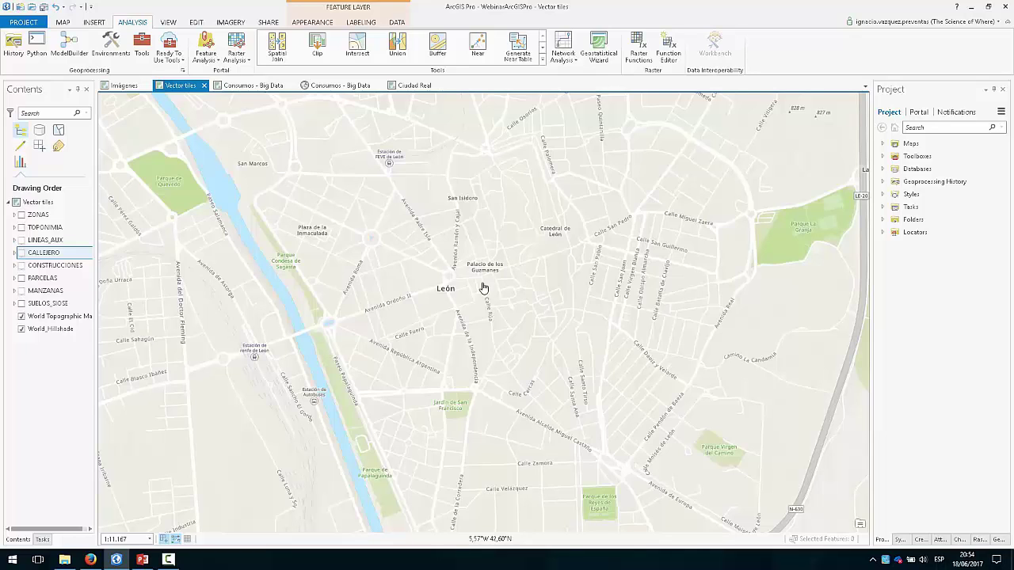
left_click_drag(468, 308, 491, 304)
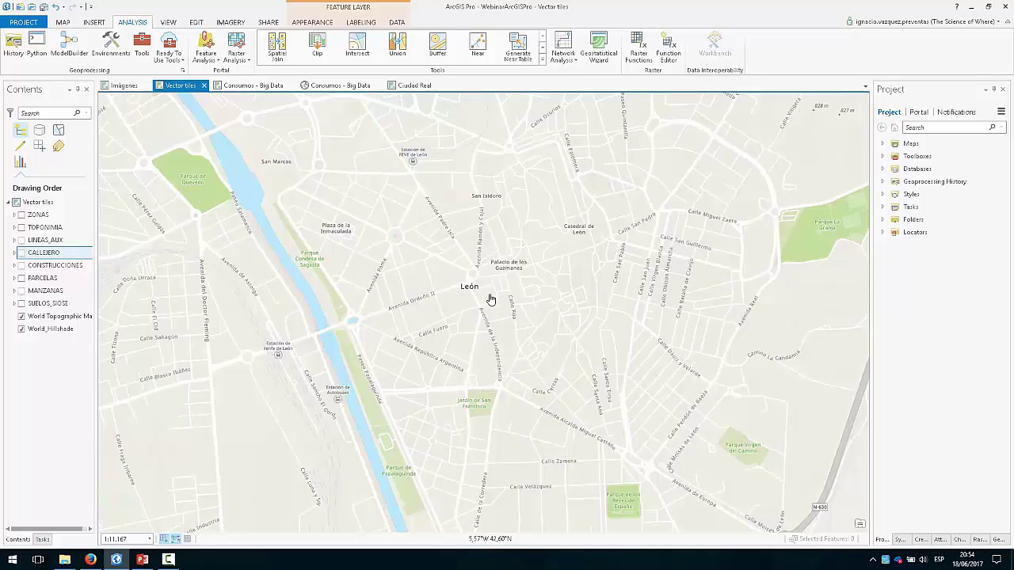
Examine how the topographic vector basemap's streets, labels and landmarks around León display at scales between about 1:2,900 and 1:11,000
scroll(503, 287, "up", 2)
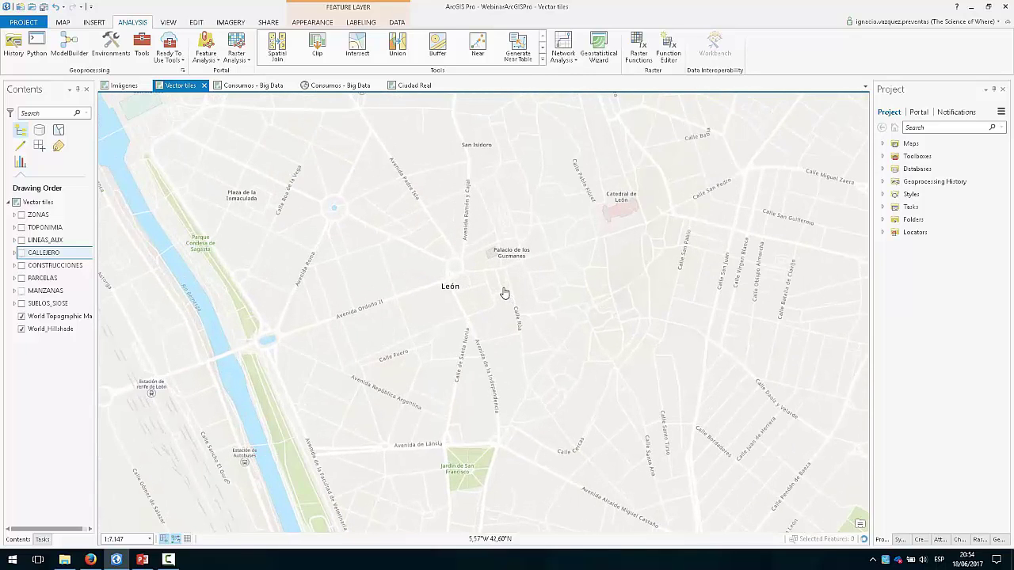
left_click_drag(516, 323, 462, 291)
scroll(545, 368, "up", 2)
scroll(459, 292, "down", 2)
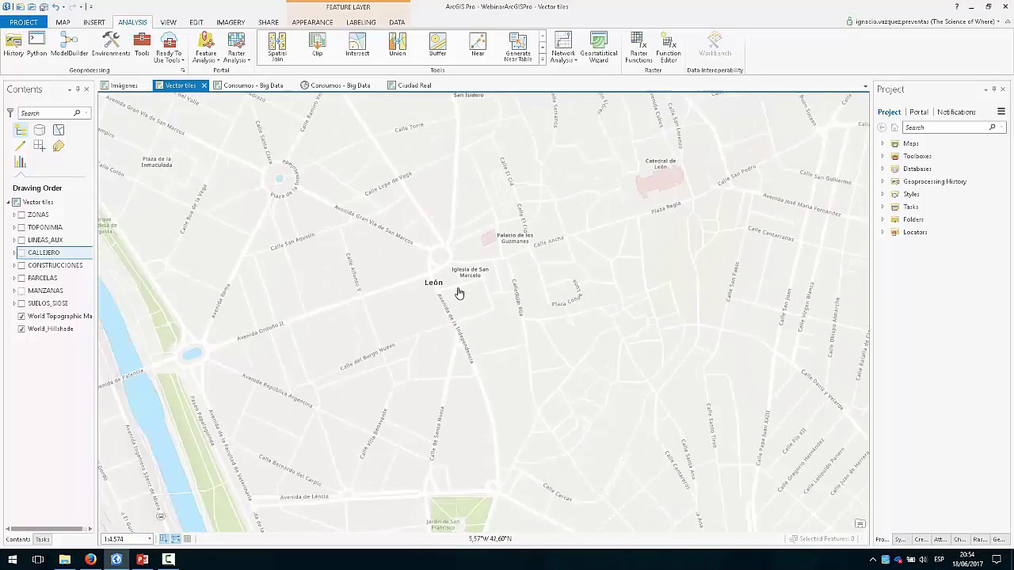
scroll(454, 296, "up", 2)
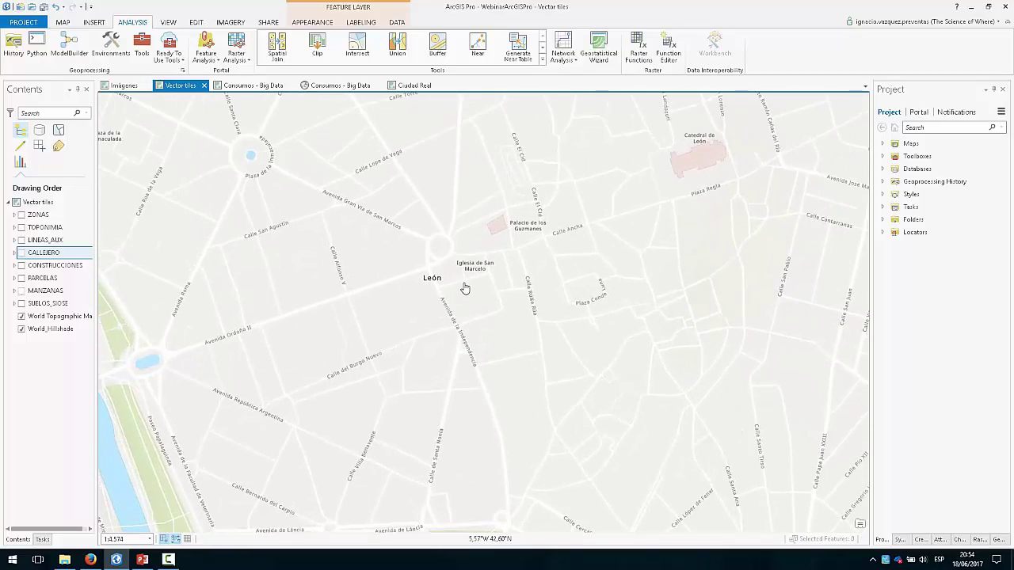
scroll(465, 288, "down", 2)
scroll(465, 287, "up", 2)
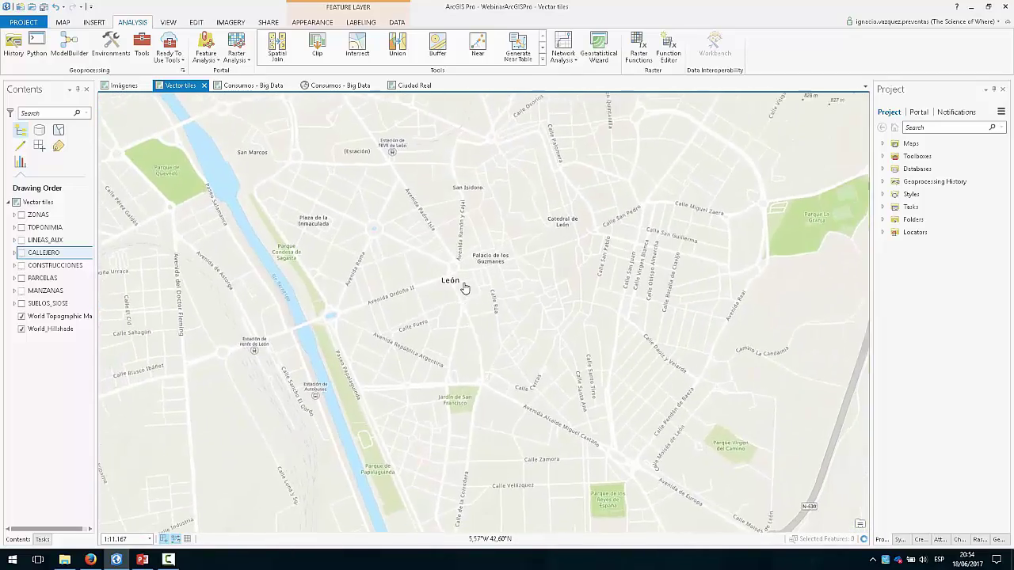
scroll(465, 287, "up", 2)
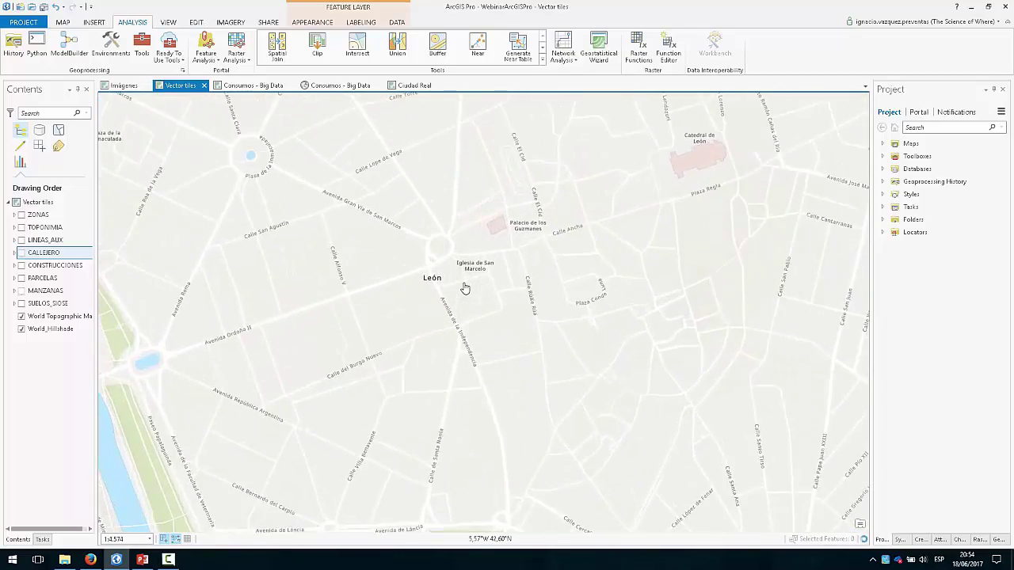
scroll(455, 289, "down", 2)
scroll(446, 301, "down", 2)
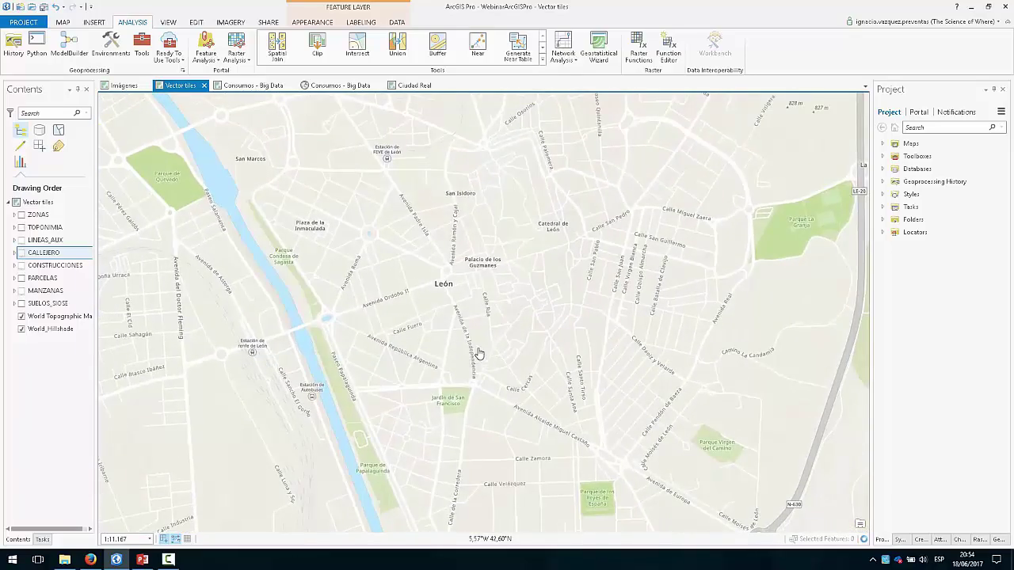
scroll(479, 352, "up", 2)
scroll(466, 327, "up", 2)
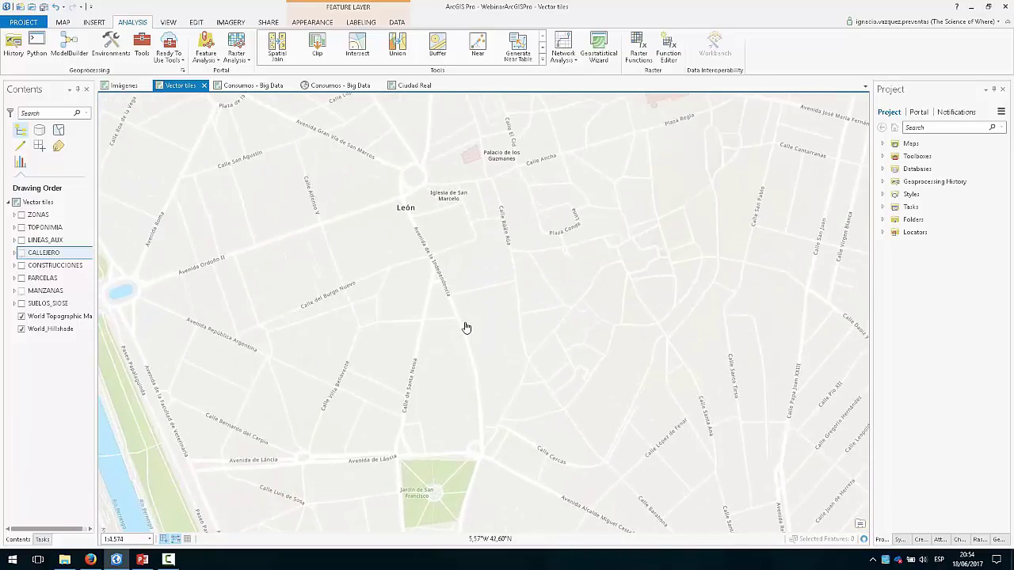
scroll(465, 327, "down", 2)
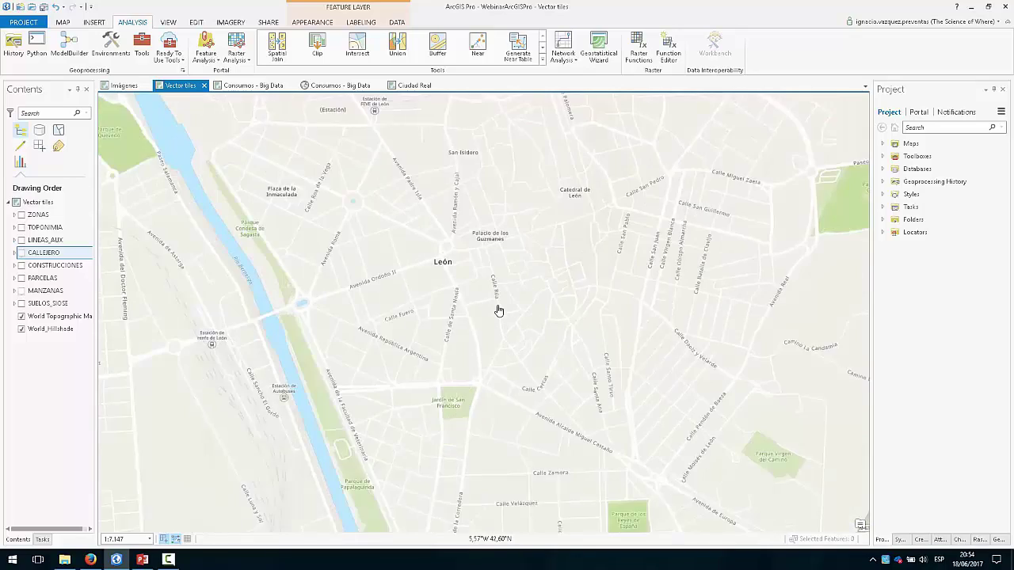
scroll(498, 311, "down", 2)
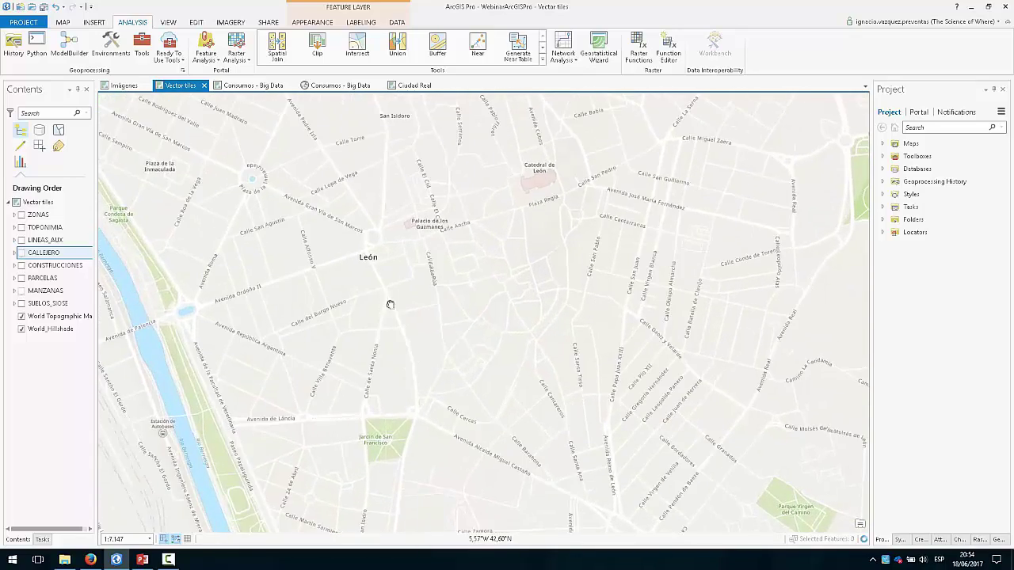
scroll(498, 301, "up", 2)
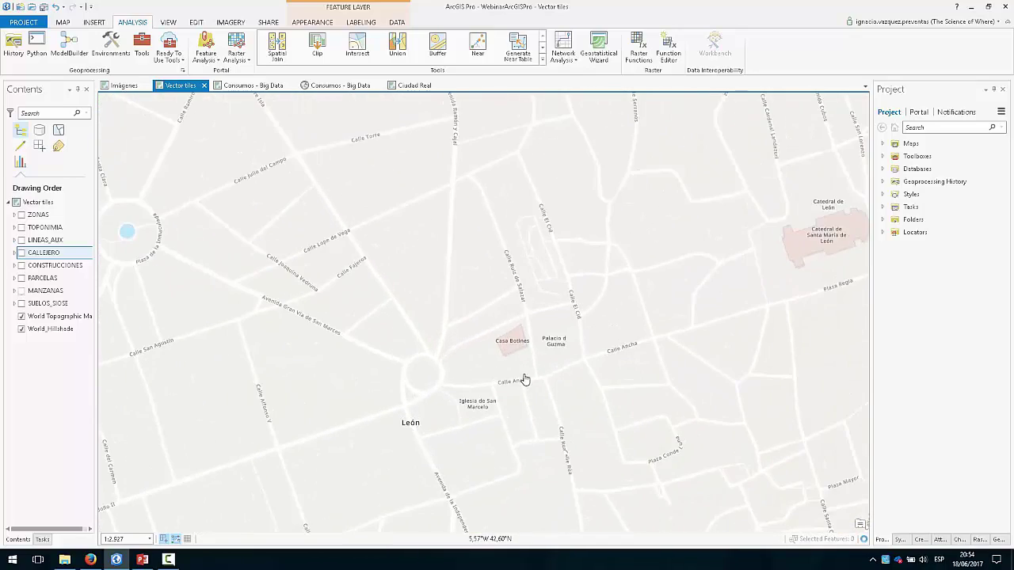
scroll(523, 380, "up", 2)
left_click_drag(513, 445, 526, 265)
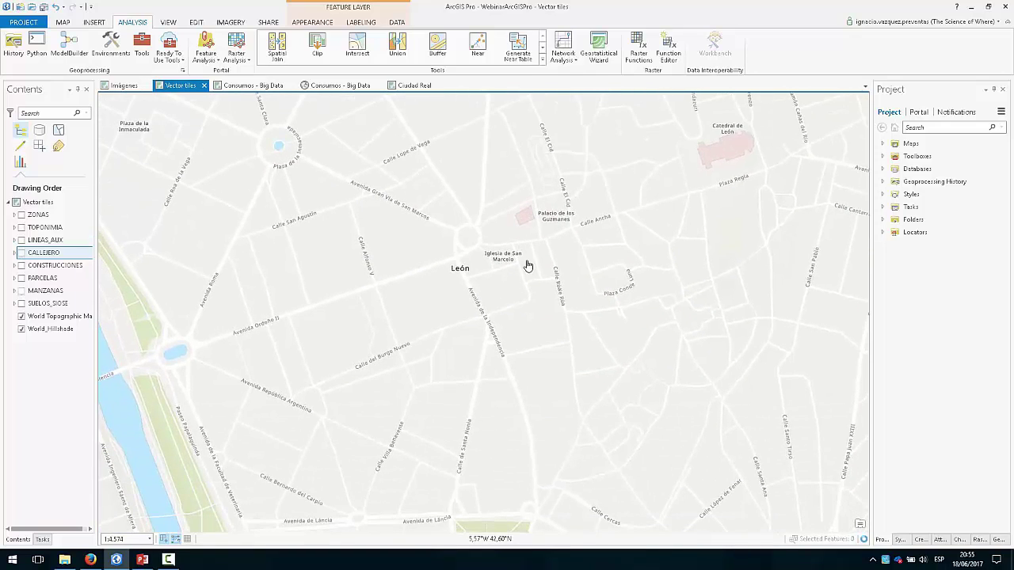
scroll(527, 267, "down", 2)
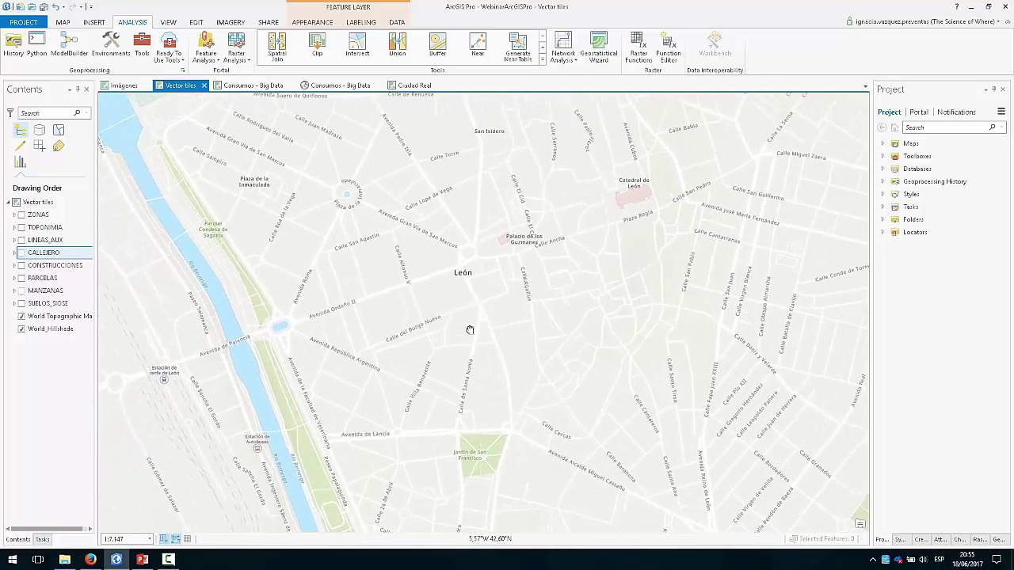
left_click_drag(528, 333, 469, 331)
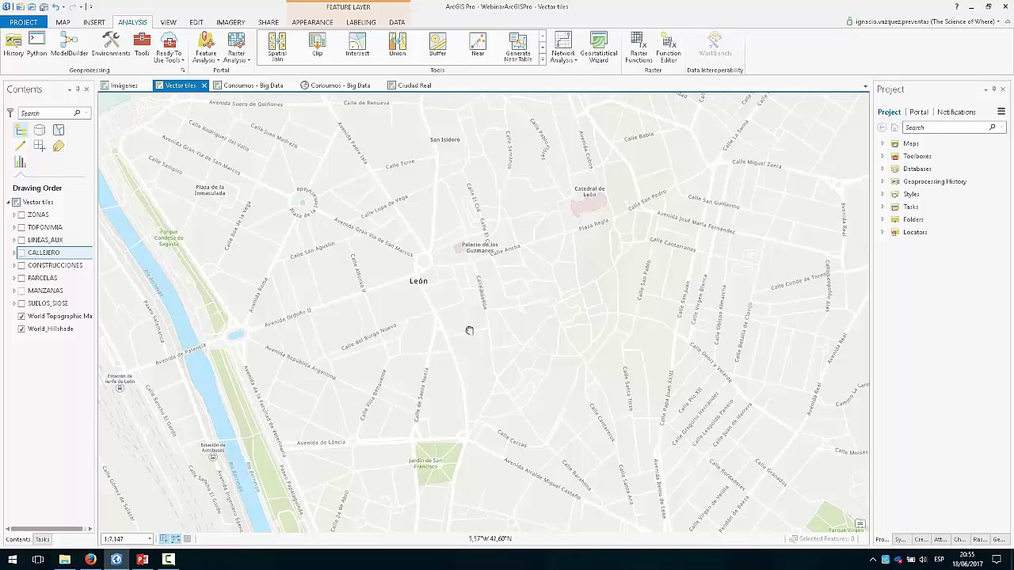
scroll(473, 385, "up", 4)
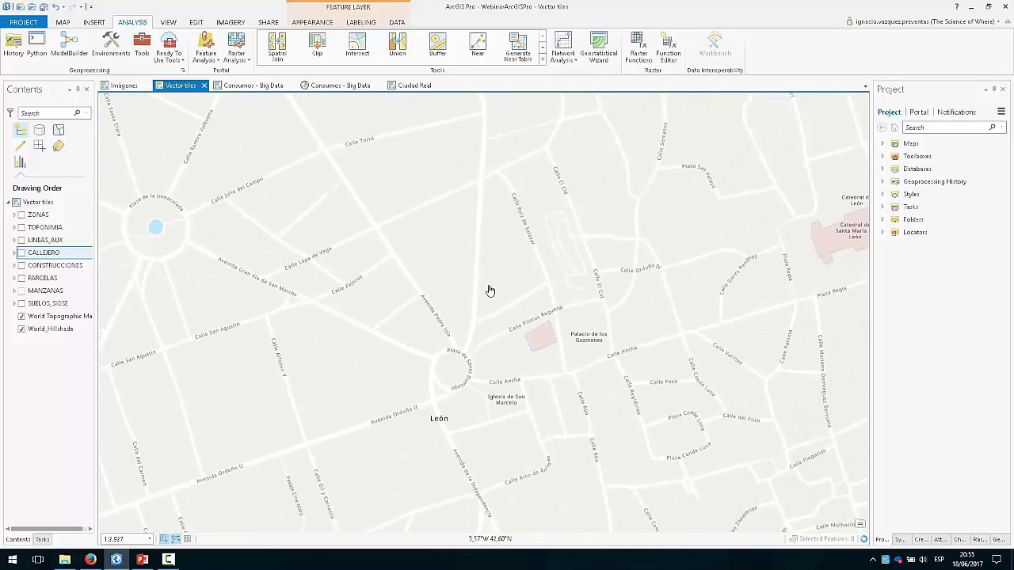
scroll(489, 290, "down", 2)
left_click_drag(520, 410, 534, 350)
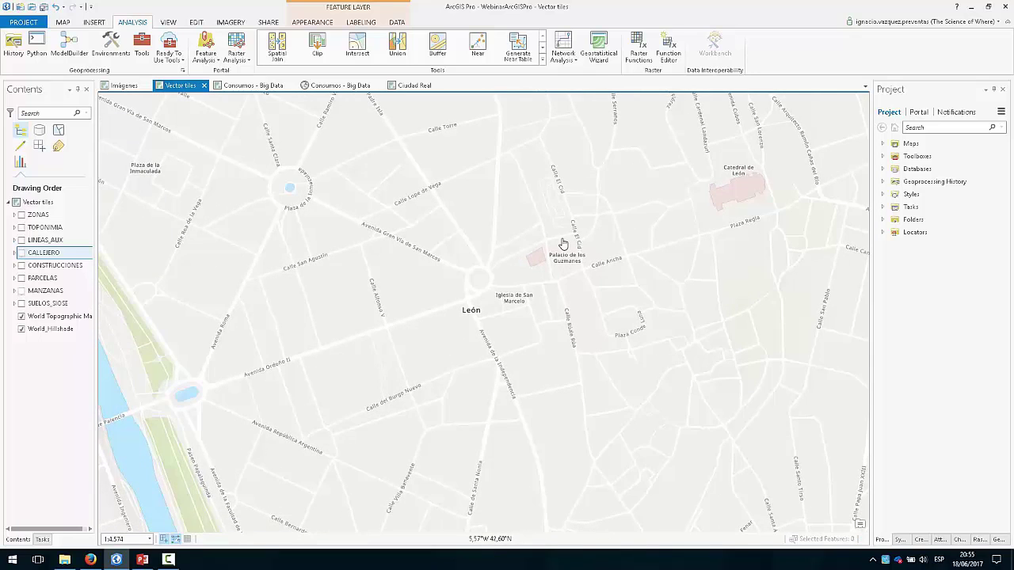
scroll(563, 242, "down", 3)
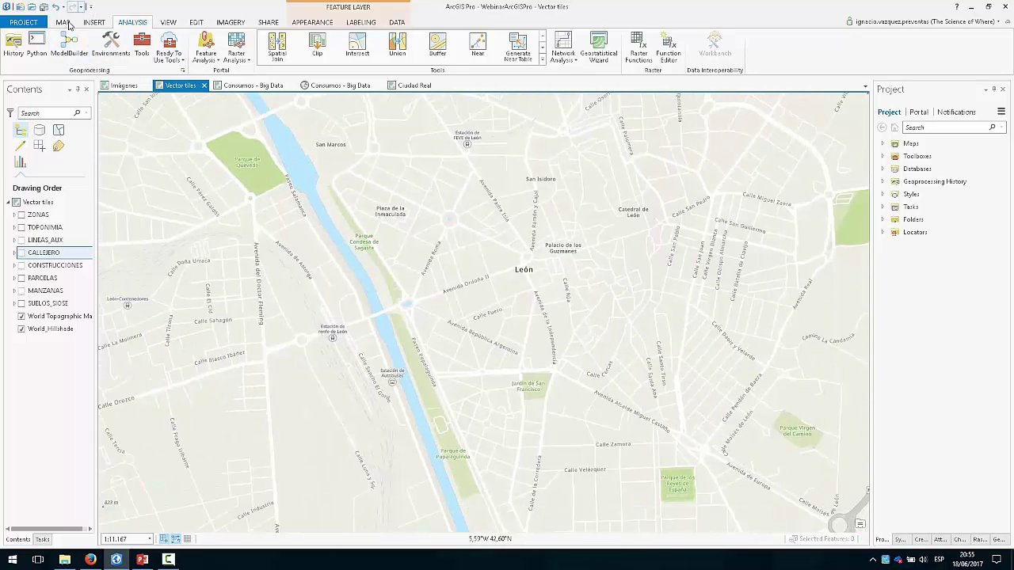
Look through the available basemaps, including the Streets, Topographic, Navigation and Imagery Hybrid styles, and close the gallery
left_click(62, 22)
left_click(155, 43)
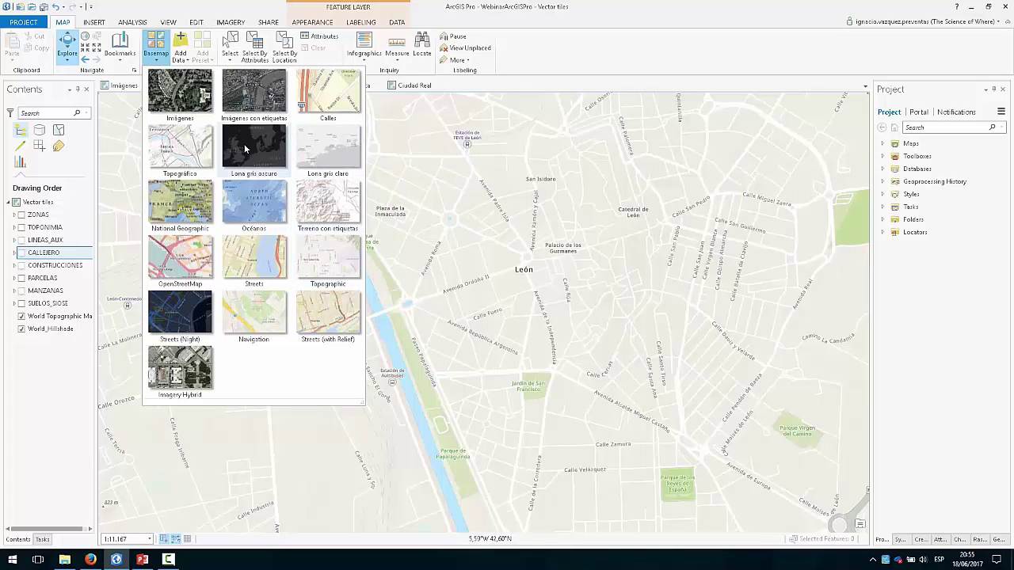
scroll(536, 334, "up", 2)
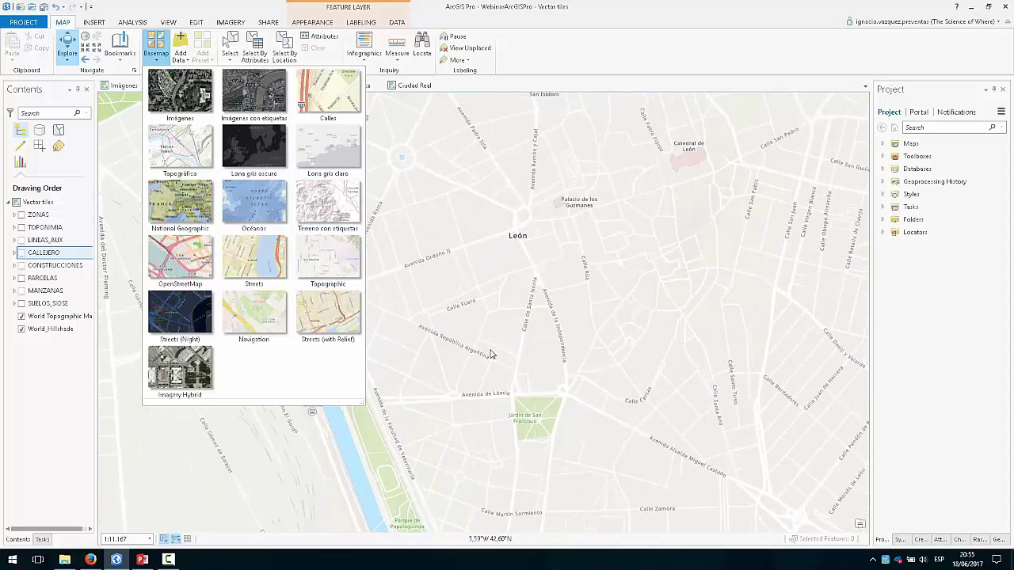
left_click(522, 291)
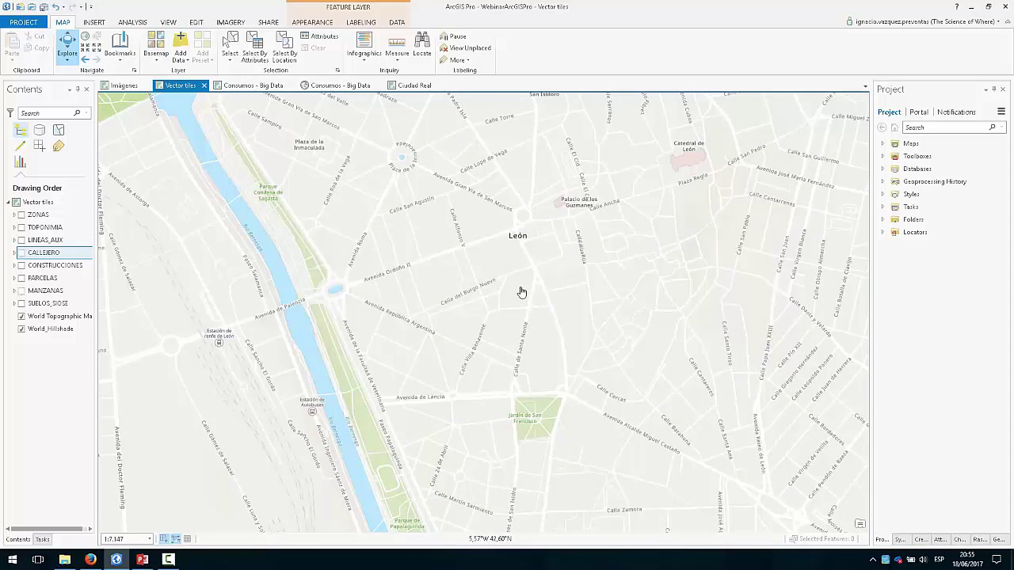
Display all the León data layers from TOPONIMIA to SUELOS_SIOSE, leaving ZONAS and both World basemap layers hidden
left_click_drag(631, 269, 514, 351)
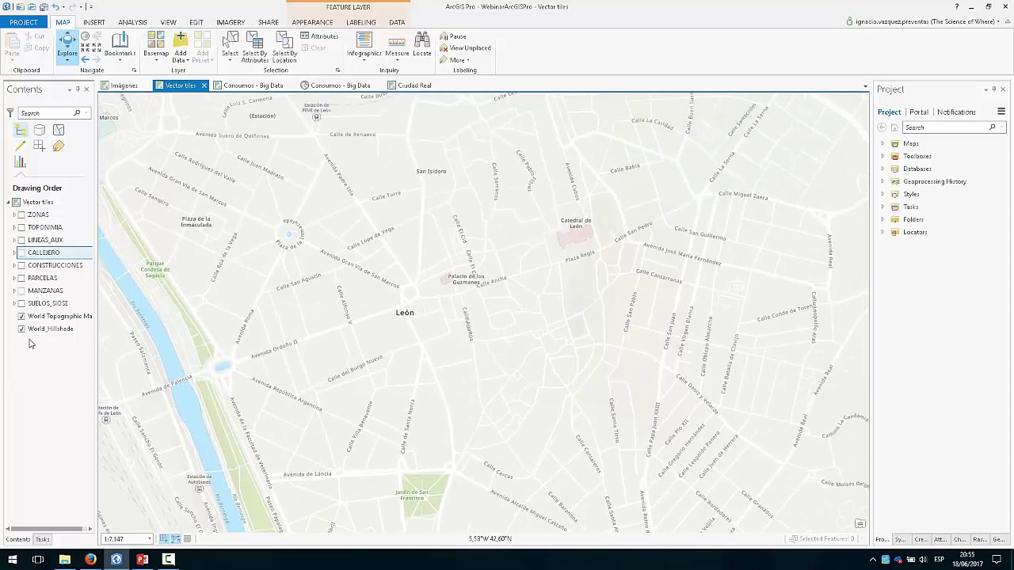
left_click(22, 329)
left_click(22, 329, "ctrl")
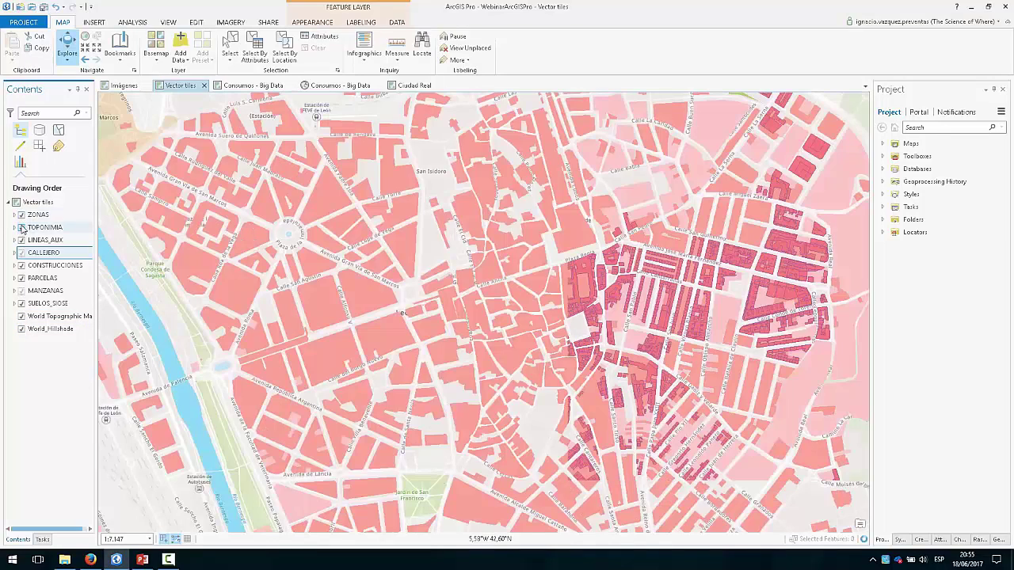
left_click(22, 215)
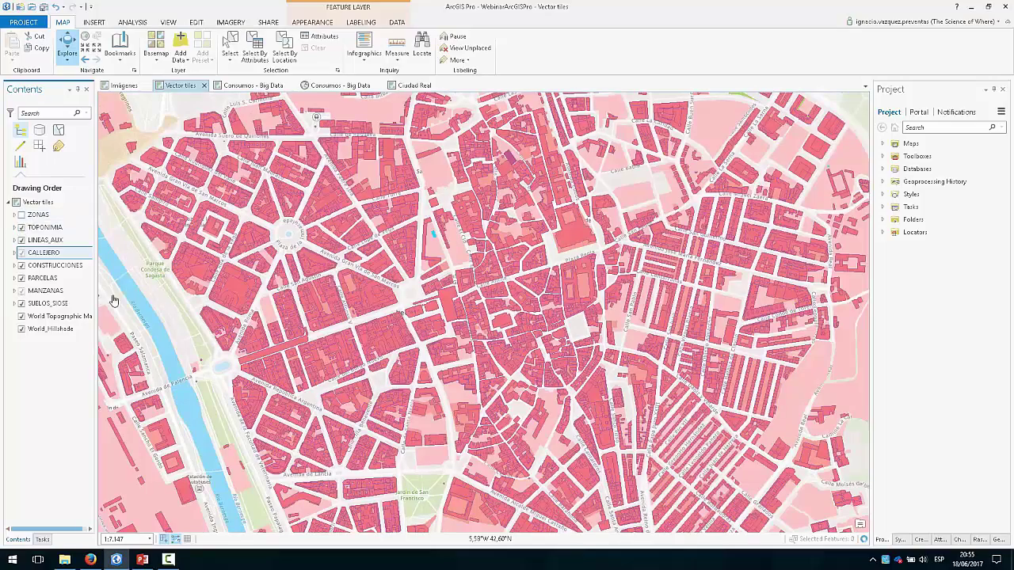
left_click(21, 328)
left_click(22, 317)
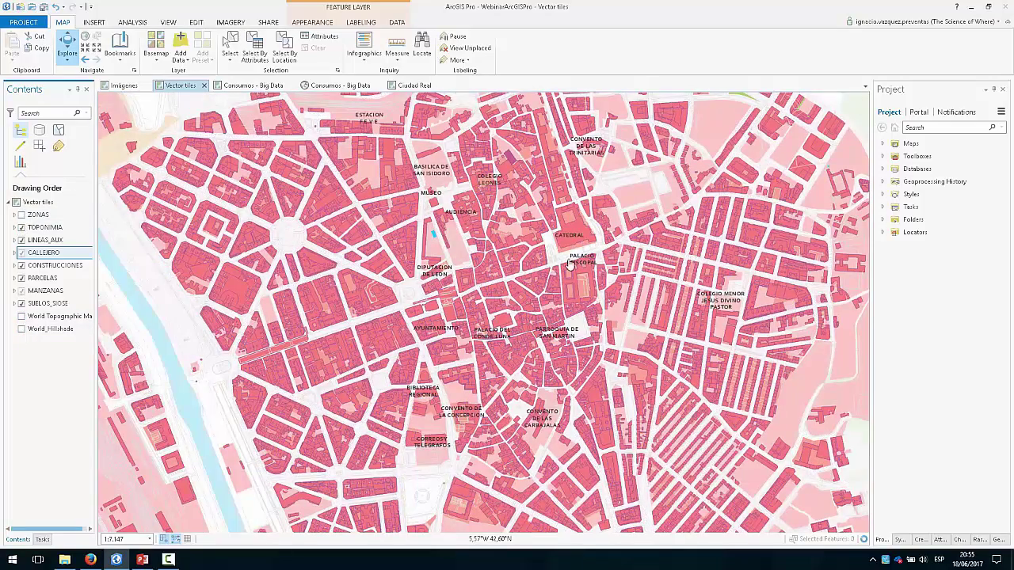
Examine how the León cartography's parcels, buildings, street names and place names display from the full city extent down to street level
scroll(545, 312, "down", 3)
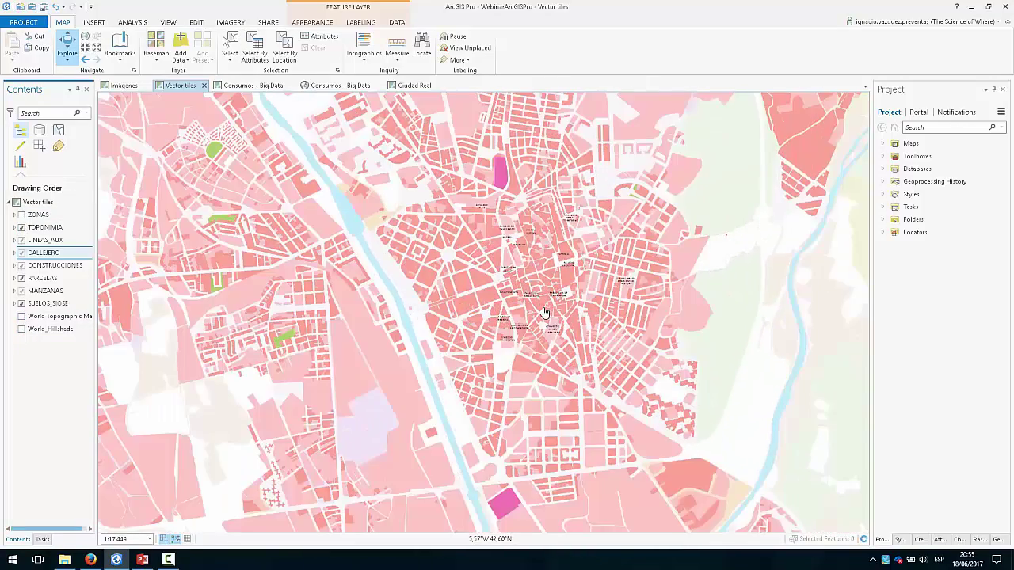
scroll(453, 337, "down", 2)
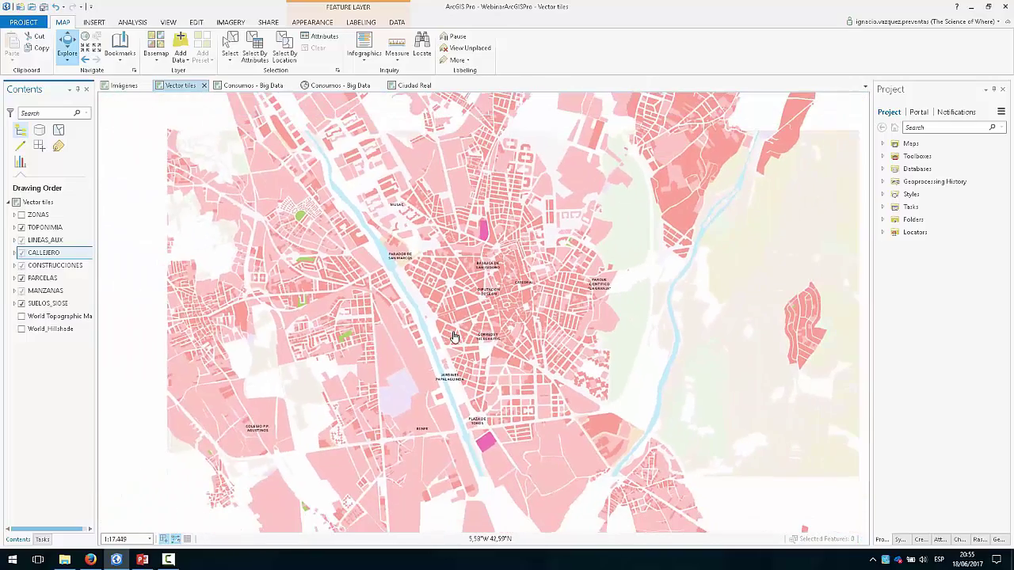
scroll(465, 331, "down", 2)
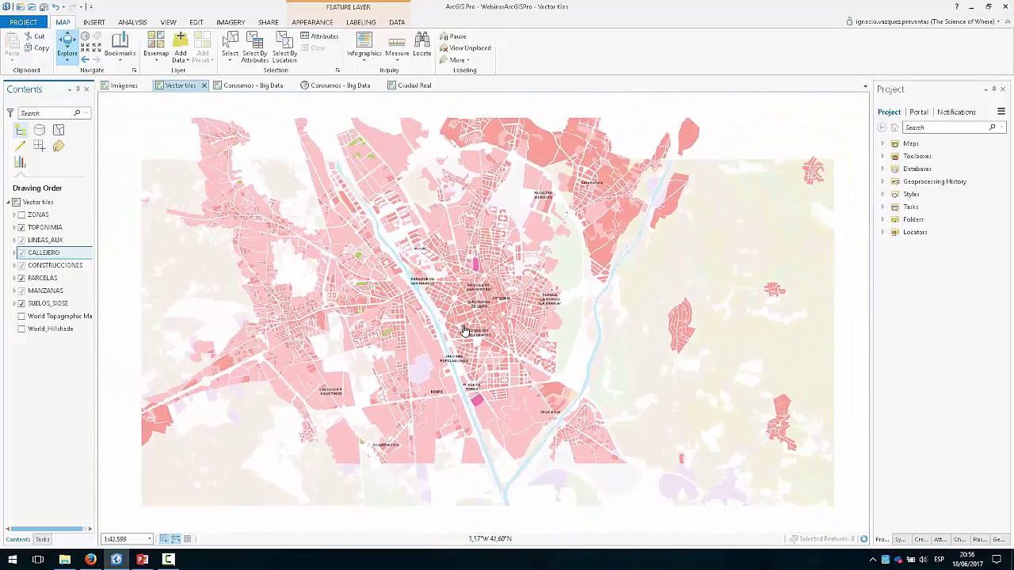
scroll(465, 331, "up", 2)
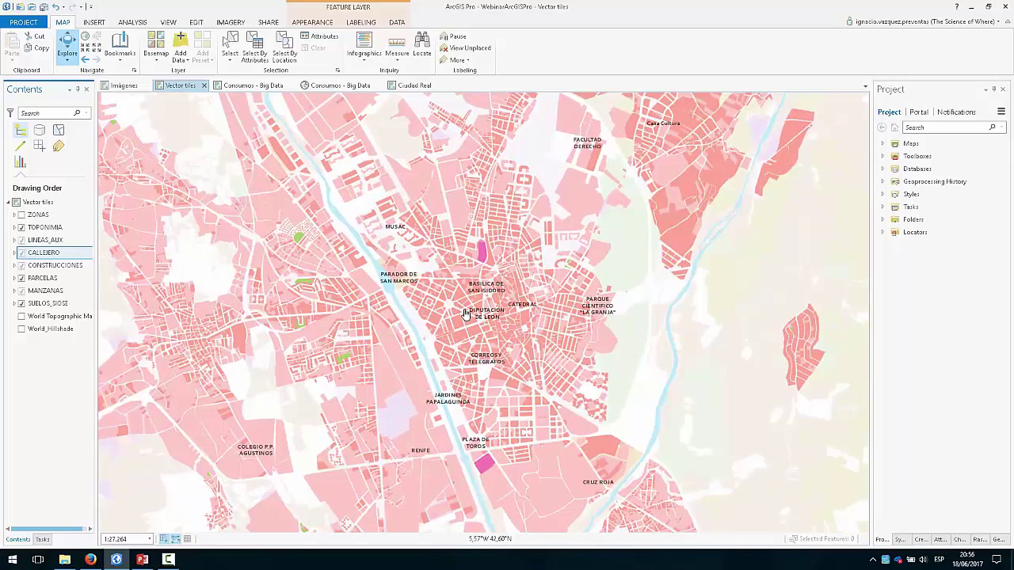
scroll(466, 314, "up", 2)
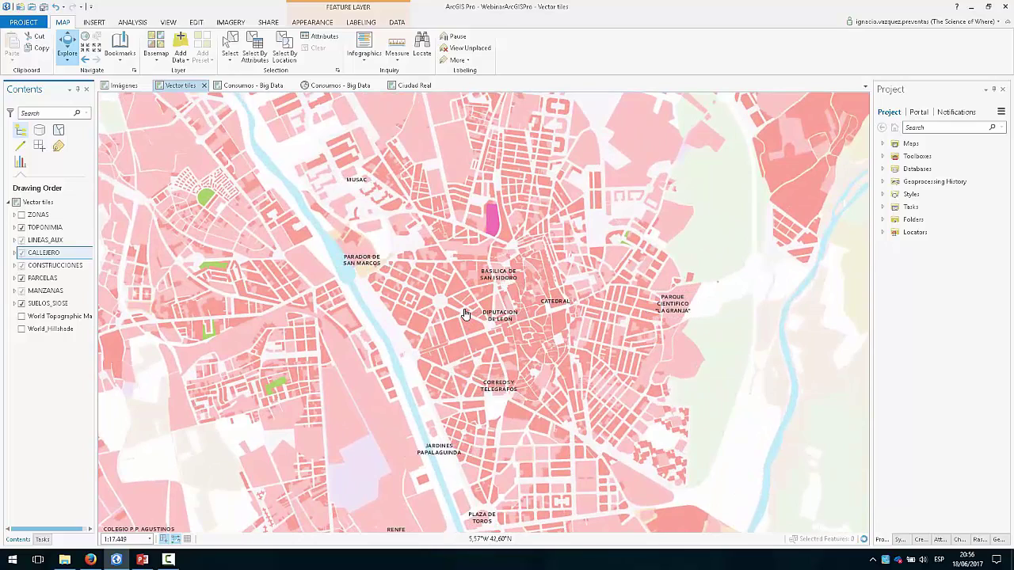
scroll(462, 319, "up", 2)
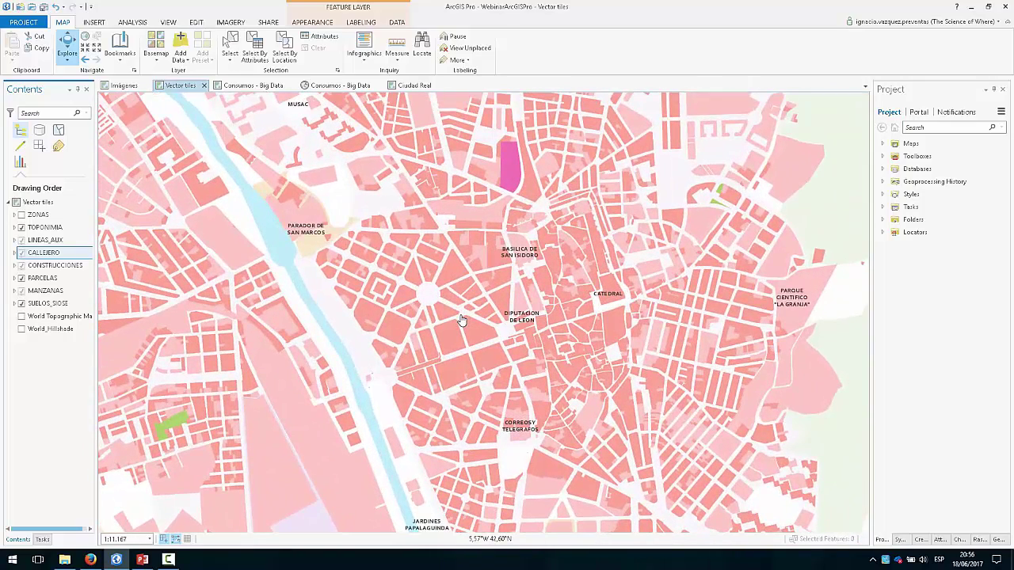
scroll(461, 319, "up", 2)
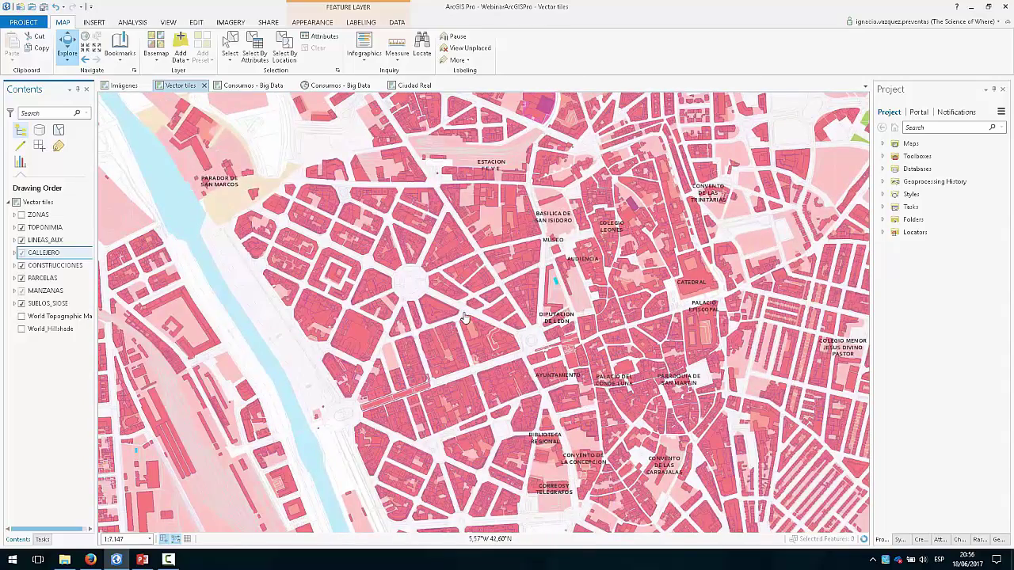
scroll(479, 312, "up", 2)
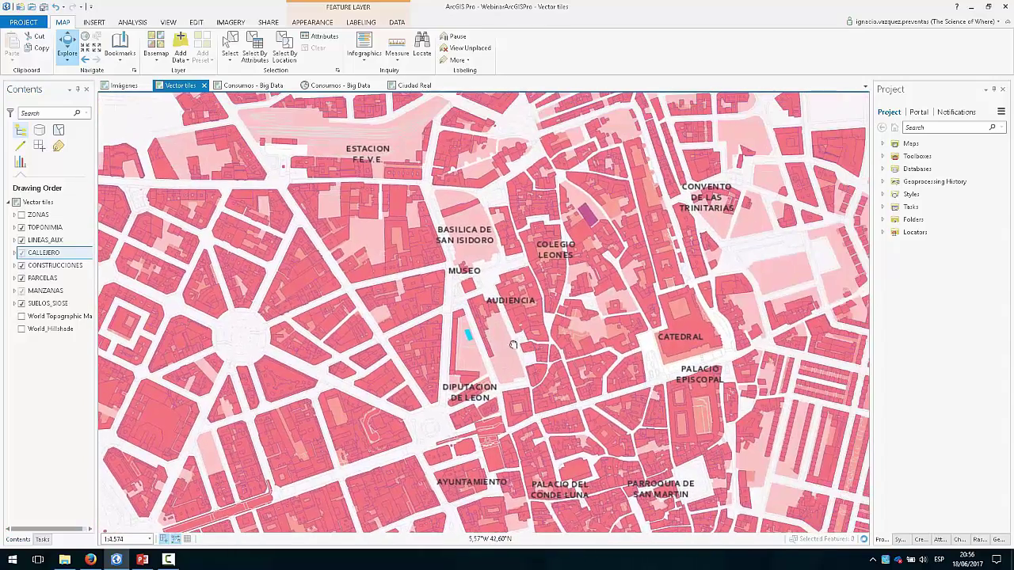
left_click_drag(513, 346, 422, 365)
scroll(447, 354, "up", 4)
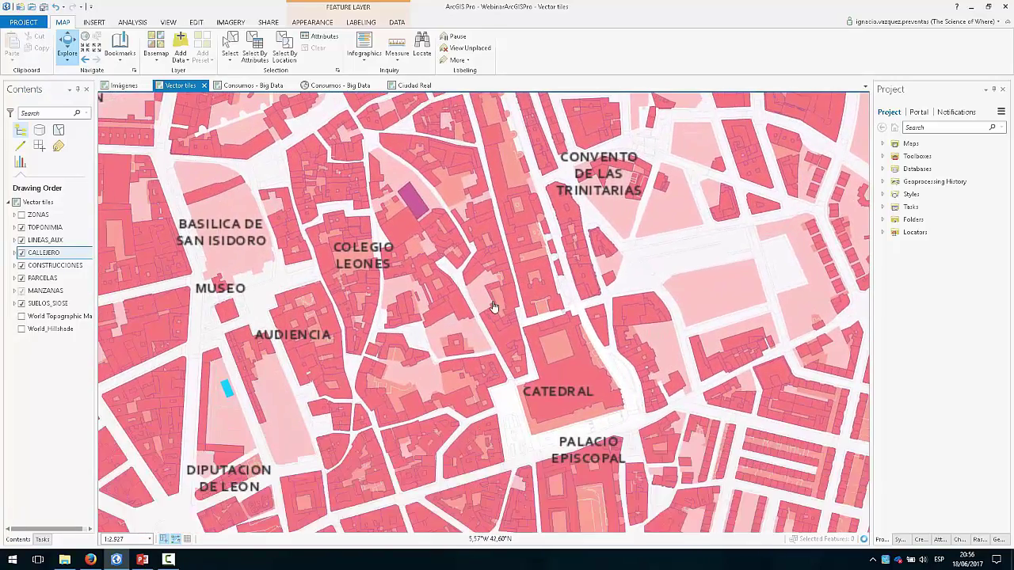
scroll(428, 362, "up", 2)
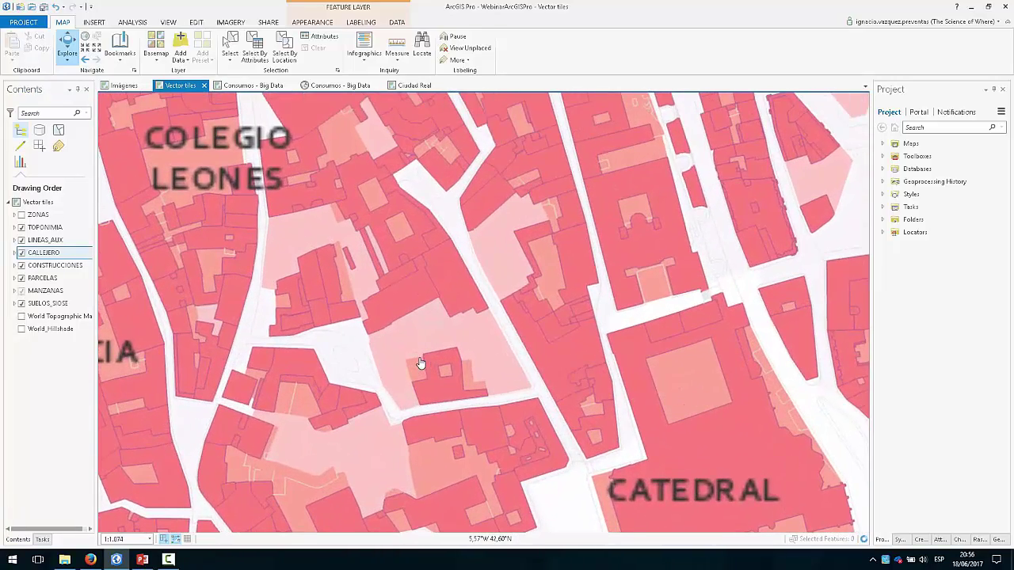
left_click_drag(356, 378, 526, 264)
scroll(464, 315, "down", 2)
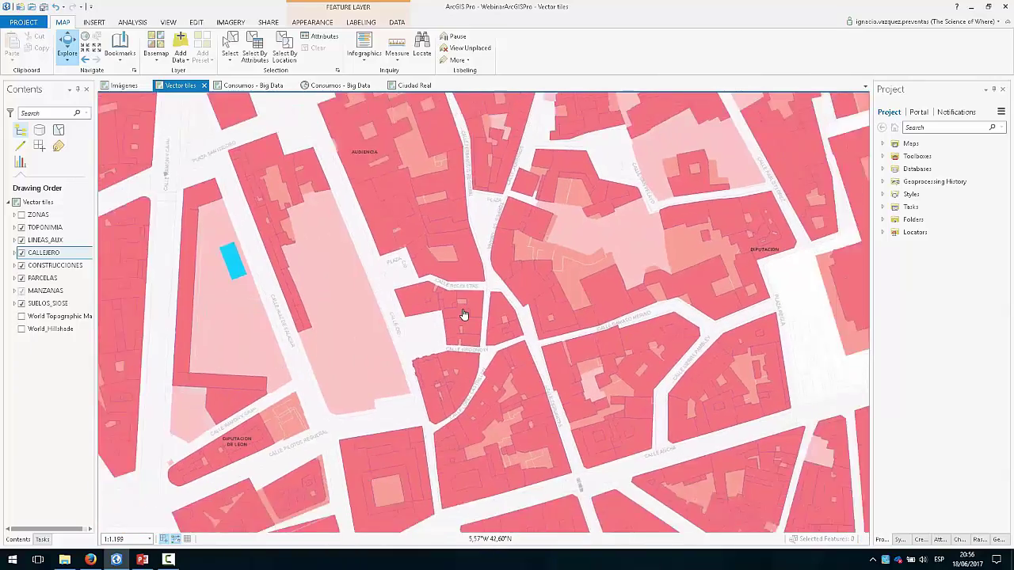
scroll(464, 314, "down", 4)
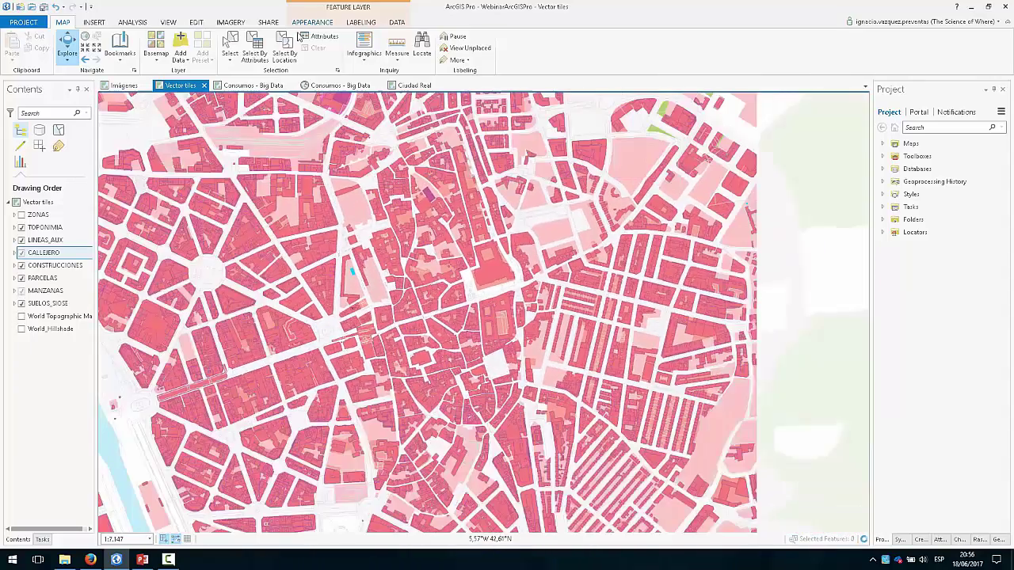
Start sharing the León map as a web layer and choose Vector Tiles as the layer type
left_click(268, 21)
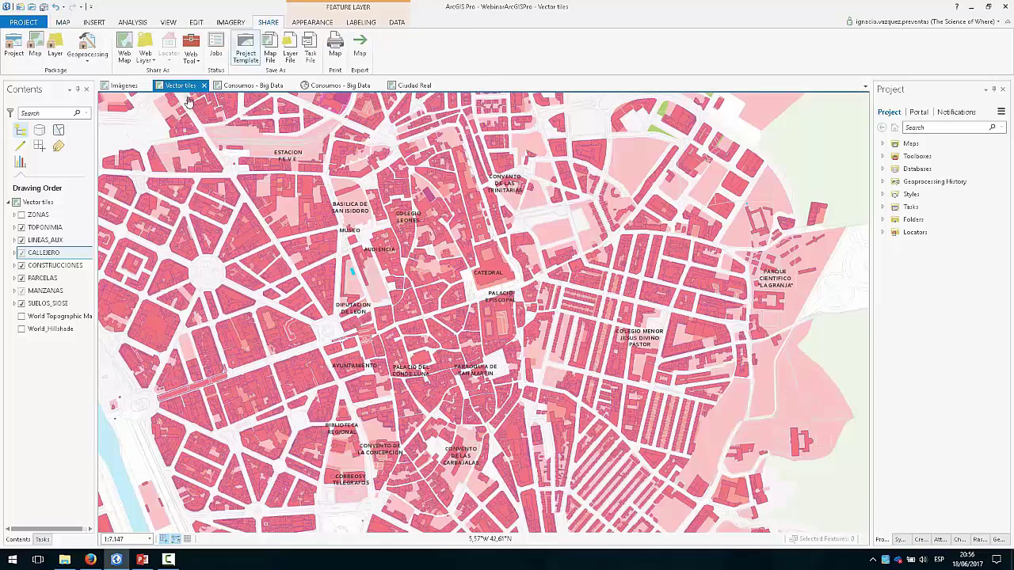
left_click(146, 63)
left_click(154, 81)
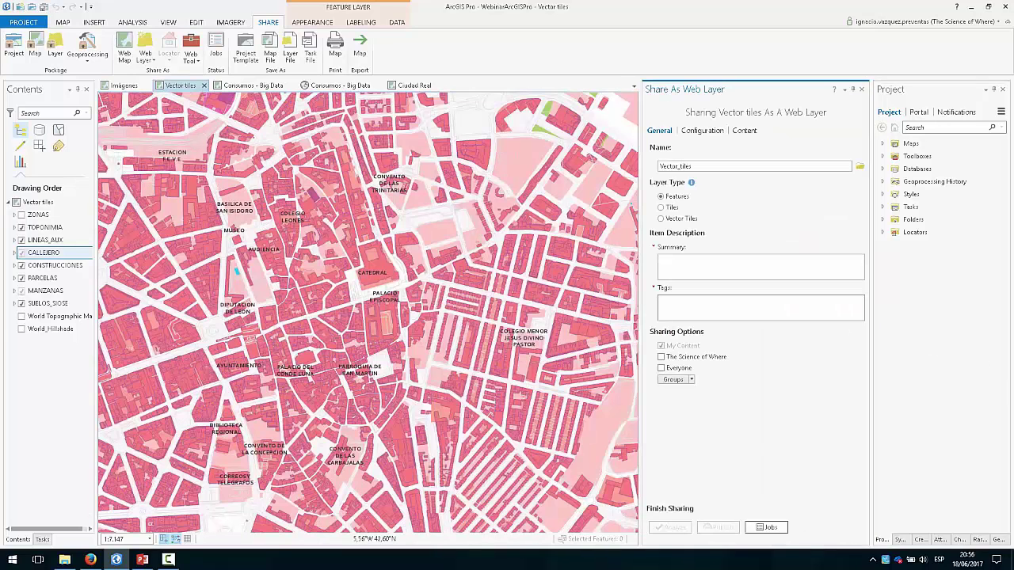
left_click(662, 219)
Switch to Firefox and open the style definition of the published Leon_Vector_Basemap layer to look through its layer entries
left_click(91, 560)
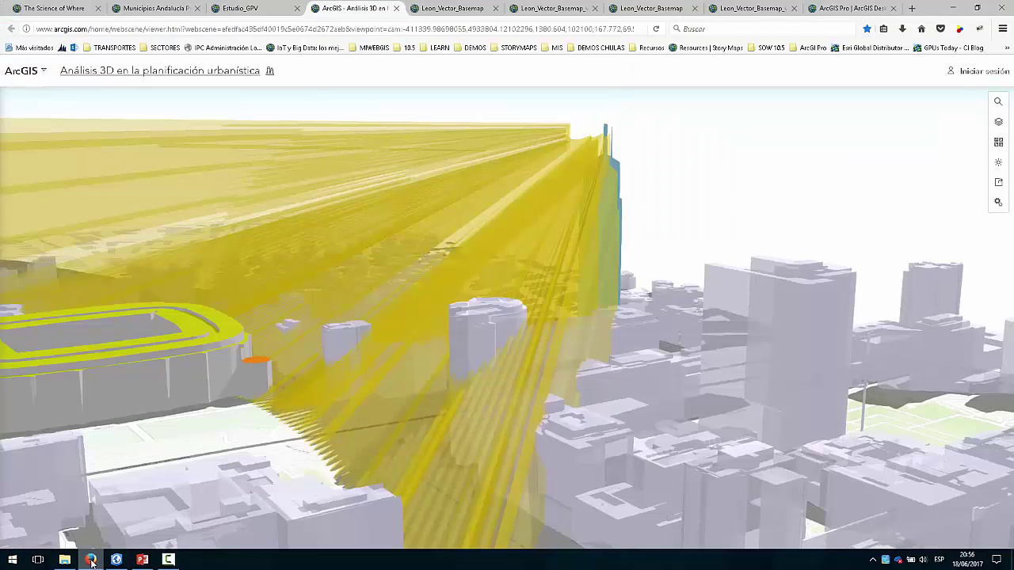
left_click(447, 9)
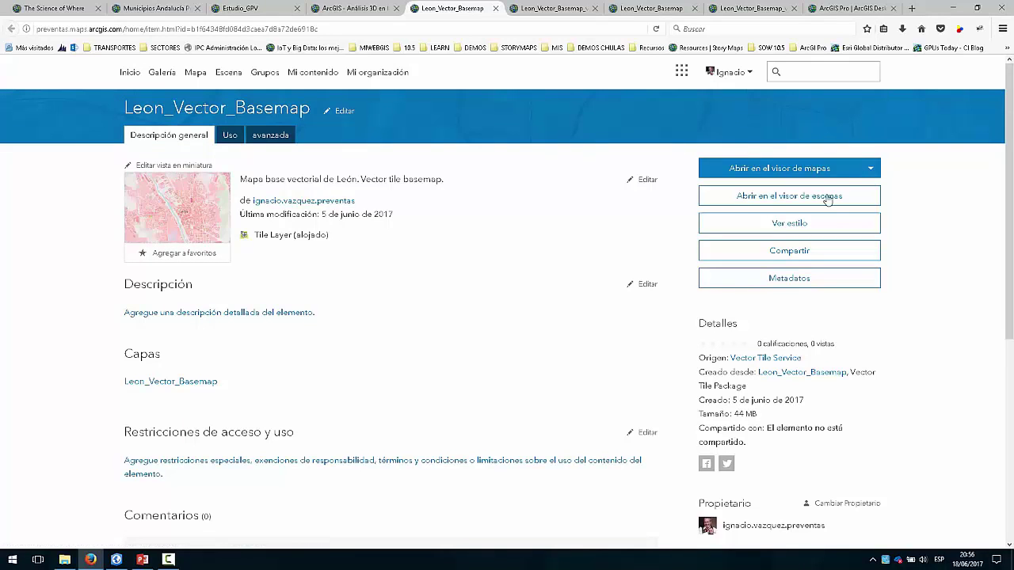
left_click(790, 226)
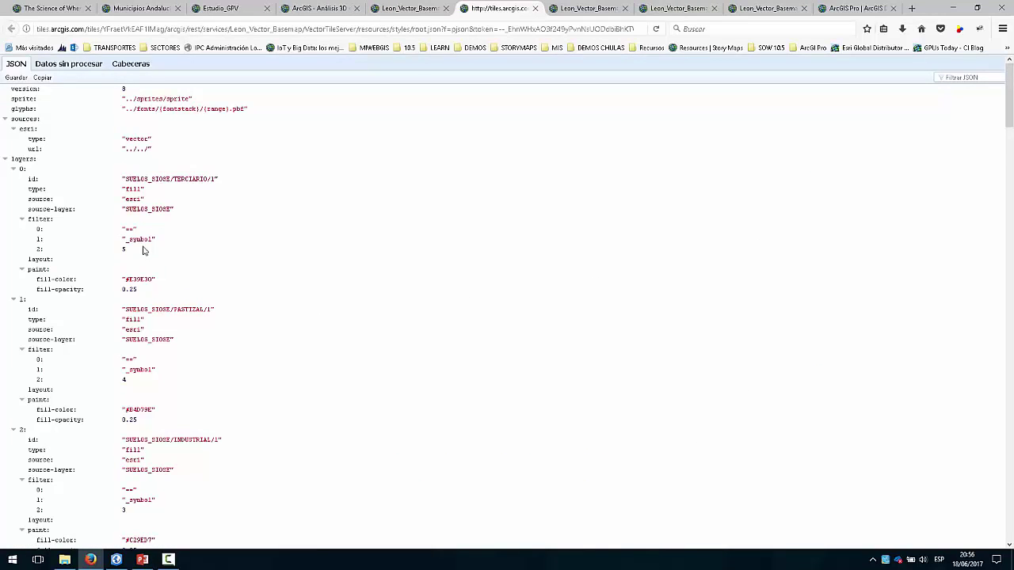
scroll(143, 250, "down", 10)
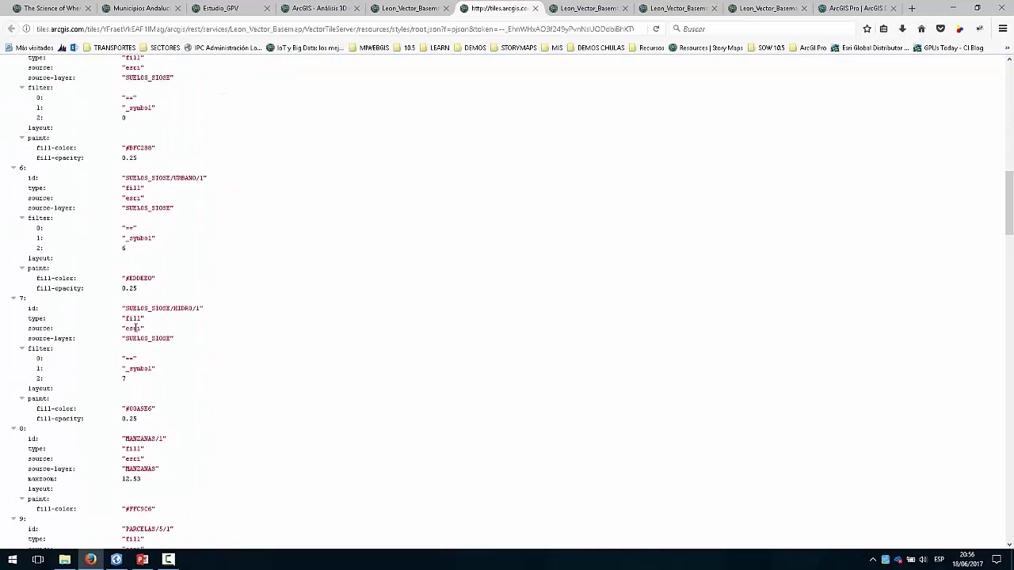
scroll(135, 327, "down", 8)
scroll(150, 284, "down", 15)
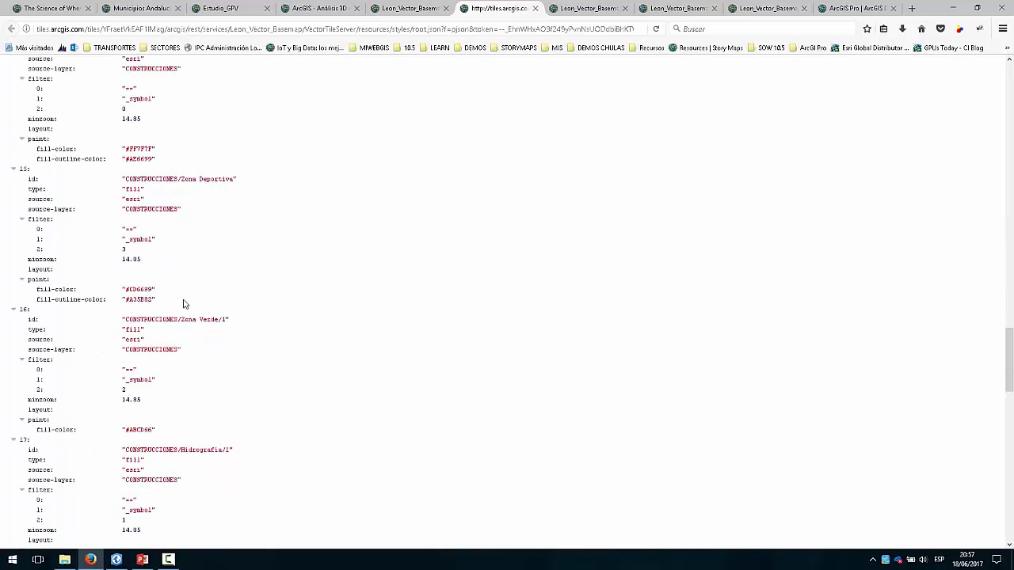
Examine the zoom, filter and fill-colour properties of the CONSTRUCCIONES classes, plus the LINEAS_AUX, CALLEJERO and TOPONIMIA entries in the style definition
left_click_drag(200, 179, 27, 179)
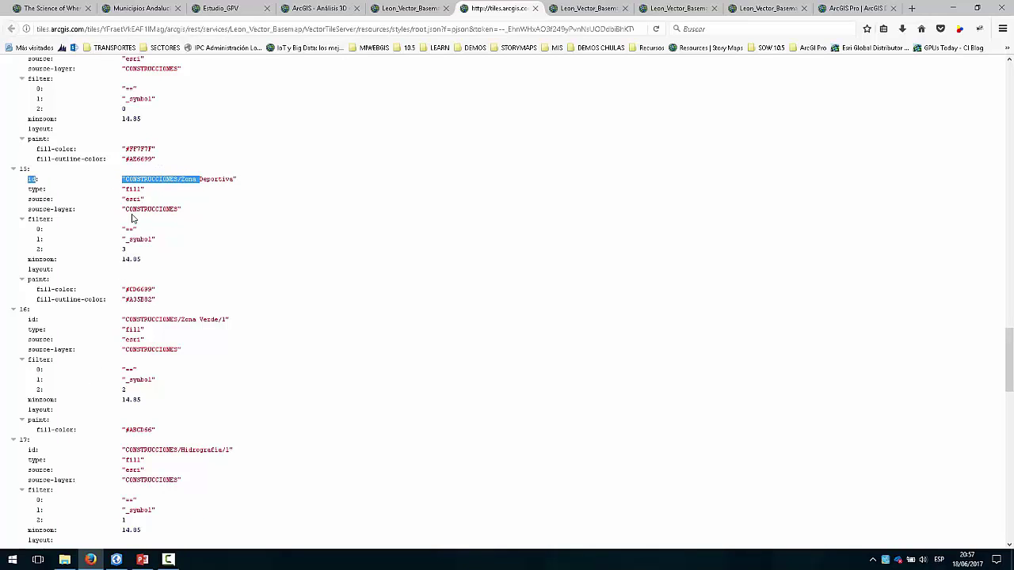
left_click_drag(118, 262, 151, 301)
left_click(122, 300)
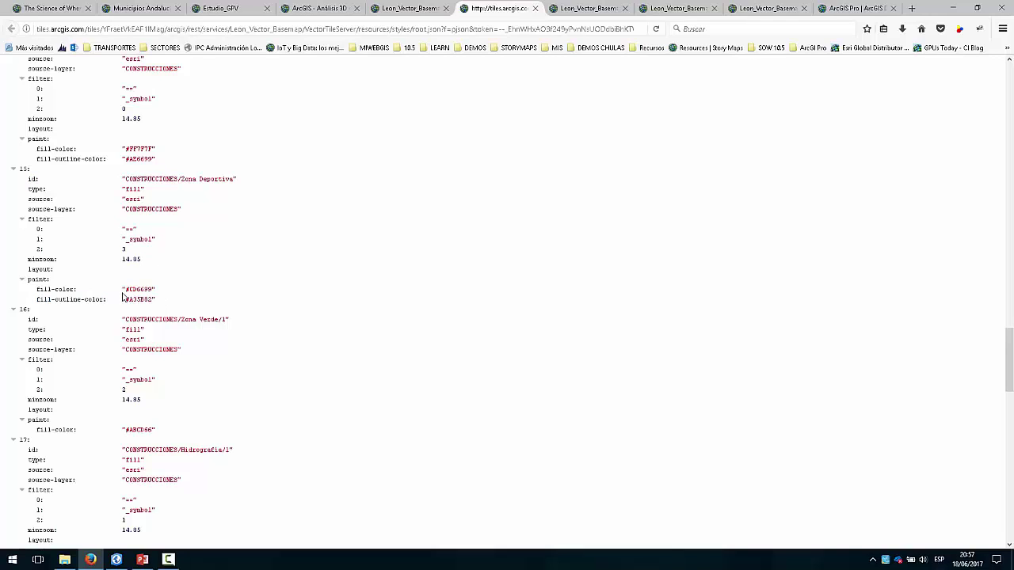
left_click_drag(36, 289, 157, 286)
left_click_drag(125, 231, 135, 259)
scroll(132, 270, "down", 6)
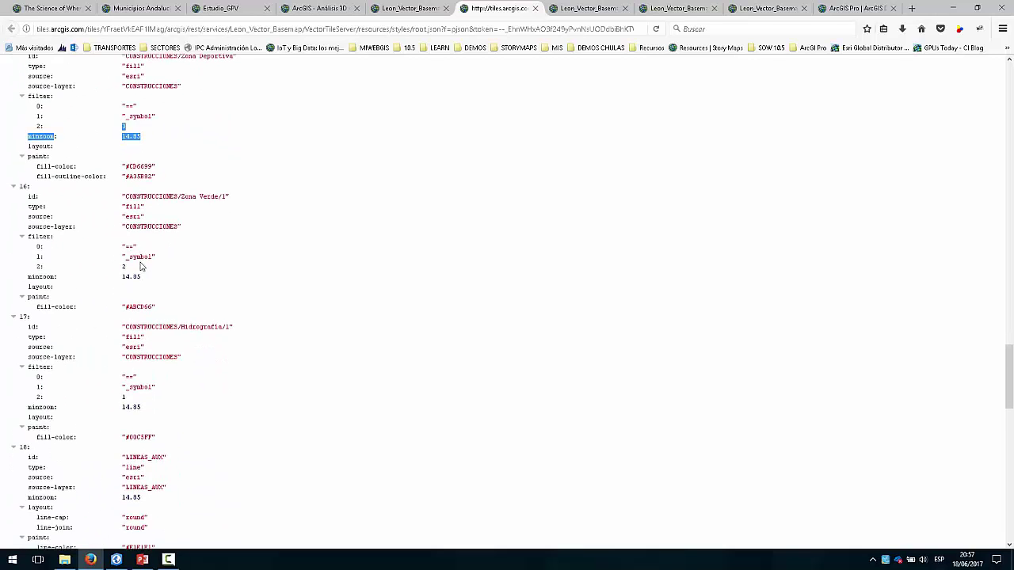
scroll(152, 320, "down", 5)
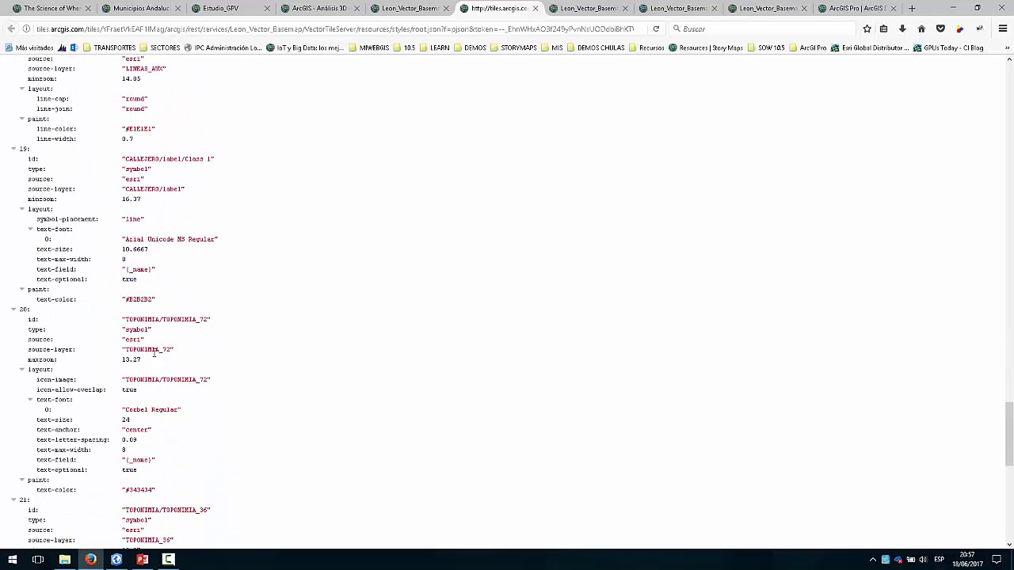
scroll(155, 354, "down", 3)
scroll(166, 320, "up", 11)
left_click(152, 277)
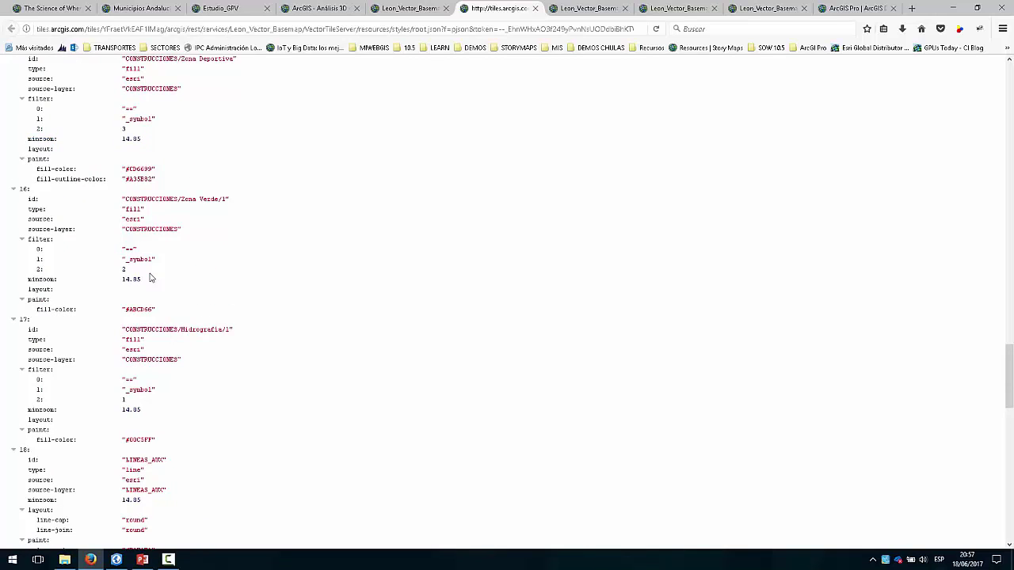
left_click_drag(150, 277, 178, 385)
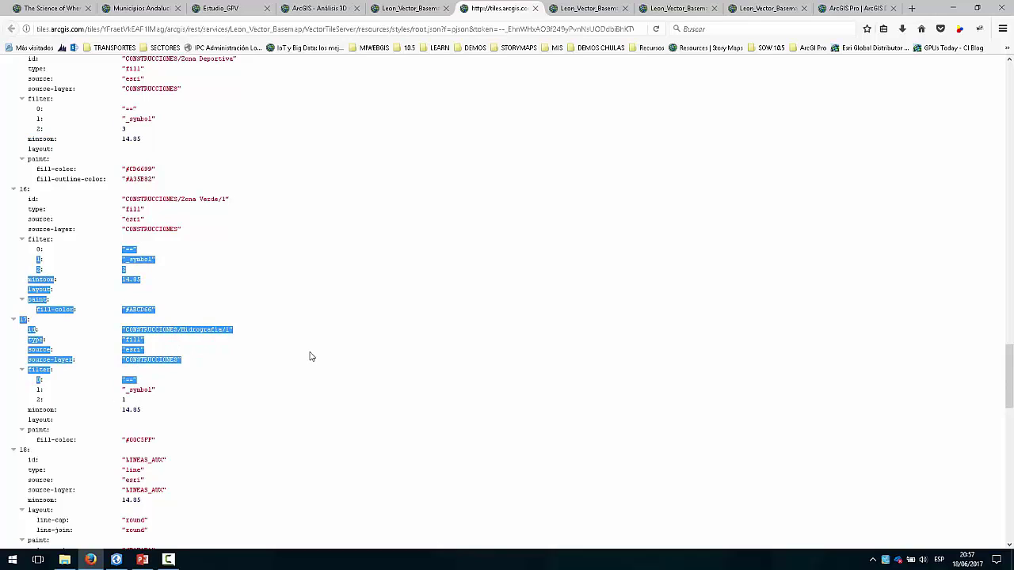
Review the Leon_Vector_Basemap item page alongside the web-layer sharing settings in ArcGIS Pro, ending back in Firefox
left_click(408, 8)
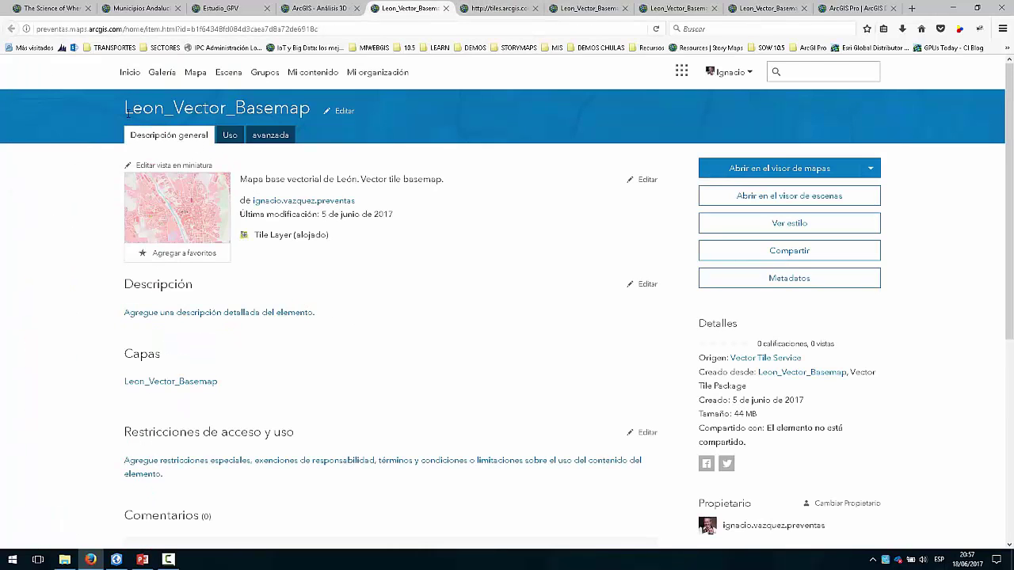
left_click_drag(125, 109, 309, 106)
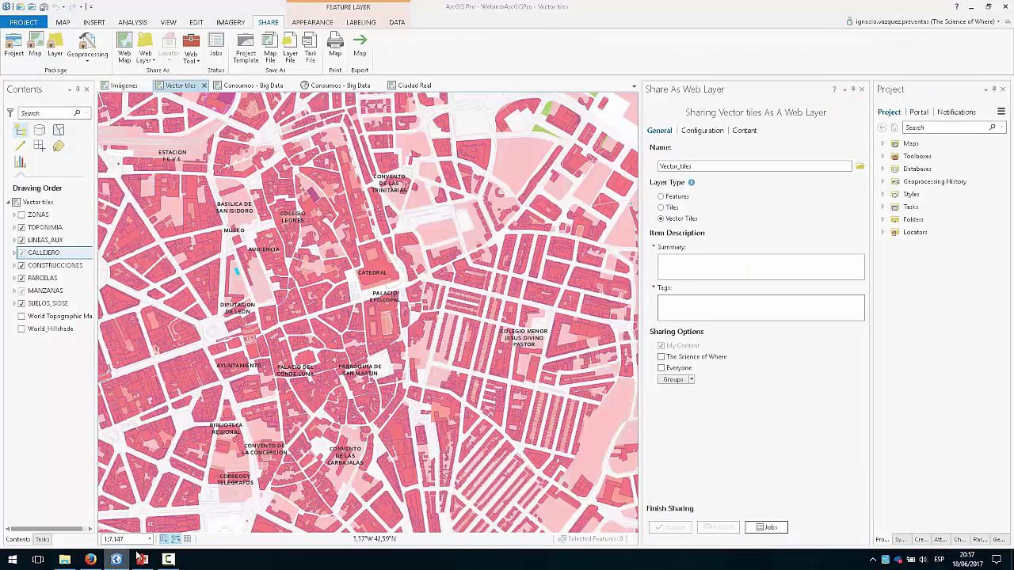
left_click(116, 559)
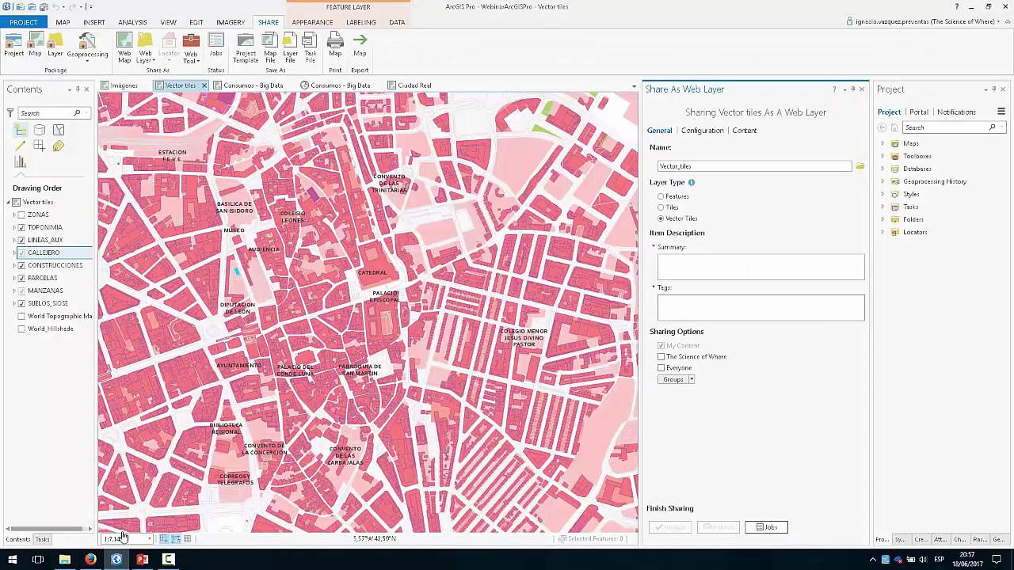
left_click(116, 559)
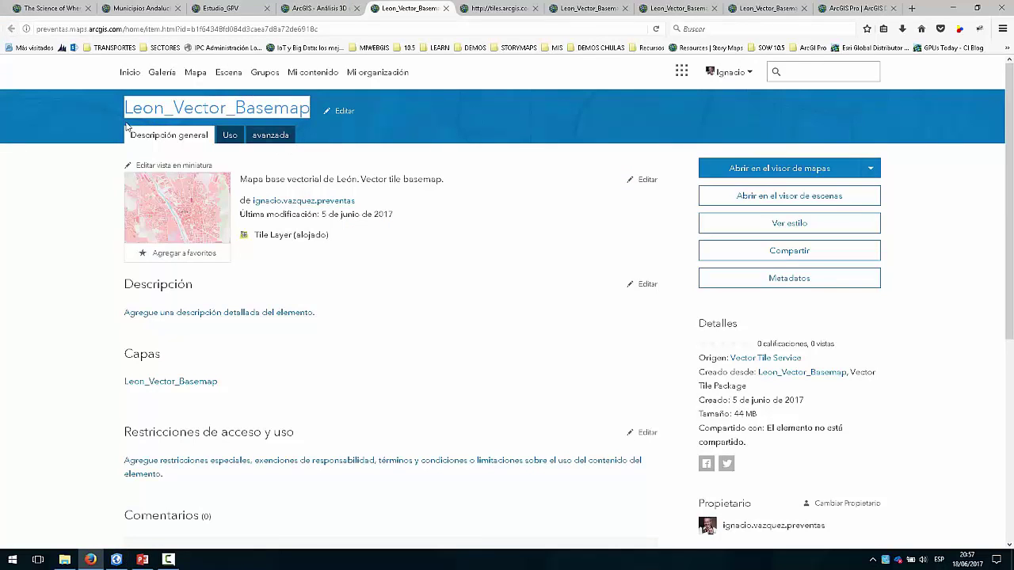
Open the Leon_Vector_Basemap_v2 item page and look at its style-file update dialog, cancelling without choosing a file
left_click(591, 9)
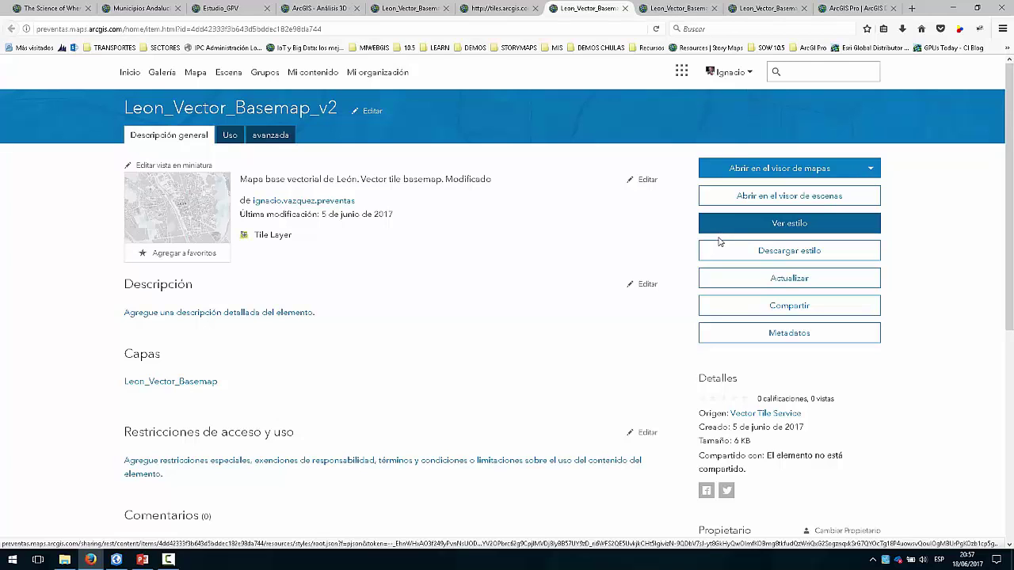
left_click(786, 280)
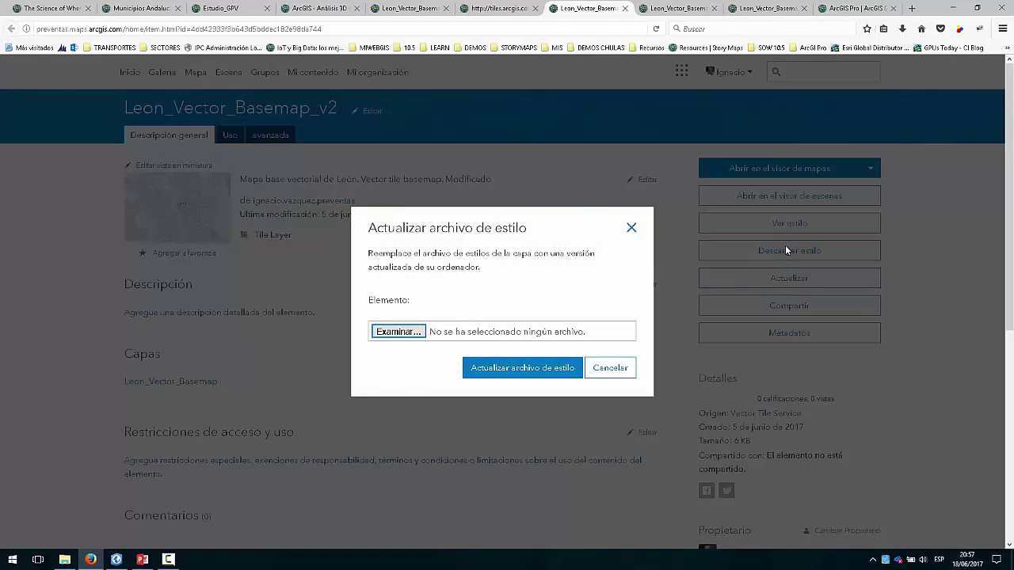
left_click(632, 228)
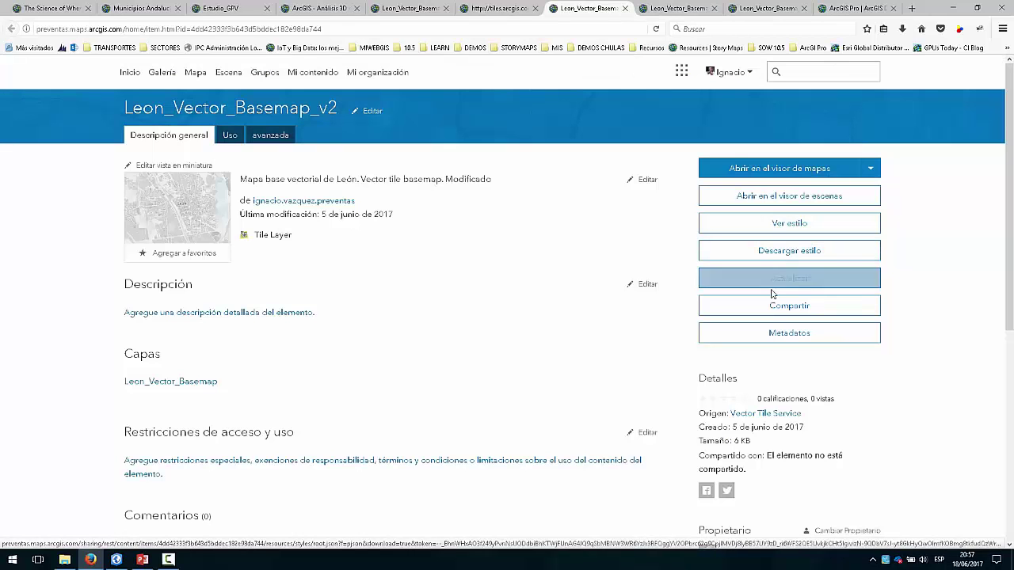
left_click(776, 280)
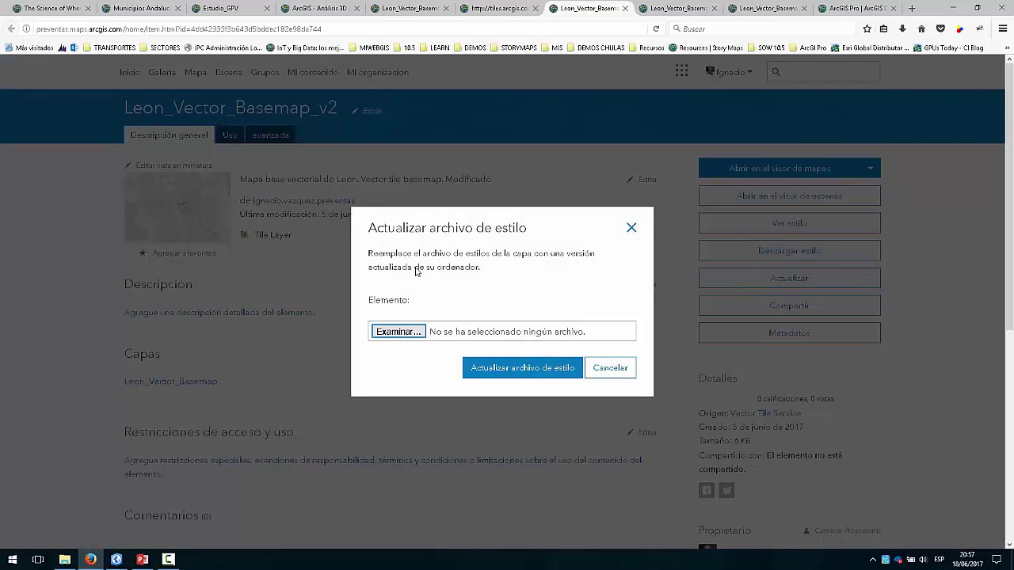
left_click(417, 337)
left_click(607, 367)
View the original Leon_Vector_Basemap in the web map viewer from the city extent down to the buildings around the centre
left_click(522, 12)
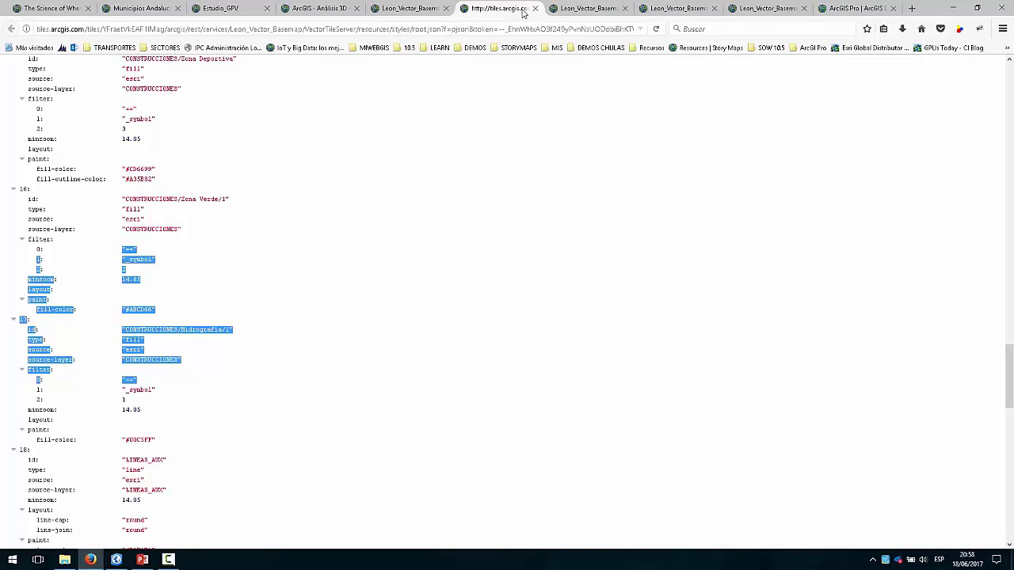
left_click(677, 8)
scroll(496, 318, "up", 1)
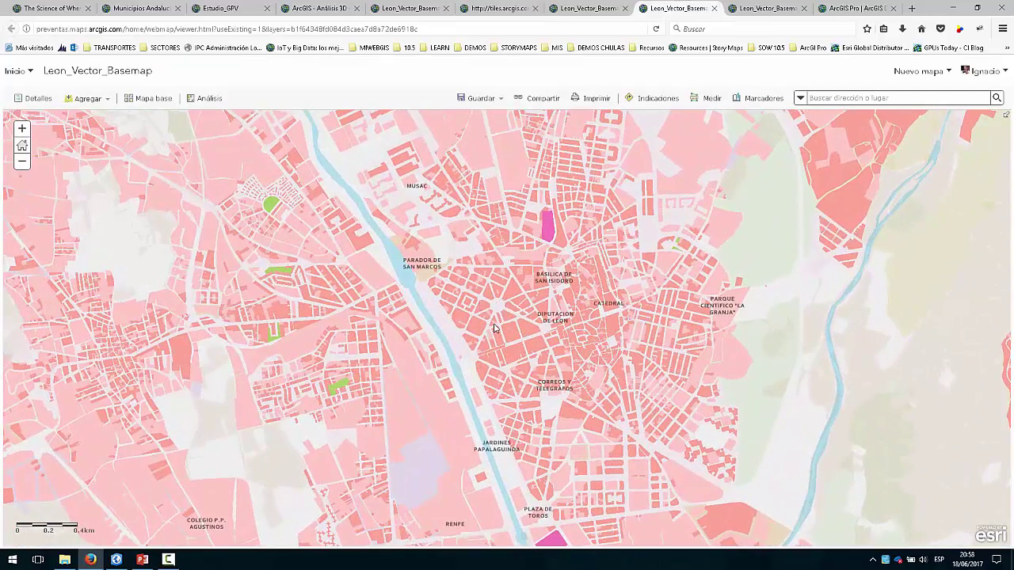
scroll(515, 324, "up", 1)
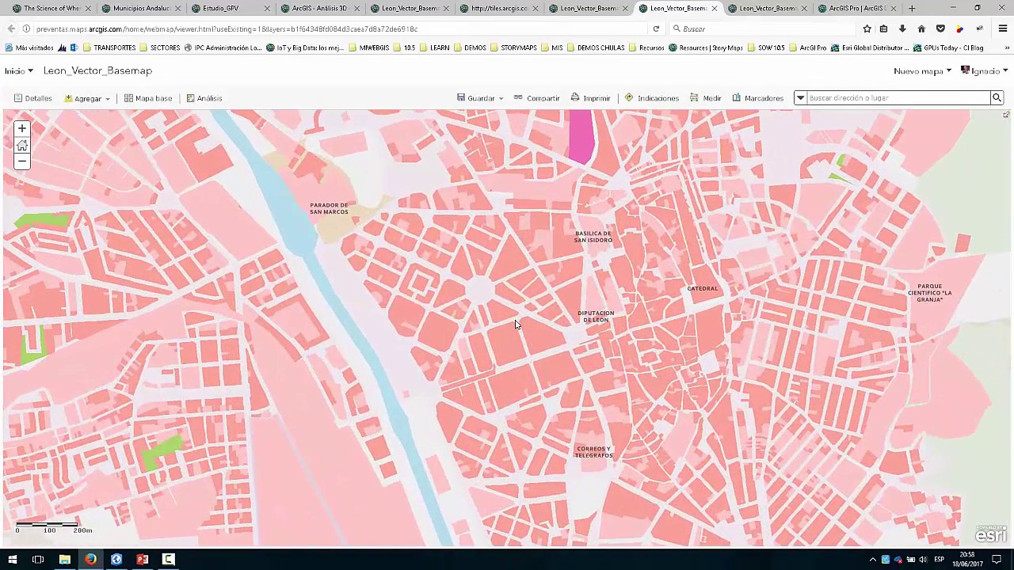
scroll(516, 317, "up", 1)
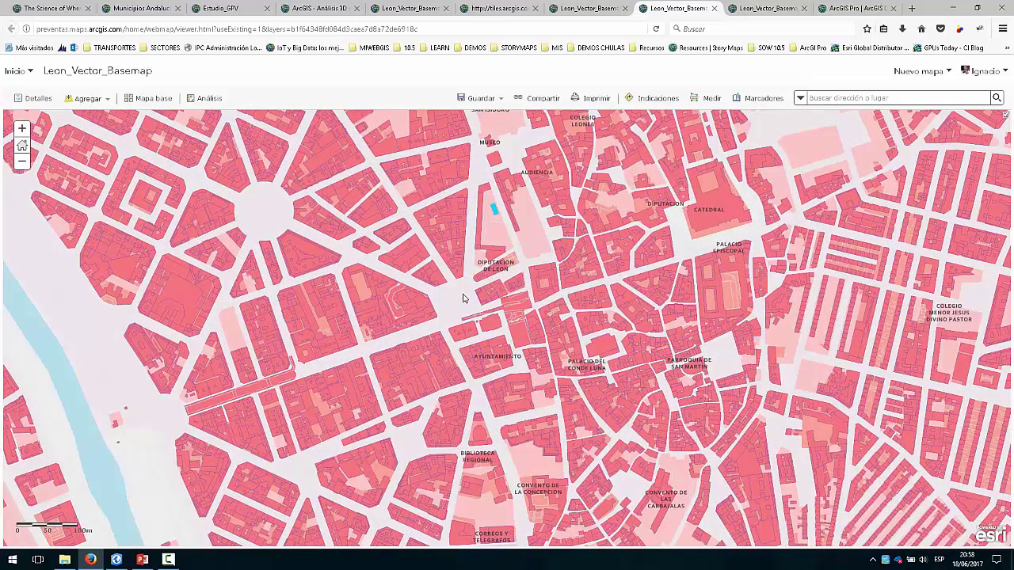
Examine how the restyled Leon_Vector_Basemap_v2 displays blocks, buildings, street names and landmarks at different scales in the map viewer
left_click(755, 22)
scroll(452, 299, "up", 1)
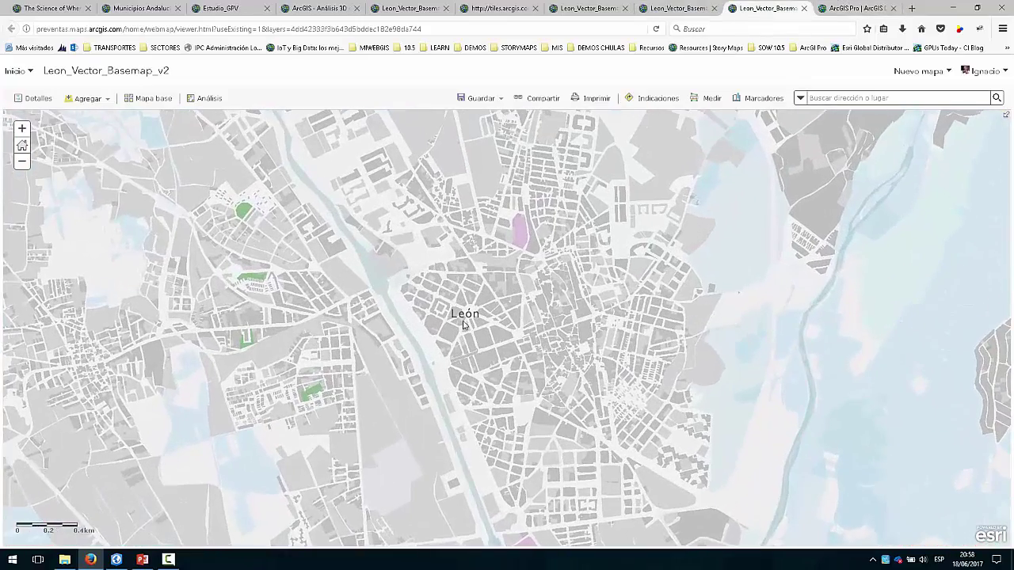
scroll(463, 323, "up", 1)
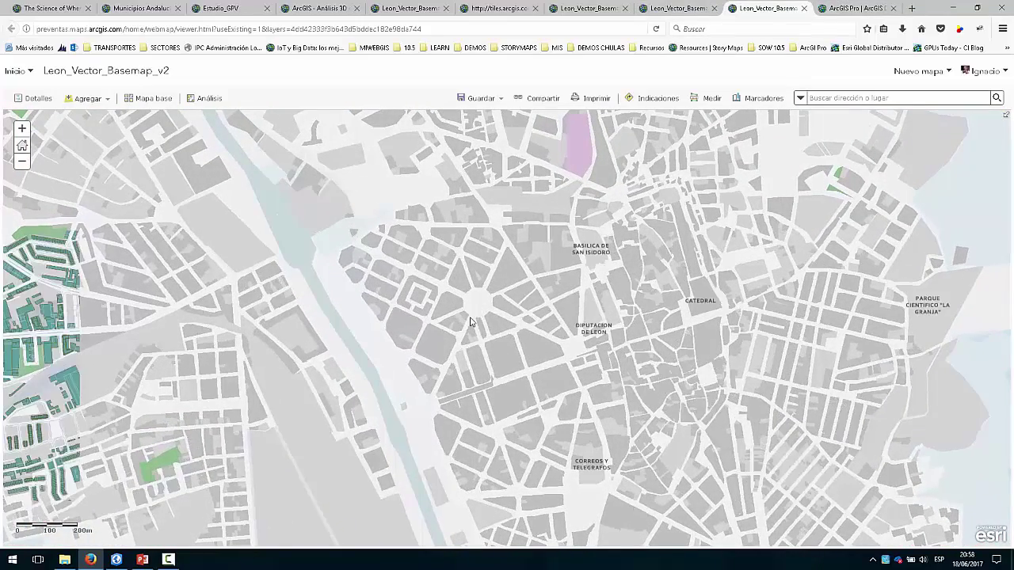
scroll(469, 321, "up", 2)
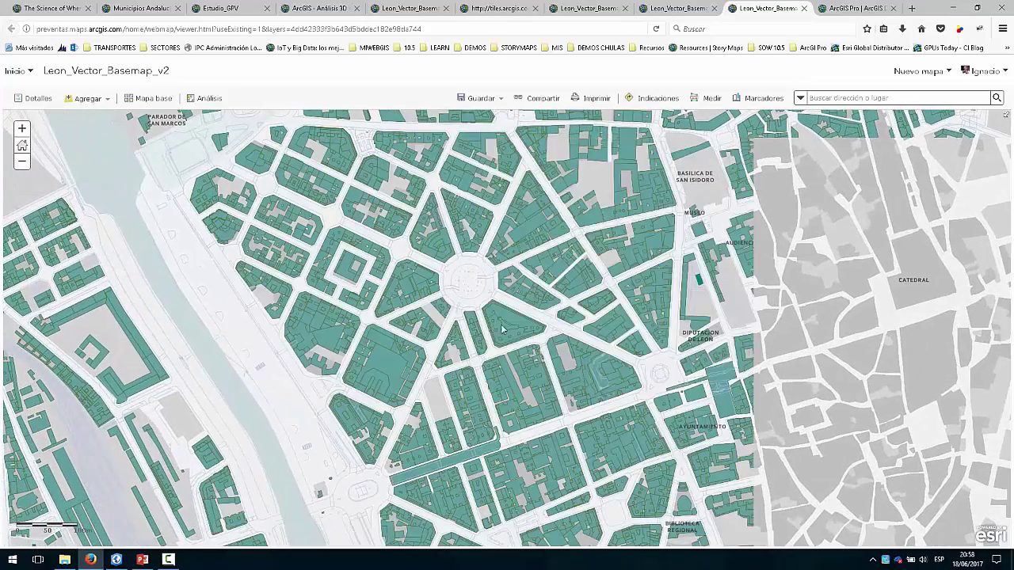
scroll(502, 330, "up", 1)
scroll(562, 303, "up", 1)
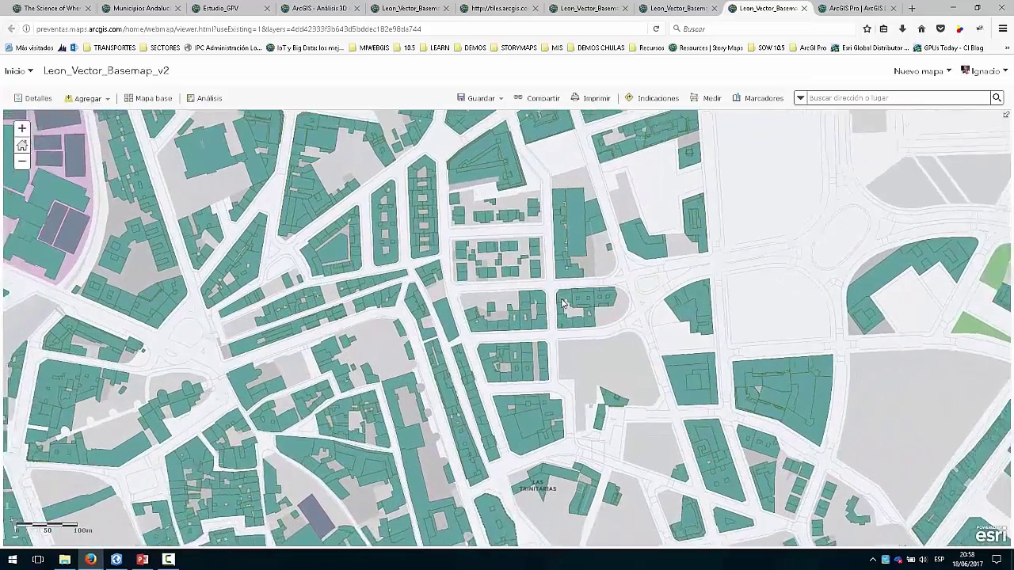
left_click_drag(368, 455, 624, 252)
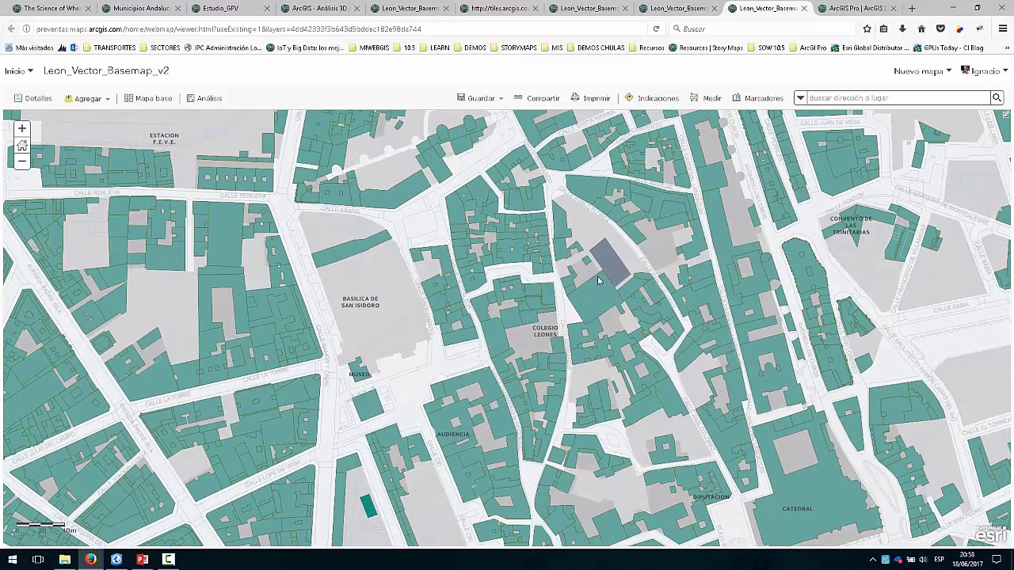
scroll(598, 281, "down", 1)
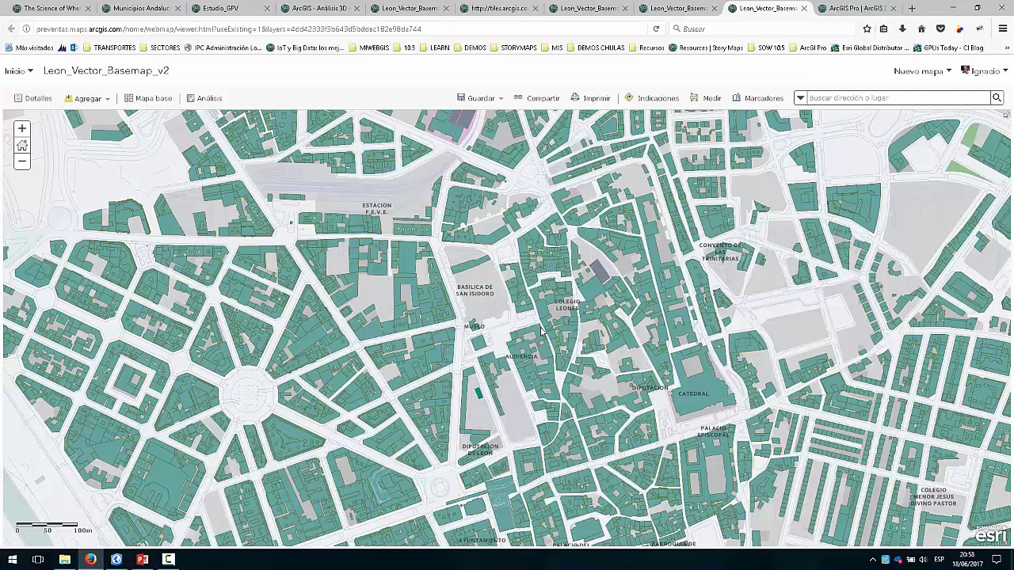
left_click_drag(545, 301, 593, 214)
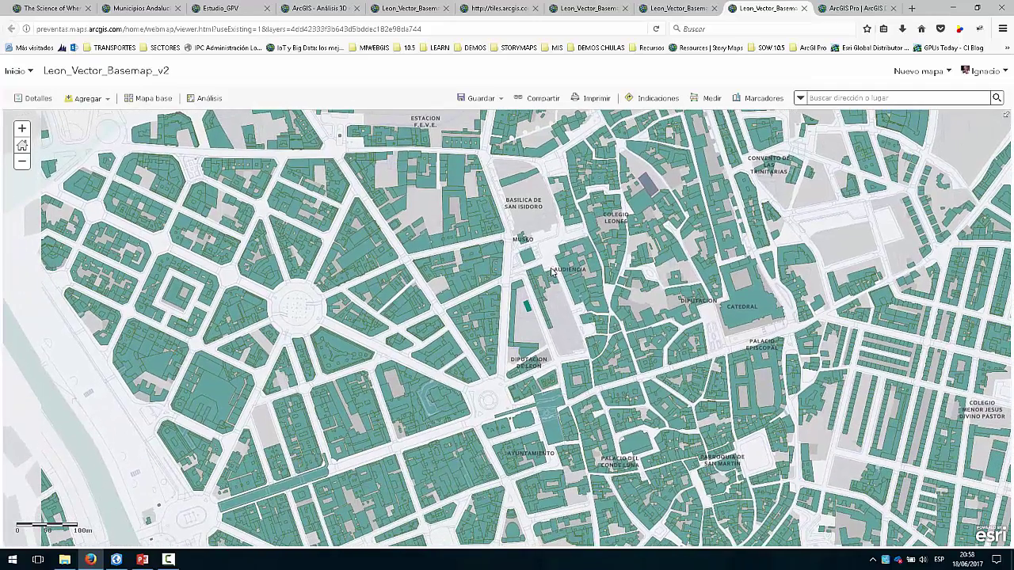
Return to ArcGIS Pro, close the web-layer sharing settings and display the project's MODELIZACIÓN 3D tasks
left_click(113, 561)
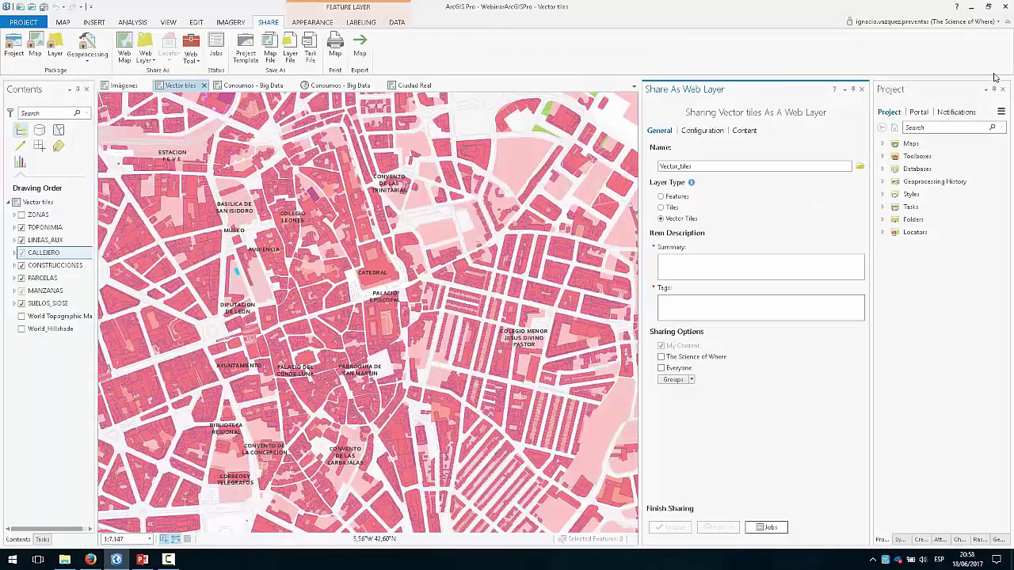
left_click(861, 89)
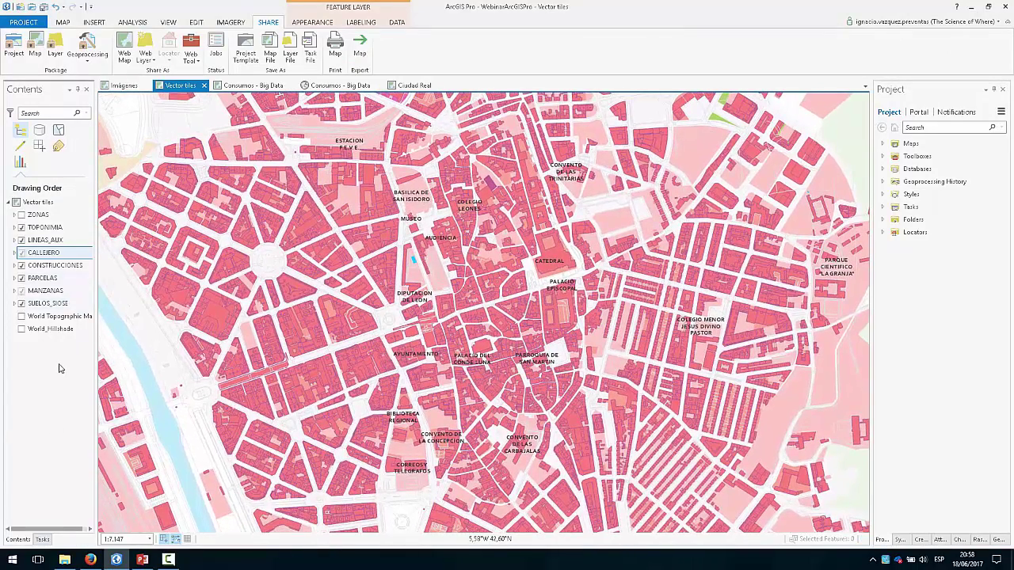
left_click(42, 539)
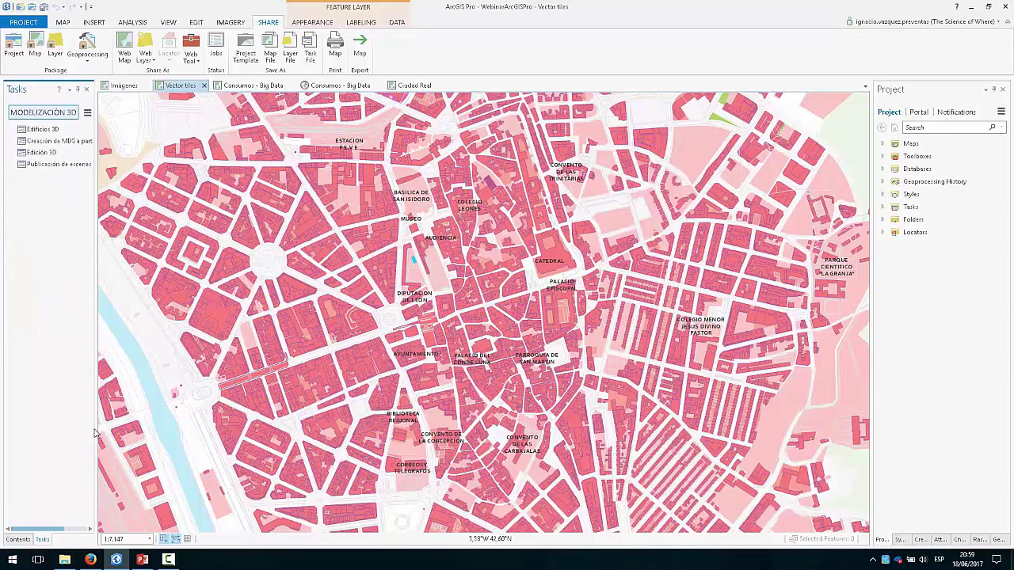
Widen the task list so the full task names fit and open the Edificios 3D task
left_click_drag(96, 428, 182, 403)
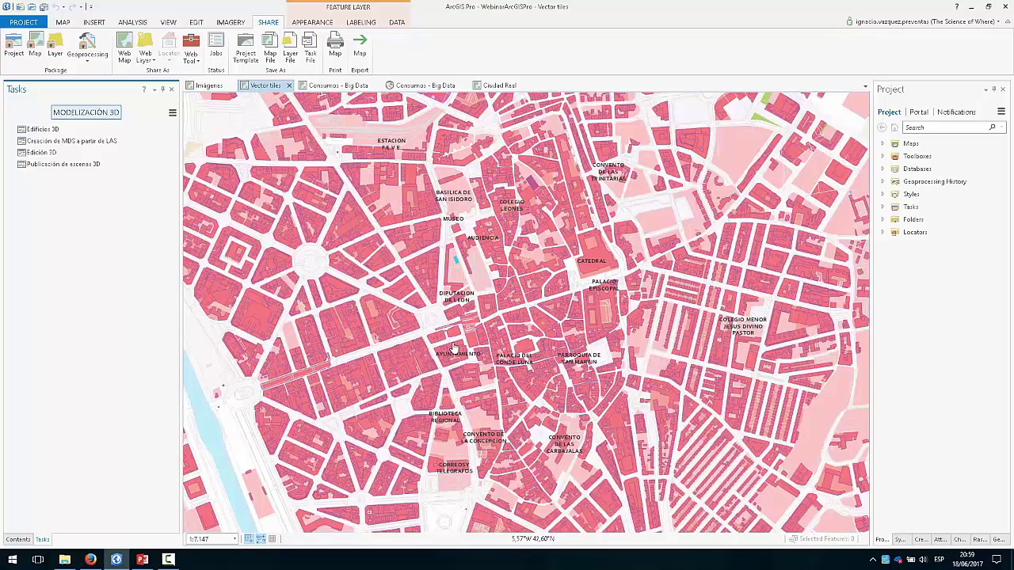
scroll(453, 351, "up", 2)
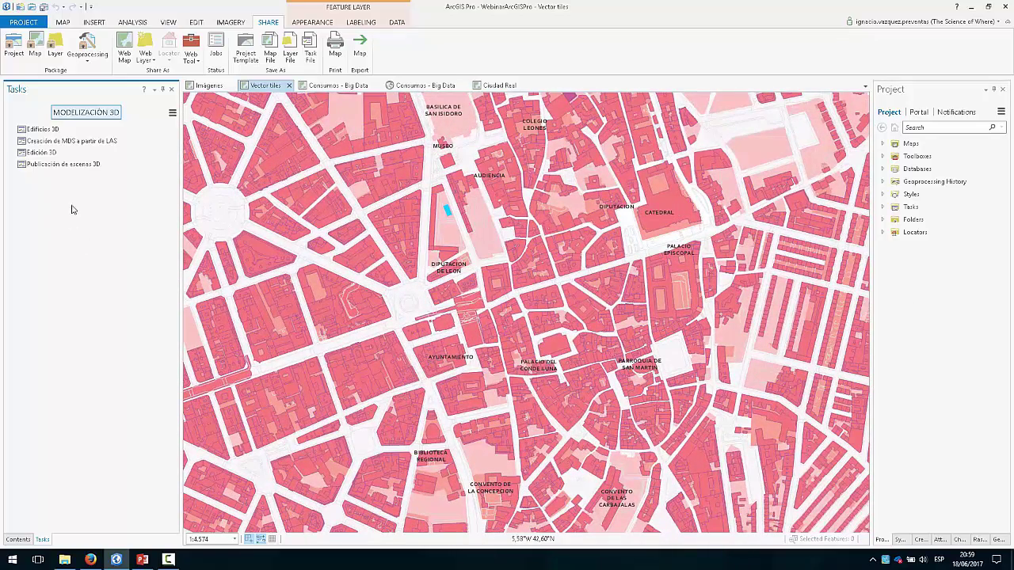
double_click(48, 129)
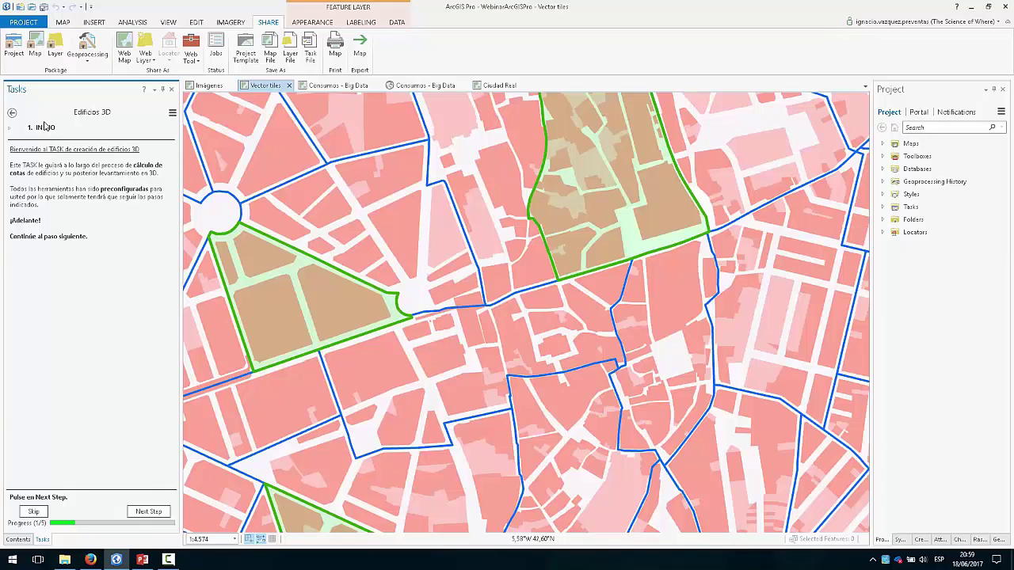
mouse_move(46, 133)
Examine the ZONAS layer's COMPLETADO legend against the zones on the map, then return to the Edificios 3D task
left_click(18, 539)
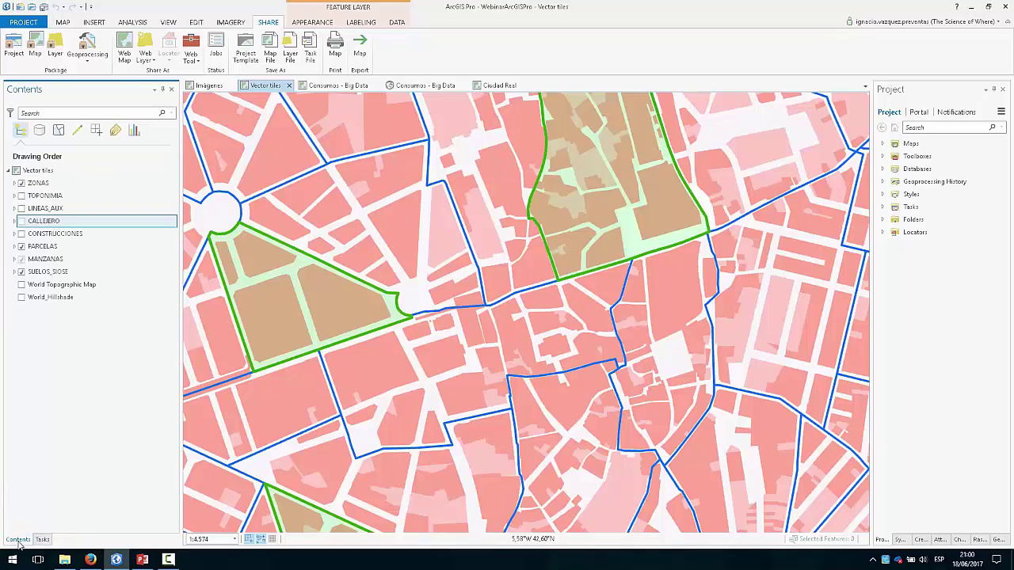
left_click(14, 183)
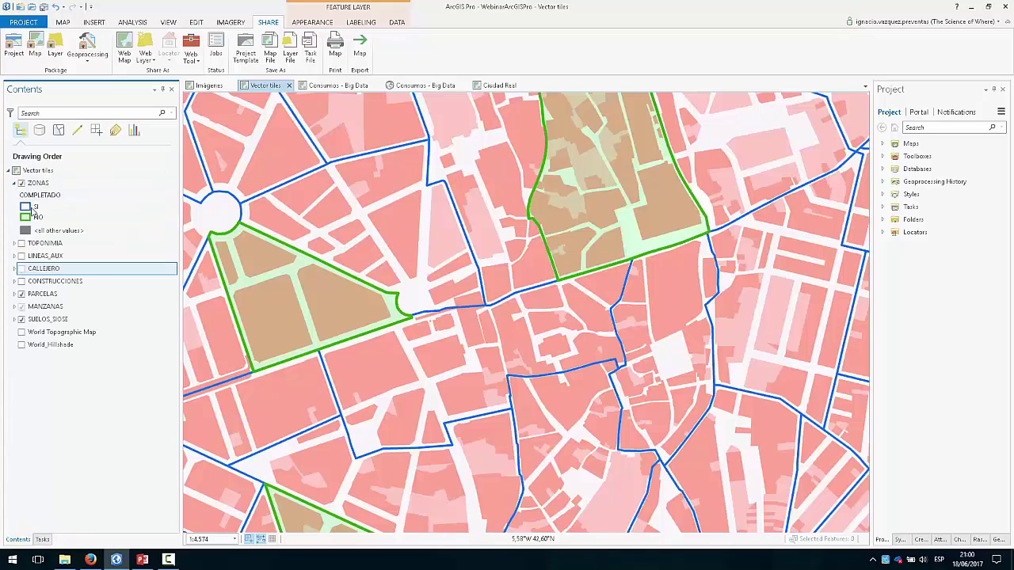
scroll(484, 171, "down", 2)
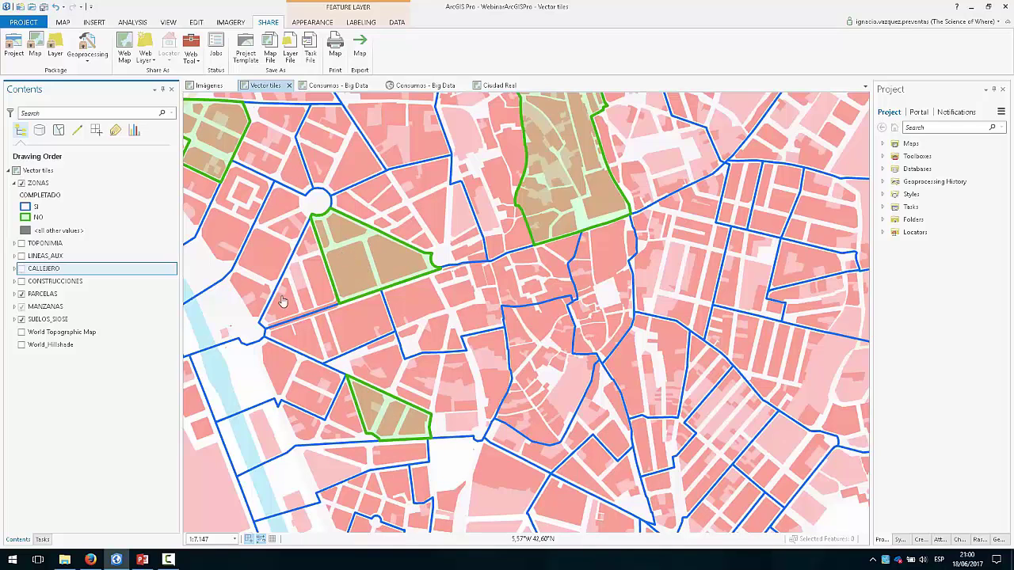
left_click(42, 541)
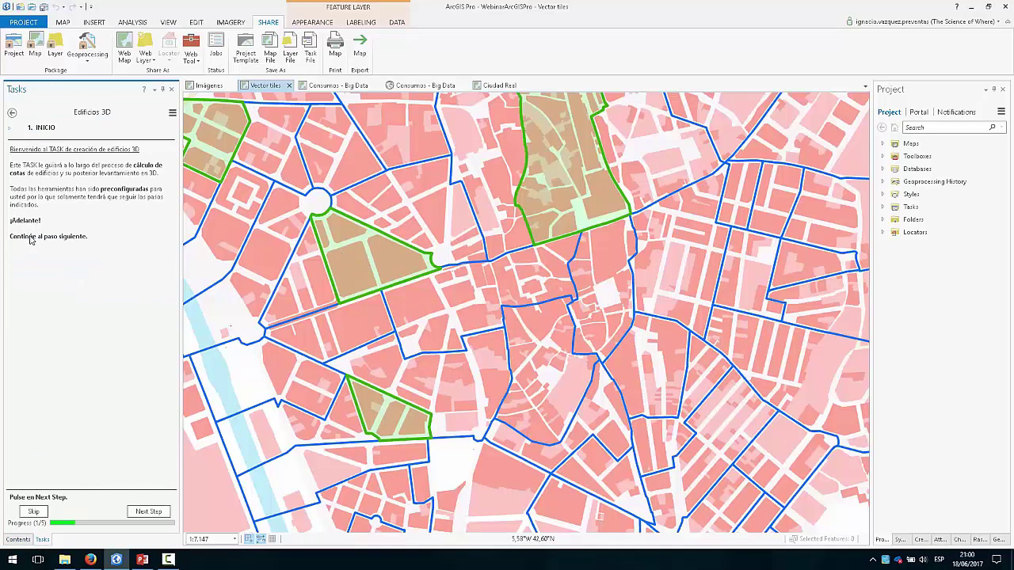
Advance the Edificios 3D task to its ZONA DE TRABAJO step and make sure the Select tool is active
left_click(149, 512)
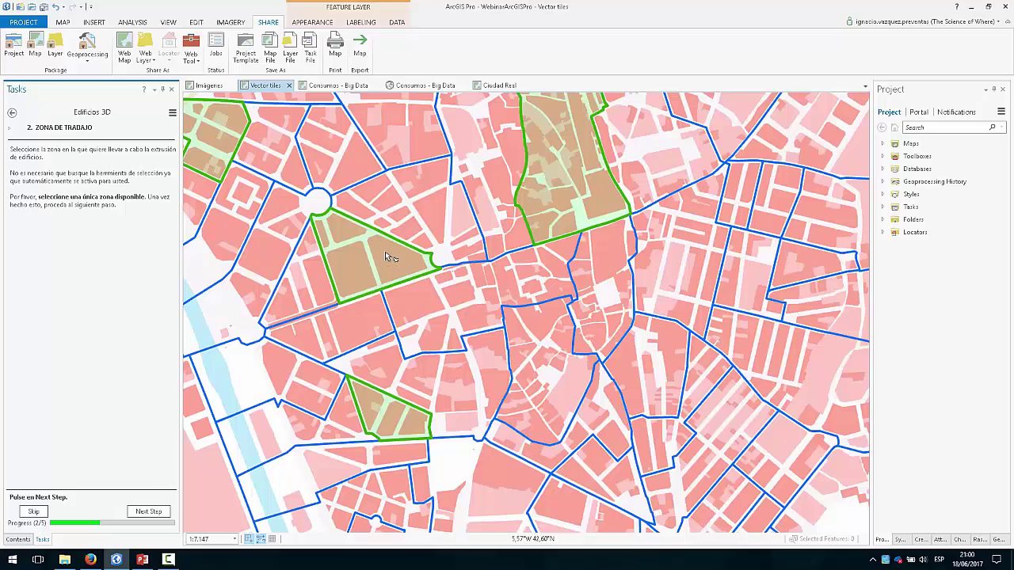
left_click(62, 24)
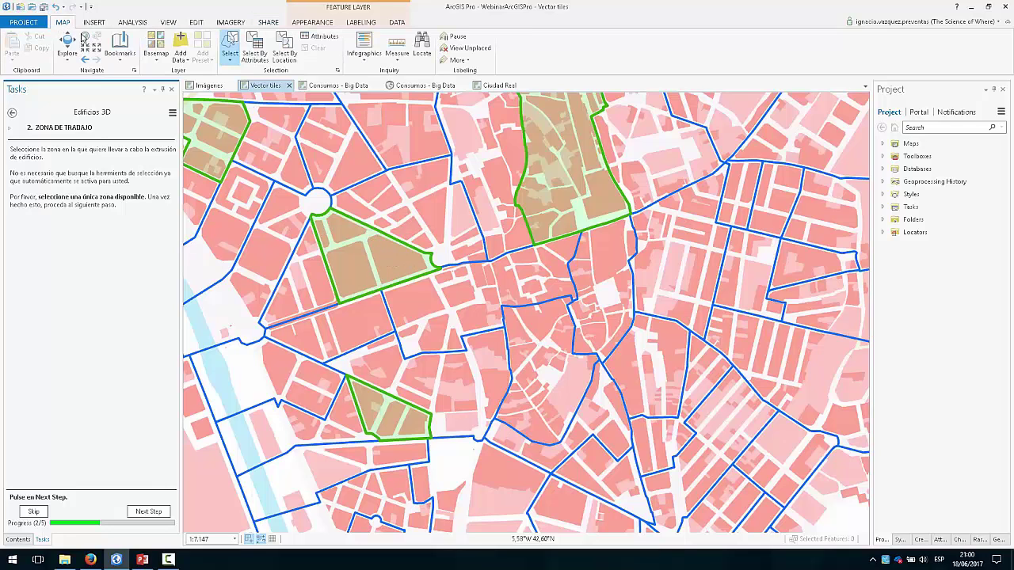
left_click(94, 24)
left_click(133, 24)
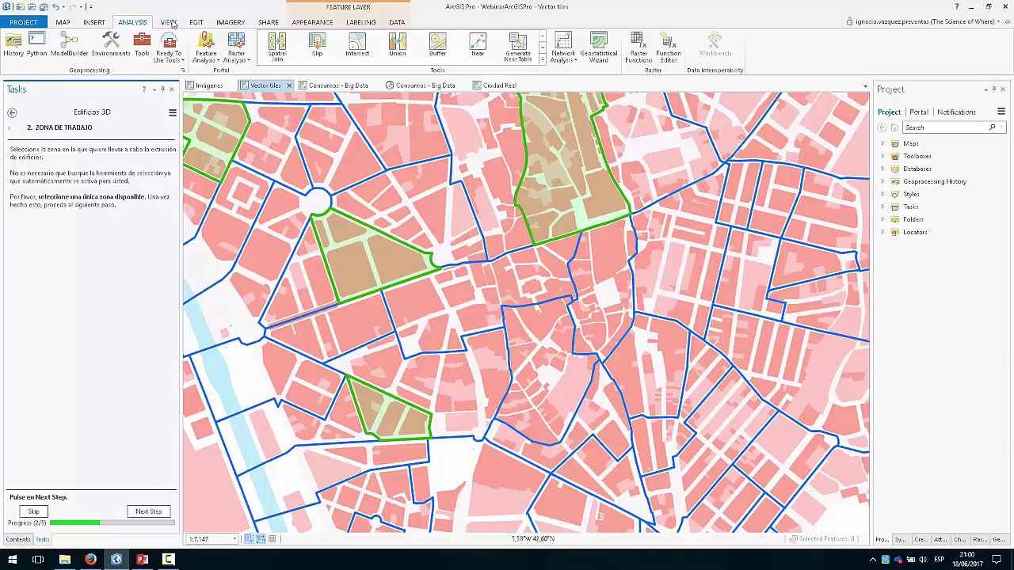
left_click(168, 23)
scroll(93, 36, "up", 1)
left_click(93, 25)
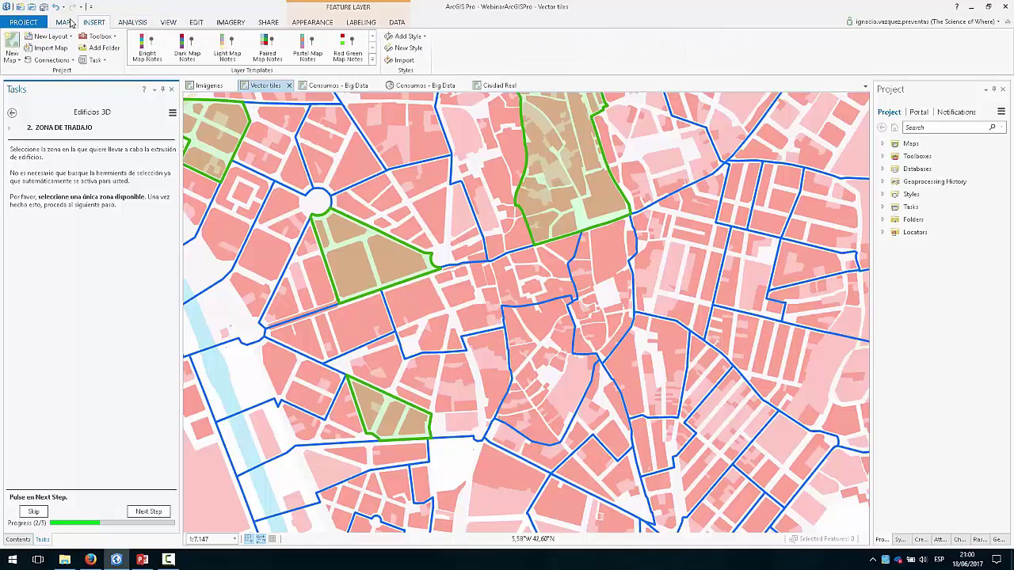
left_click(71, 23)
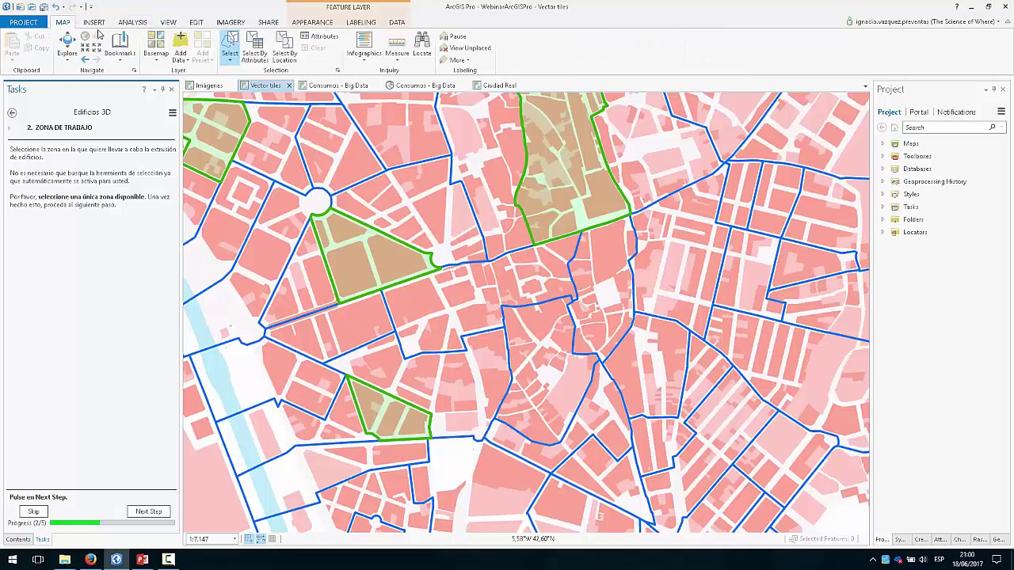
left_click(229, 62)
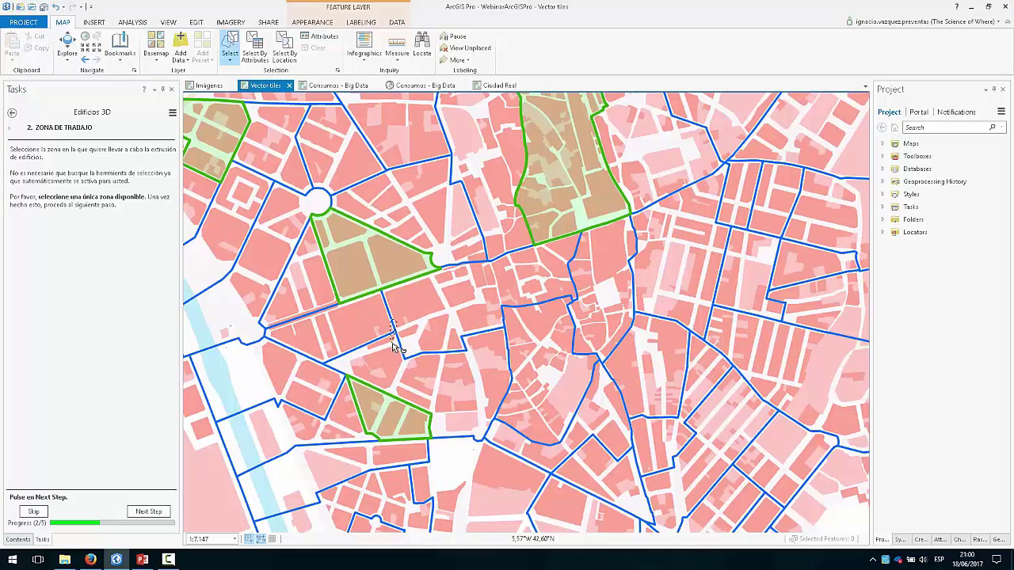
Try to continue the task with several zones selected, and again with only one already completed zone selected
left_click_drag(394, 333, 434, 453)
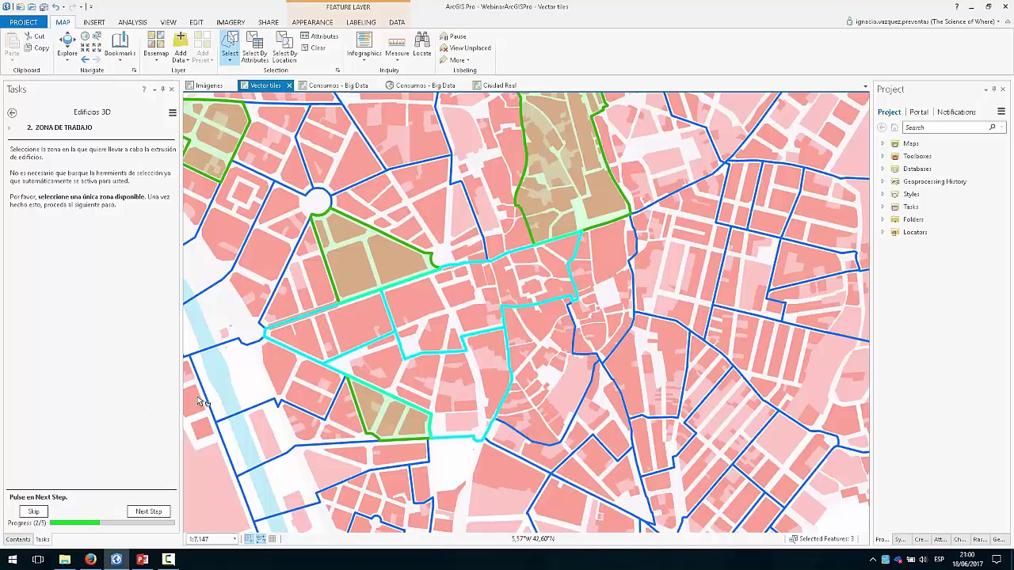
left_click(148, 512)
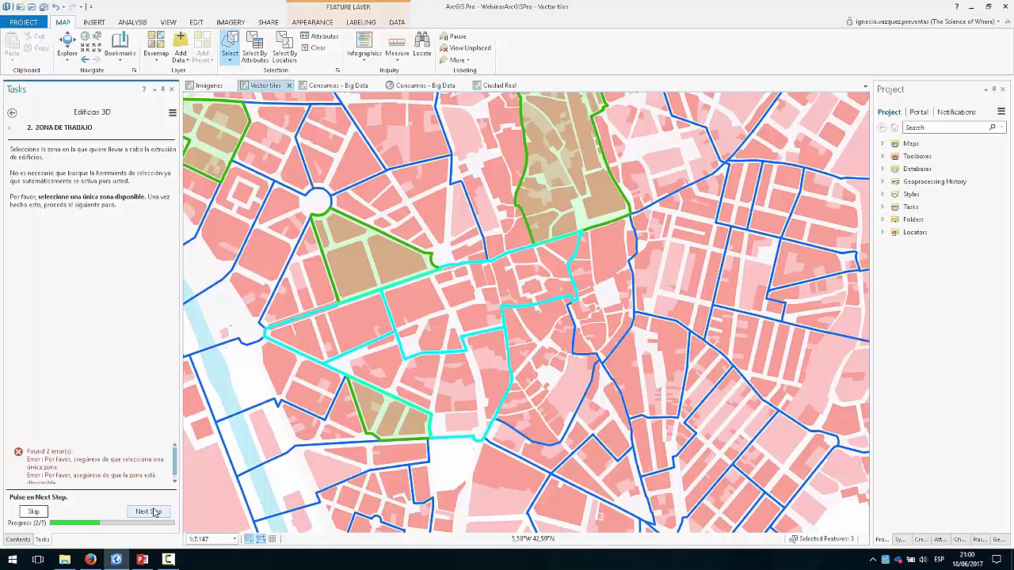
scroll(110, 462, "down", 1)
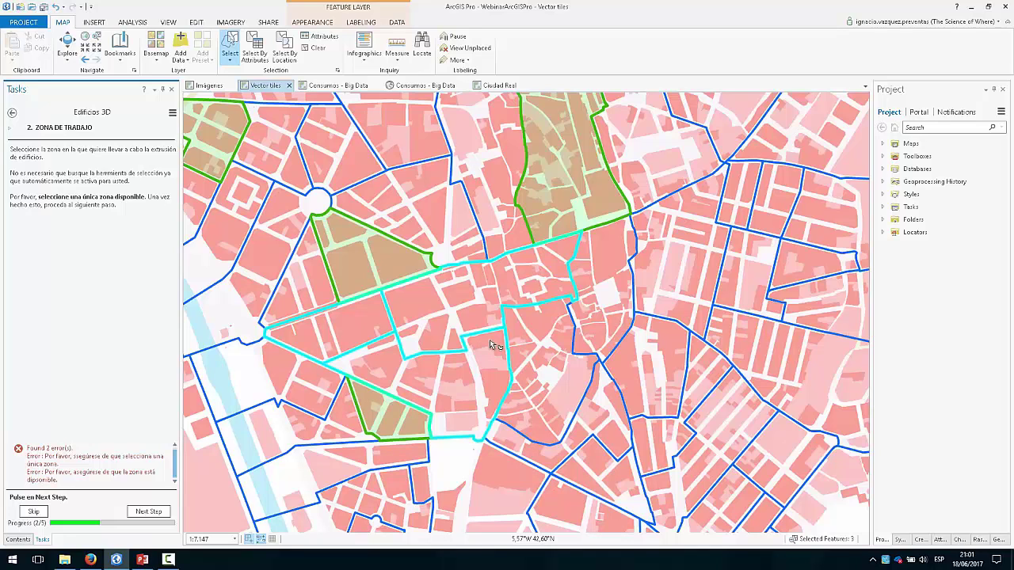
left_click(570, 390)
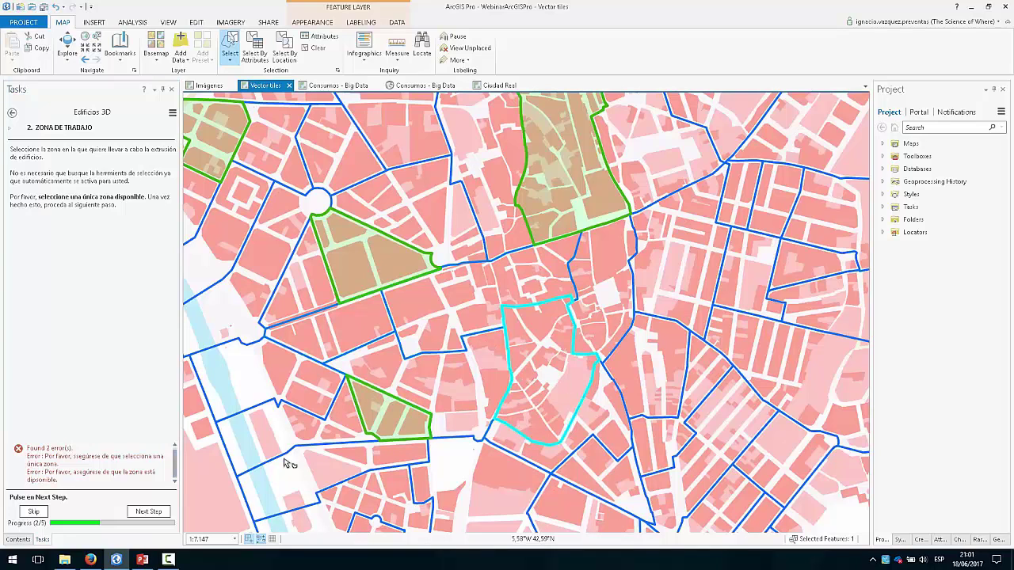
left_click(148, 512)
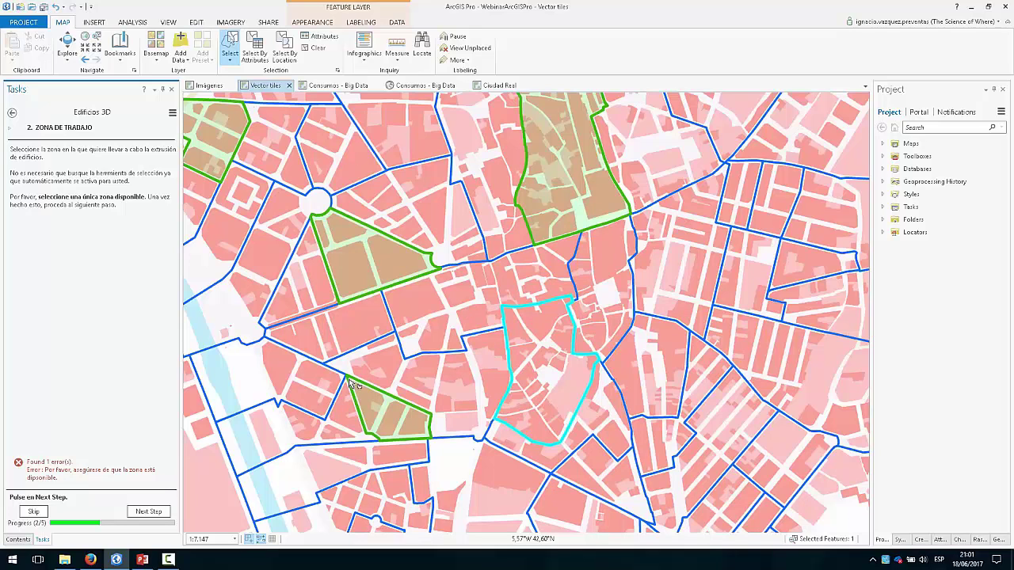
Select the green-outlined uncompleted zone next to the circular plaza and advance the task to CÁLCULO DE COTAS
left_click(358, 276)
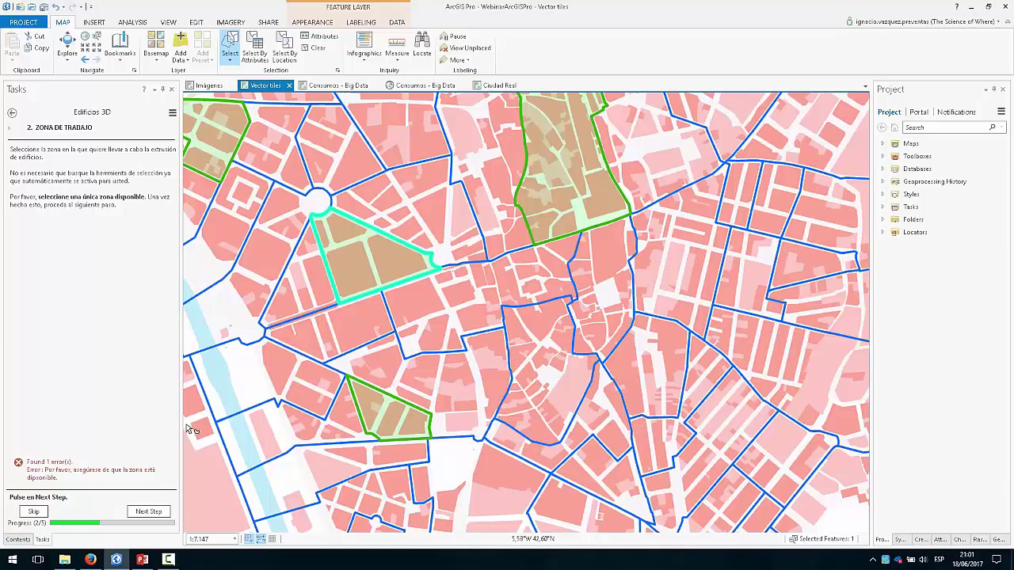
left_click(157, 512)
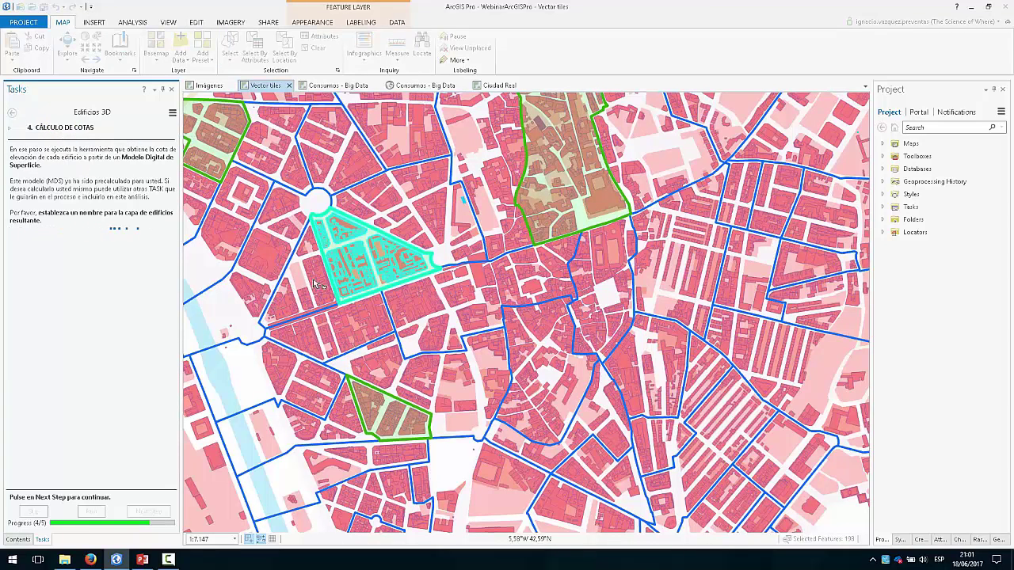
scroll(360, 237, "up", 2)
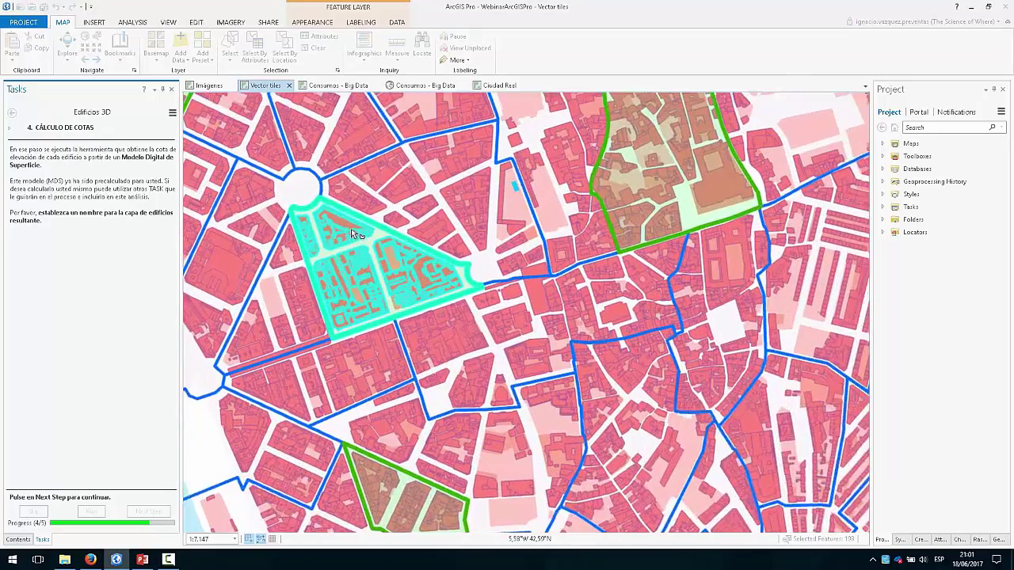
left_click_drag(394, 286, 463, 308)
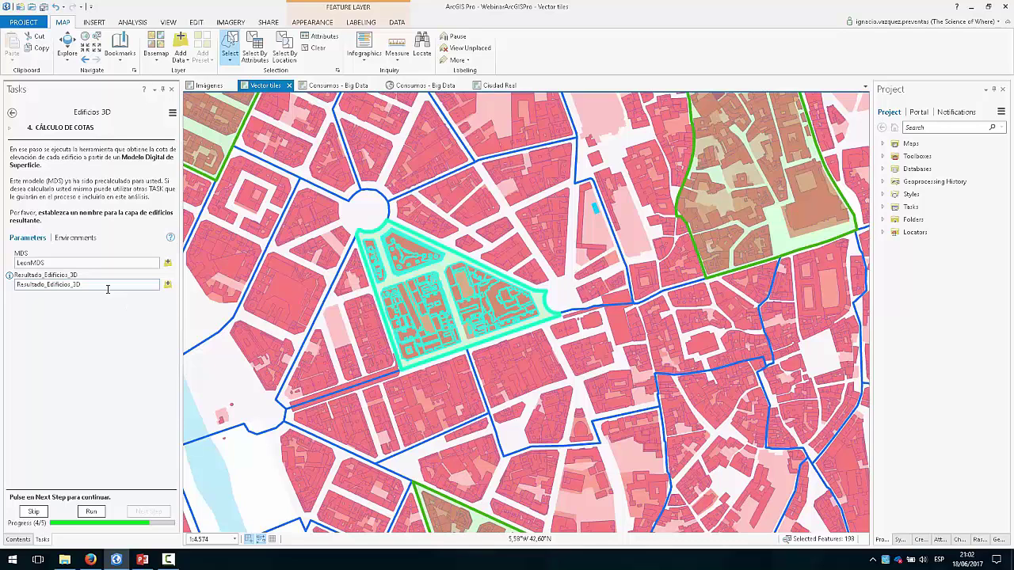
Run the building height calculation with LeonMDS as the surface model and Resultado_Edificios_3D as the output layer
left_click(108, 289)
left_click(100, 285)
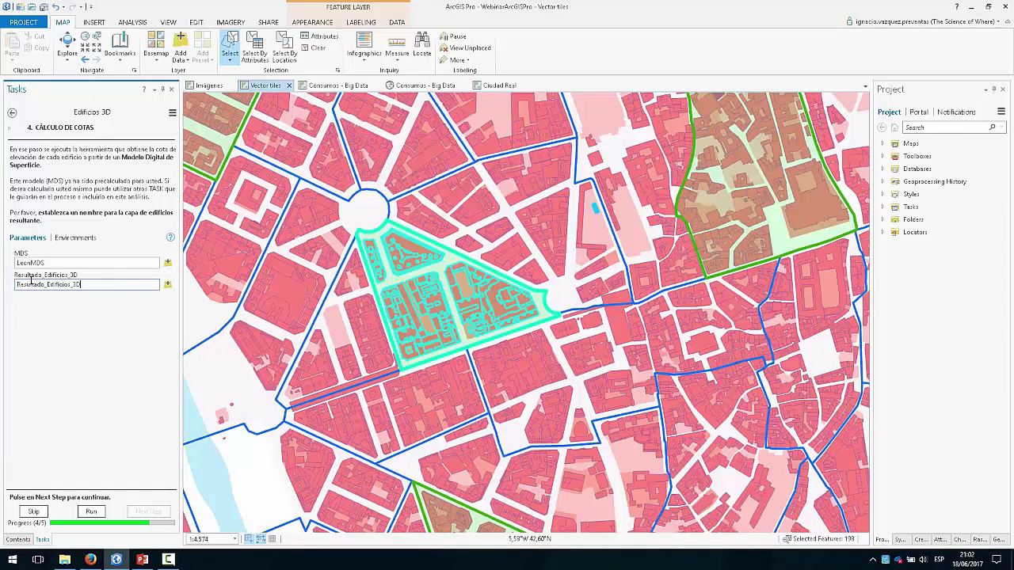
left_click(91, 513)
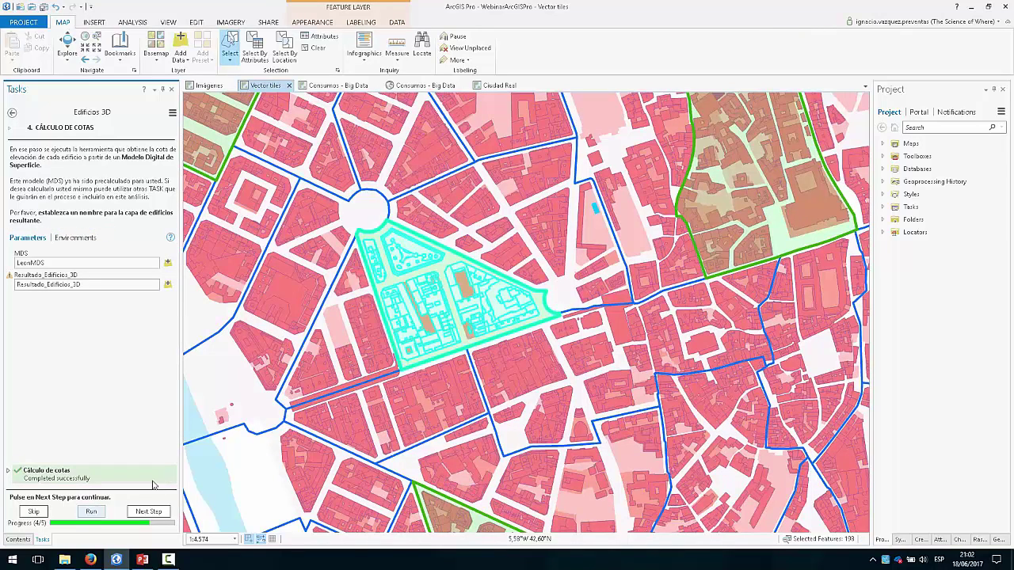
Inspect the attributes of a building in the Resultado_Edificios_3D layer, checking its Z_Mean field
left_click(17, 540)
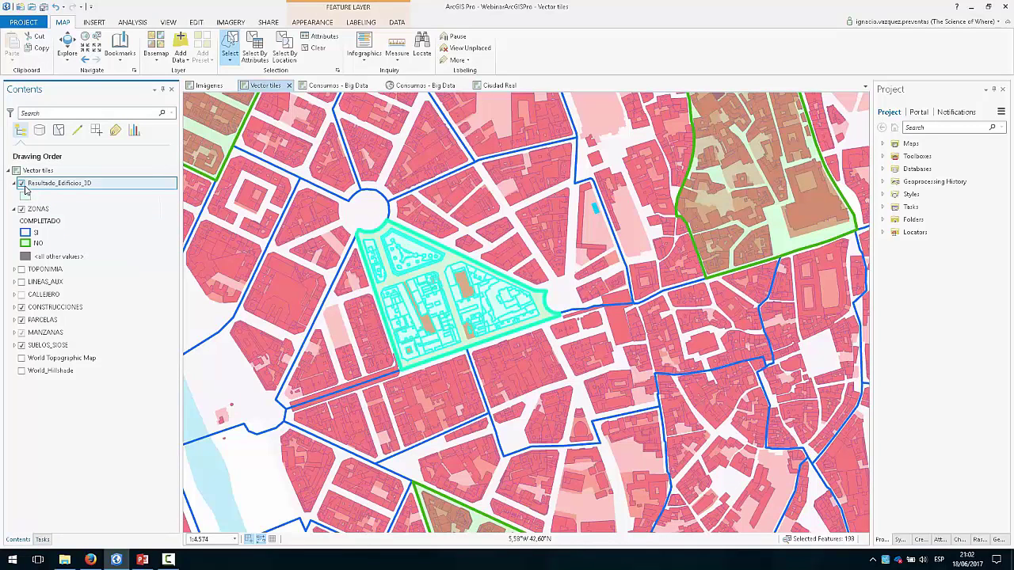
left_click(68, 46)
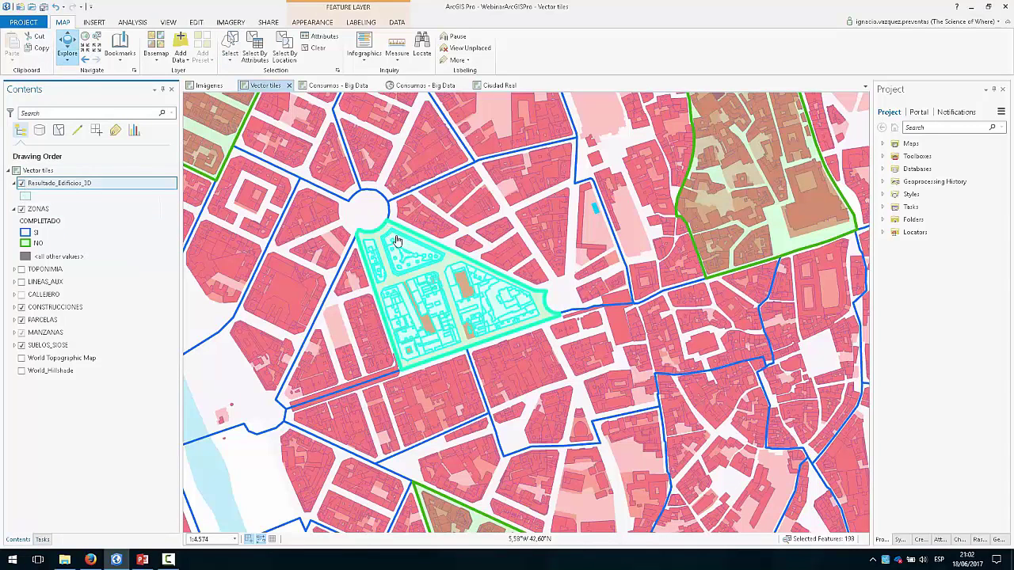
left_click(440, 304)
left_click_drag(267, 169, 310, 173)
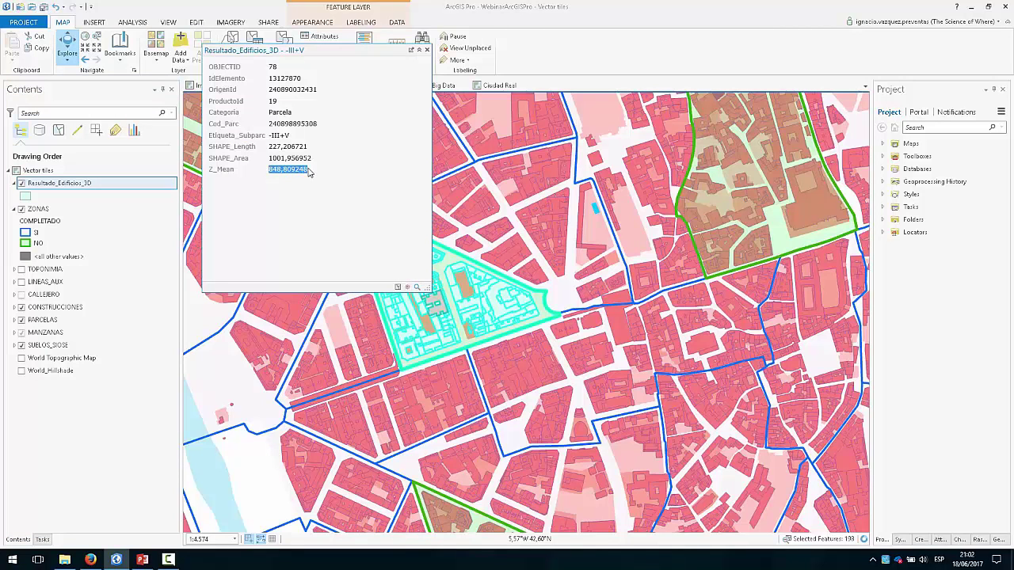
left_click(426, 50)
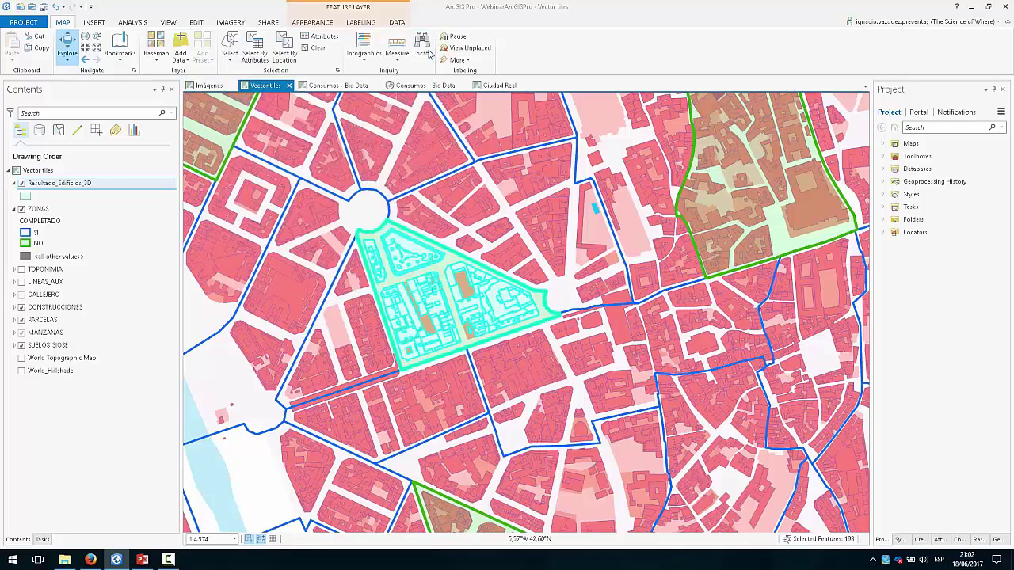
Advance the Edificios 3D task to its RESULTADO step, add a new scene to the project and display its layers
left_click(43, 539)
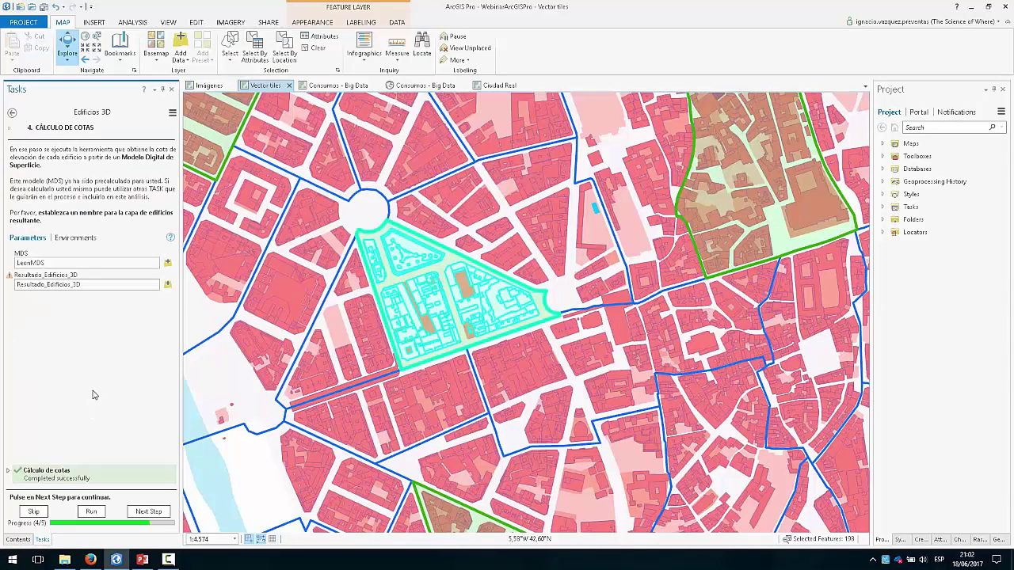
left_click(148, 510)
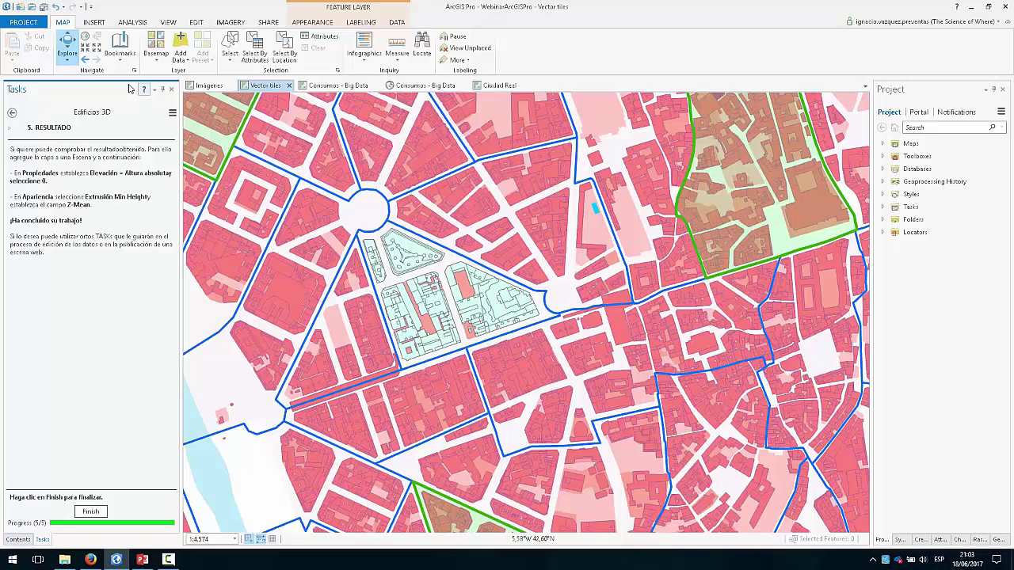
left_click(95, 23)
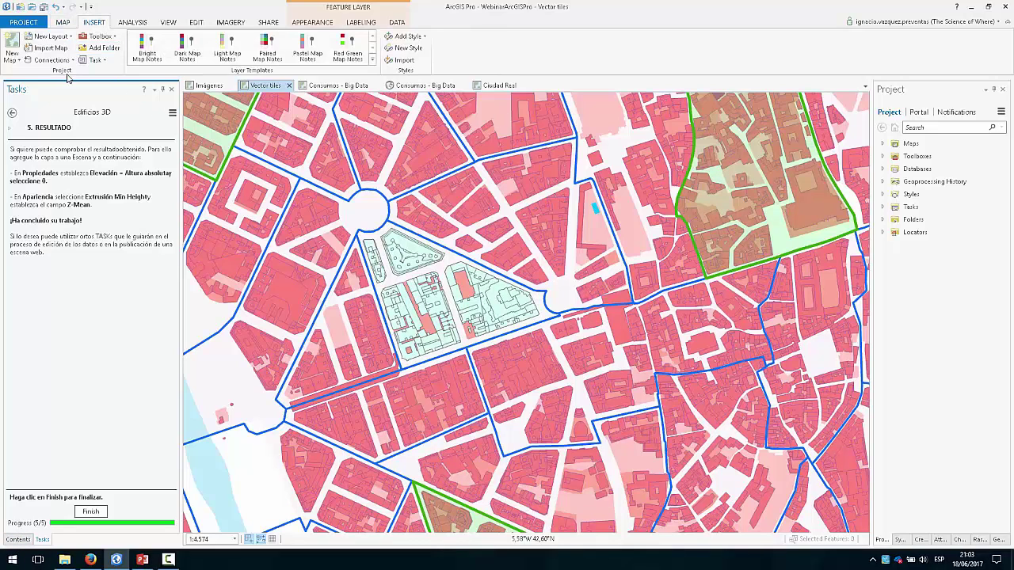
left_click(11, 66)
left_click(39, 95)
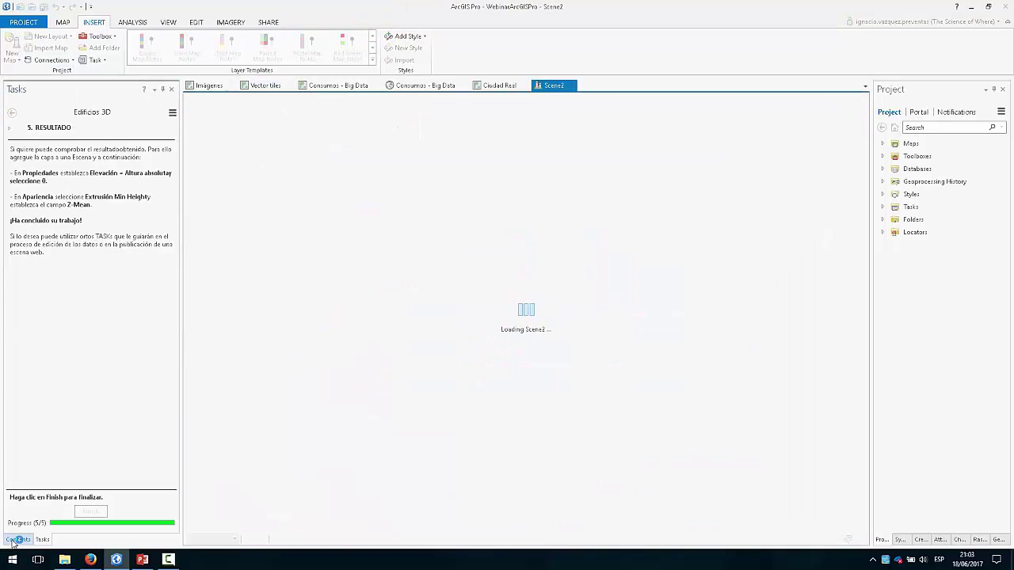
left_click(13, 540)
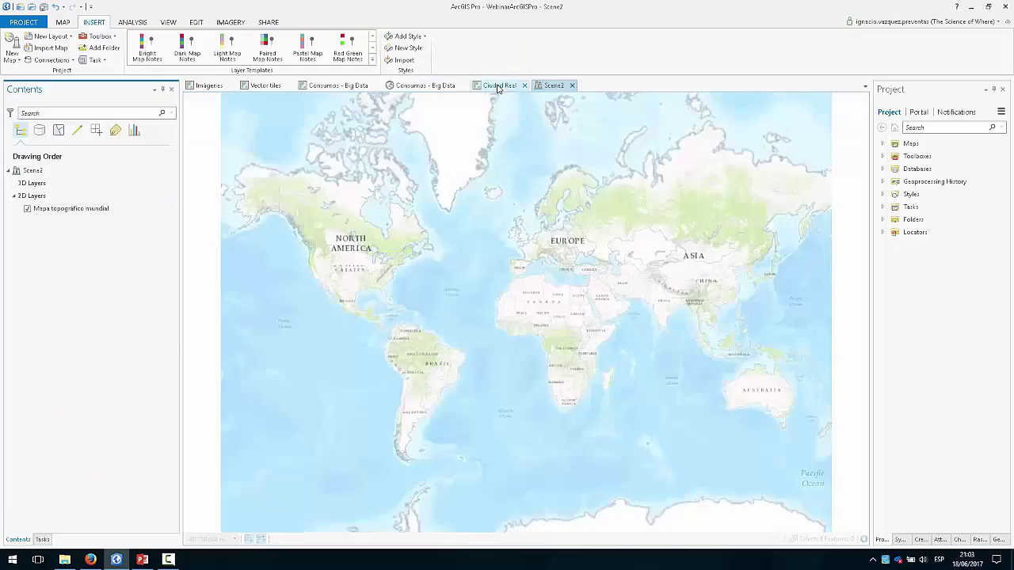
Copy the Resultado_Edificios_3D layer from the Vector tiles map into the 3D layers of Scene2
left_click(499, 85)
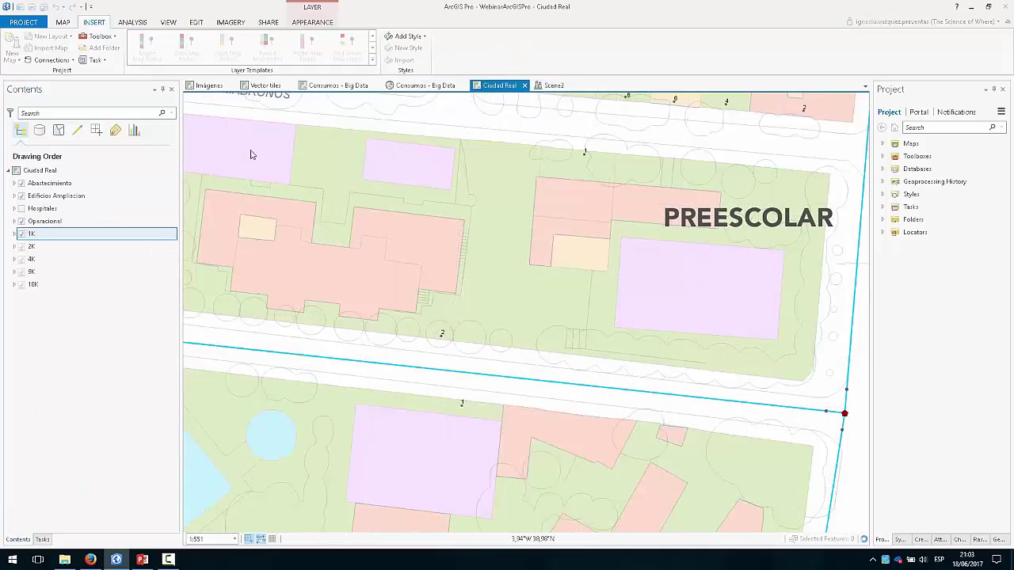
left_click(265, 84)
left_click(54, 184)
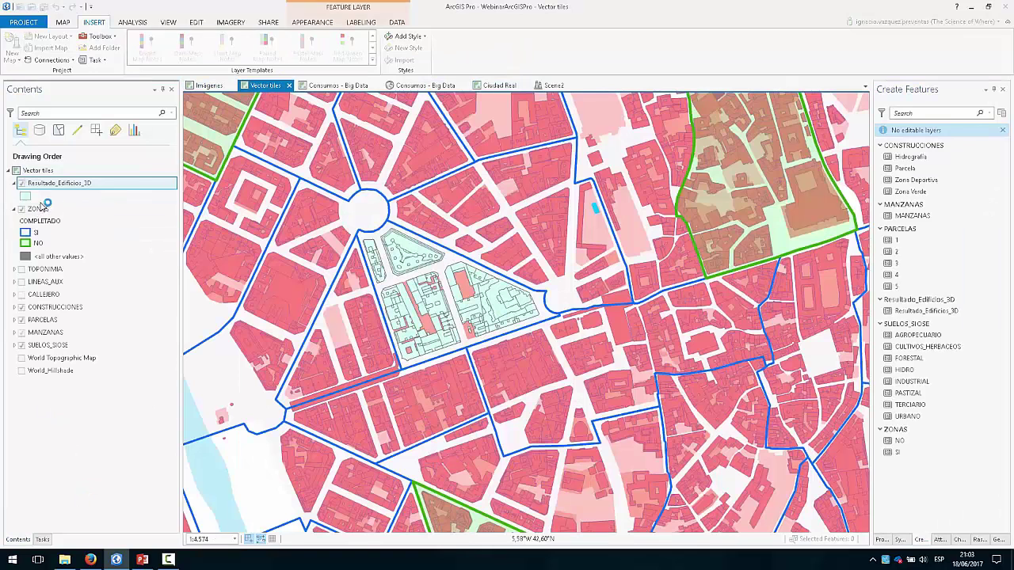
left_click(425, 85)
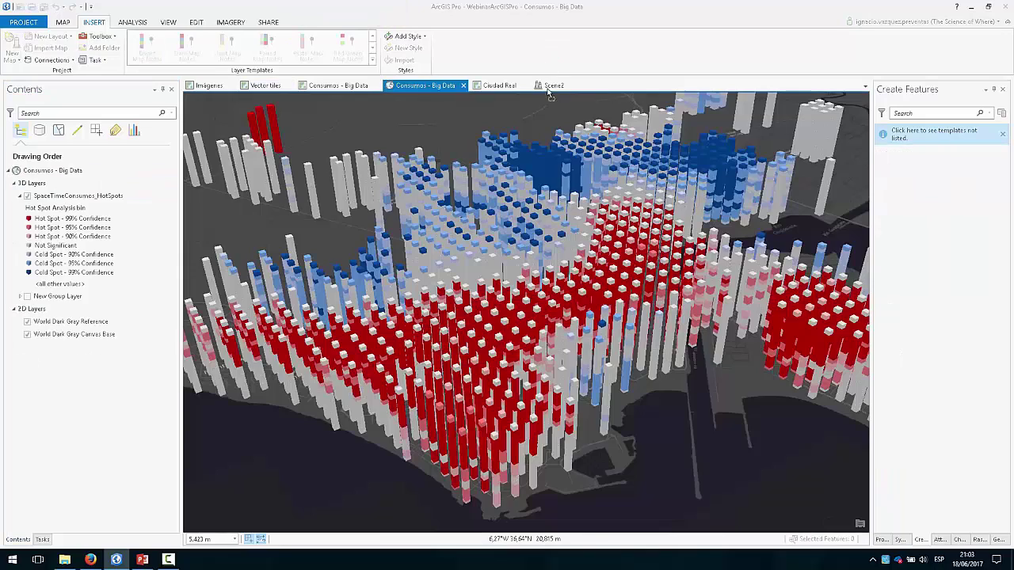
left_click(552, 87)
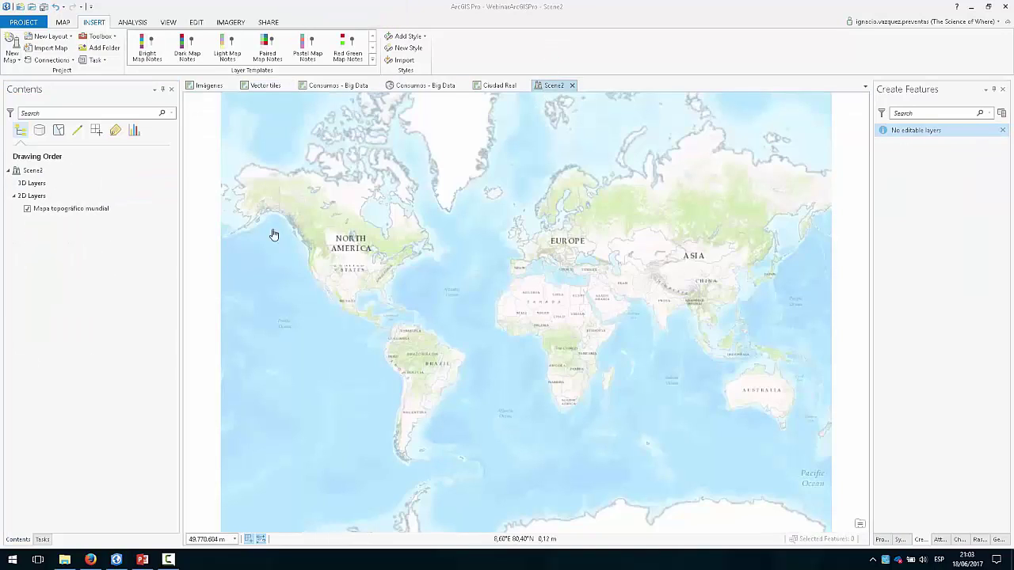
left_click(261, 86)
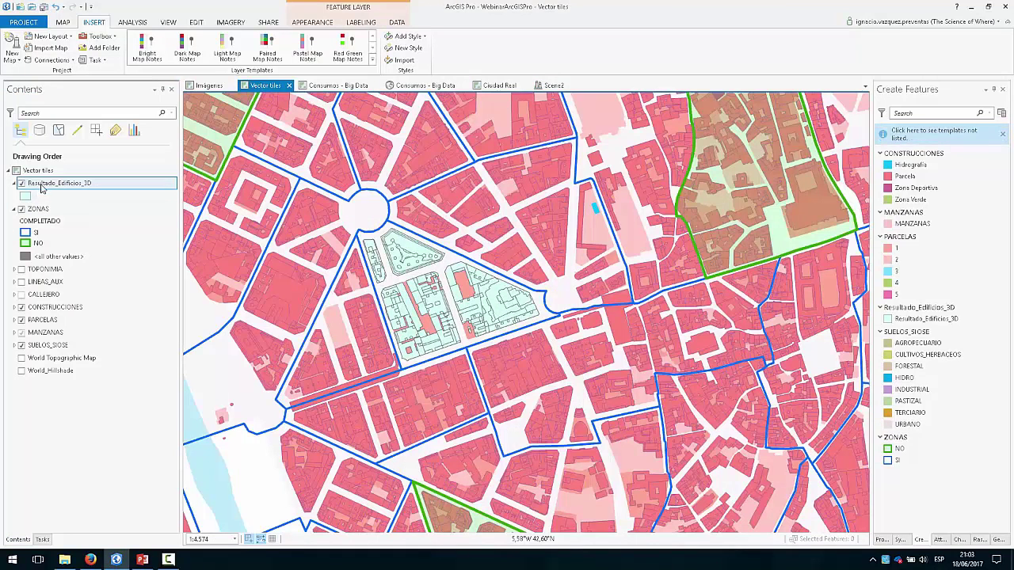
left_click(339, 86)
left_click(549, 86)
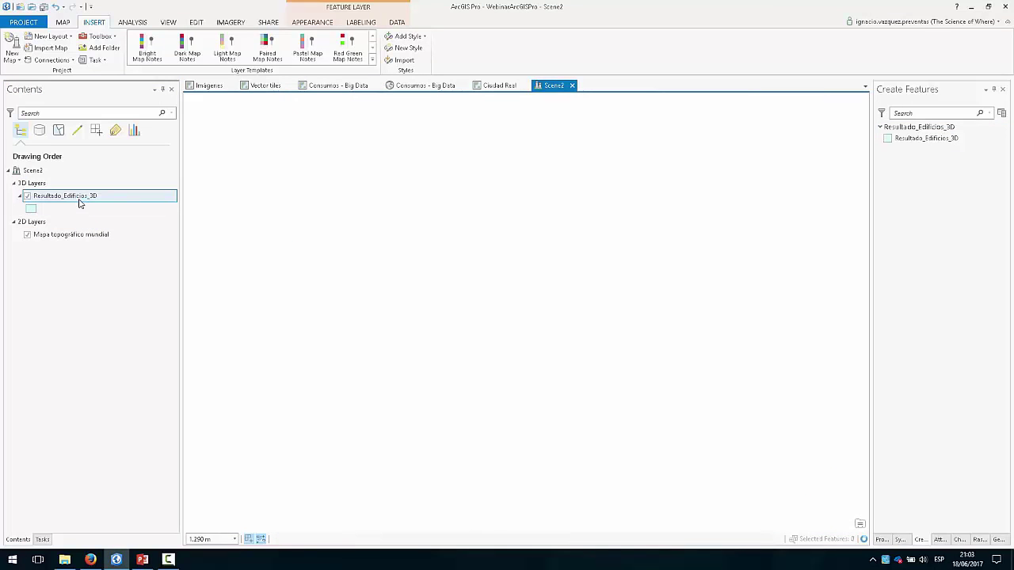
Set the Resultado_Edificios_3D layer's elevation in Scene2 to an absolute height using the expression 0
left_click(128, 413)
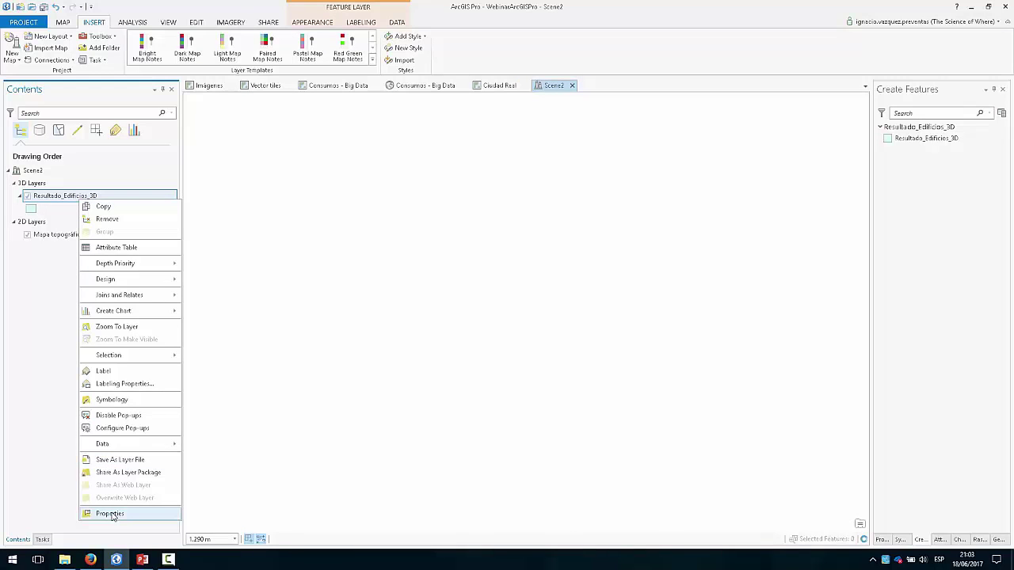
left_click(110, 514)
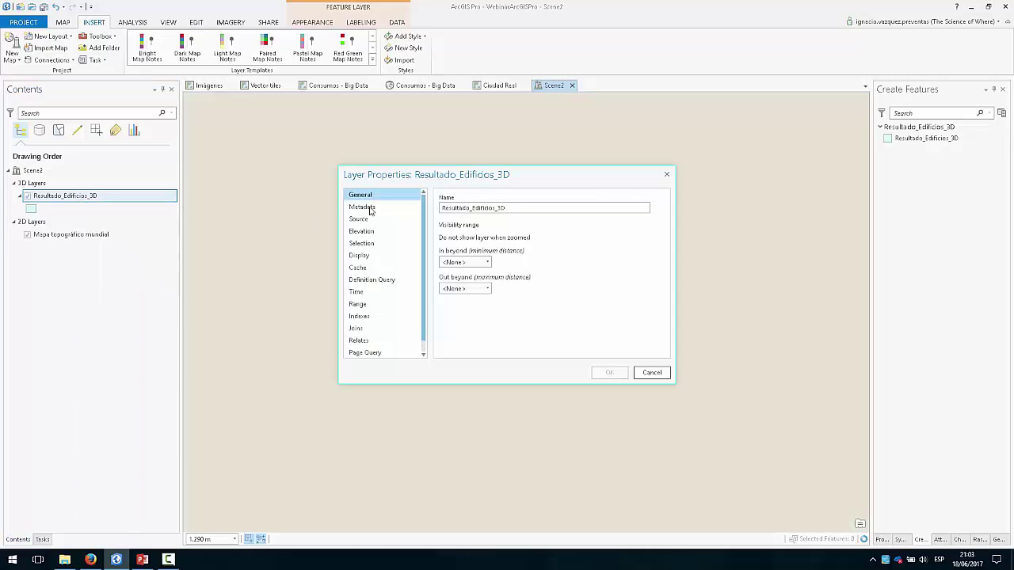
left_click(366, 232)
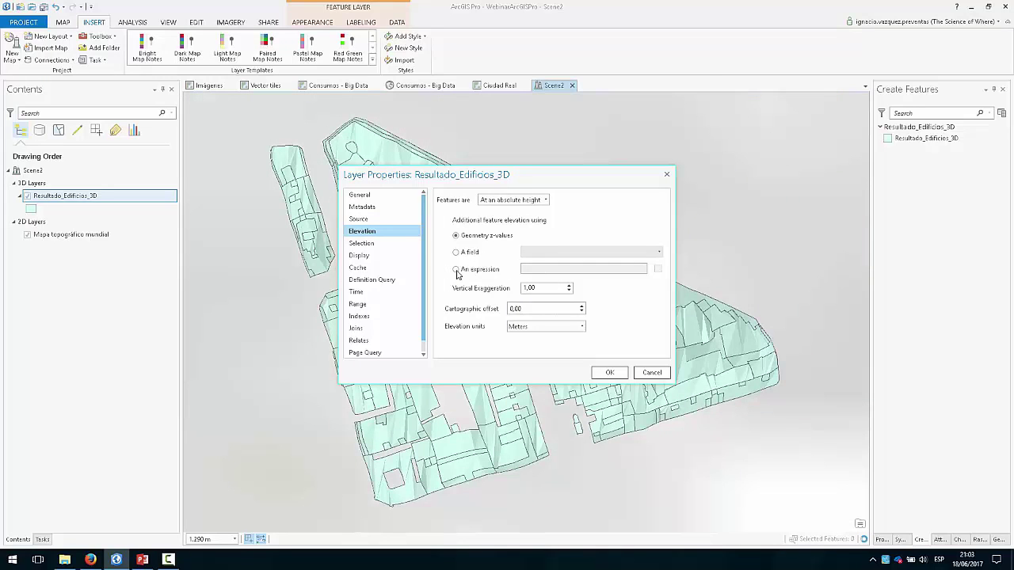
left_click(457, 271)
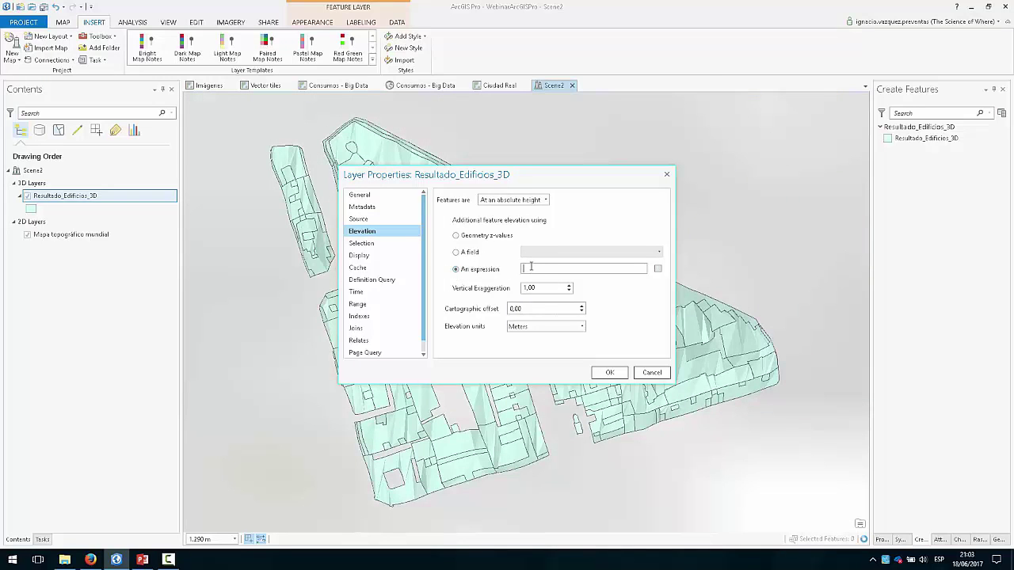
type("0")
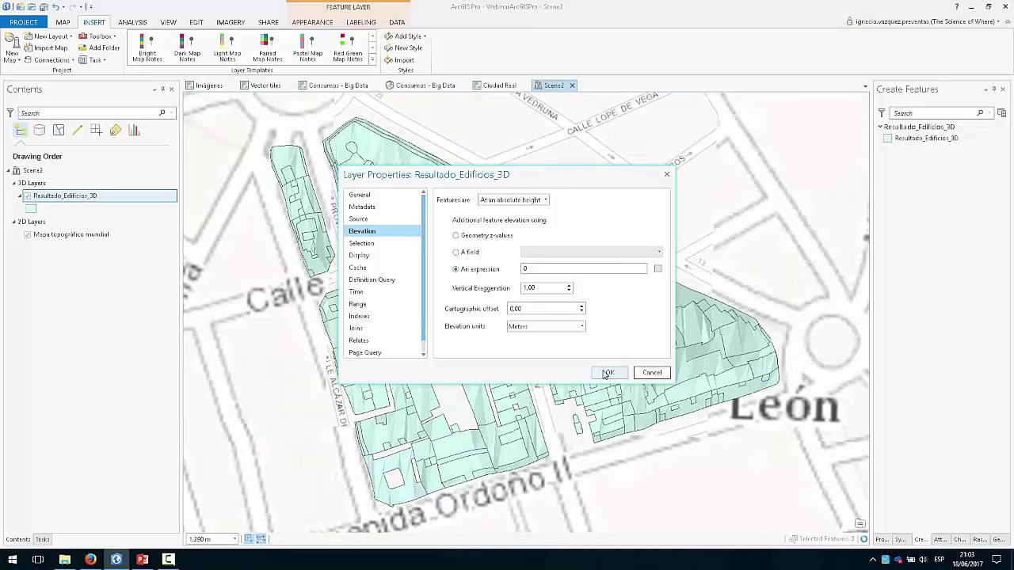
left_click(610, 372)
Extrude the Resultado_Edificios_3D buildings with the Max Height type by the Z_Mean field in meters and view them in perspective
left_click(312, 22)
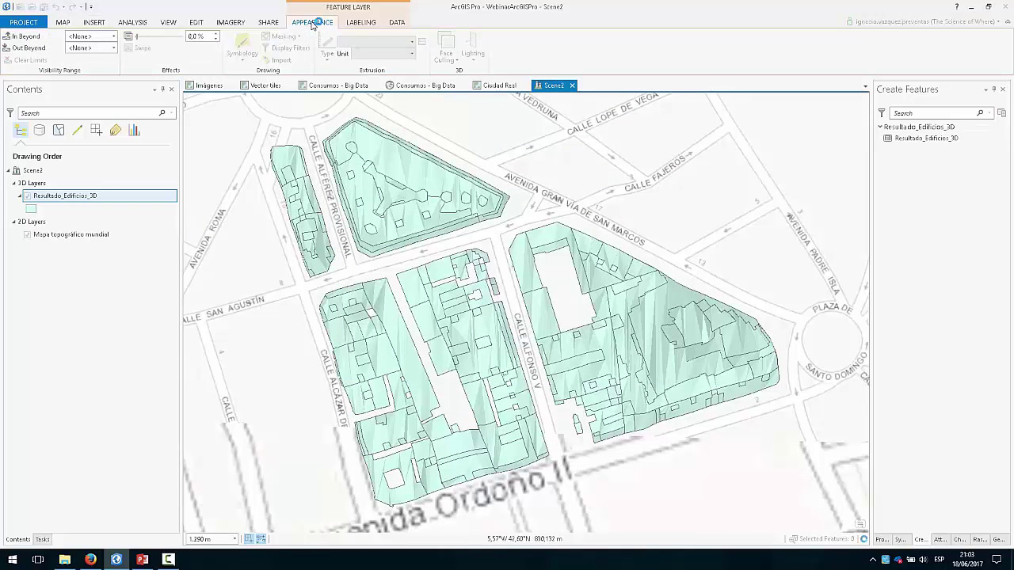
left_click(330, 65)
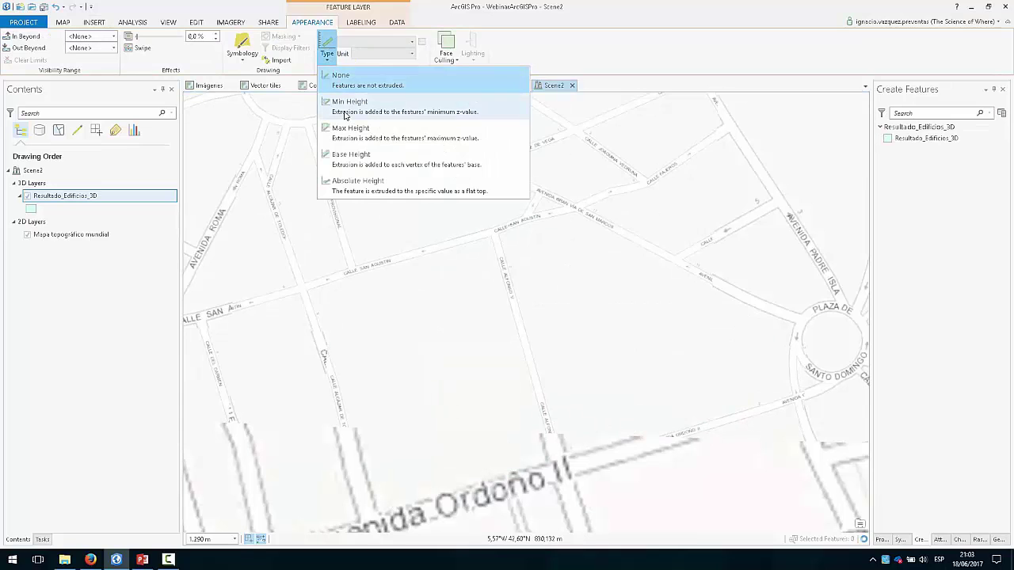
left_click(364, 129)
left_click(410, 42)
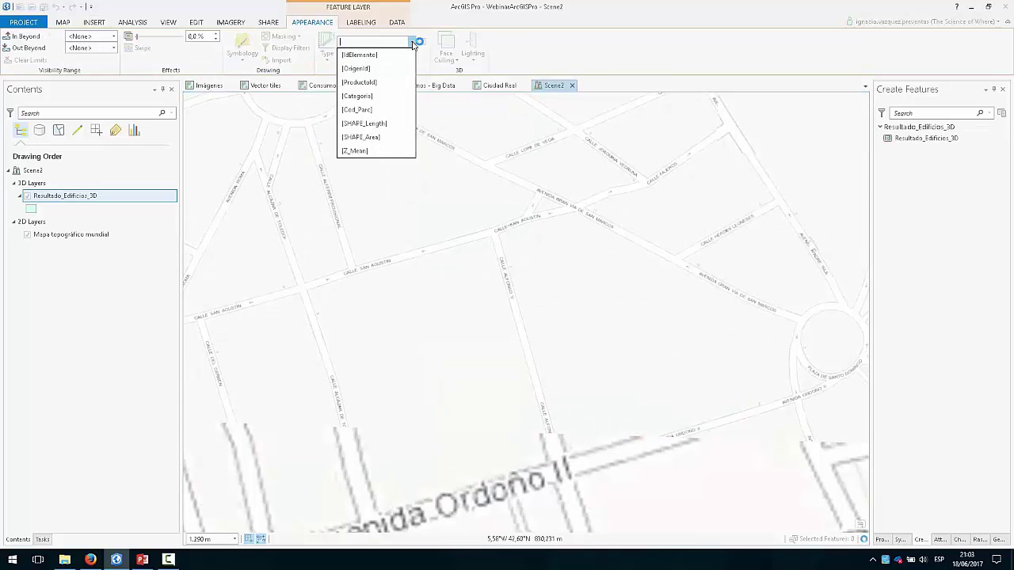
left_click(366, 150)
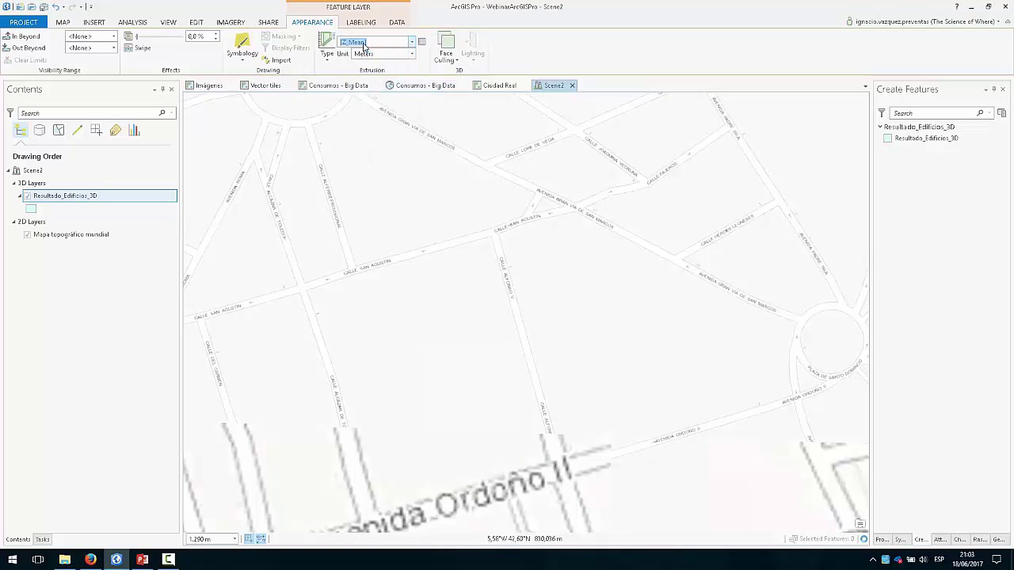
left_click_drag(486, 383, 404, 408)
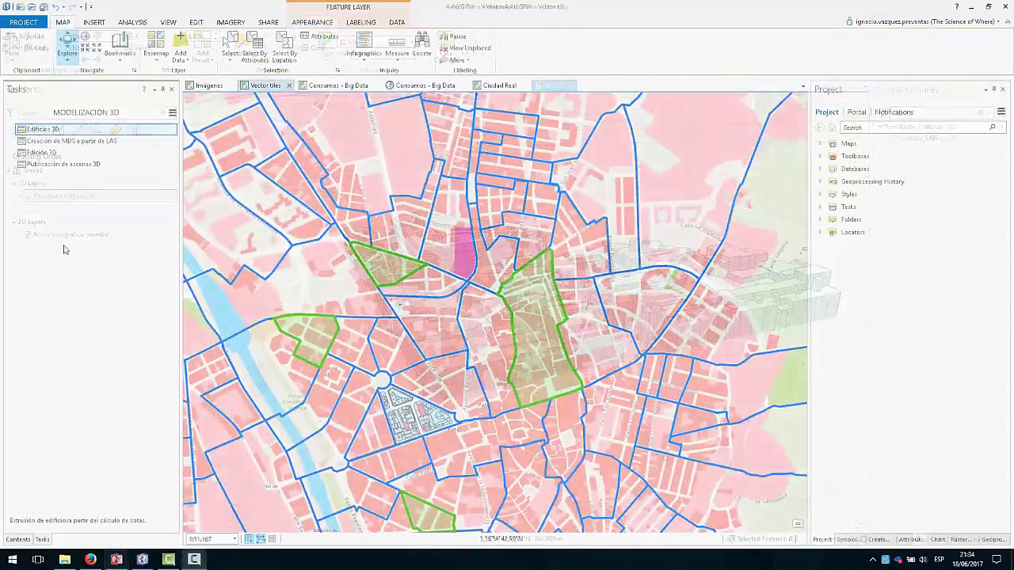
Open the Edificios 3D task for editing and add a new step named PUBLICACIÓN after RESULTADO
double_click(52, 129)
mouse_move(57, 156)
left_mouse_down()
mouse_move(47, 184)
mouse_move(42, 162)
left_mouse_up()
double_click(42, 158)
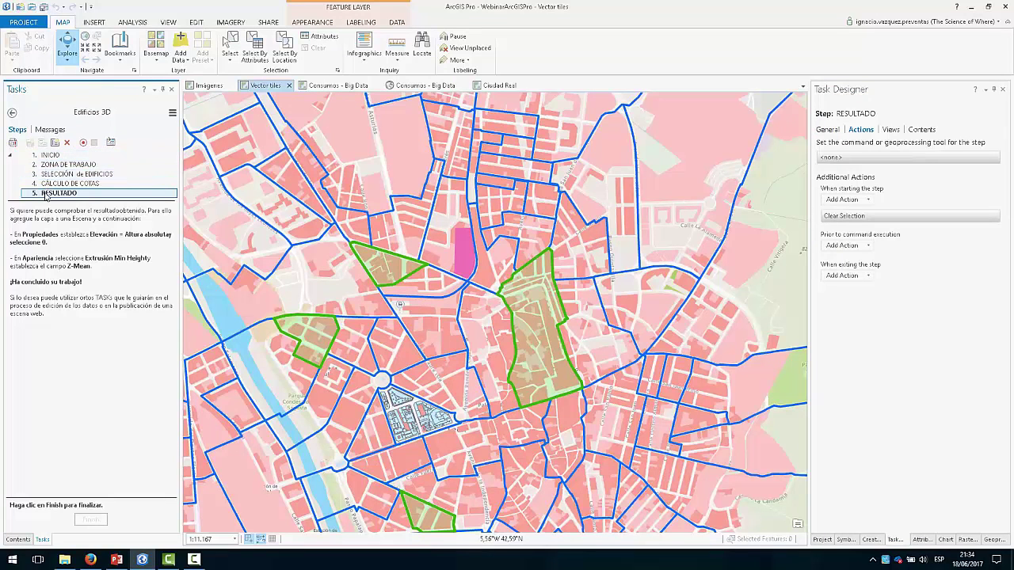
left_click(55, 143)
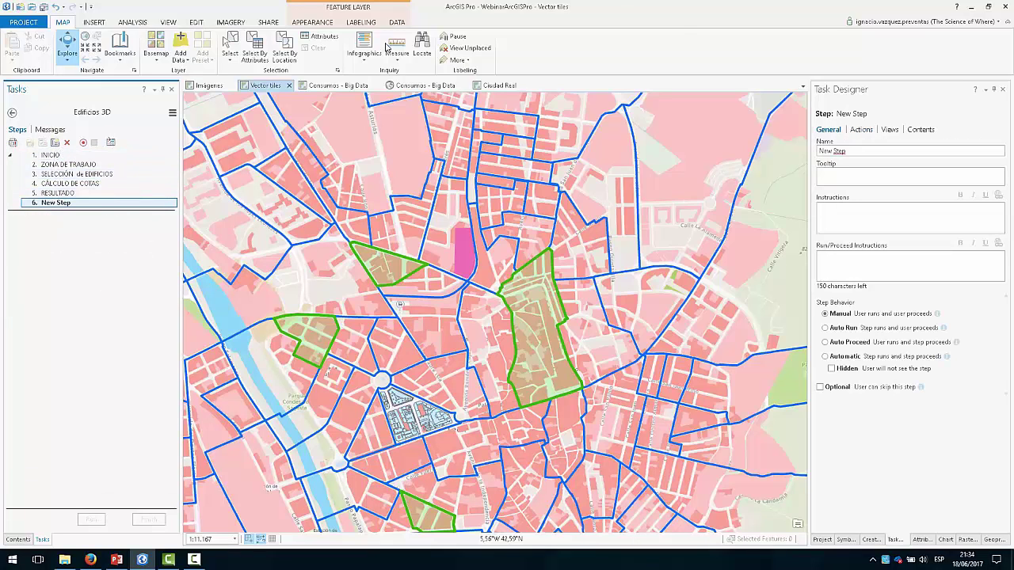
left_click(855, 148)
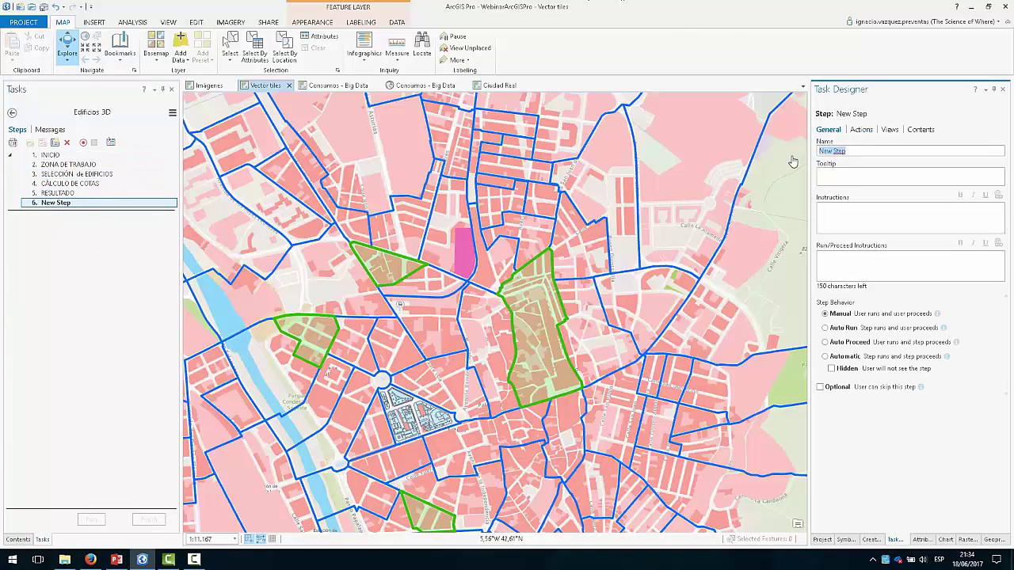
type("PUBLICACIÓN")
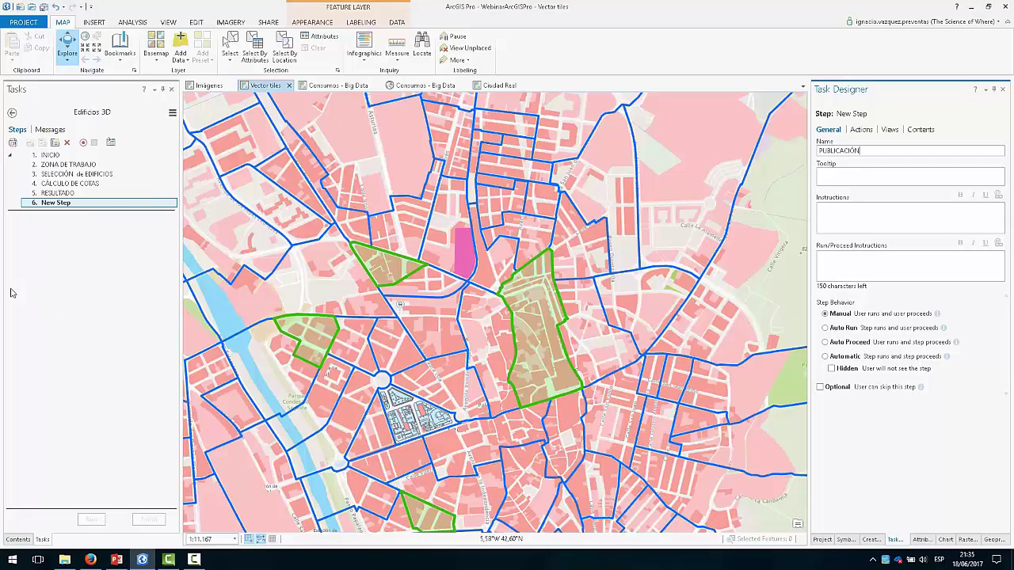
Examine the ZONA DE TRABAJO step's general settings and actions, including the command types and the list of available commands
left_click(79, 165)
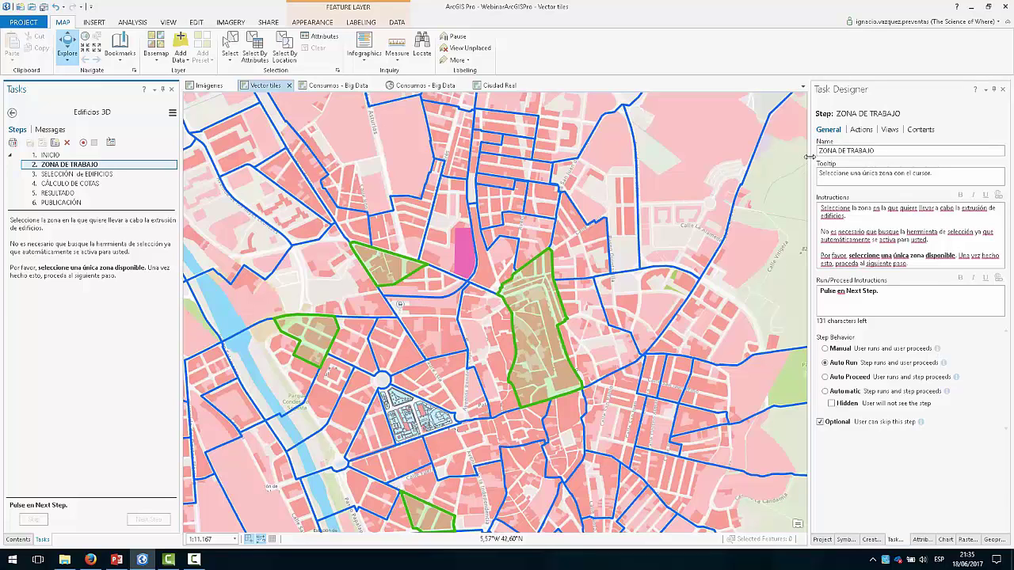
left_click_drag(809, 159, 754, 158)
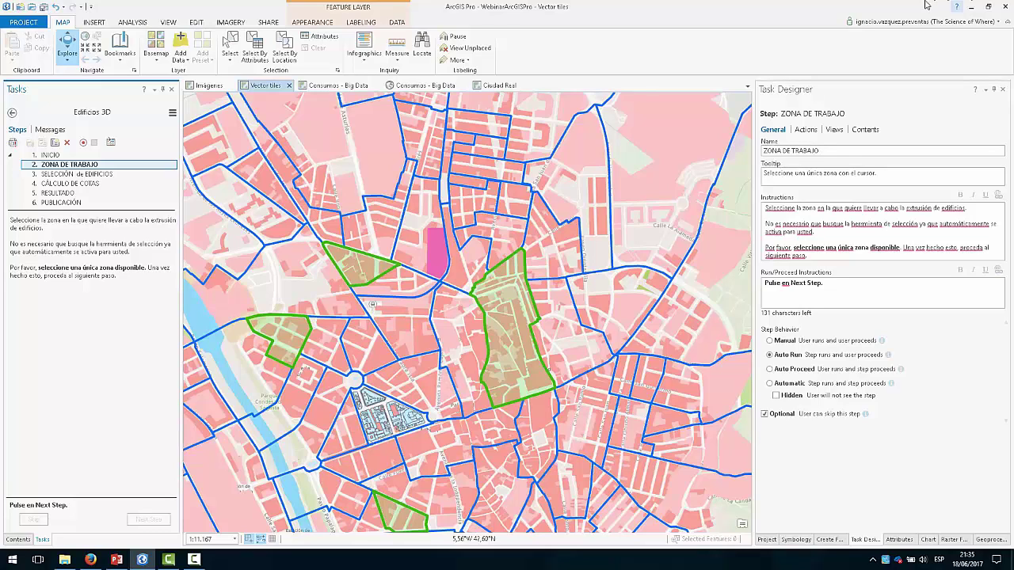
left_click(804, 131)
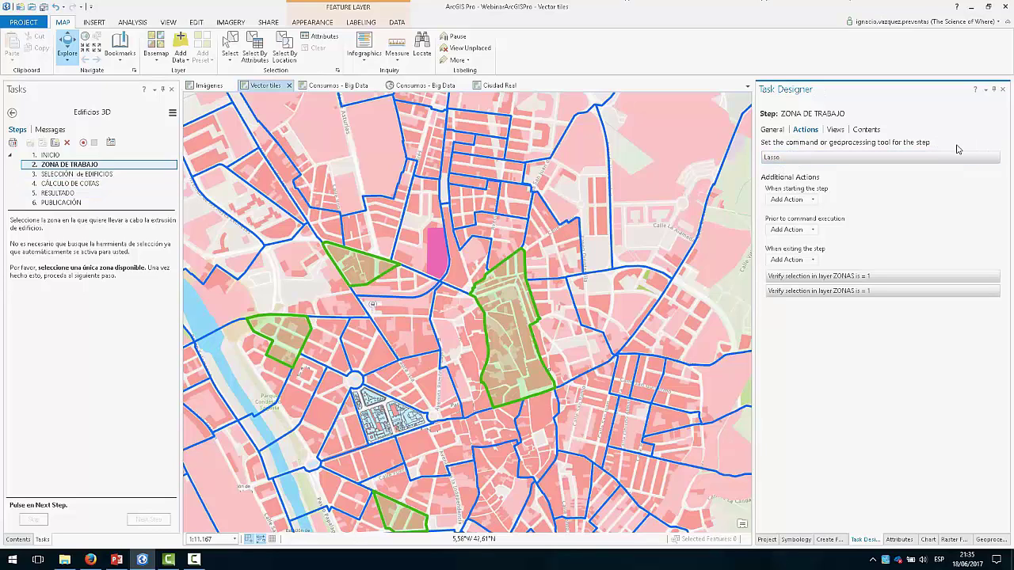
left_click(979, 157)
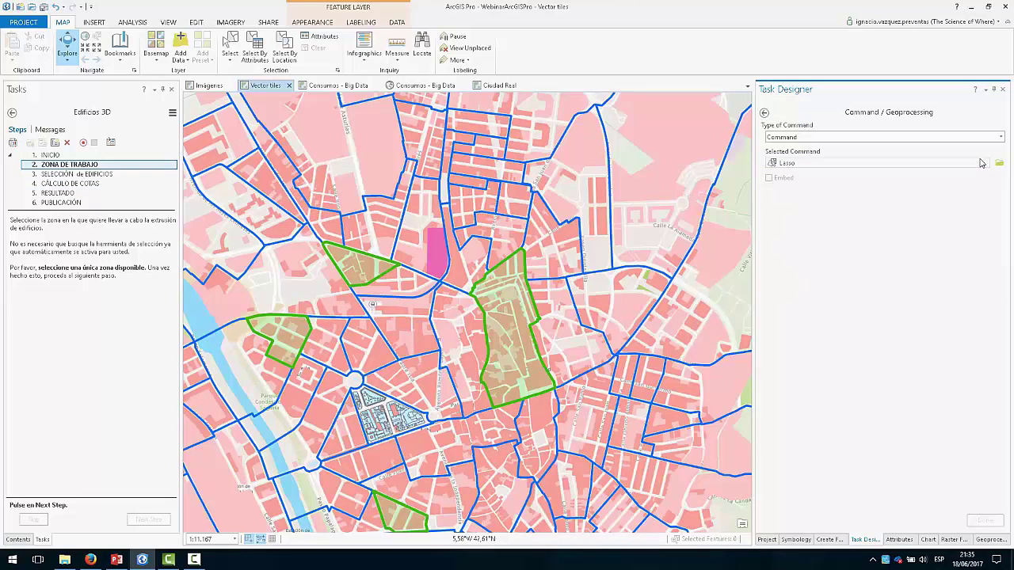
left_click(818, 139)
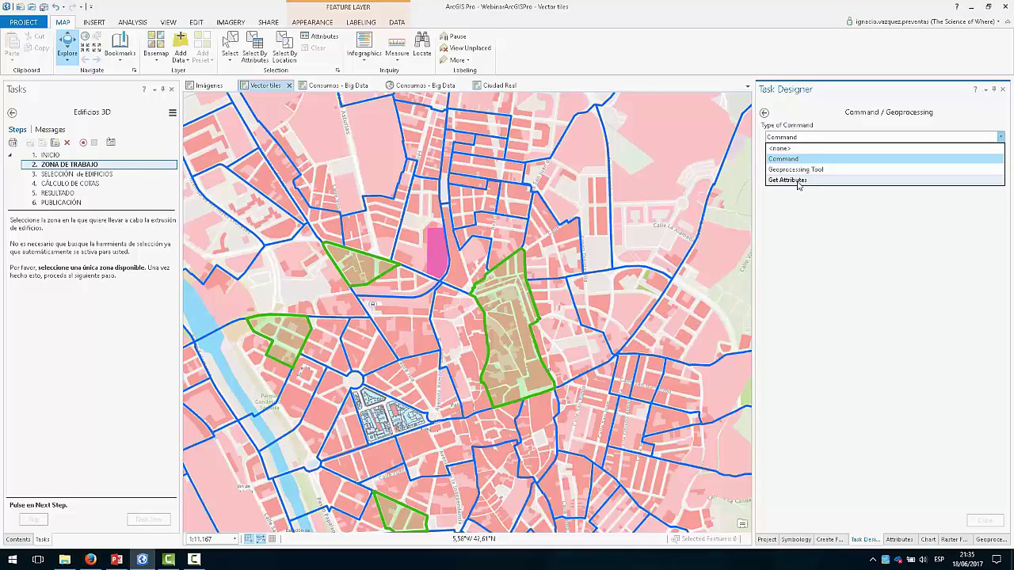
left_click(792, 159)
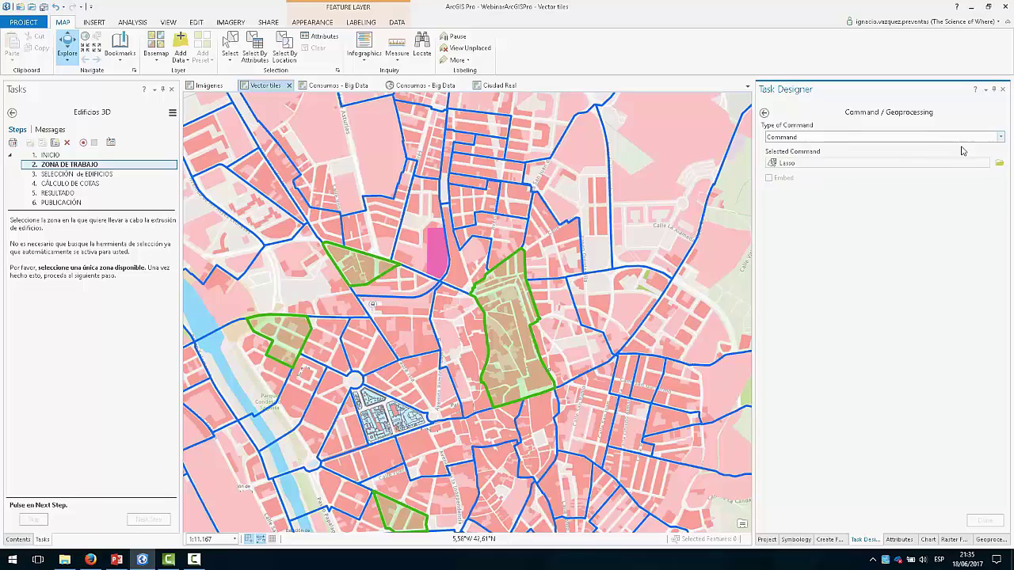
left_click(999, 164)
left_click_drag(949, 326, 944, 361)
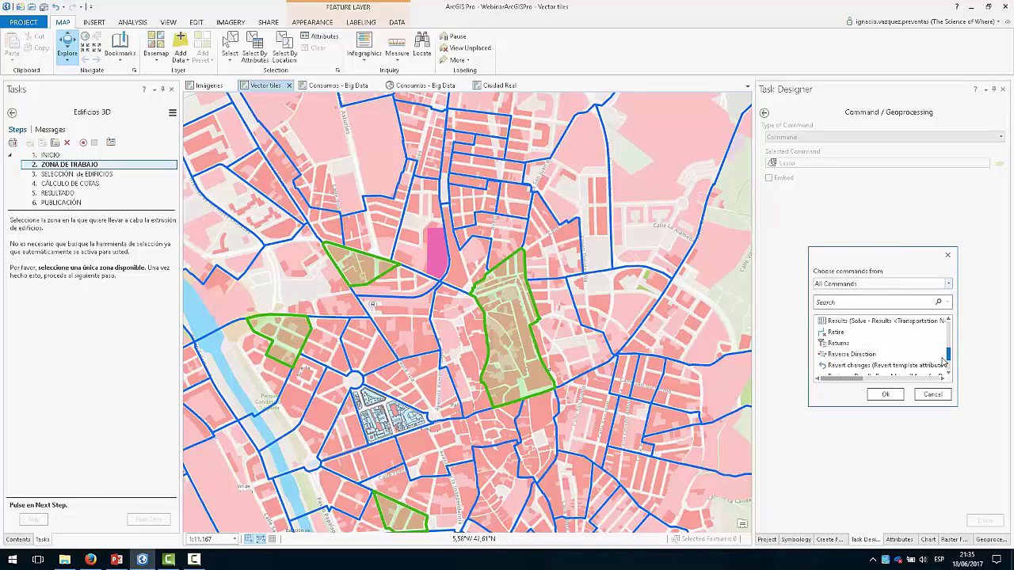
left_click(932, 394)
left_click(764, 113)
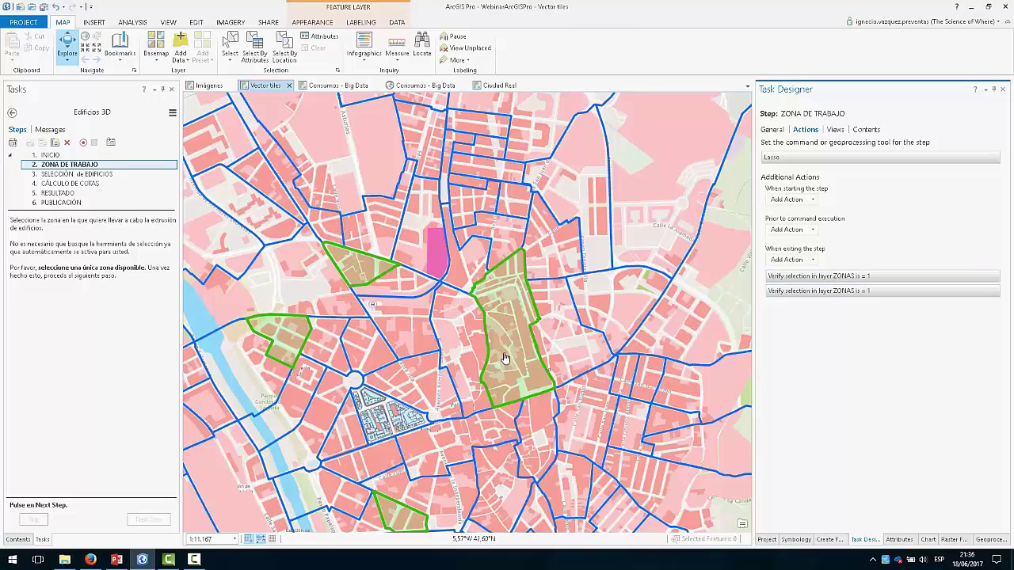
Review the view and layer state settings of the ZONA DE TRABAJO step
left_click(836, 130)
left_click(866, 130)
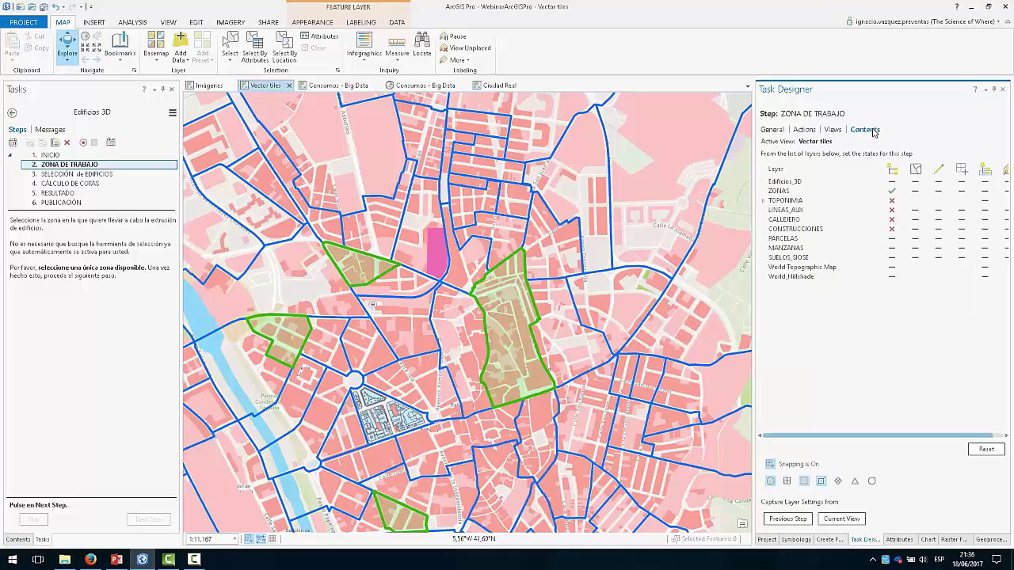
left_click(774, 132)
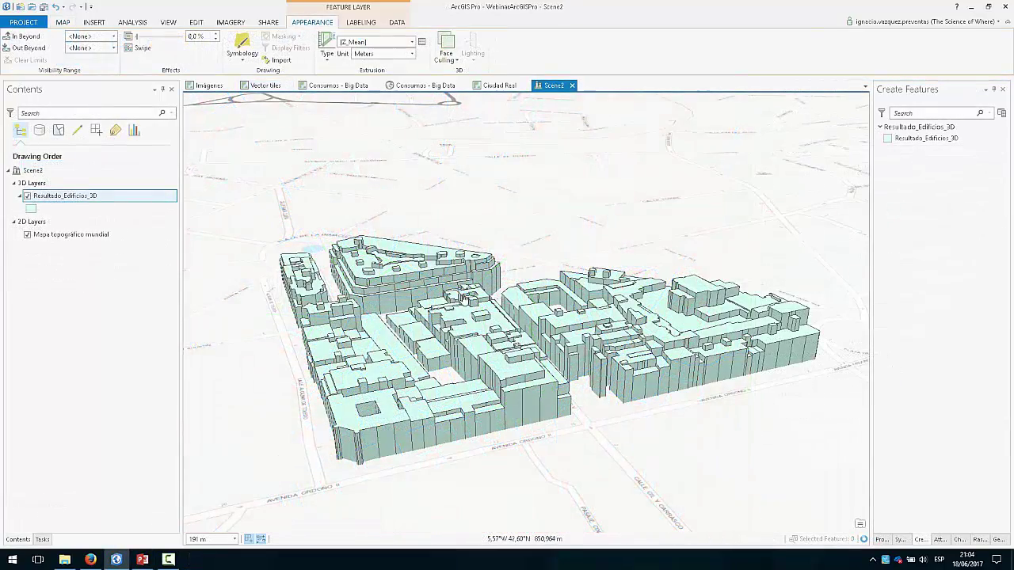
Show only Hosted\AgregConsumos over the light gray canvas in the 2D Consumos - Big Data map, hiding AcometidasEstadisticas
left_click(344, 85)
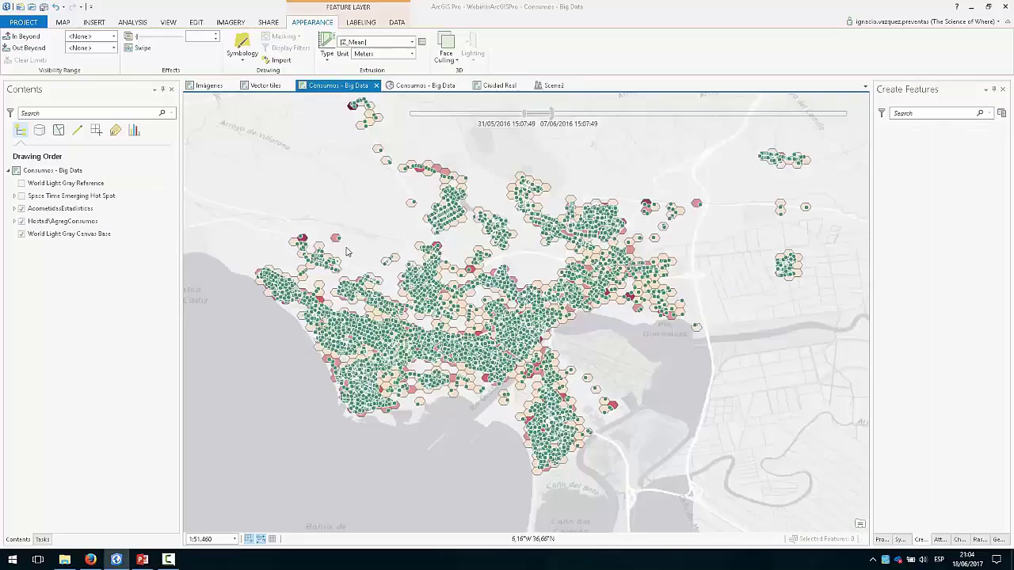
left_click(22, 209)
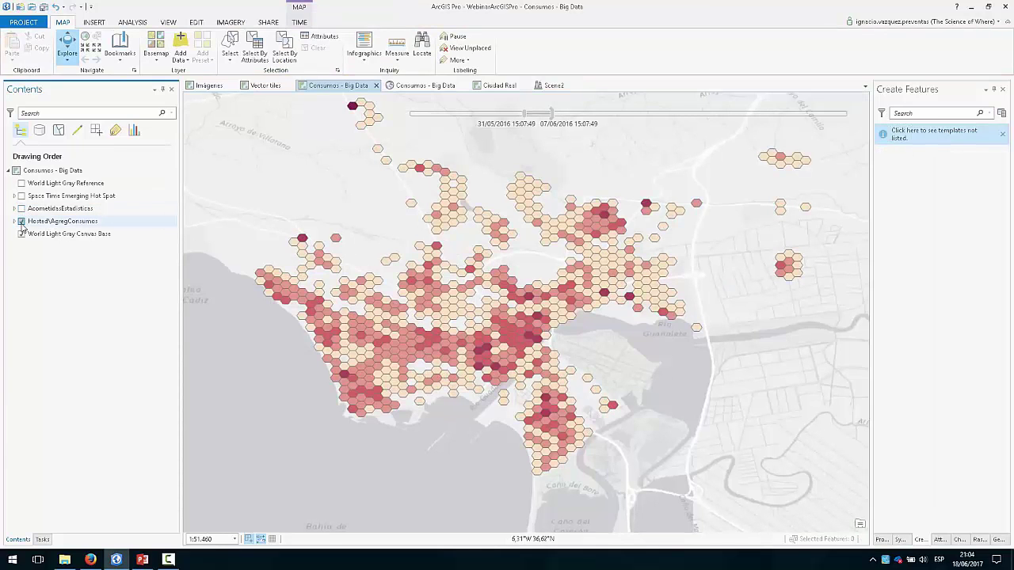
left_click(22, 222)
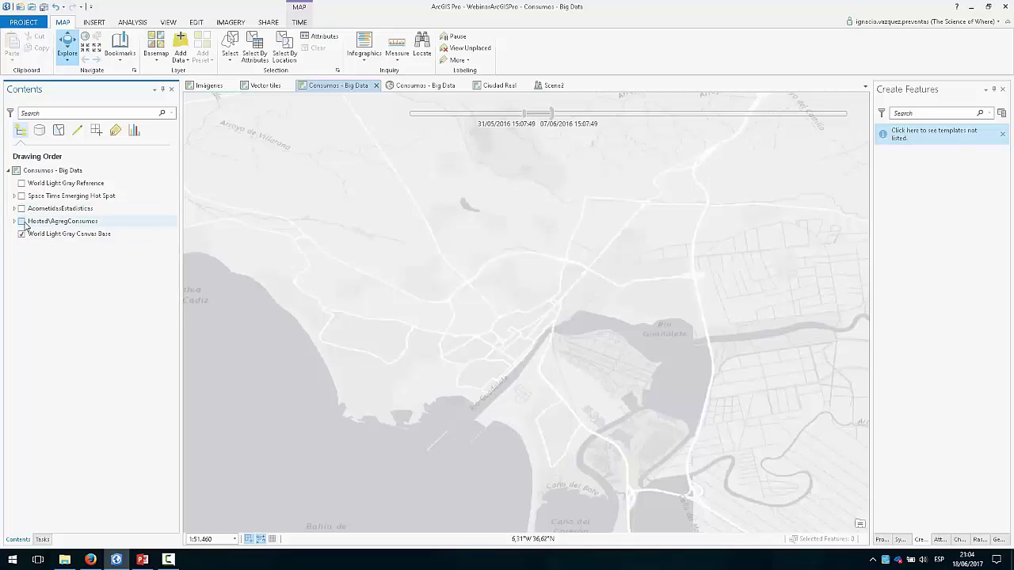
left_click(19, 221)
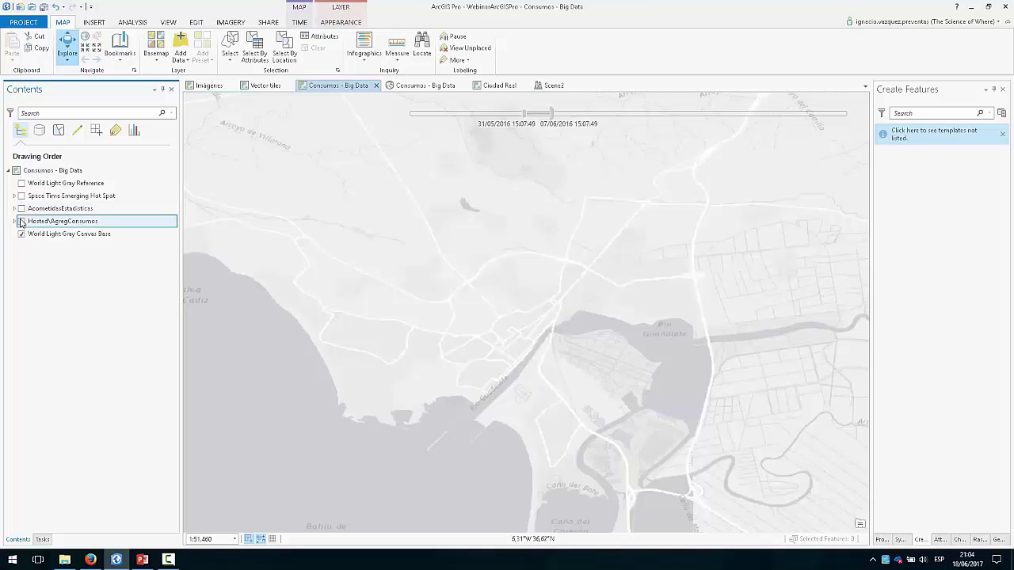
left_click(22, 222)
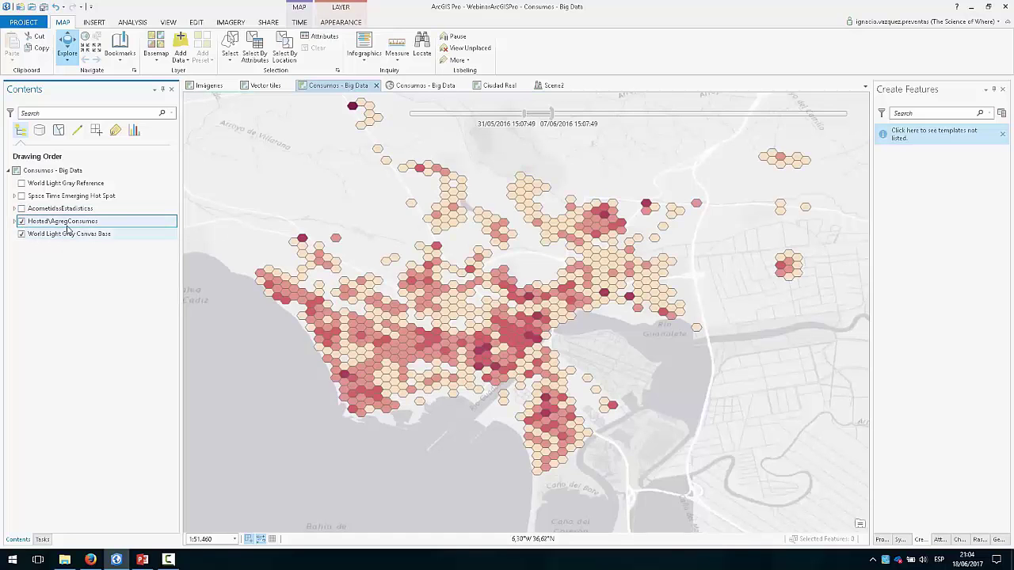
Hide the Hosted\AgregConsumos layer and show AcometidasEstadisticas in the 2D Consumos - Big Data map
left_click(22, 222)
left_click(21, 208)
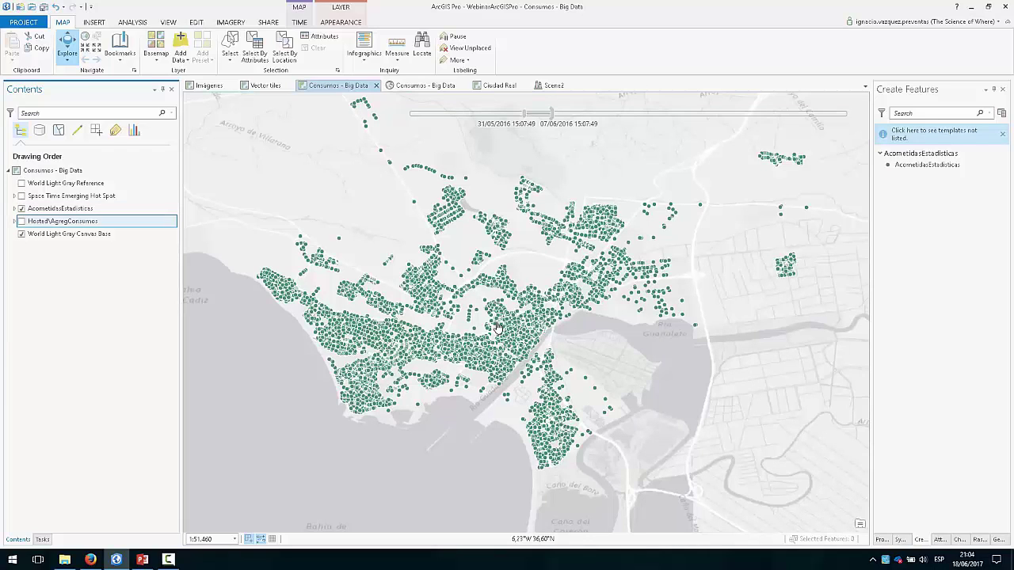
left_click_drag(561, 339, 565, 340)
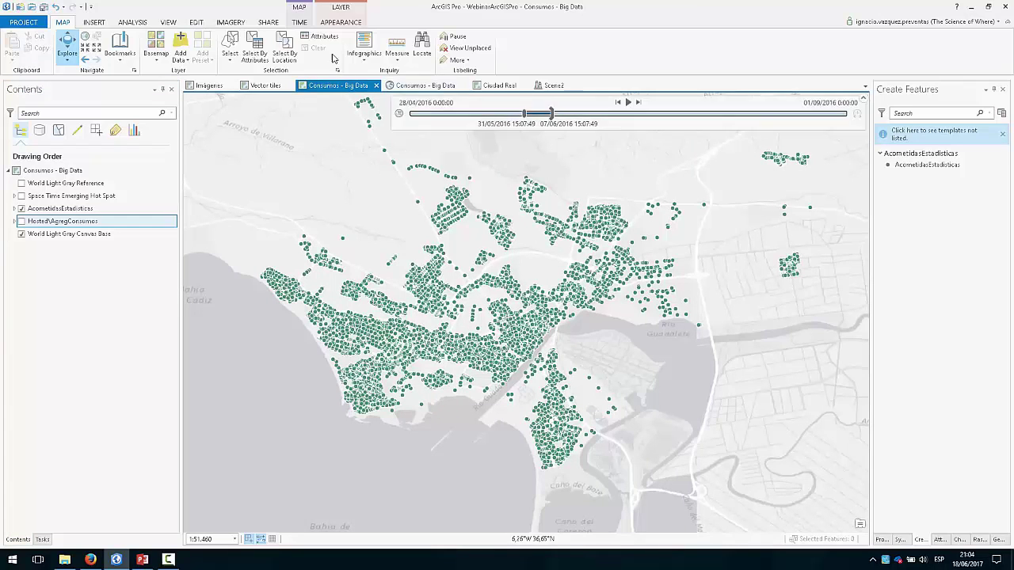
left_click(919, 21)
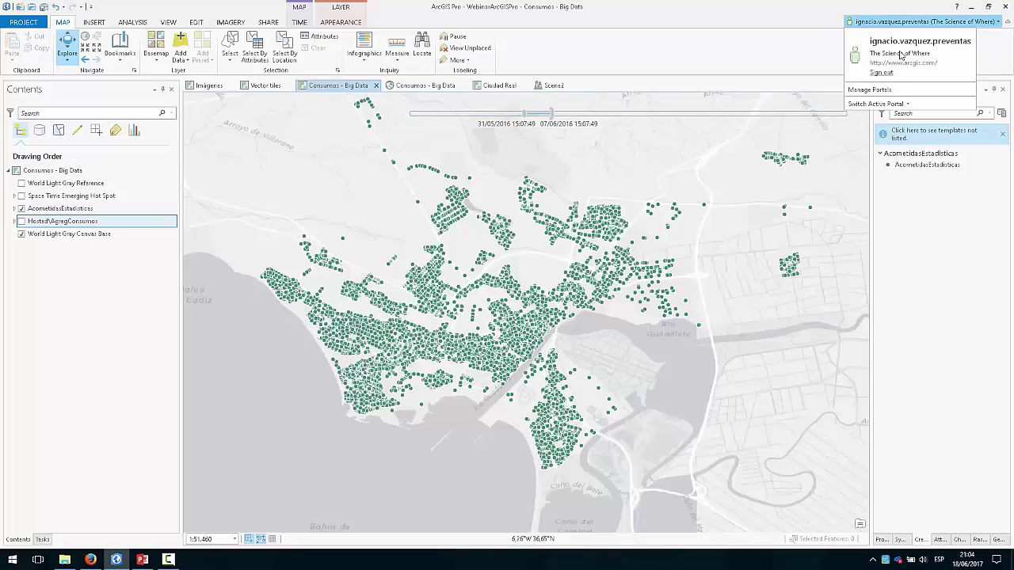
left_click(875, 104)
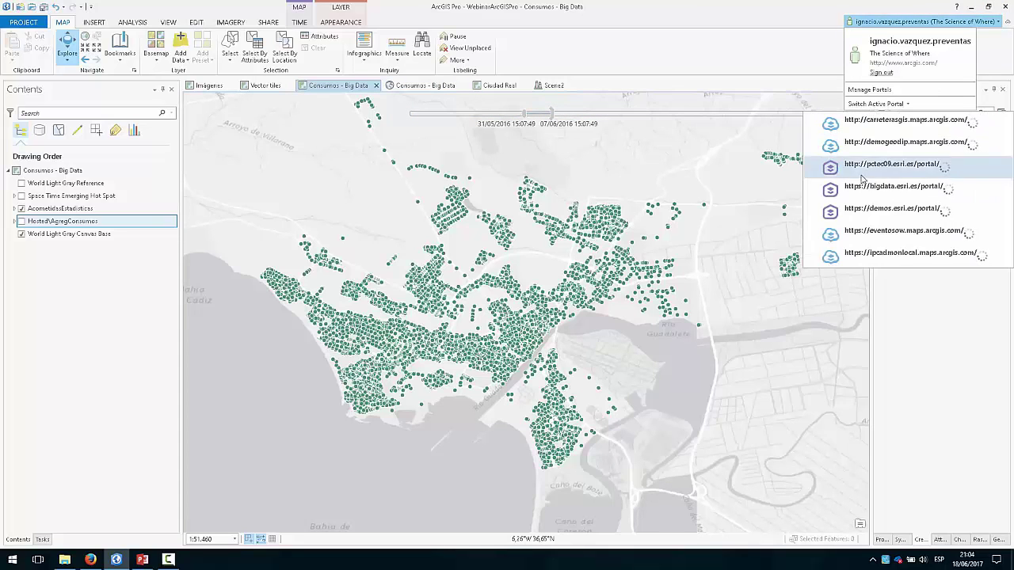
left_click(836, 231)
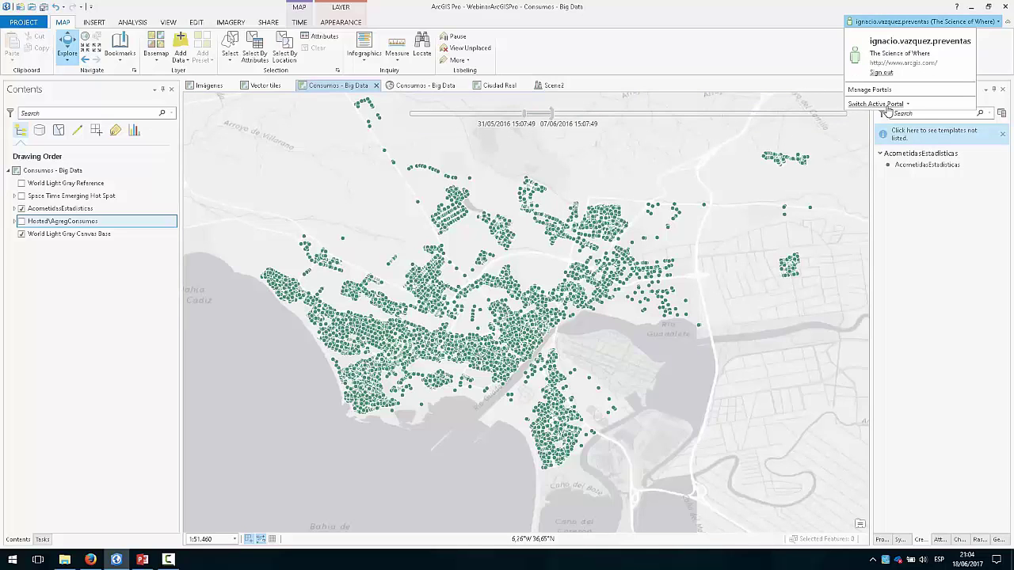
left_click(878, 106)
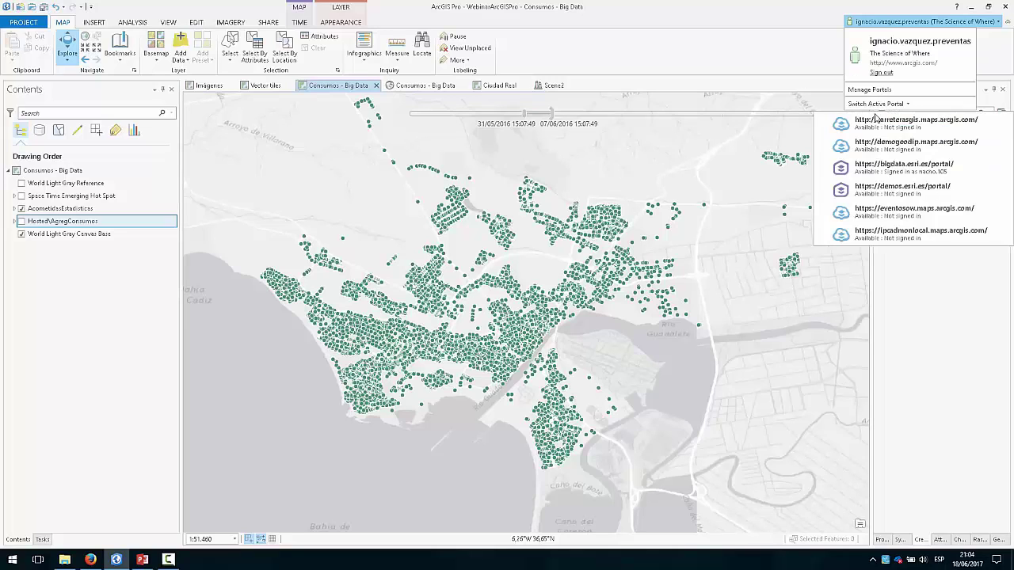
left_click(879, 165)
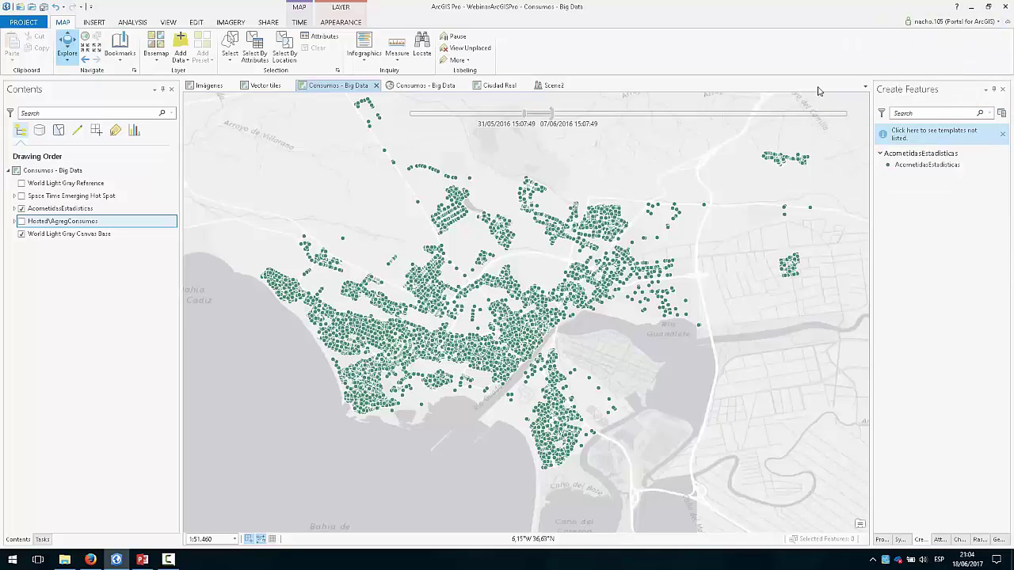
left_click(133, 23)
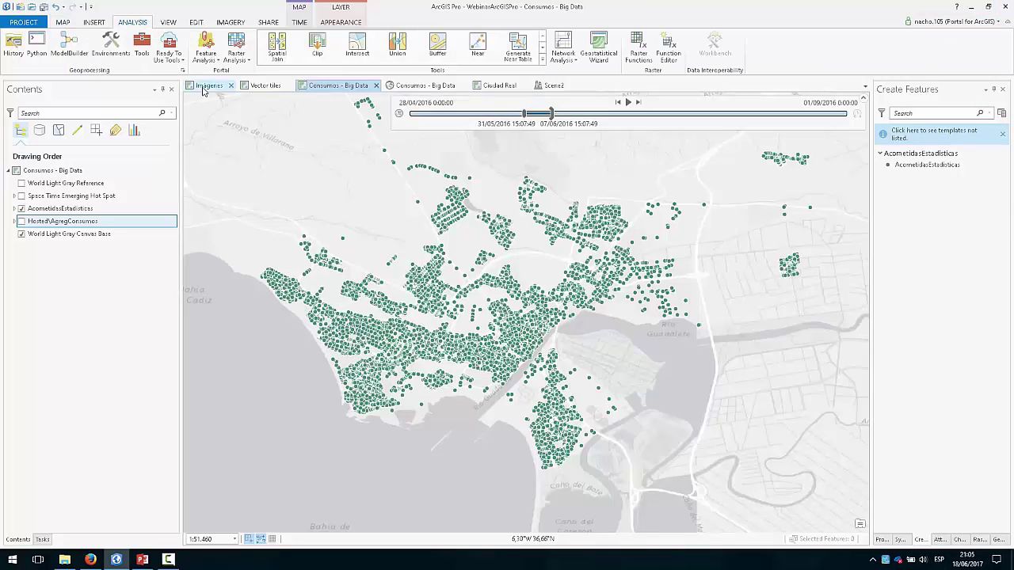
left_click(205, 56)
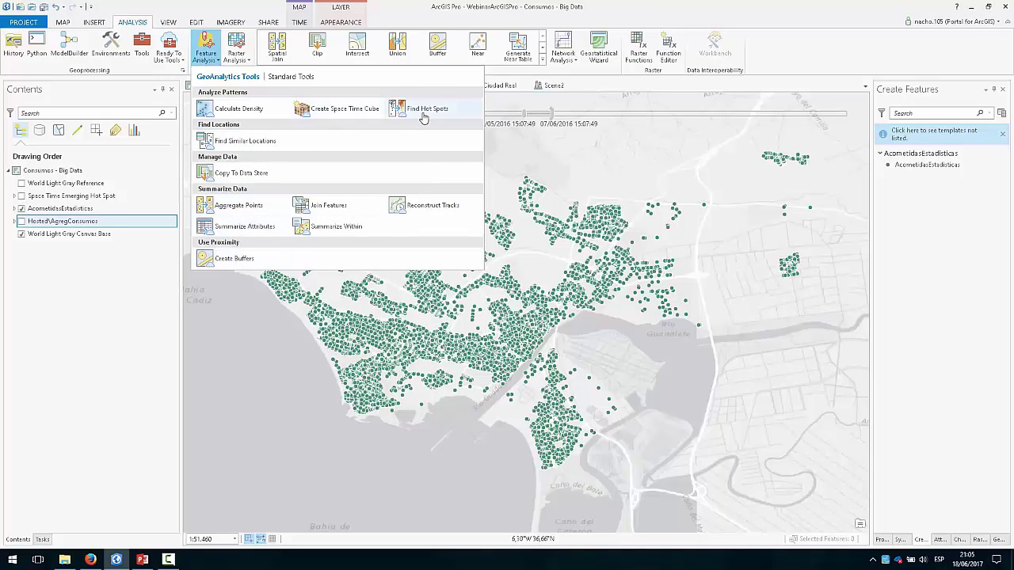
Show the Space Time Emerging Hot Spot layer with its pattern legend expanded, and hide AcometidasEstadisticas
left_click(21, 196)
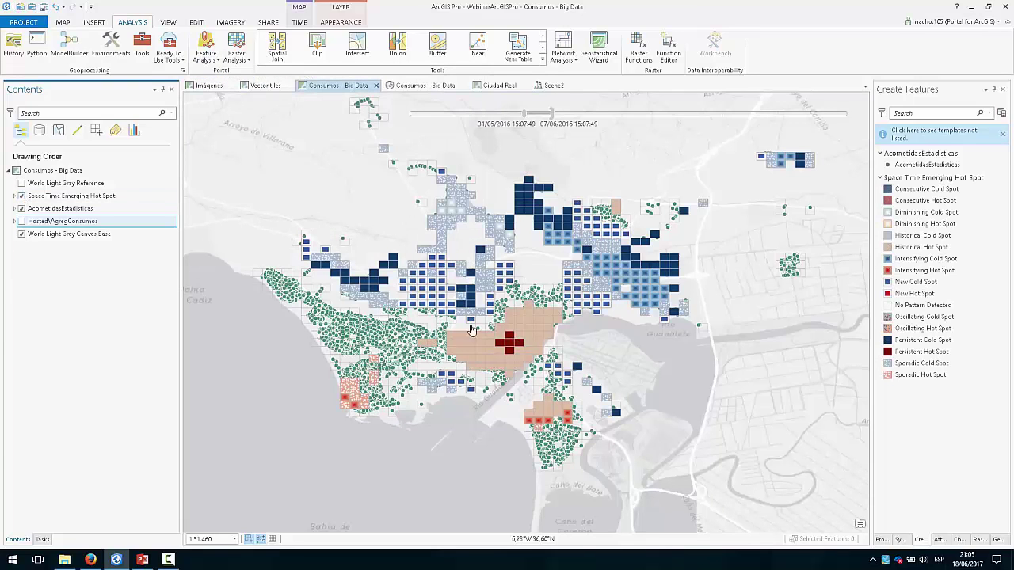
left_click(22, 208)
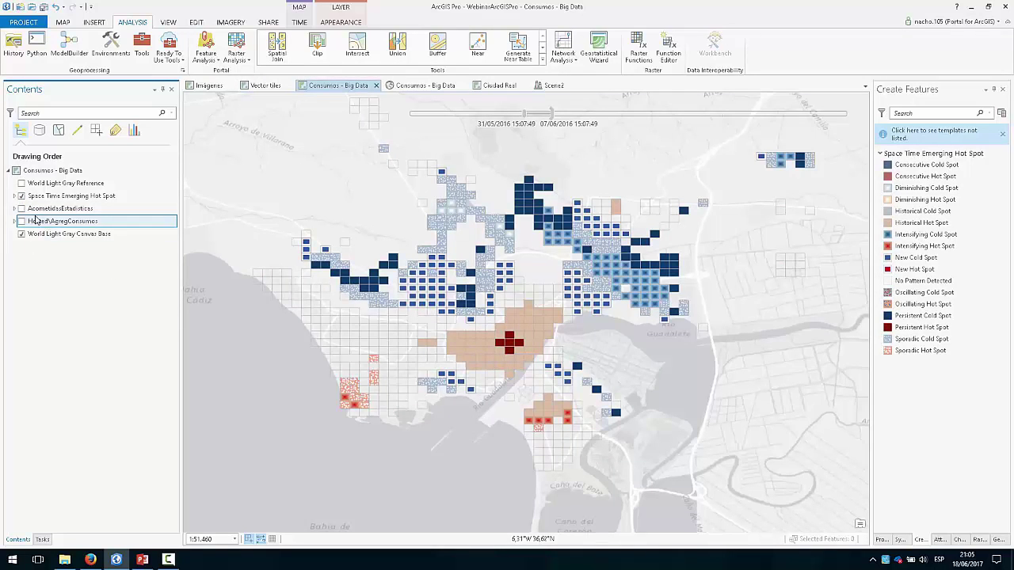
left_click(17, 197)
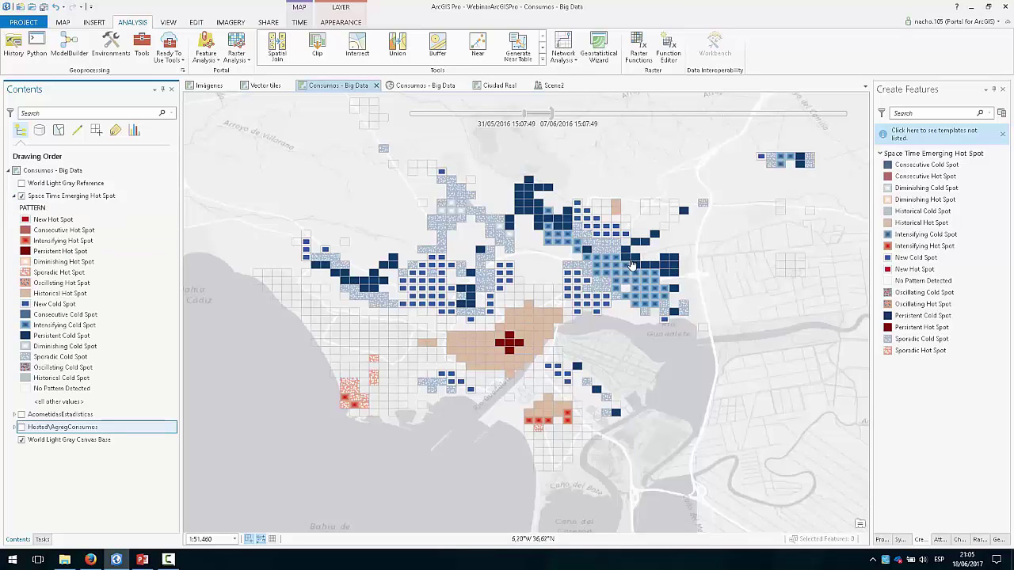
Examine the space-time columns of the SpaceTimeConsumos_HotSpots layer up close and from several angles in the 3D Consumos - Big Data scene
left_click(425, 85)
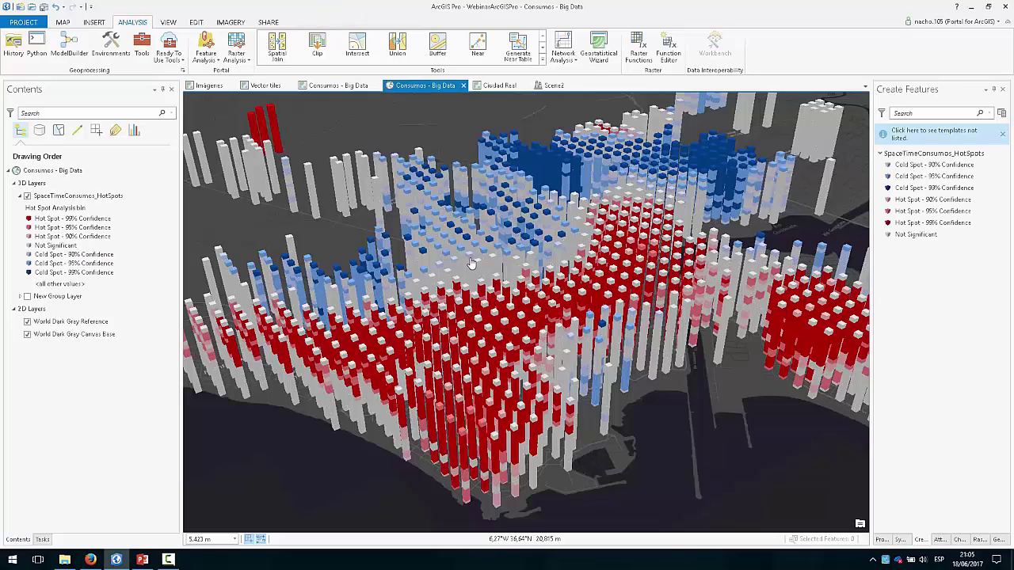
scroll(597, 366, "up", 3)
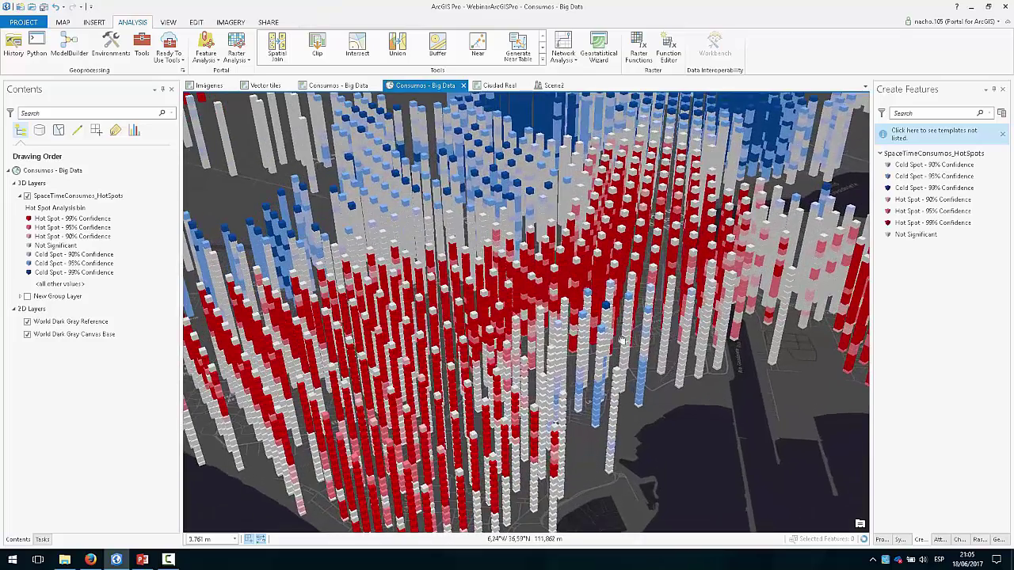
scroll(621, 339, "up", 2)
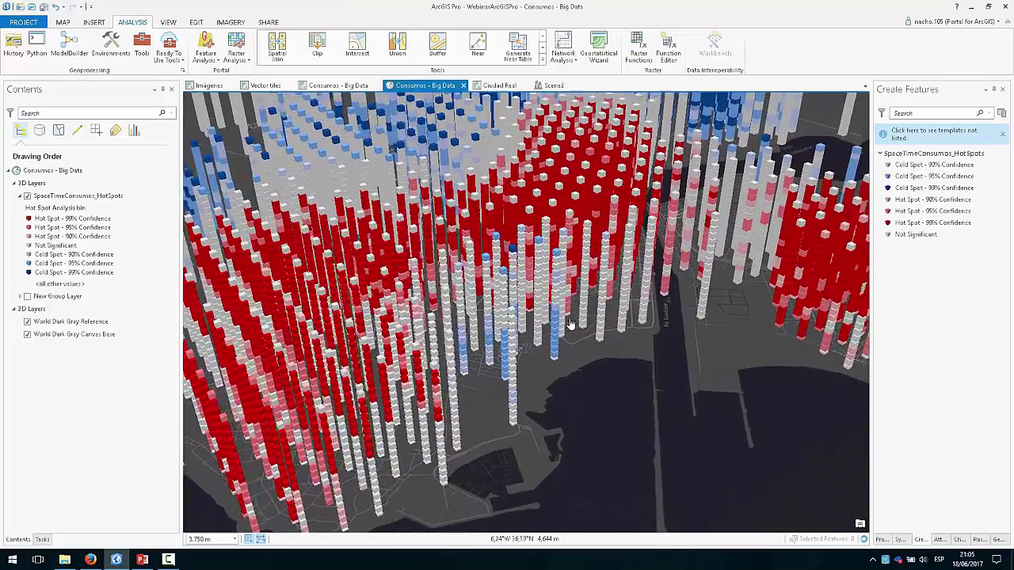
scroll(547, 346, "up", 2)
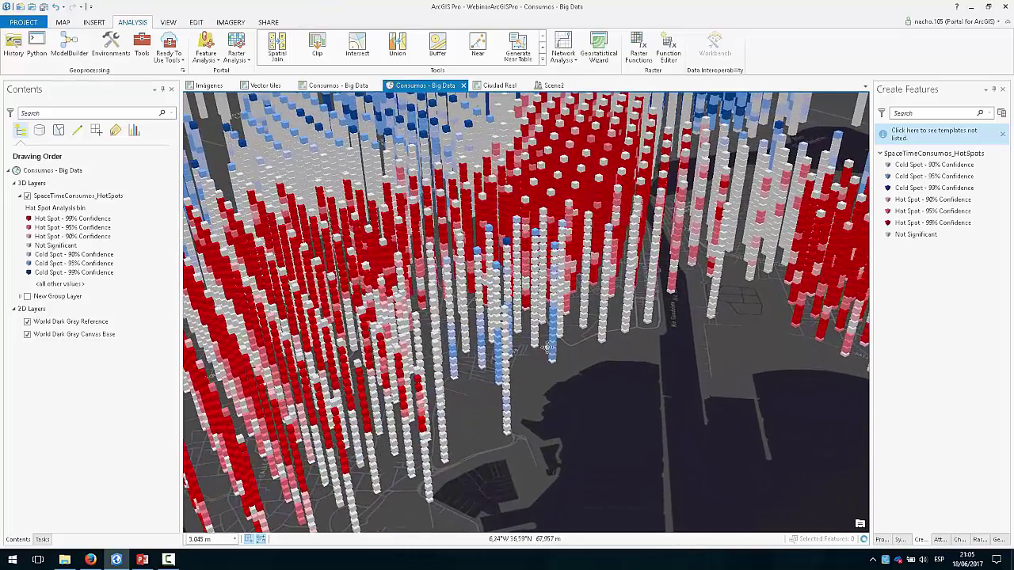
scroll(547, 347, "up", 2)
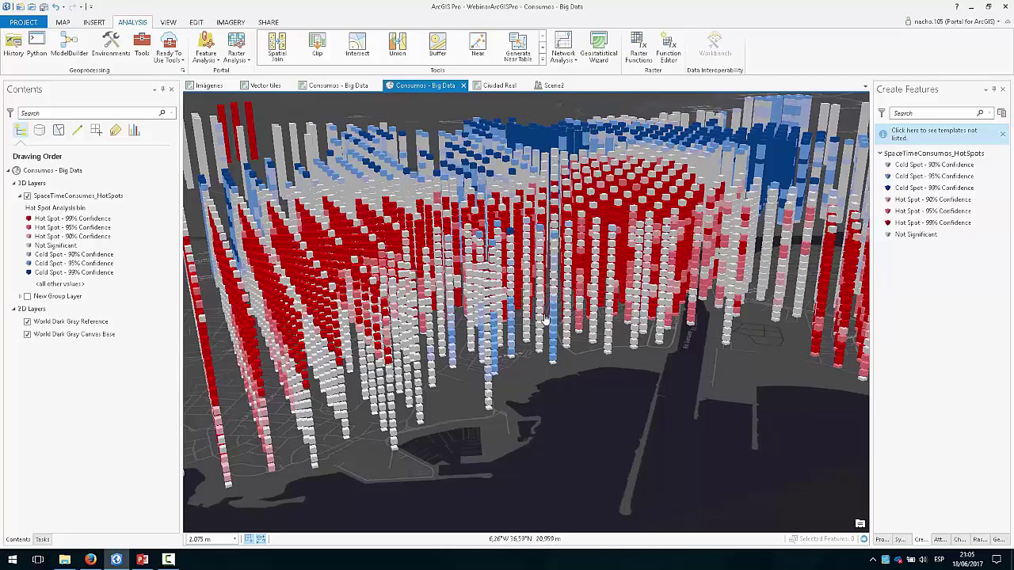
scroll(596, 301, "up", 3)
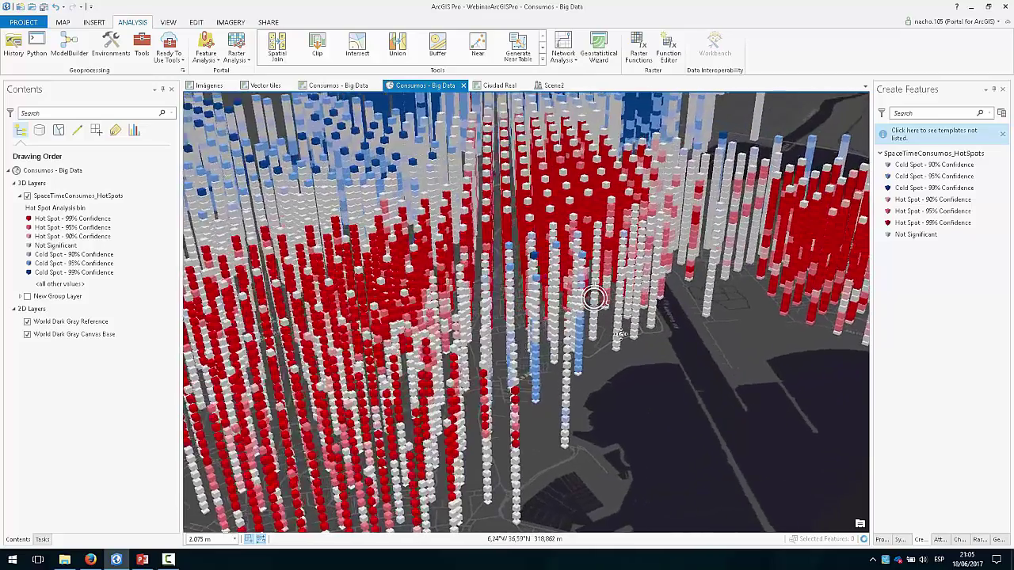
scroll(595, 298, "down", 2)
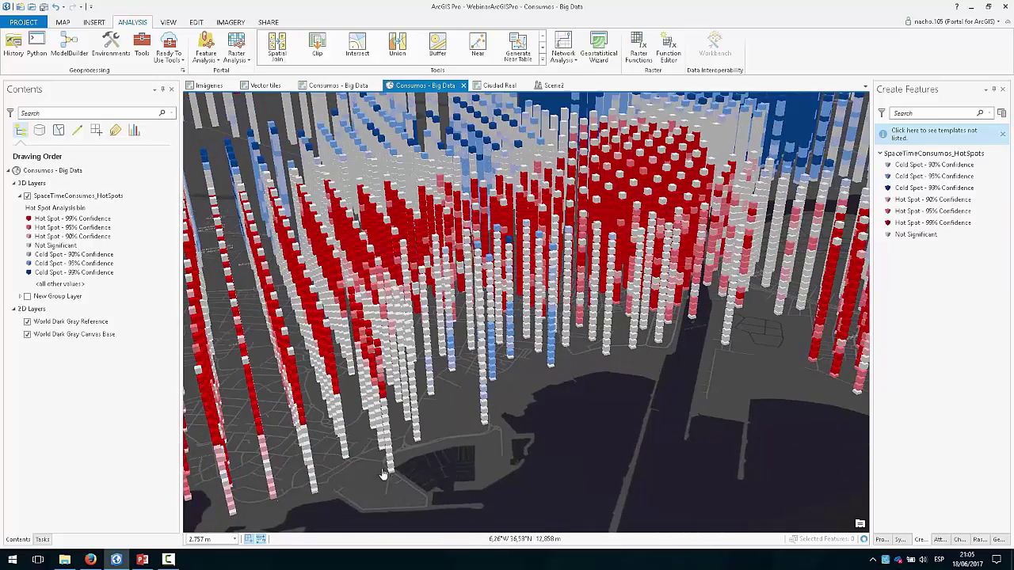
left_click_drag(319, 410, 371, 378)
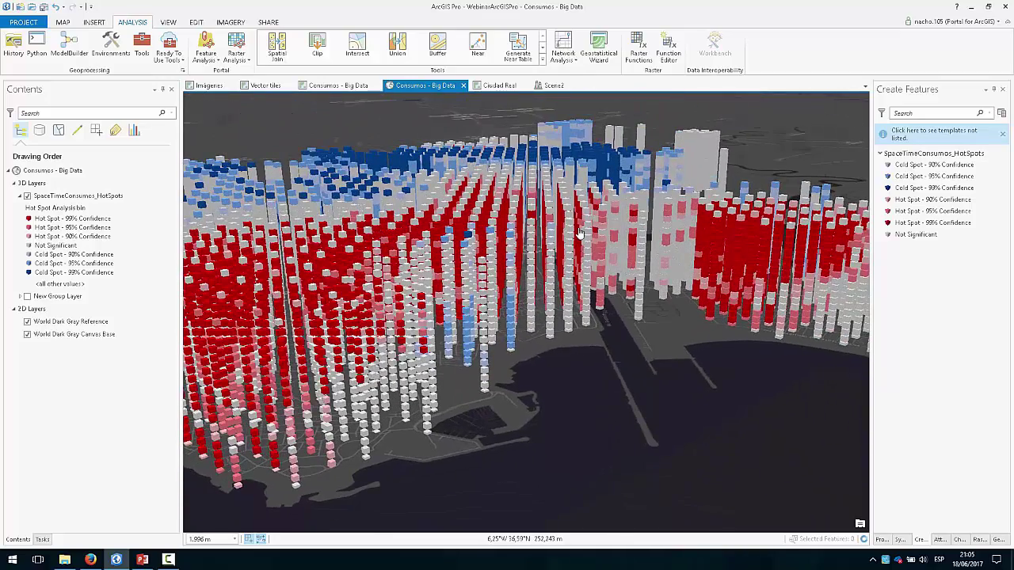
scroll(554, 251, "up", 3)
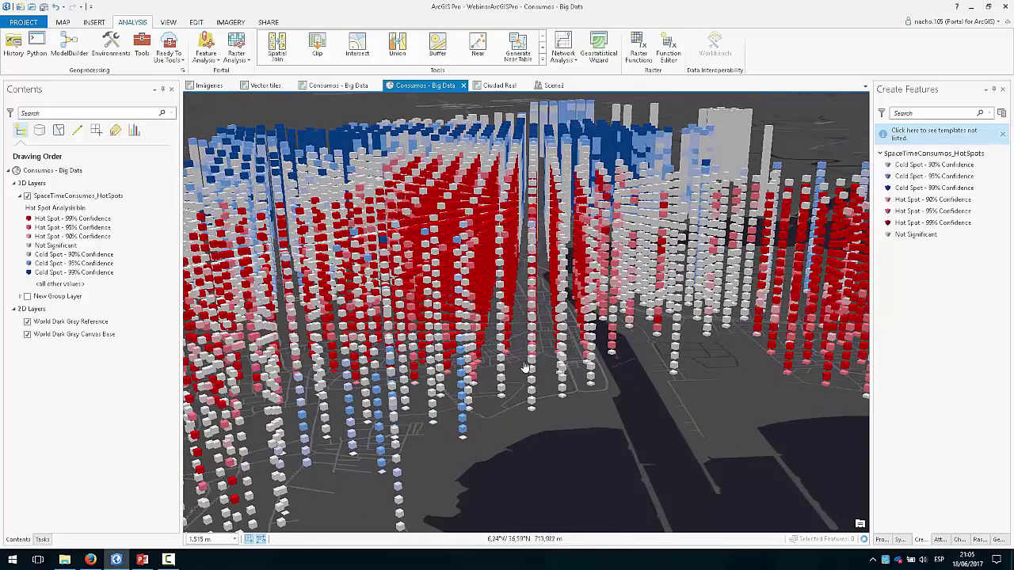
left_click_drag(482, 419, 453, 432)
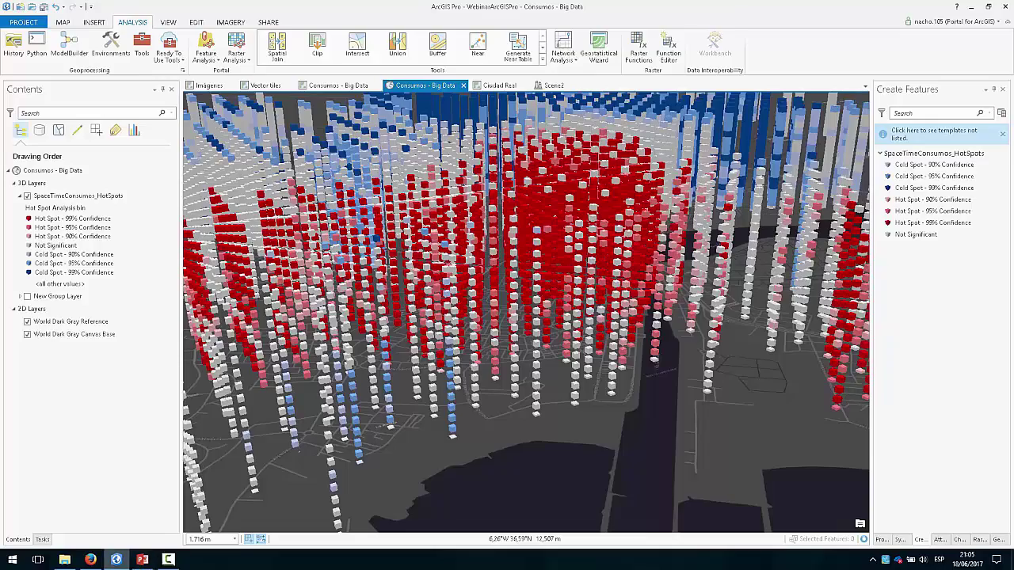
Switch to the WebinarArcGISPro2017.pptx presentation in PowerPoint to view the DEMO Funcionalidad Pro slide
left_click(117, 560)
left_click(143, 560)
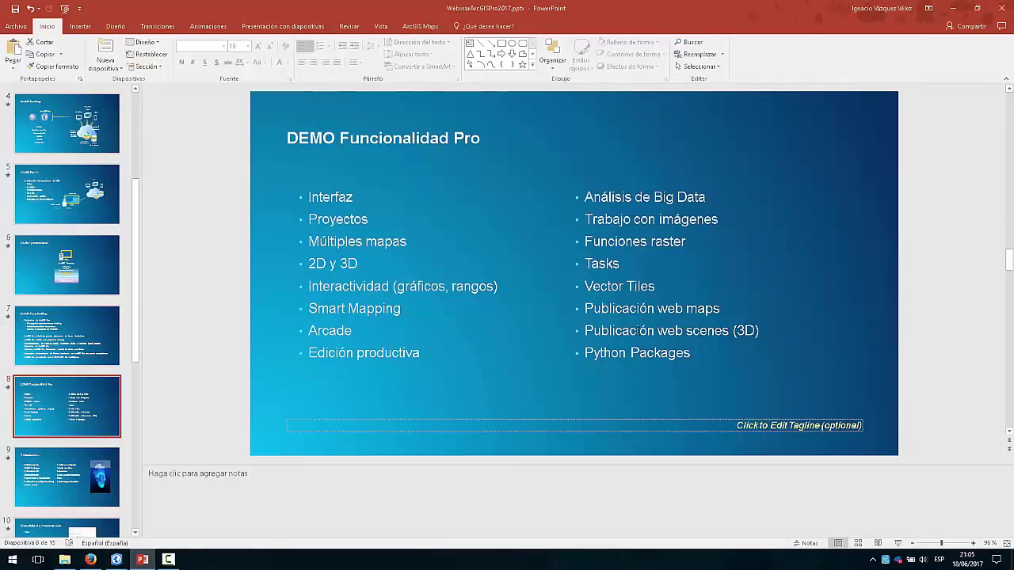